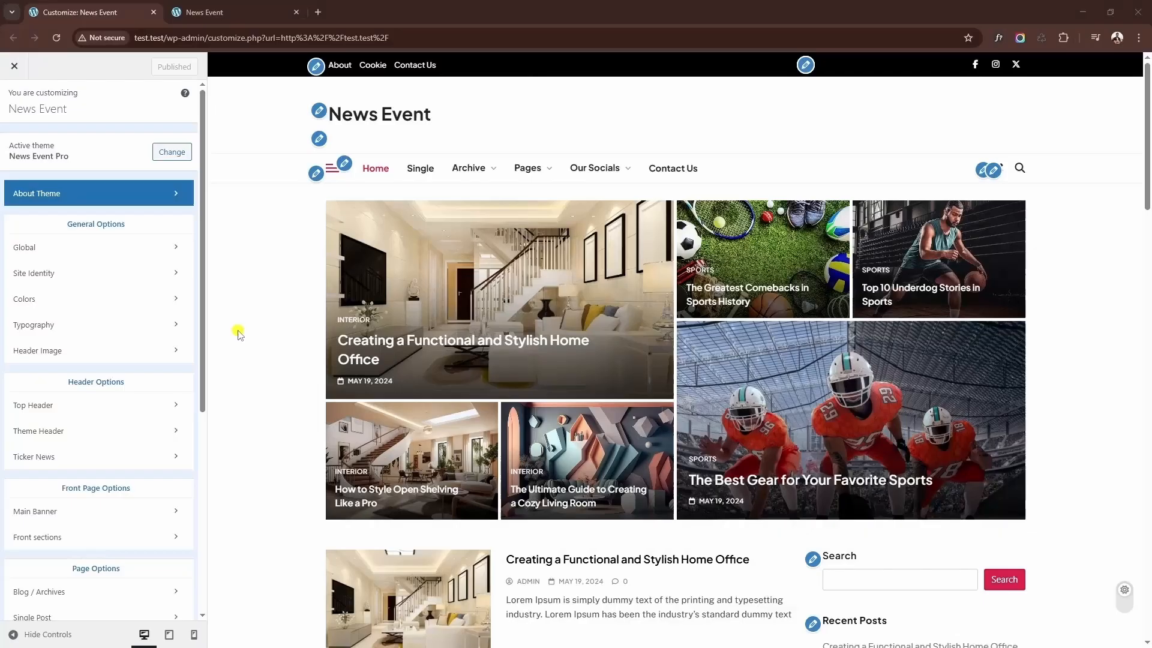
# Set the site logo to the black-lettered News Event image from the media library, without cropping it
pyautogui.click(92, 275)
pyautogui.click(87, 147)
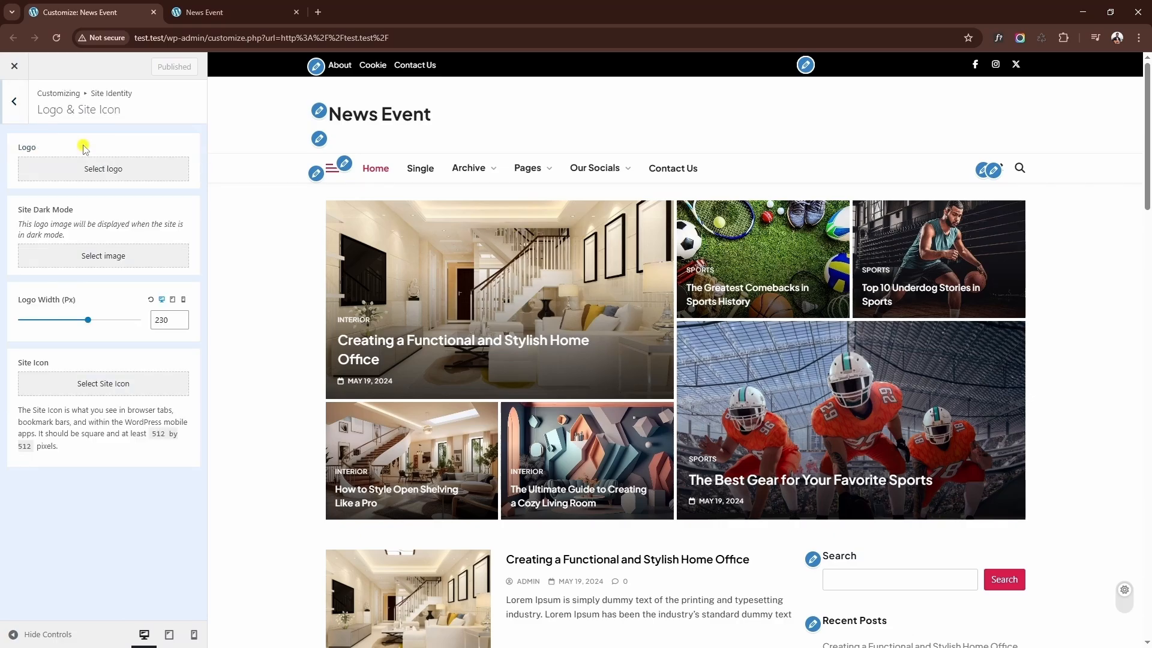
pyautogui.click(93, 174)
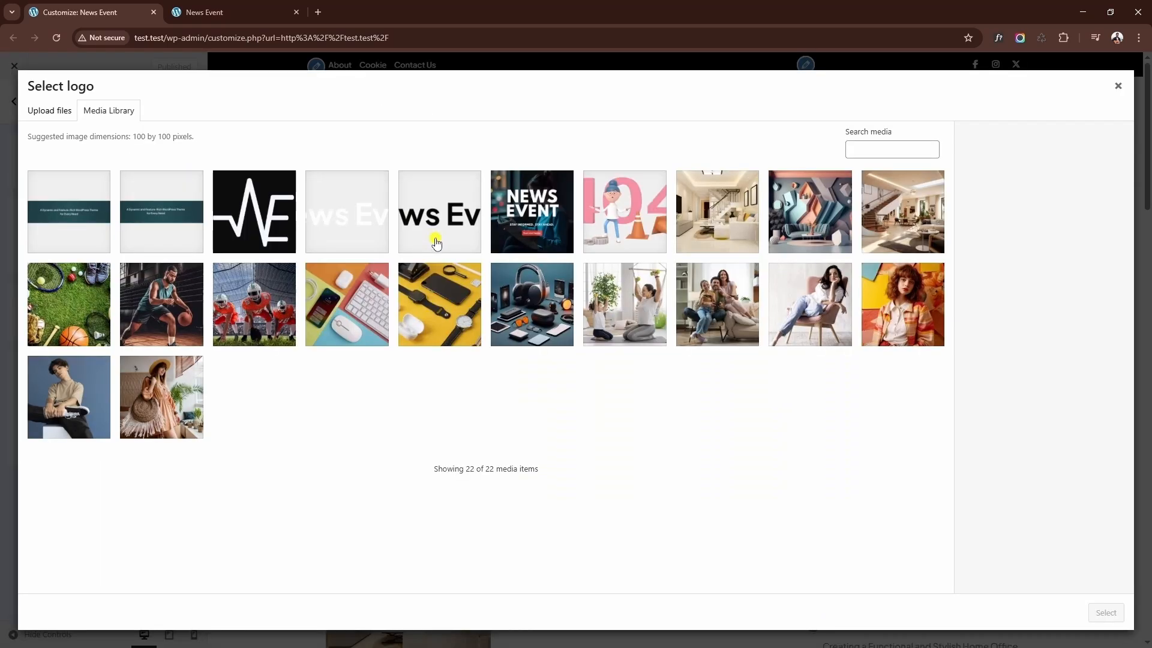
pyautogui.click(435, 237)
pyautogui.click(1105, 612)
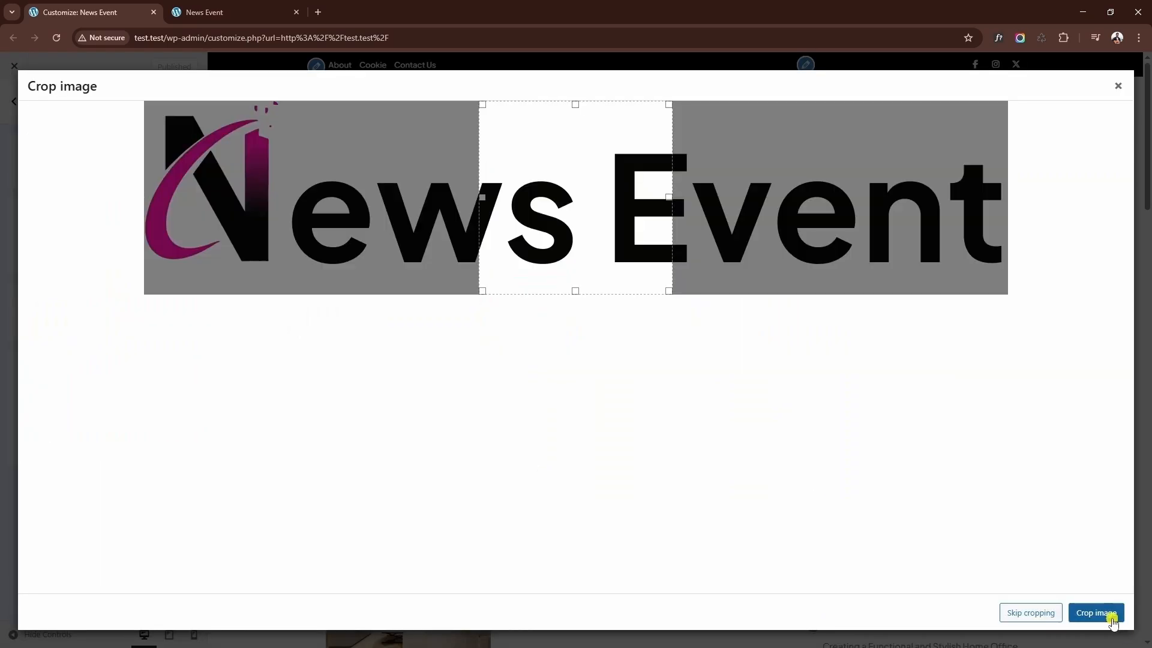
pyautogui.click(1035, 613)
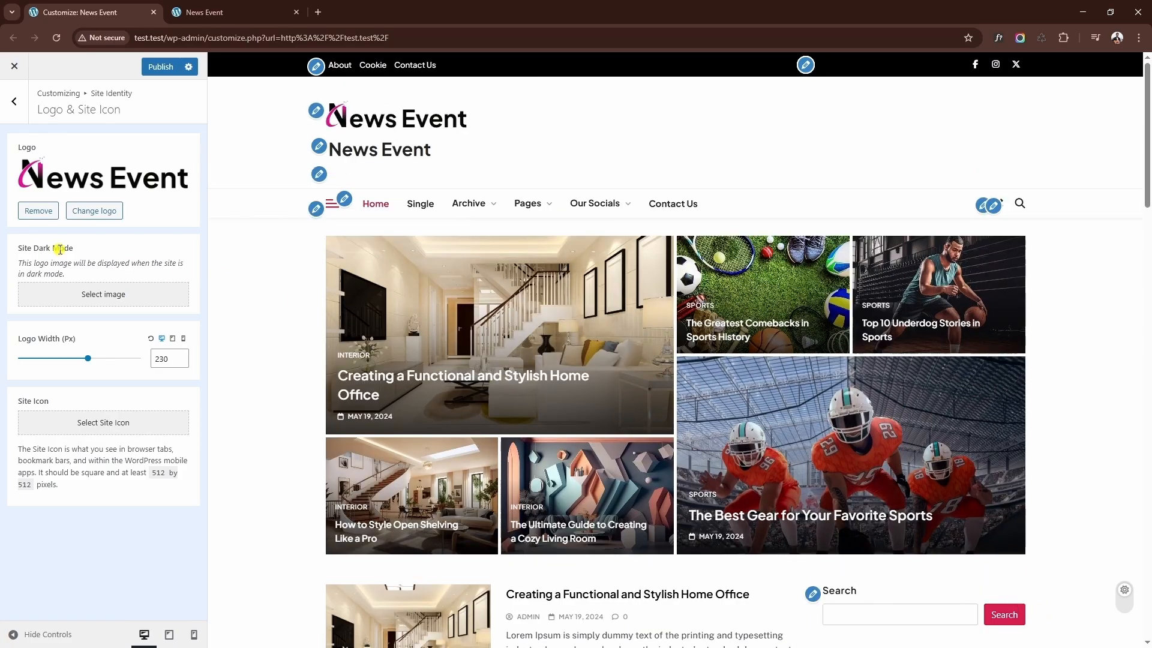
# Choose the white-lettered News Event image as the dark mode logo and preview the site in dark mode before returning to light mode
pyautogui.click(107, 295)
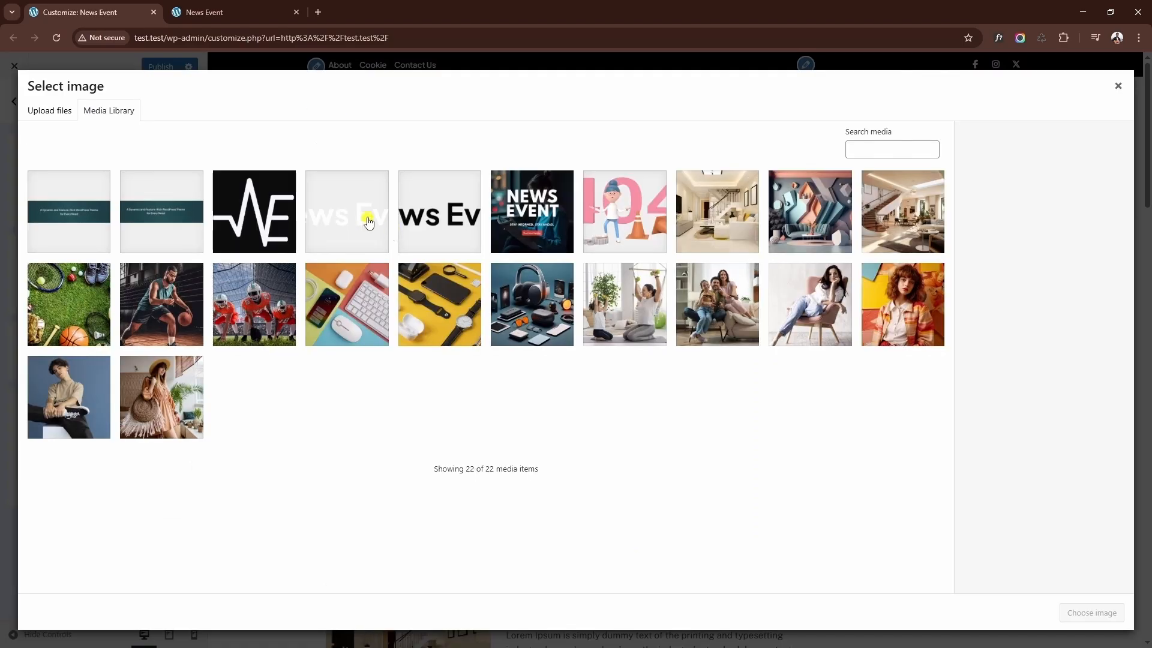
pyautogui.click(369, 223)
pyautogui.click(1099, 612)
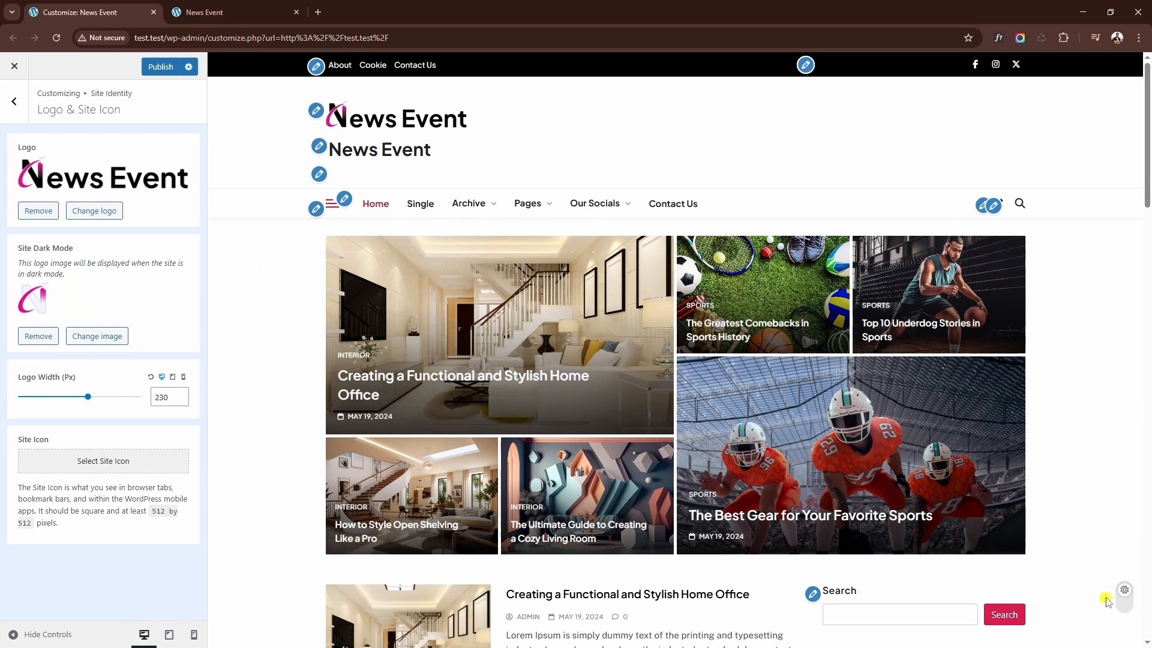
pyautogui.click(1126, 604)
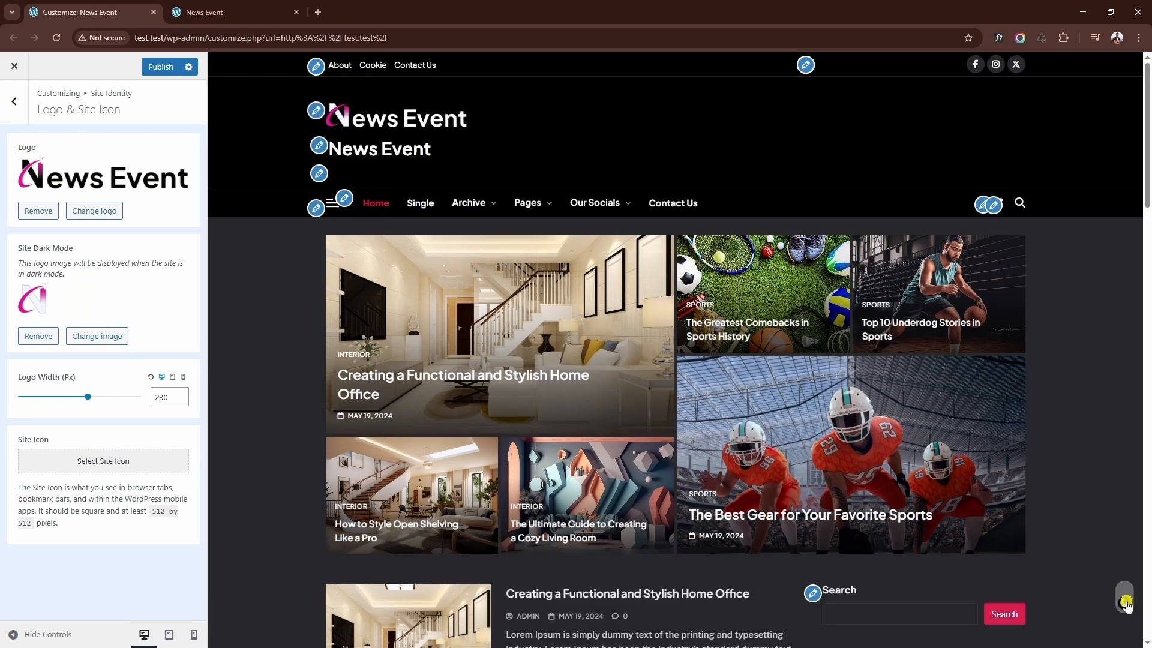
pyautogui.click(1126, 603)
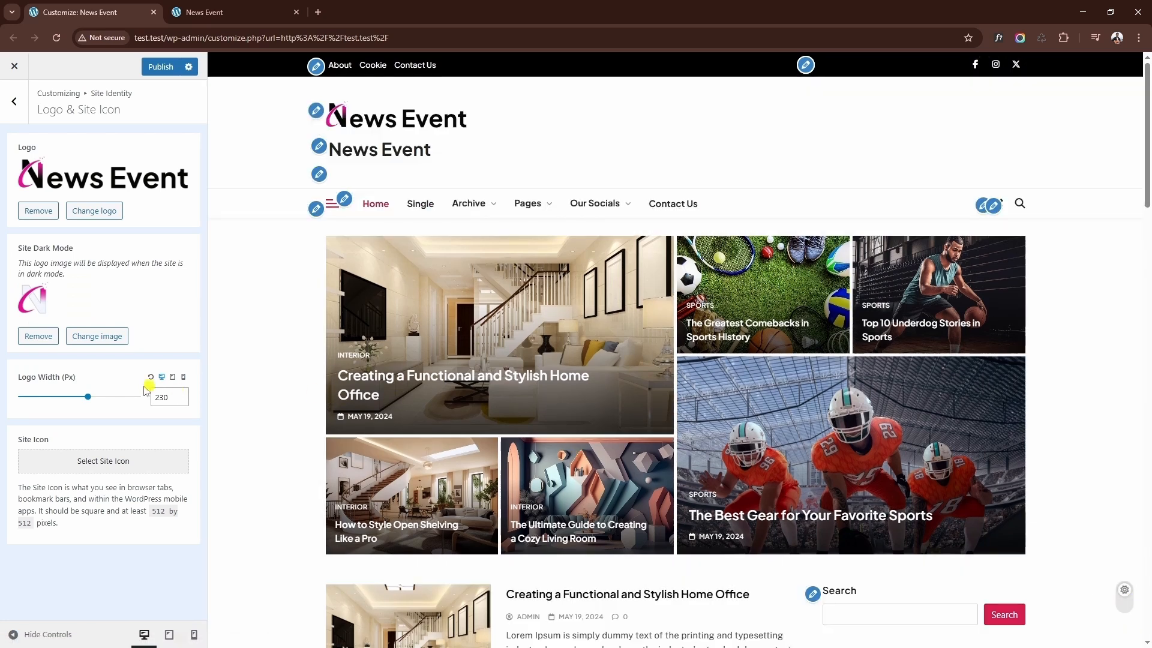
# Set the logo width to 202 px and use the white-on-black NE image, uncropped, as the site icon
pyautogui.moveTo(88, 397); pyautogui.dragTo(79, 401)
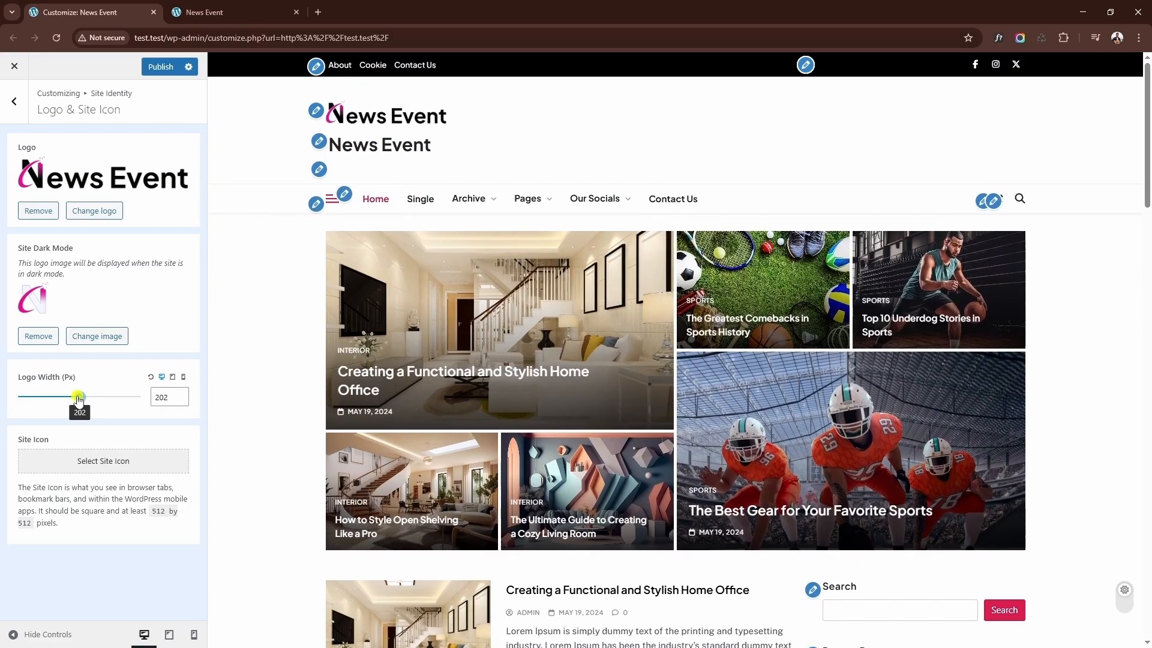
pyautogui.click(89, 464)
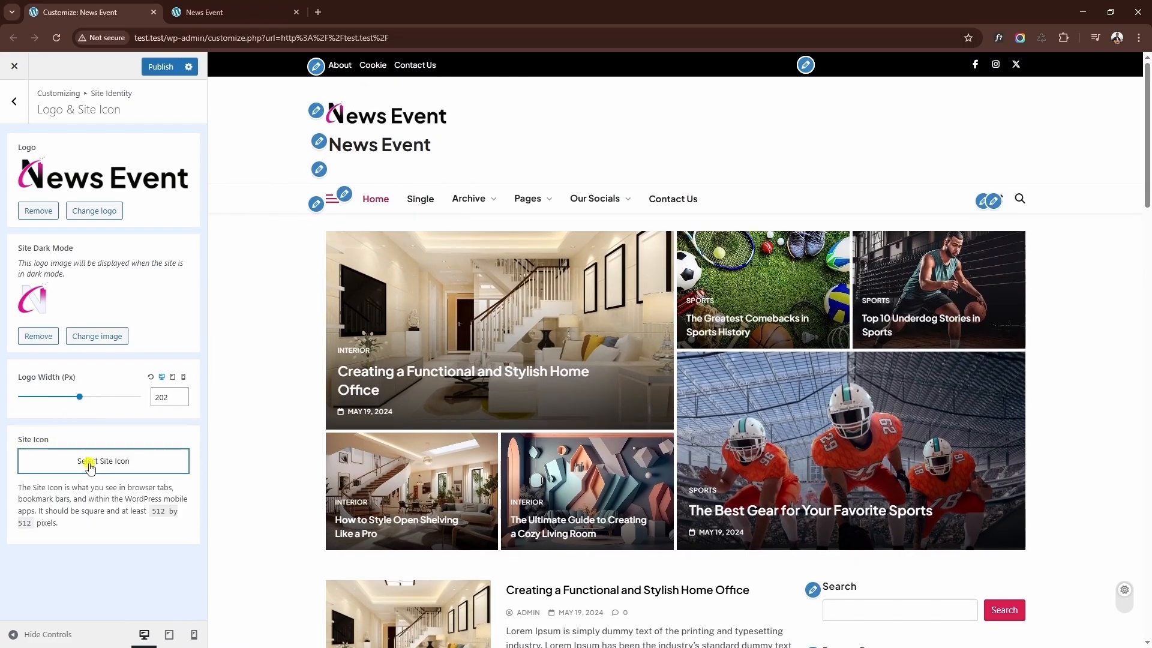
pyautogui.click(264, 237)
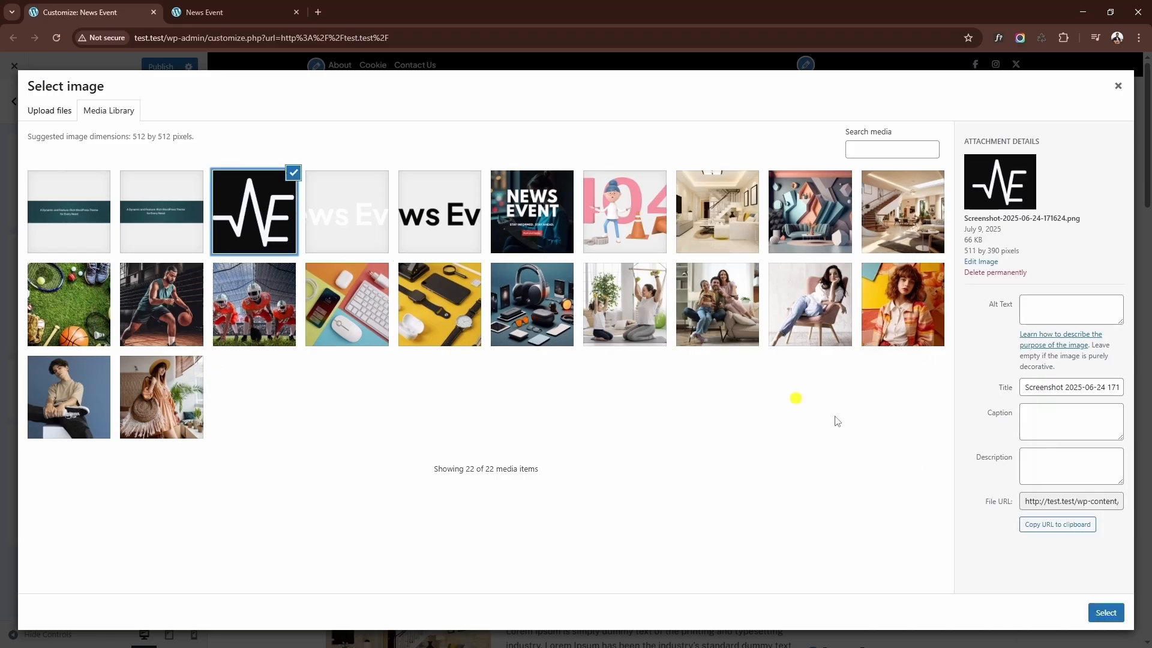
pyautogui.click(1106, 612)
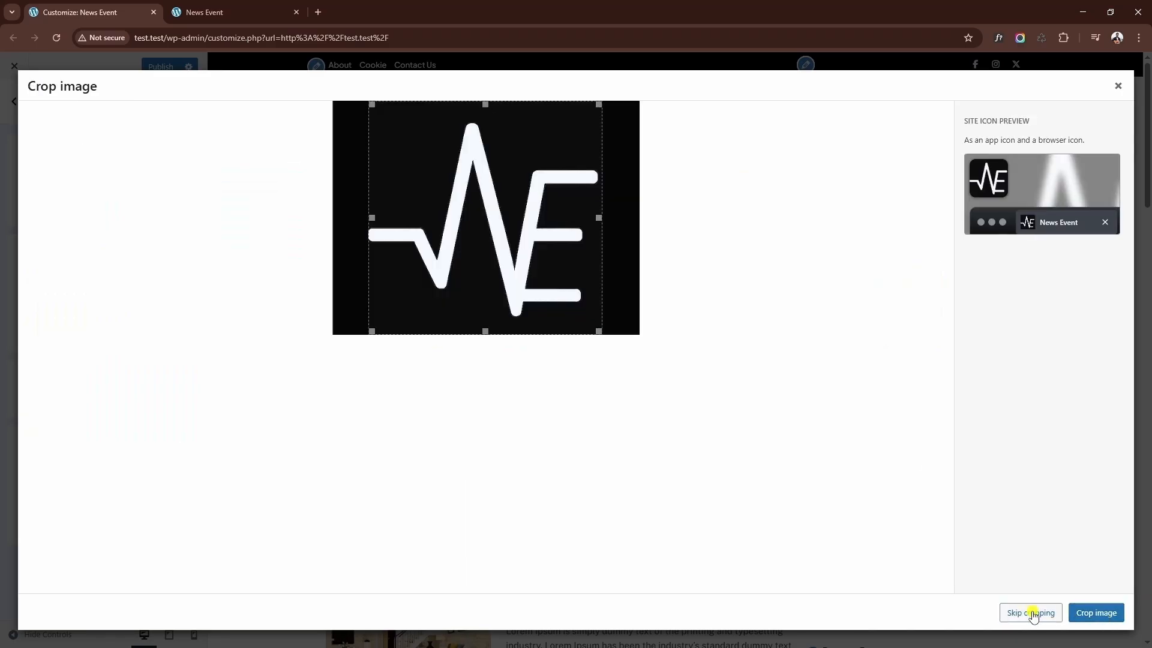
pyautogui.click(1032, 615)
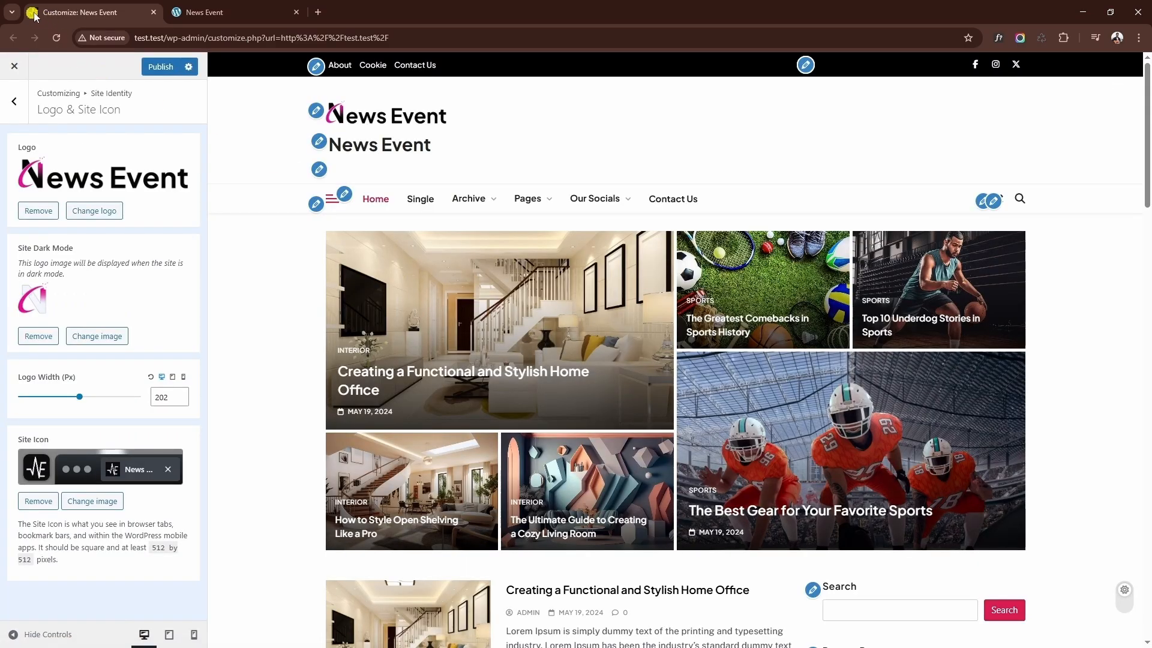
# Turn off the site title display in the Site Title & Tagline settings and return to the main customizer options
pyautogui.click(14, 100)
pyautogui.click(77, 171)
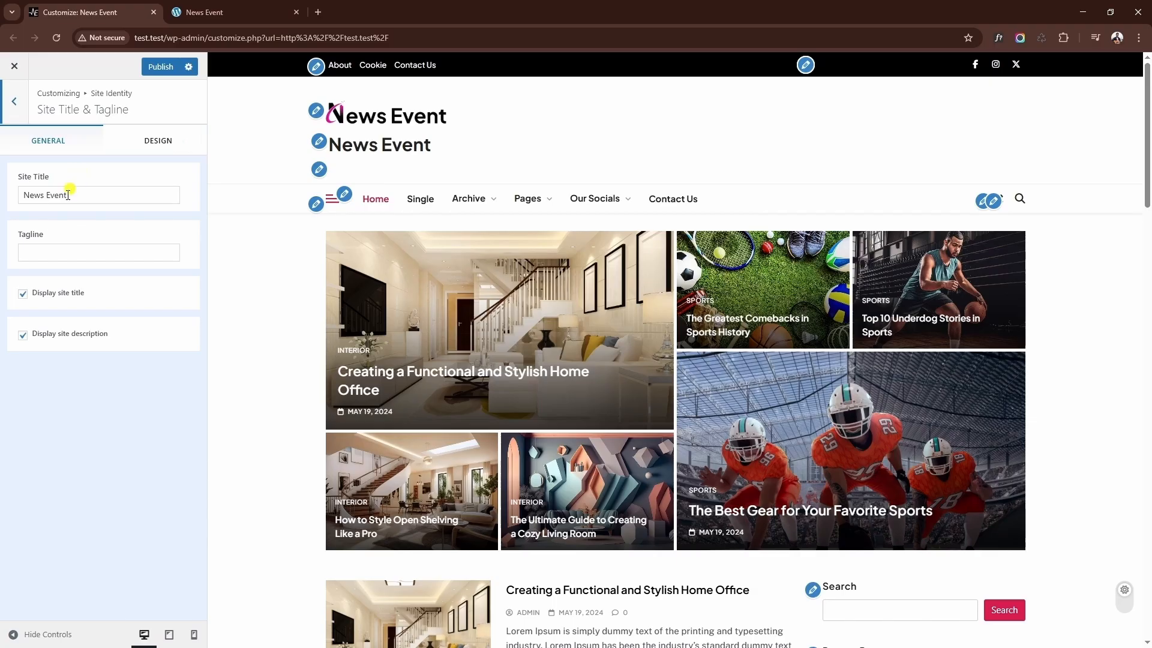
pyautogui.click(23, 294)
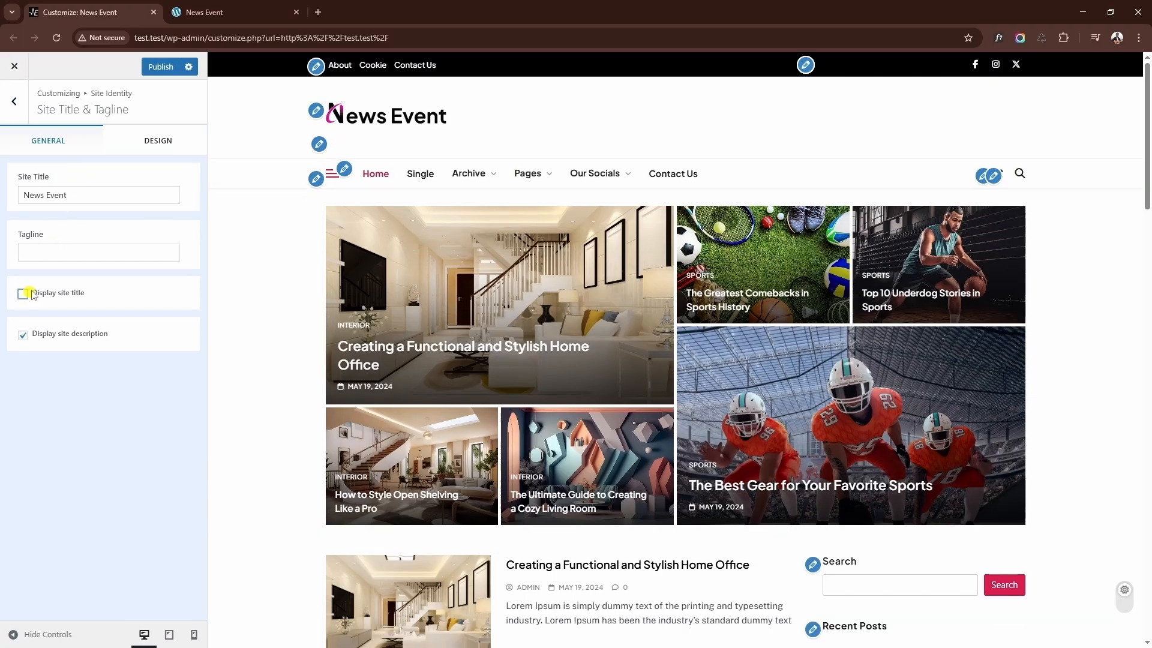
pyautogui.click(14, 104)
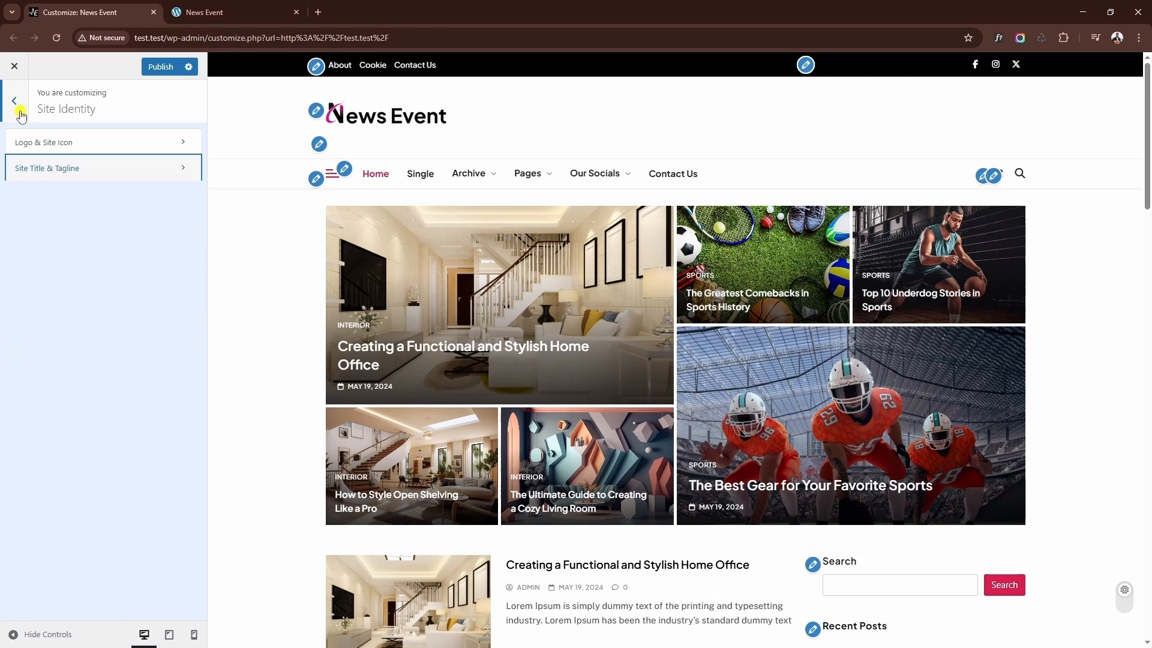
pyautogui.click(19, 112)
# Try the date and time display in the top header, switch it back off, and check the Ticker News / Nav Menu choices
pyautogui.click(81, 404)
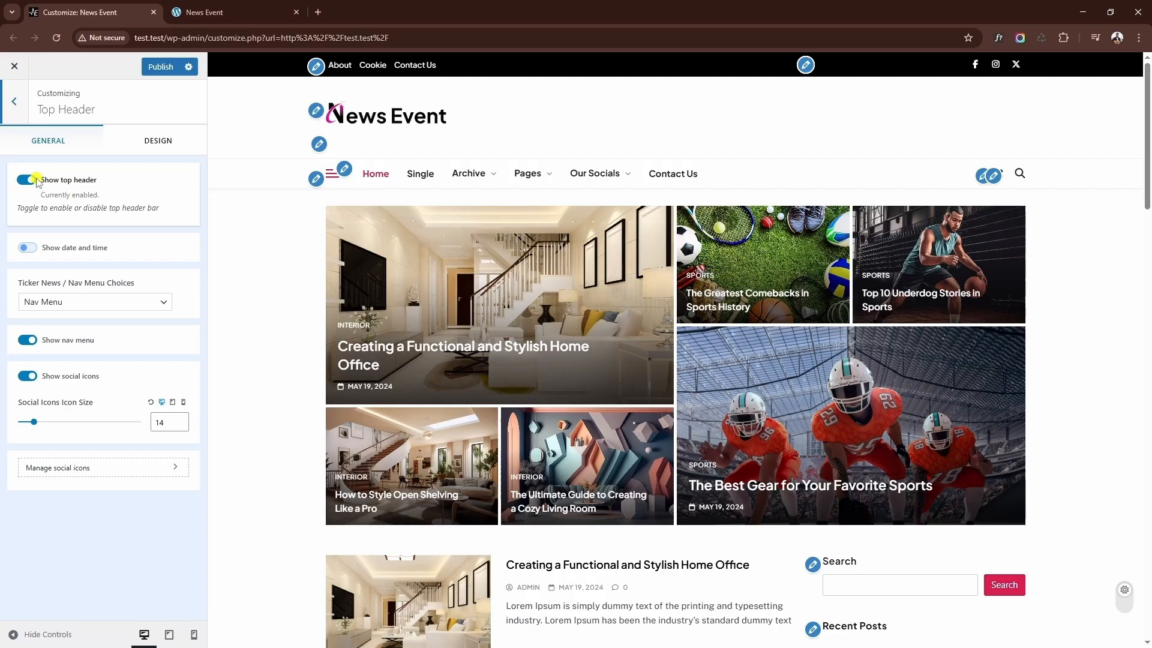
pyautogui.click(28, 249)
pyautogui.click(28, 249)
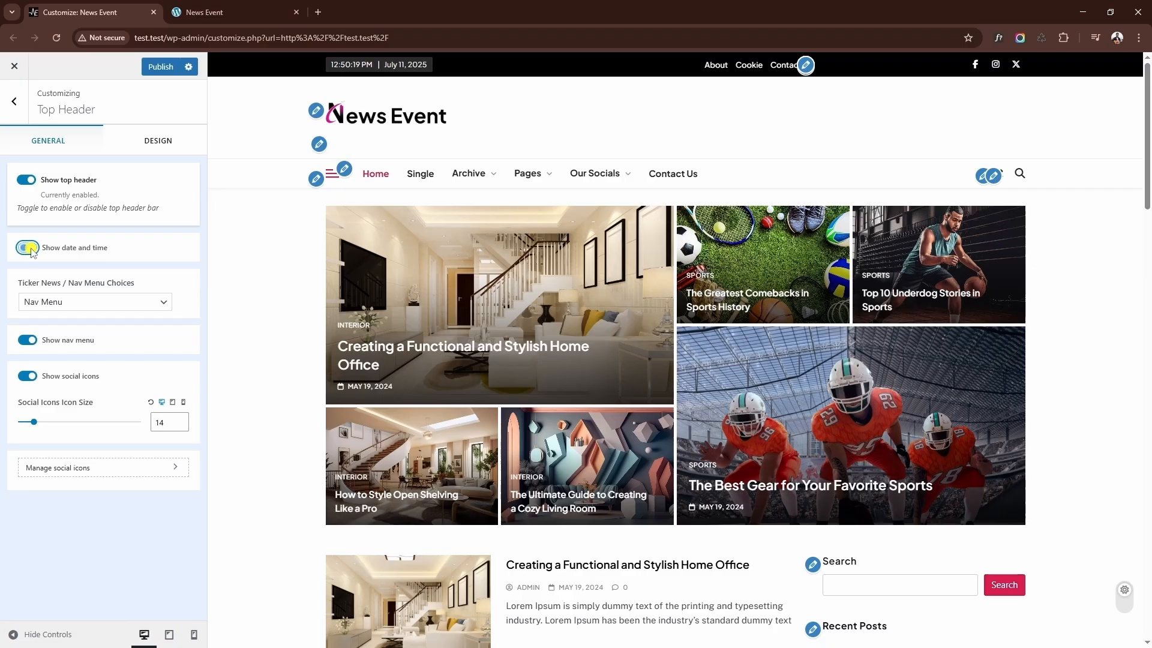
pyautogui.click(49, 301)
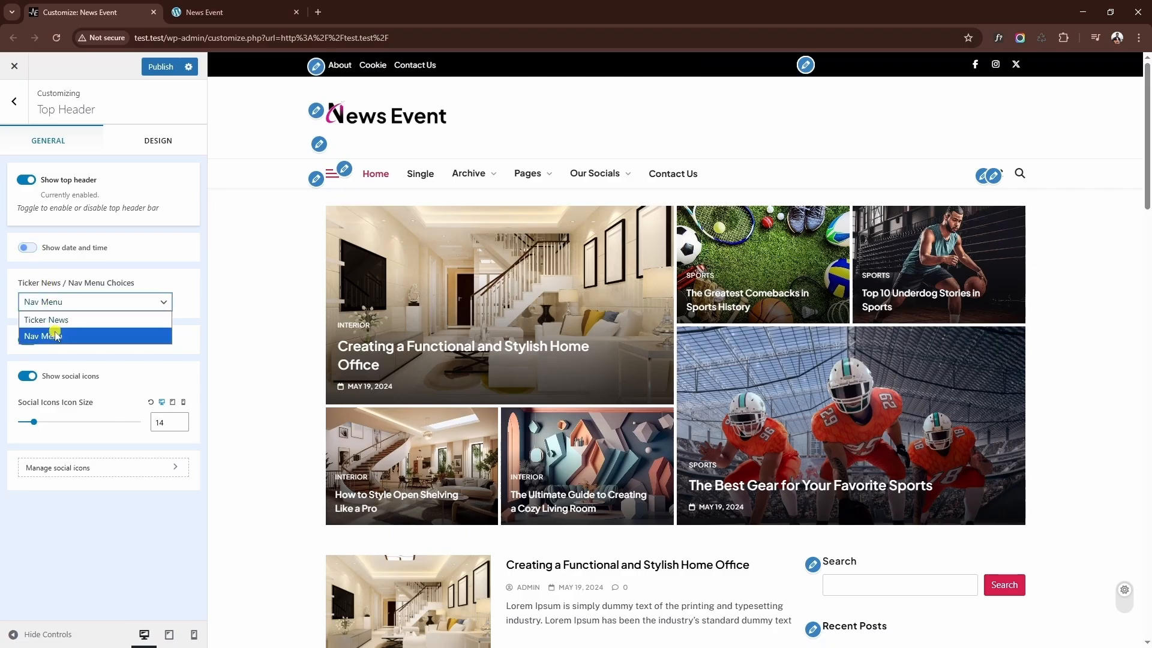
pyautogui.click(65, 352)
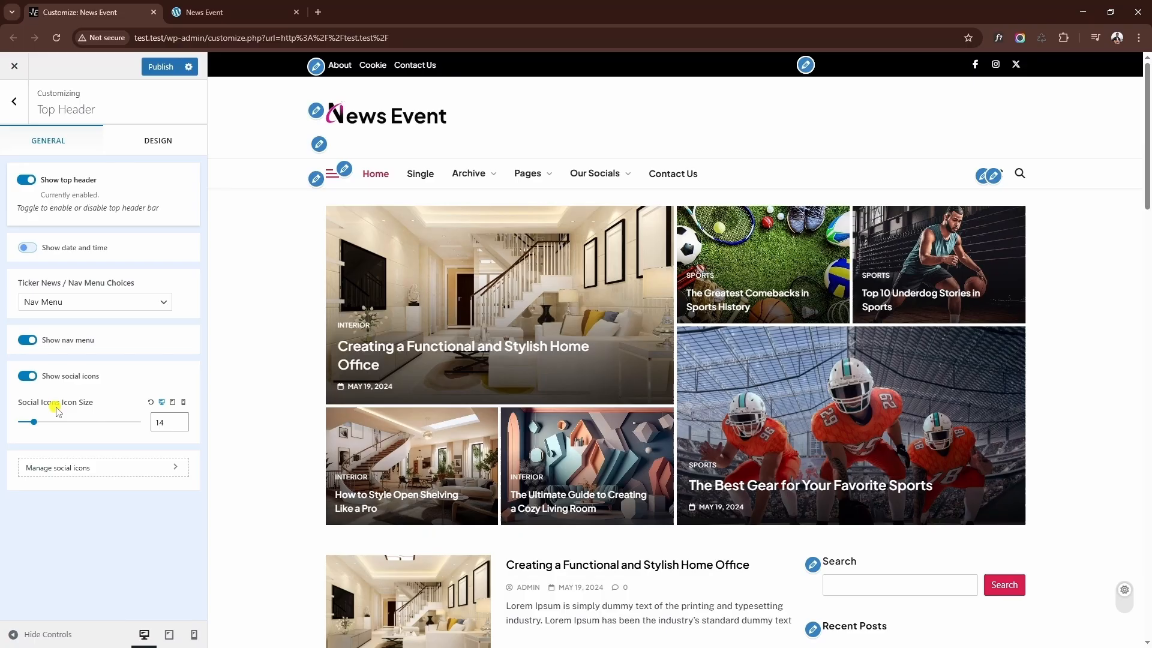
# Set the top header's section background to the solid crimson preset D71D4F
pyautogui.click(147, 144)
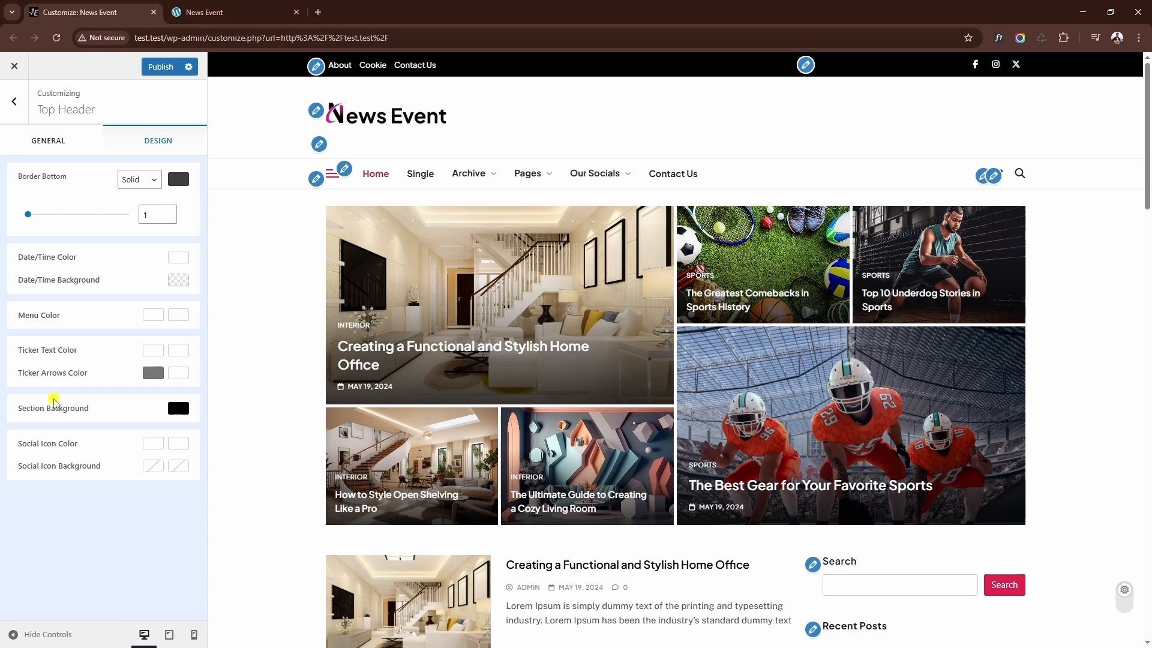
pyautogui.click(178, 408)
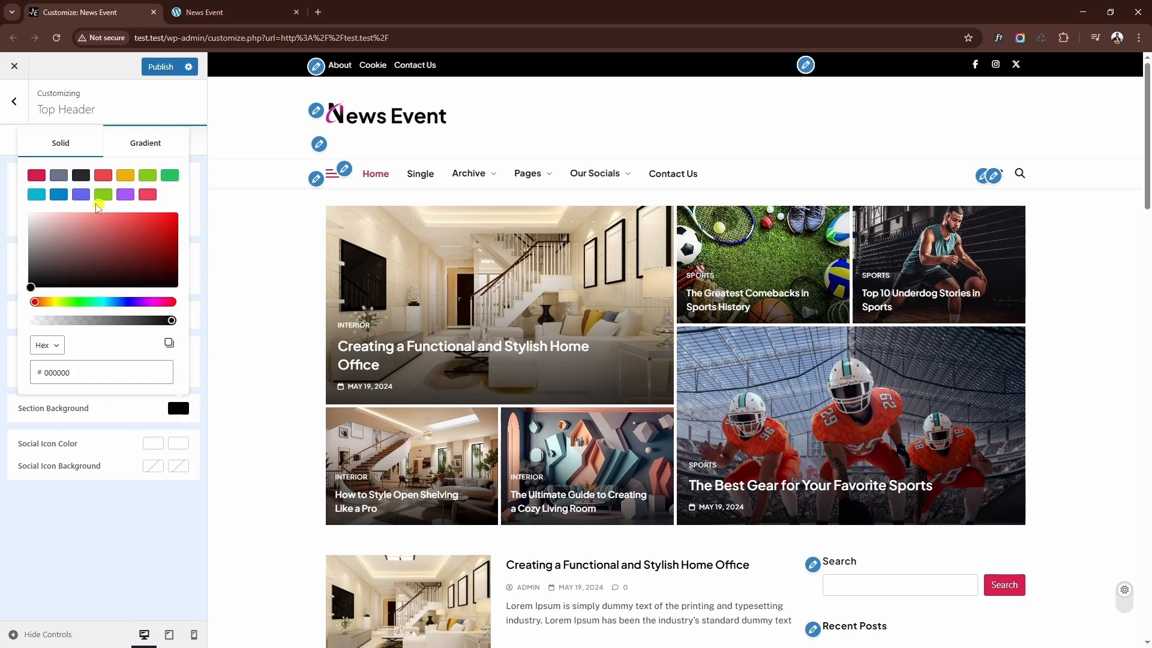
pyautogui.click(139, 224)
pyautogui.click(36, 175)
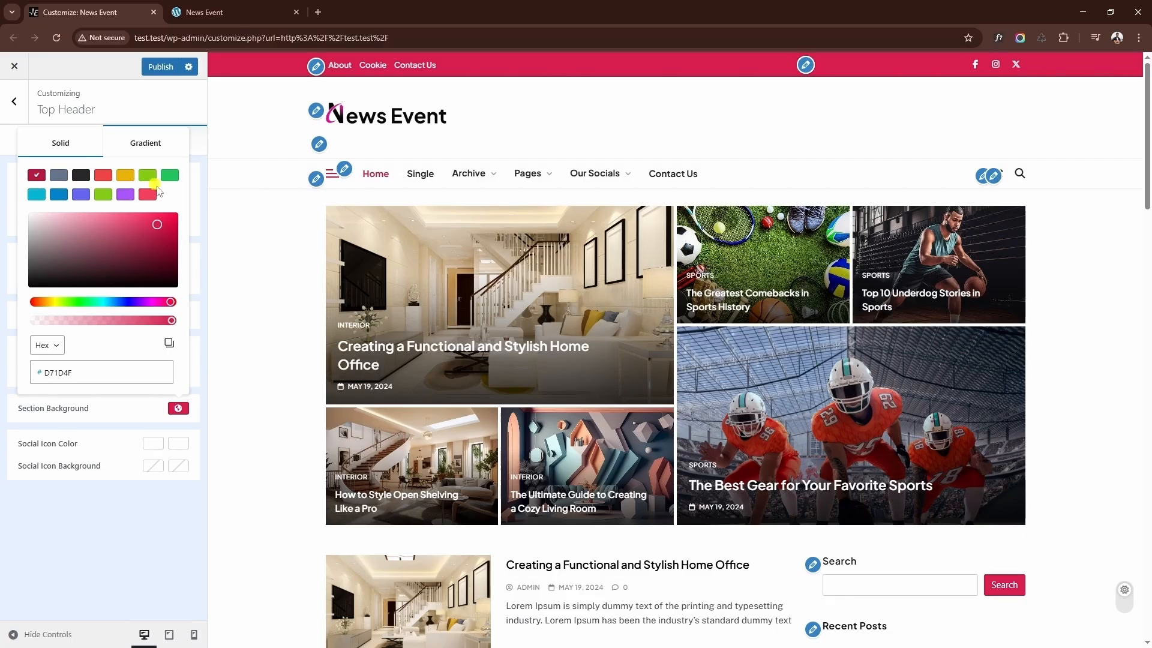
pyautogui.click(194, 216)
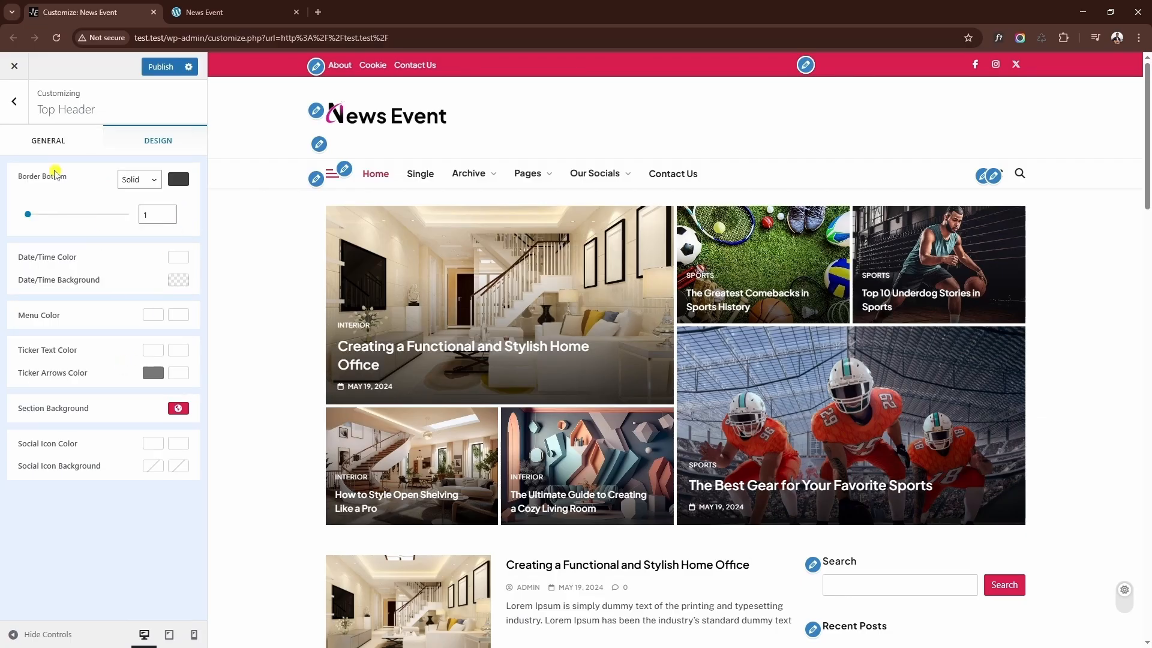
pyautogui.click(14, 102)
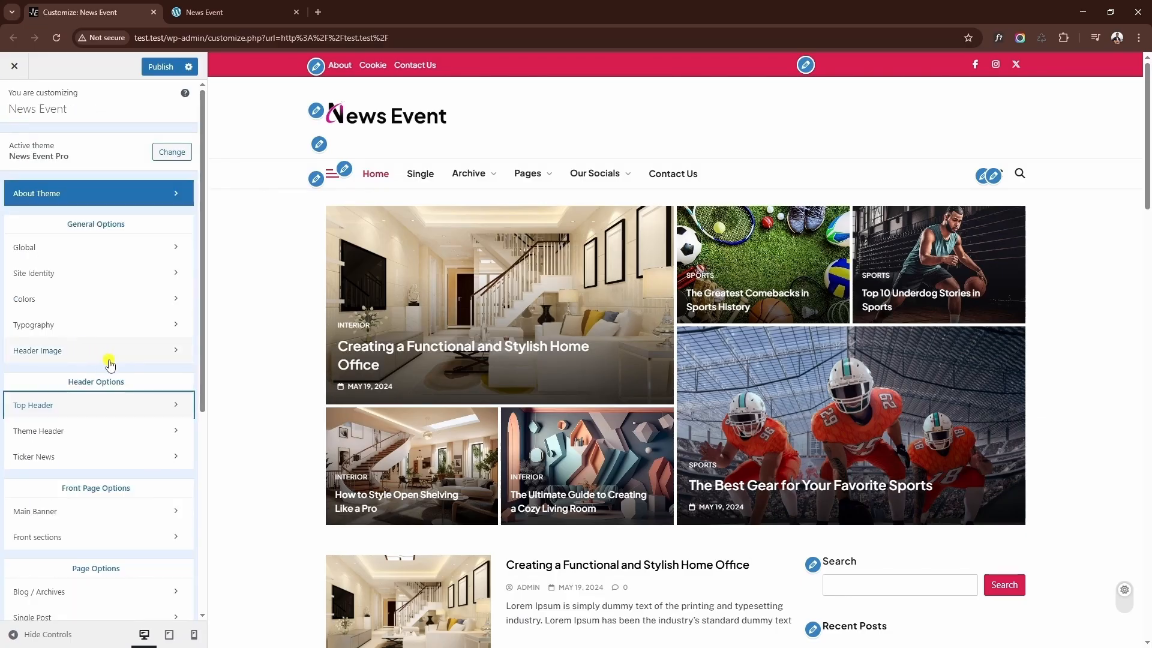
# Try the centered-logo layout in the Theme Header general settings and switch back to the left-aligned logo layout
pyautogui.scroll(-1, 116, 345)
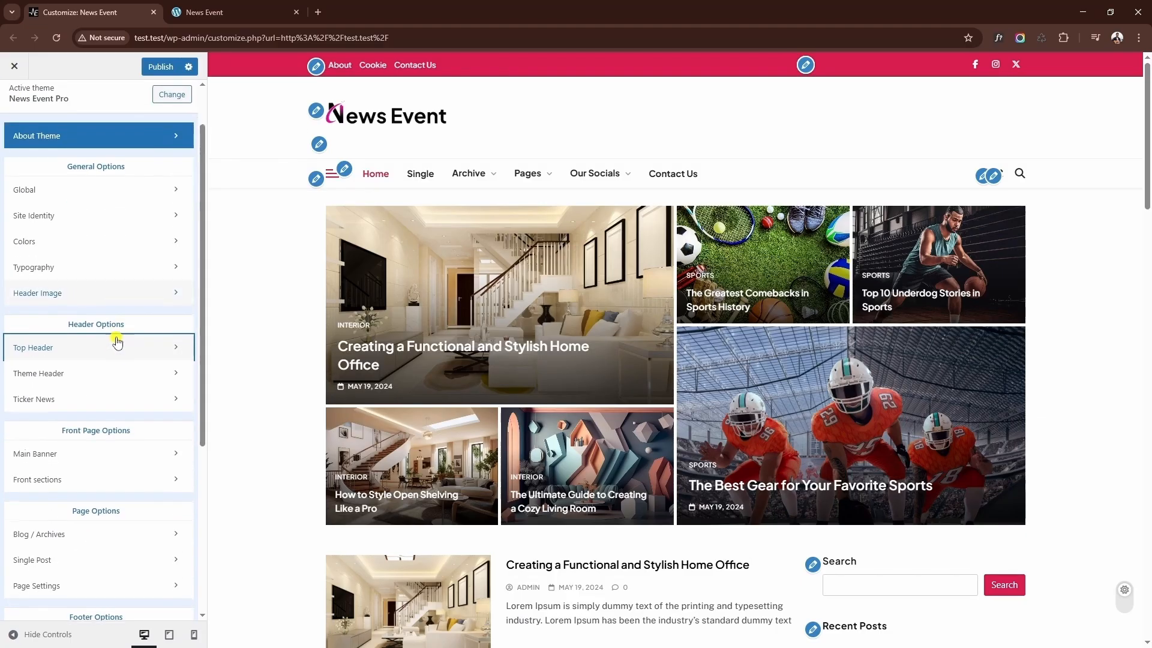
pyautogui.click(86, 374)
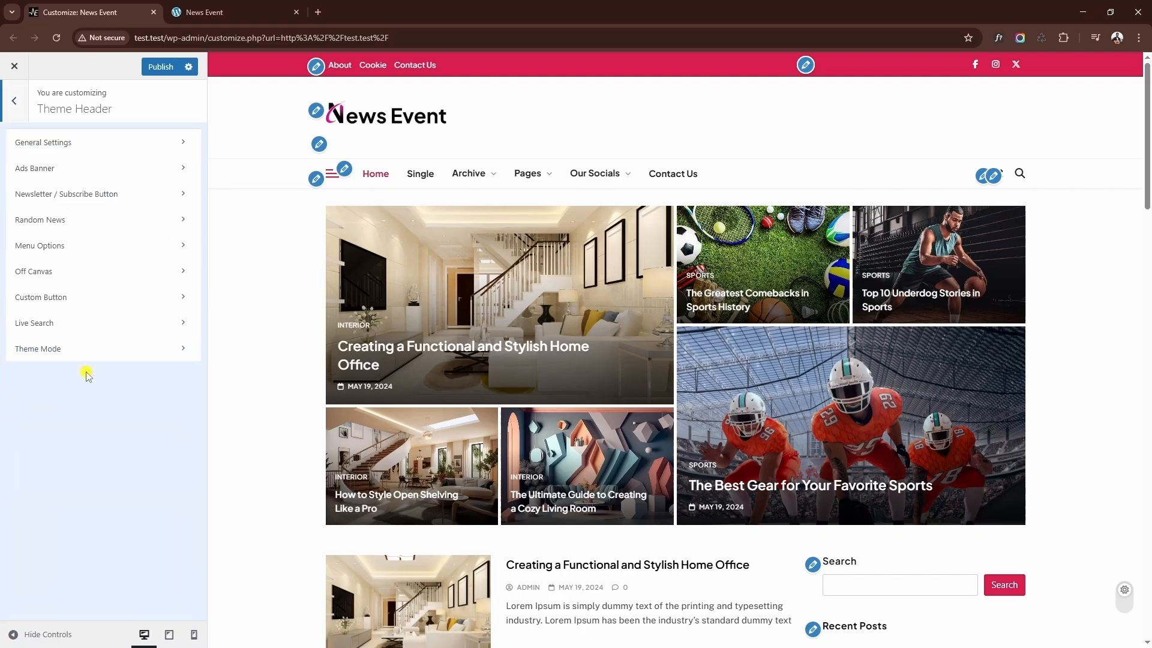
pyautogui.click(91, 149)
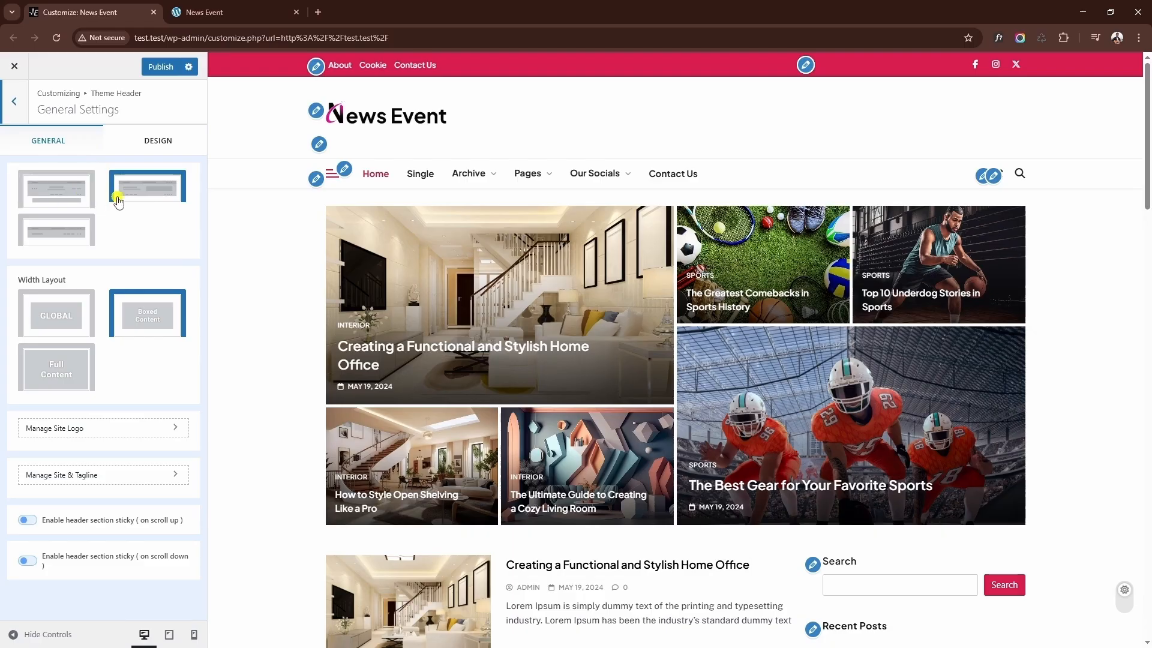
pyautogui.click(55, 198)
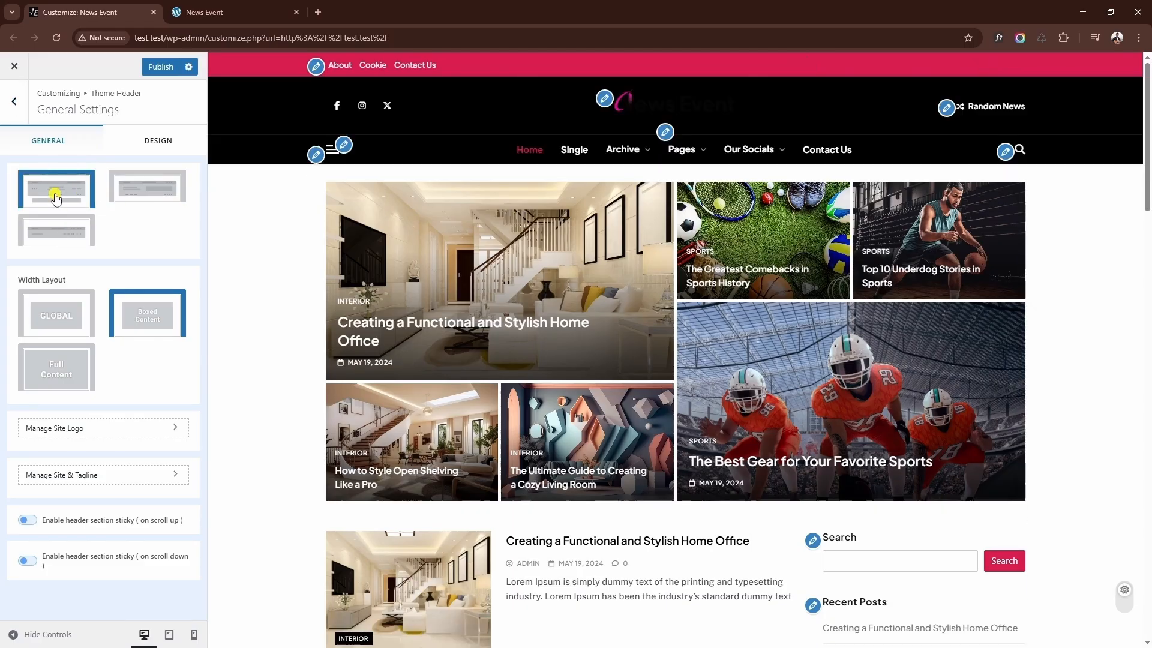
pyautogui.click(153, 199)
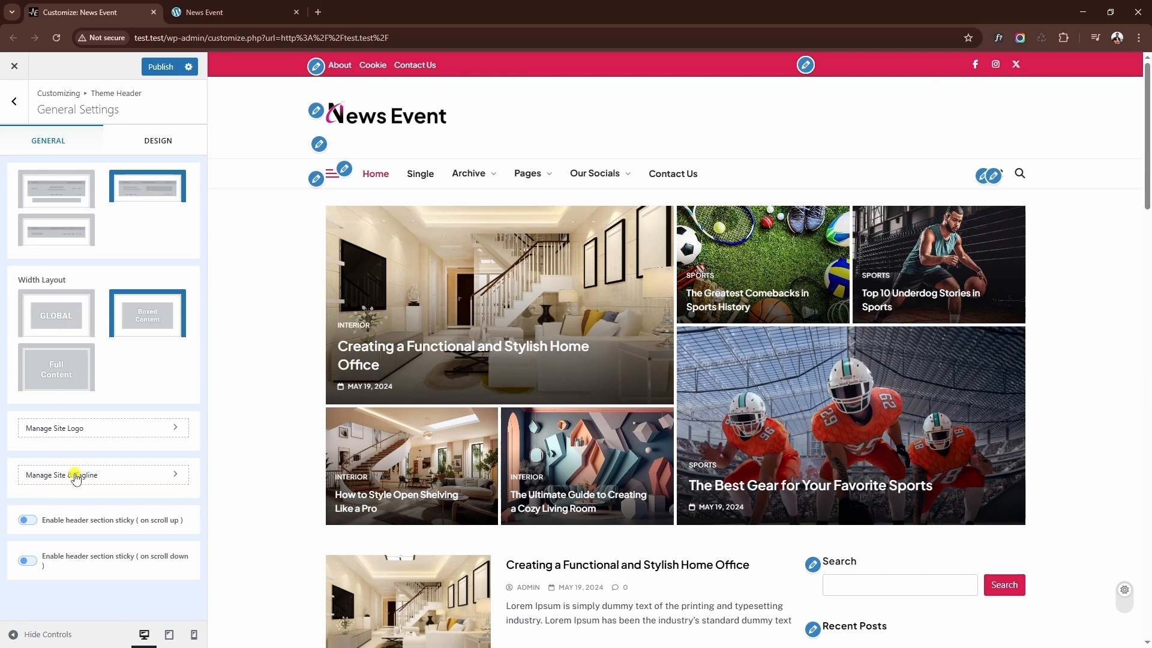
# Try the sticky header on scroll down and preview its behavior on the page
pyautogui.click(77, 558)
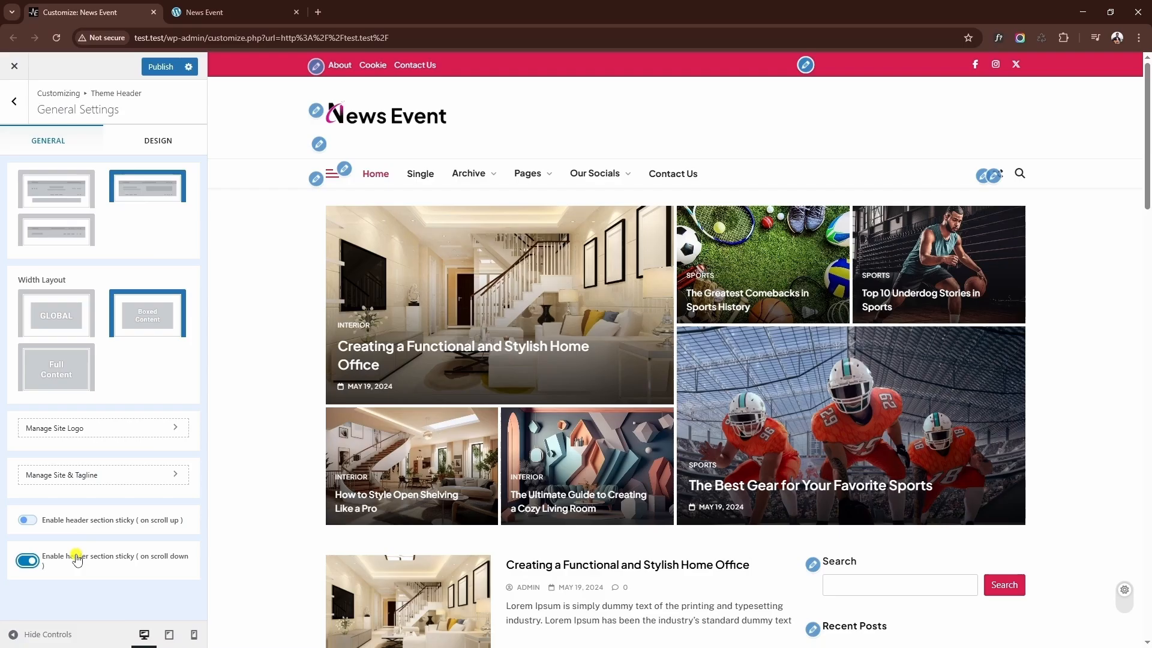
pyautogui.scroll(-5, 294, 402)
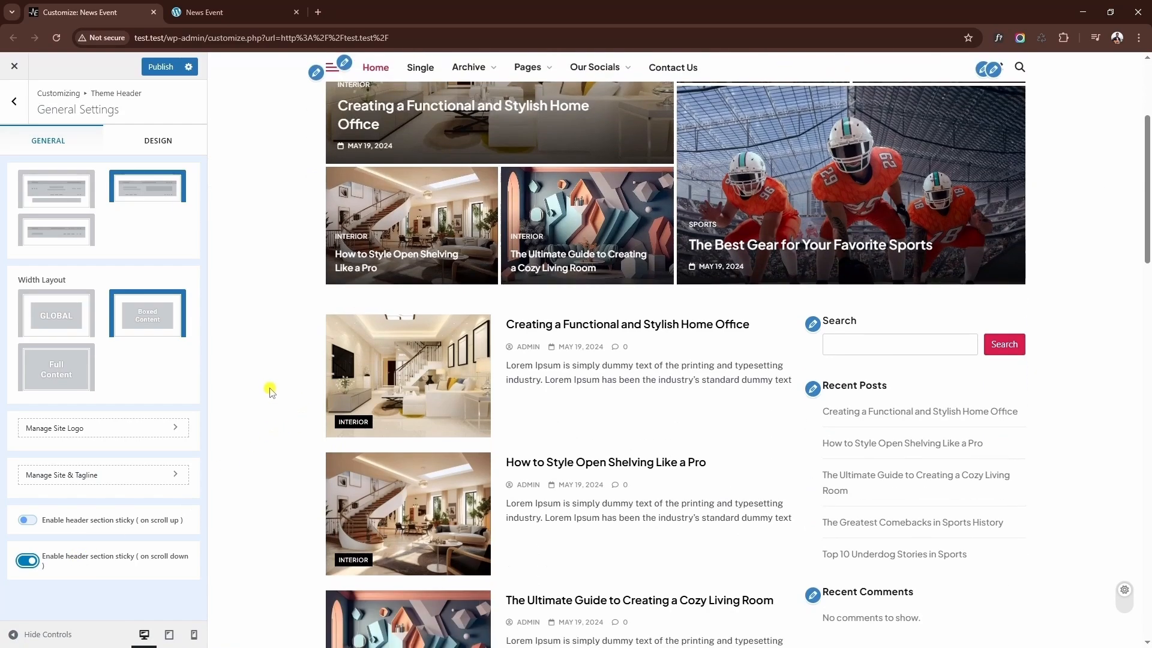
pyautogui.scroll(5, 273, 384)
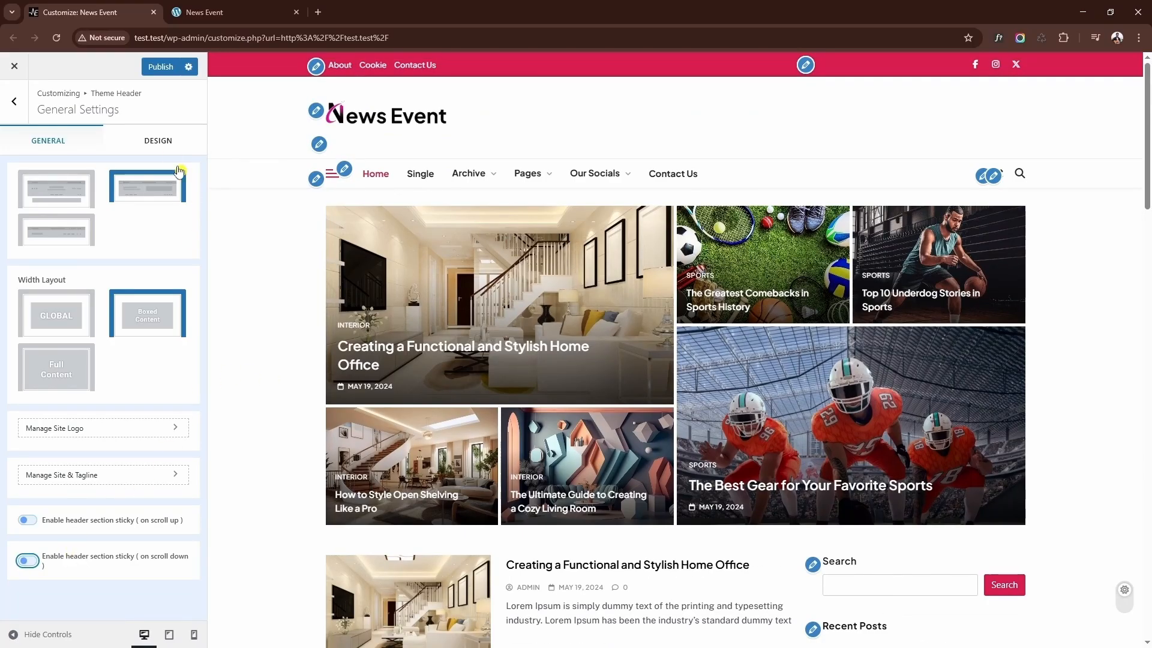
# Set the theme header's vertical padding to 4 px in its design settings
pyautogui.click(163, 144)
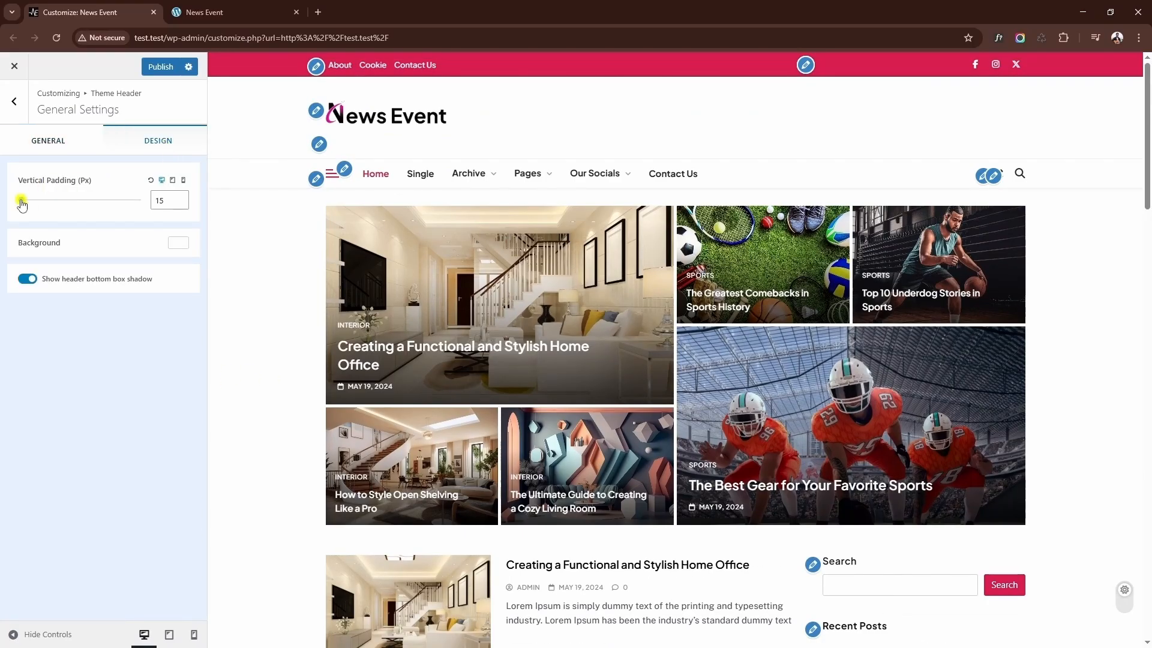
pyautogui.moveTo(22, 199)
pyautogui.mouseDown()
pyautogui.moveTo(35, 200)
pyautogui.moveTo(17, 200)
pyautogui.mouseUp()
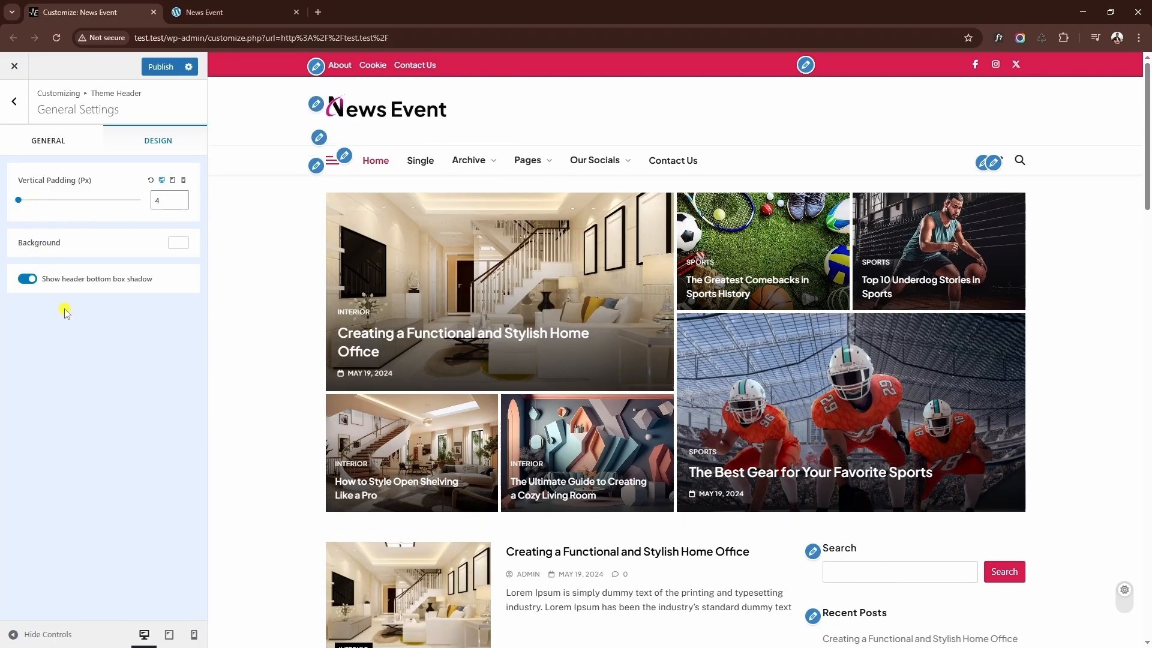
# Check the theme header's background color options and try turning off the header's bottom box shadow
pyautogui.click(174, 245)
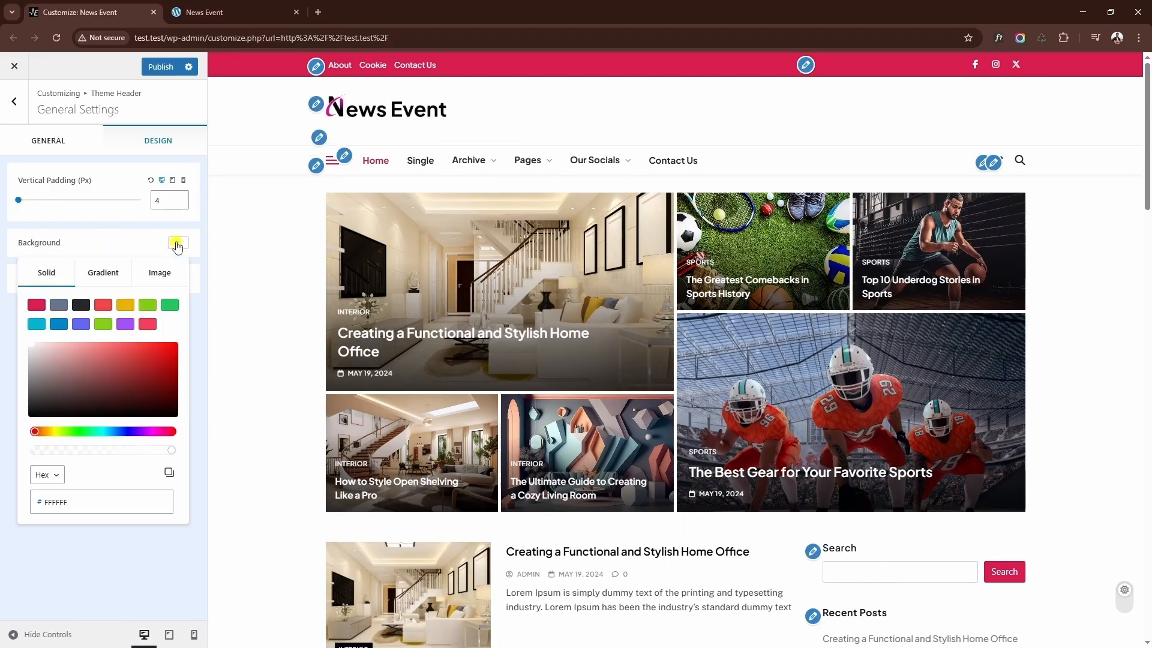
pyautogui.click(174, 243)
pyautogui.click(33, 279)
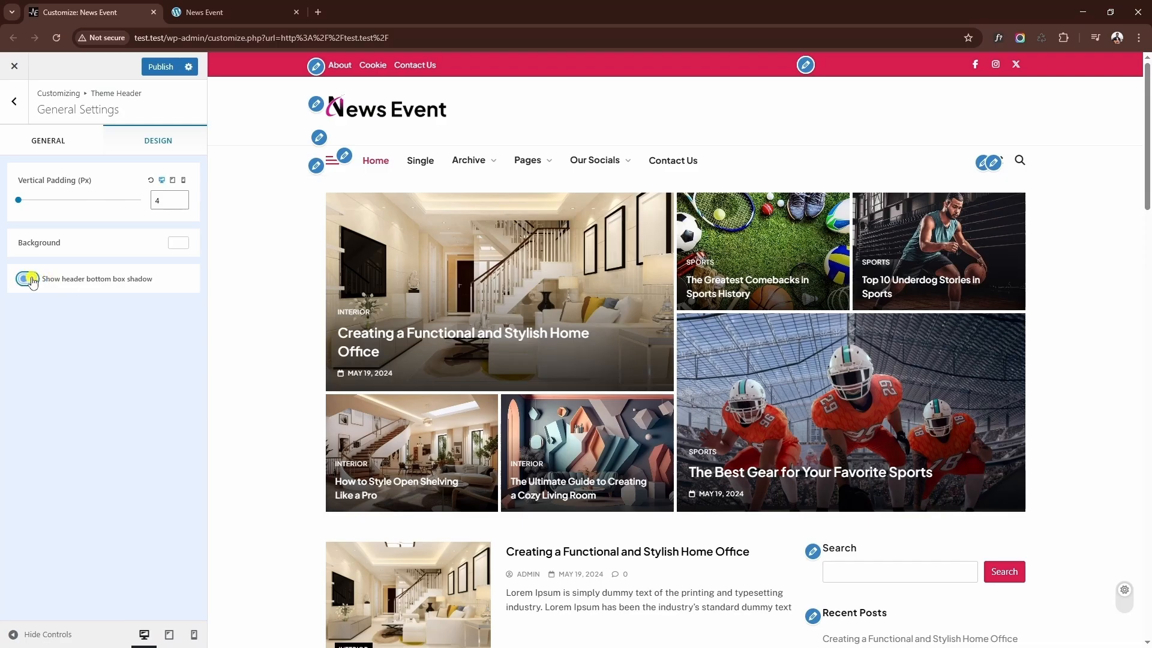
# Add Group-6-min.jpg as the ad image of the header's Custom-type ads banner, keeping its link opening in the same tab
pyautogui.click(17, 106)
pyautogui.click(60, 169)
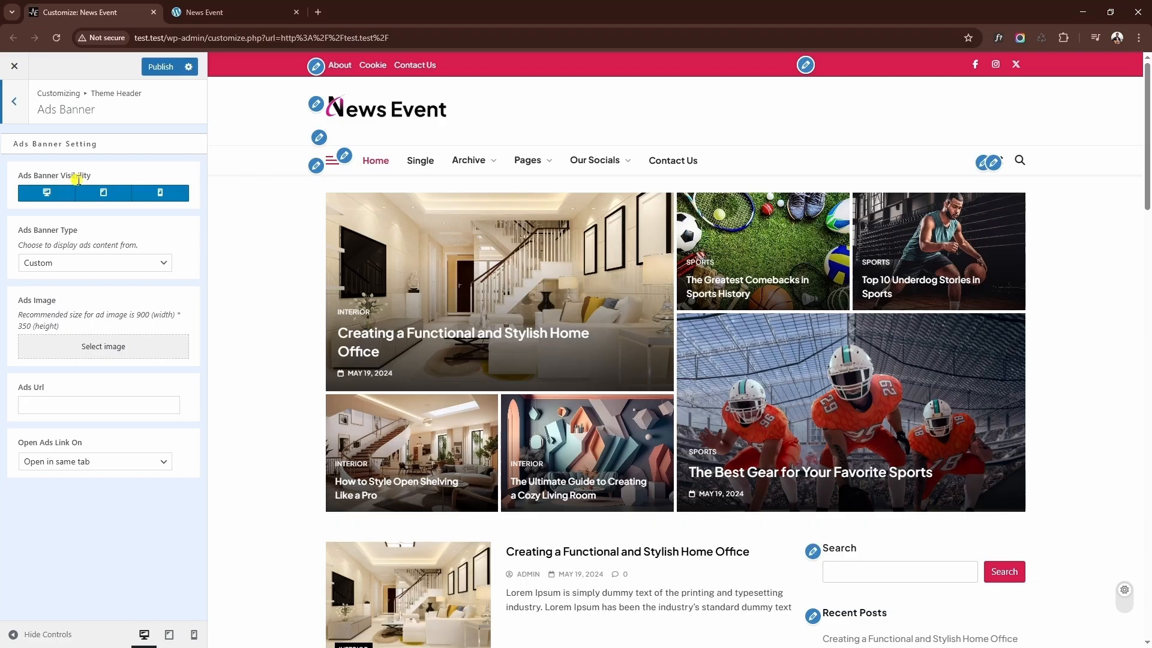
pyautogui.click(45, 263)
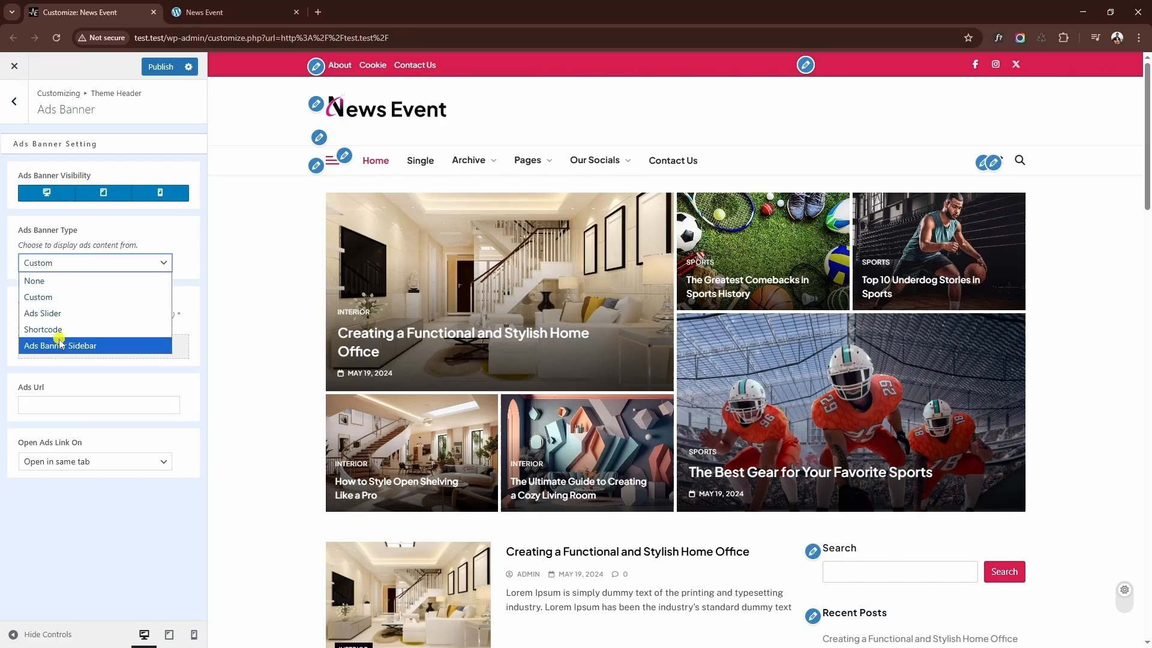
pyautogui.click(71, 270)
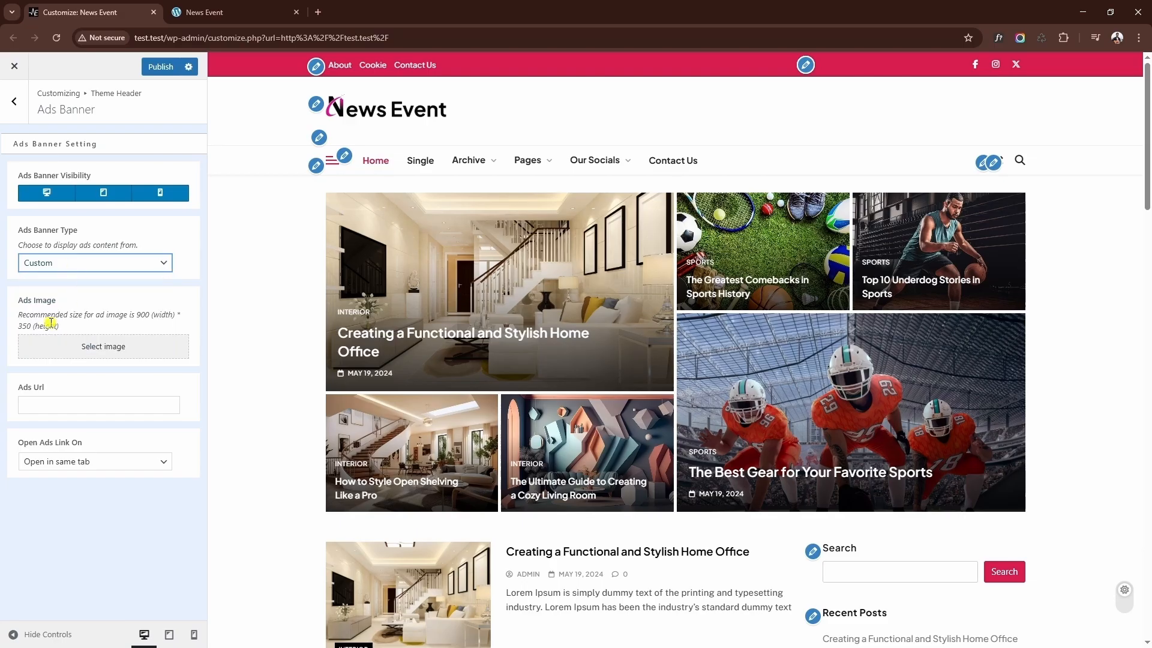
pyautogui.click(102, 353)
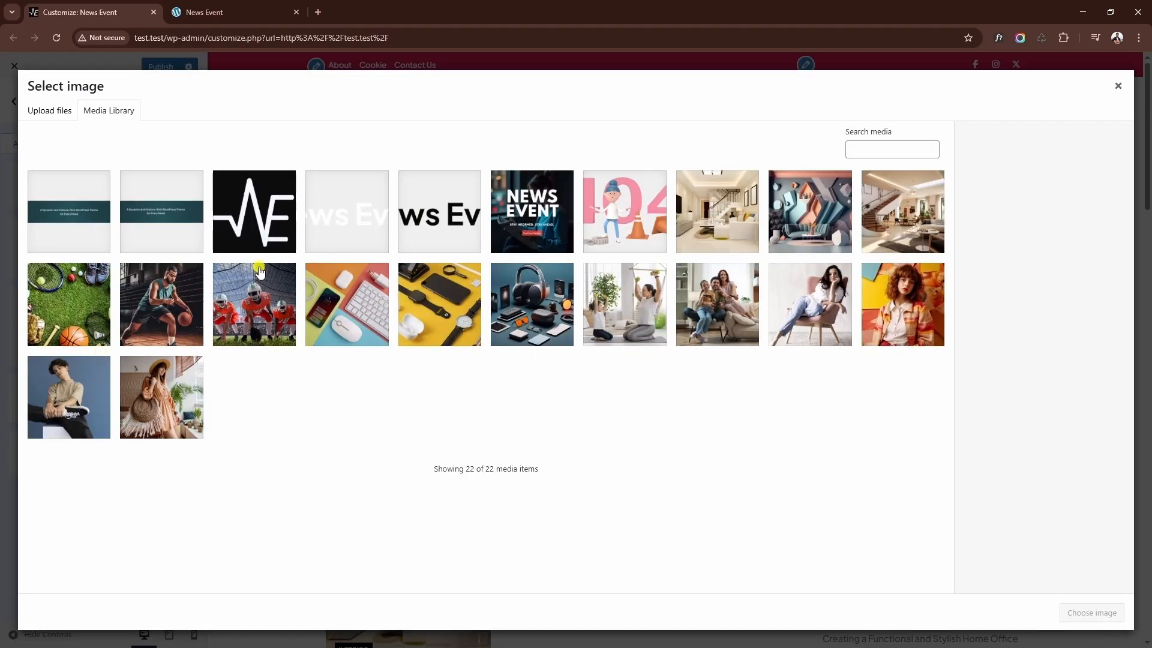
pyautogui.click(171, 237)
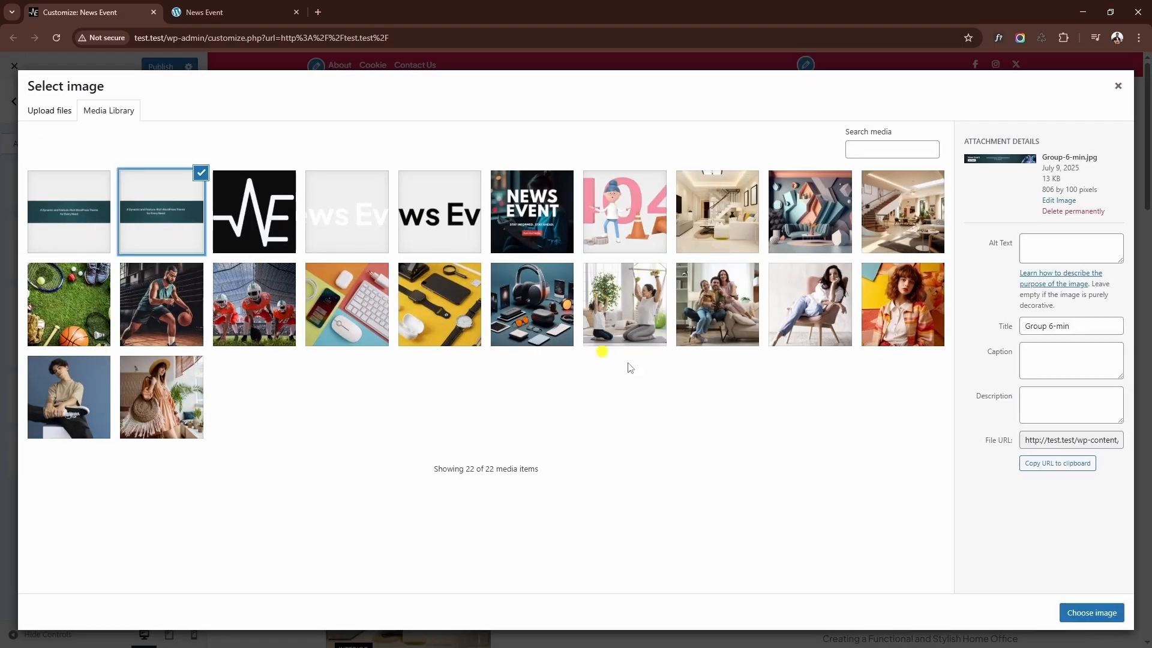
pyautogui.click(1091, 613)
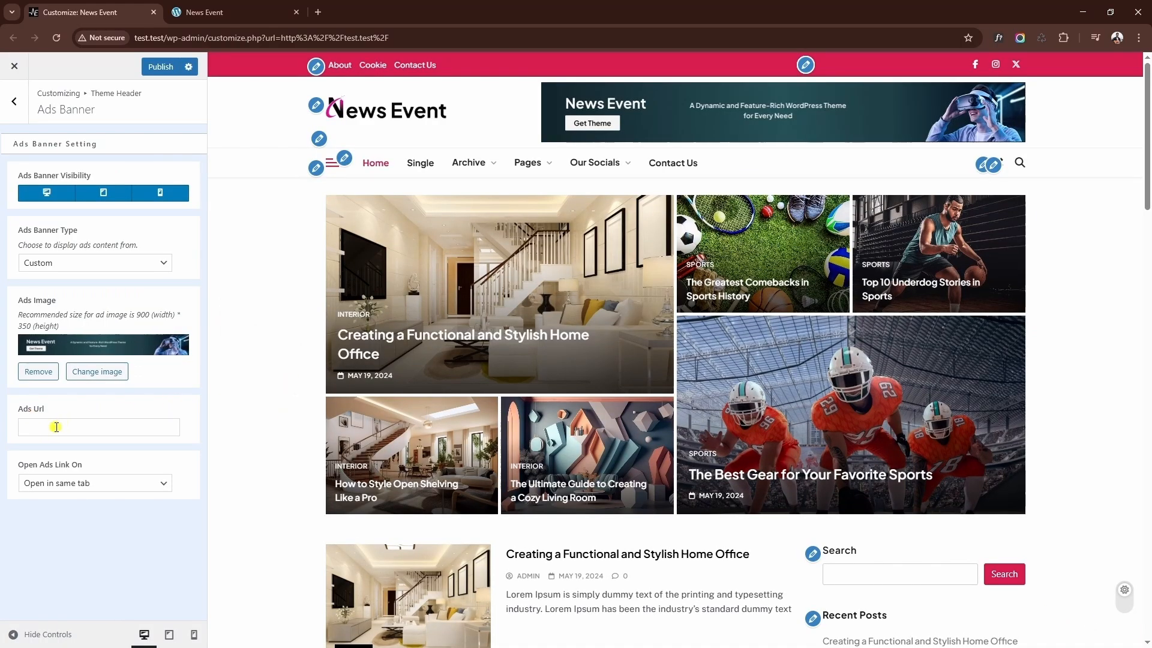
pyautogui.click(56, 484)
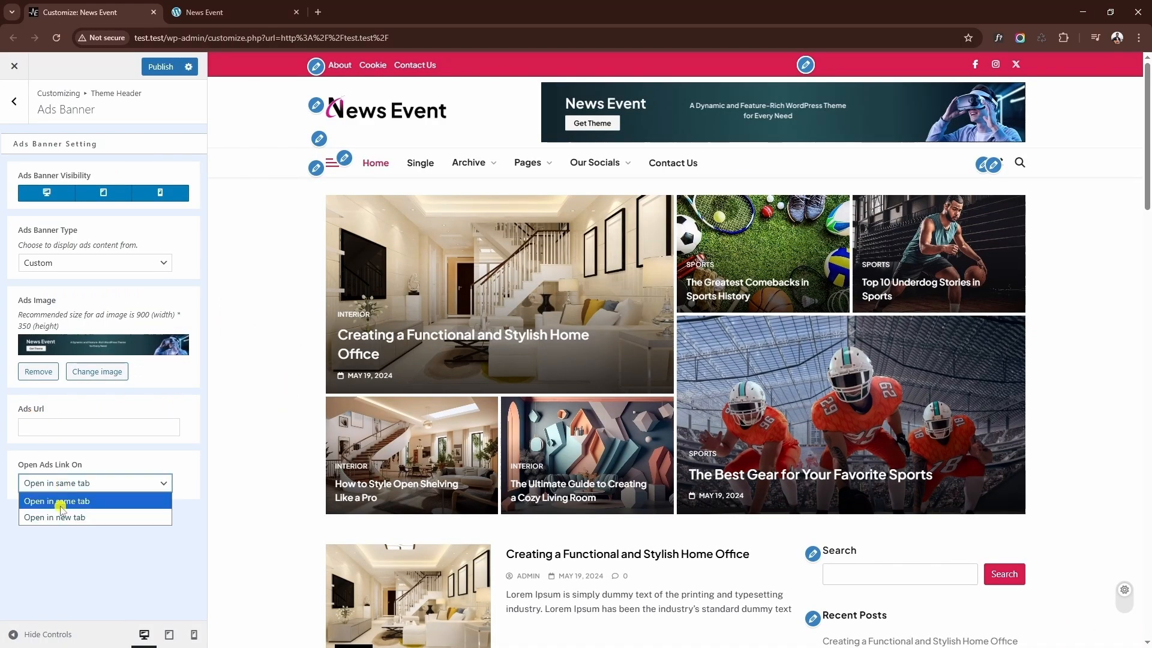
pyautogui.click(81, 481)
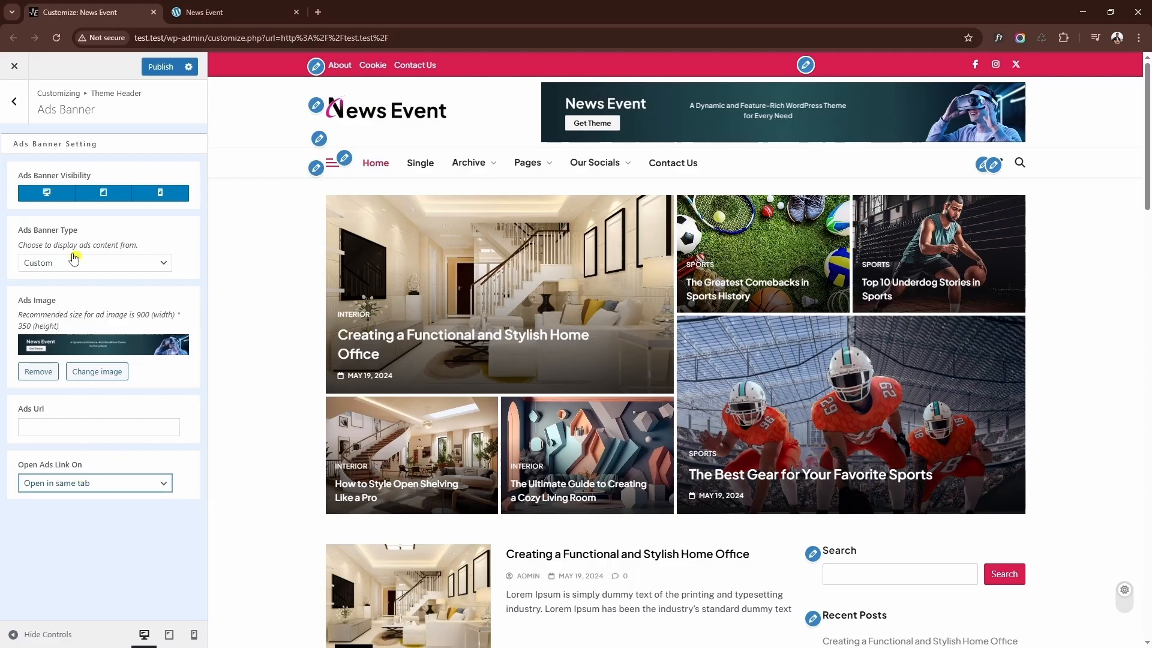
# Set the theme header's vertical padding to 21 px in its general design settings
pyautogui.click(13, 100)
pyautogui.click(56, 141)
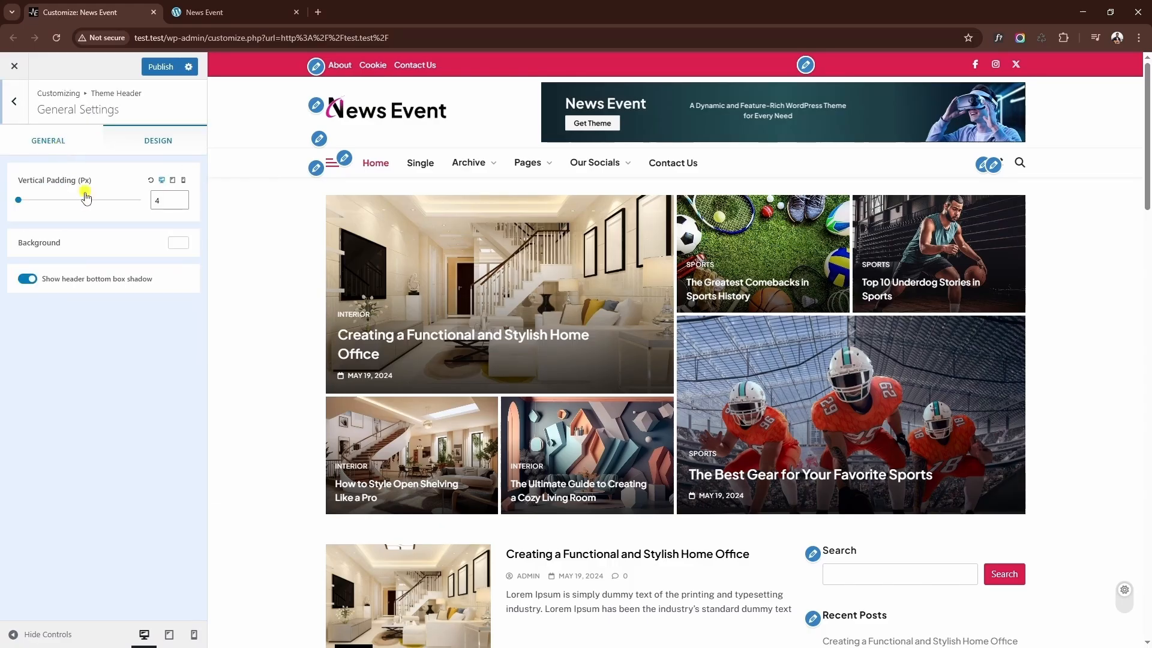
pyautogui.moveTo(20, 202); pyautogui.dragTo(30, 204)
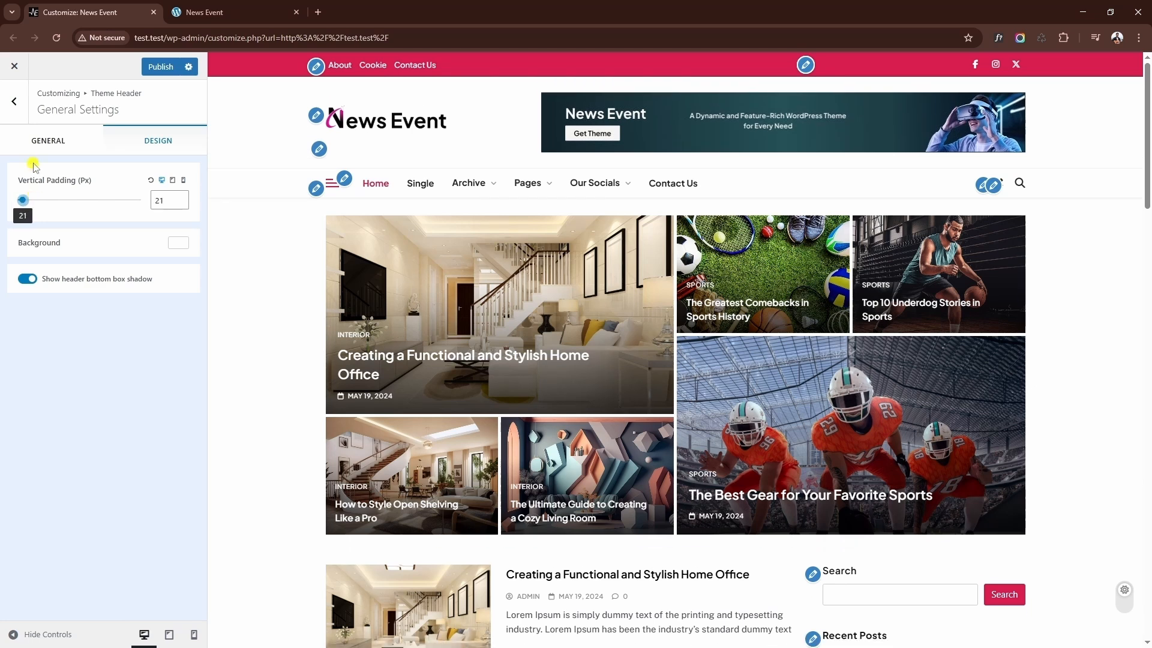
# Set the hover effect to One in the theme header's menu options
pyautogui.click(20, 111)
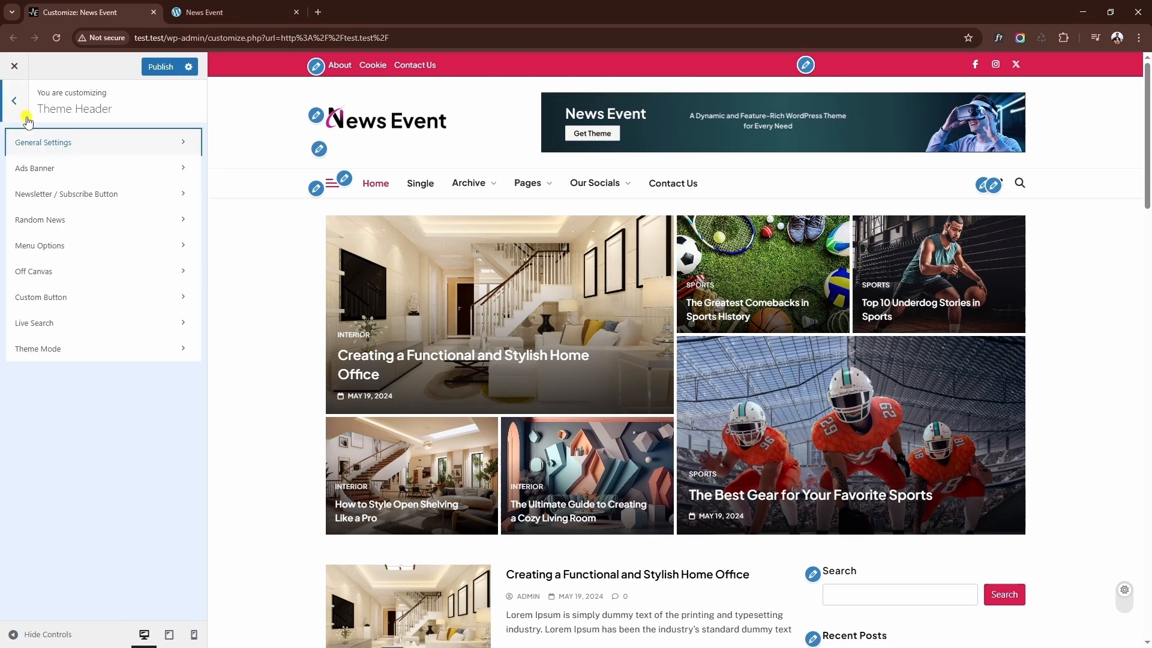
pyautogui.click(84, 245)
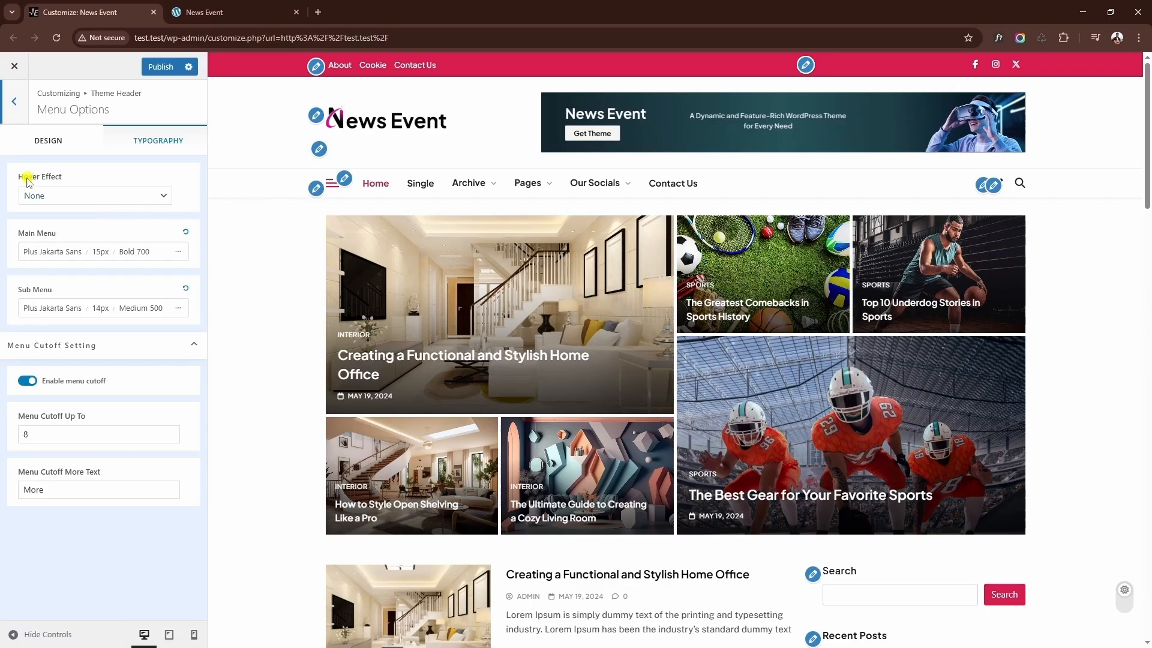
pyautogui.click(61, 194)
pyautogui.click(53, 228)
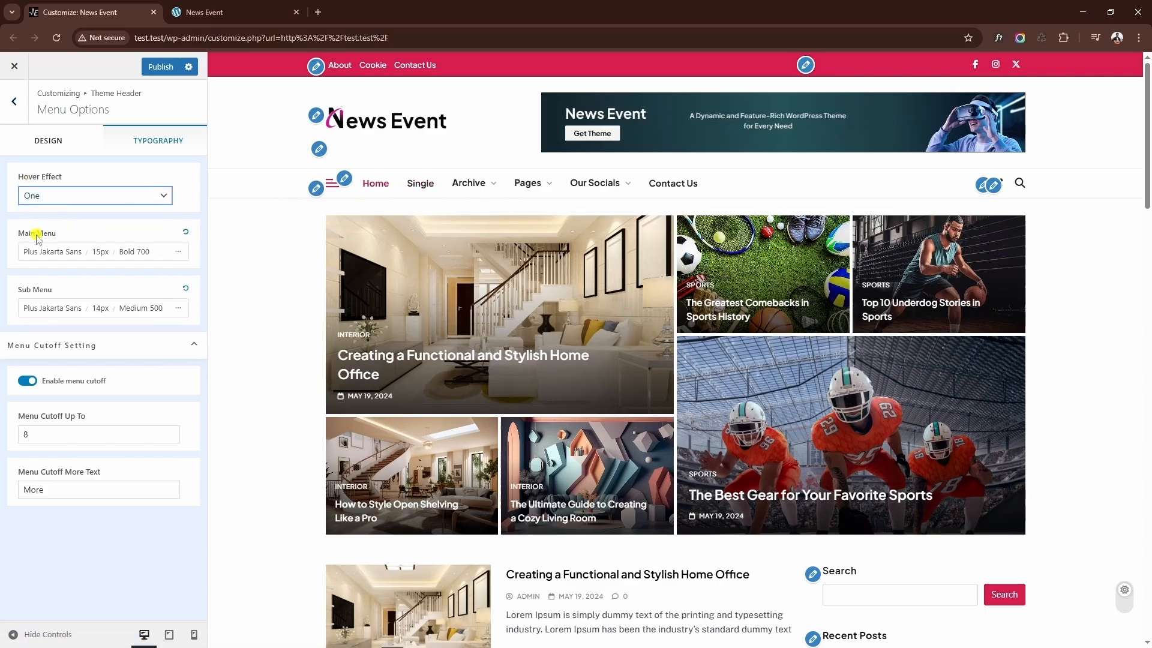
# Set the main menu typography to SemiBold 600 with a 16 px font size, keeping the Plus Jakarta Sans font
pyautogui.click(57, 252)
pyautogui.click(83, 296)
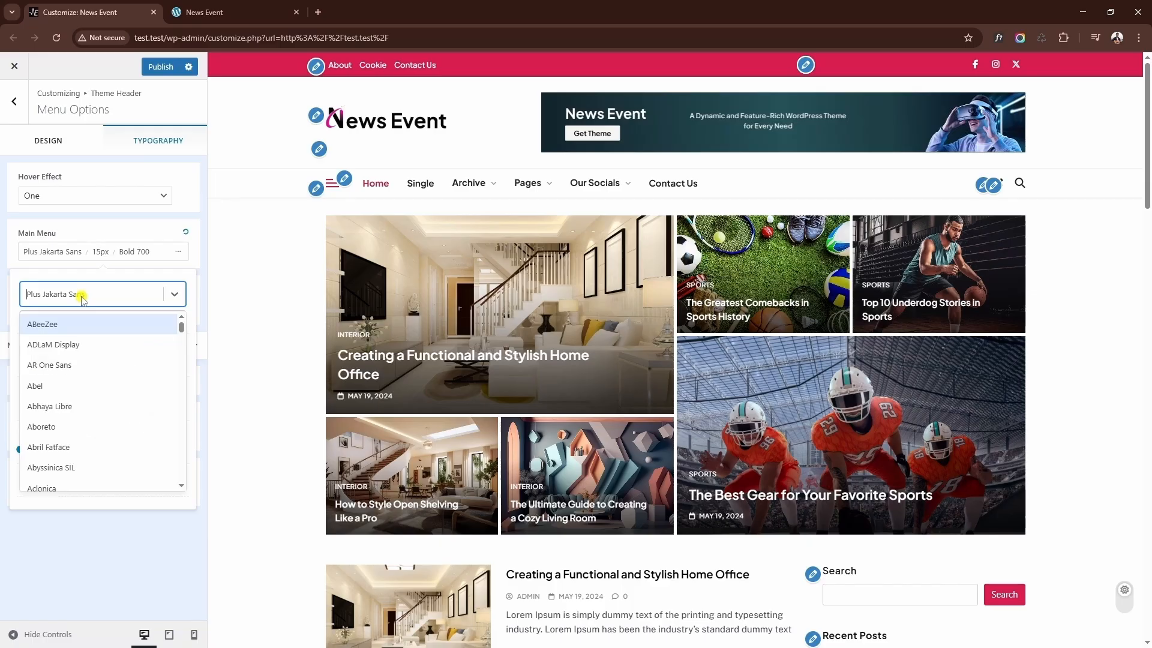
pyautogui.click(83, 296)
pyautogui.click(70, 329)
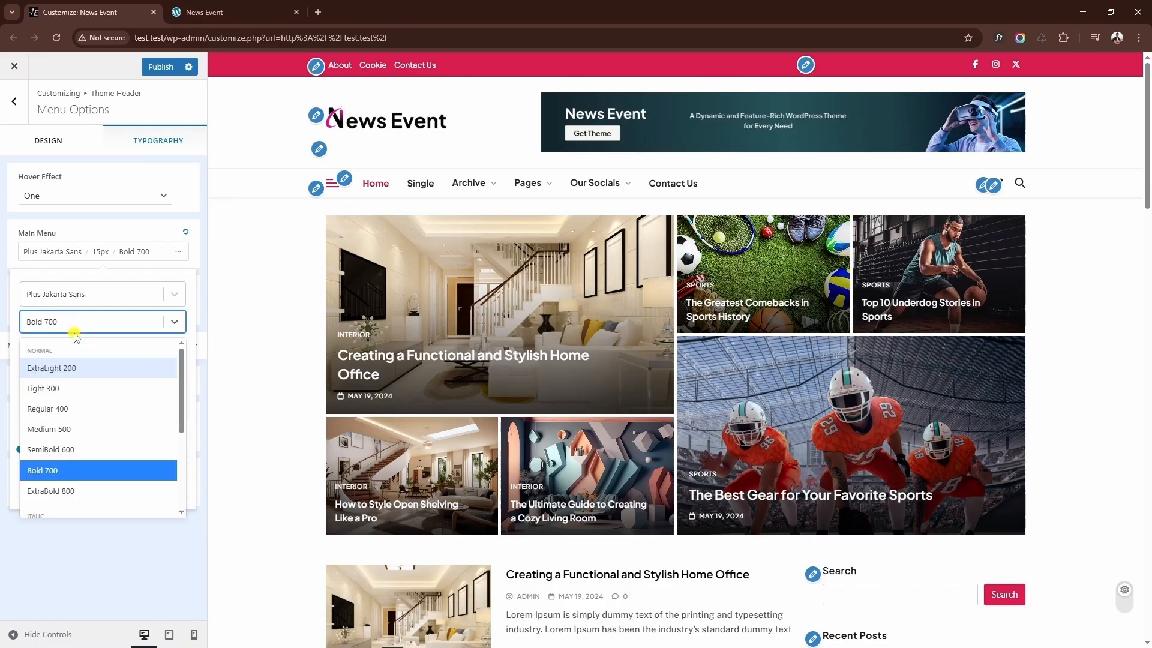
pyautogui.click(68, 452)
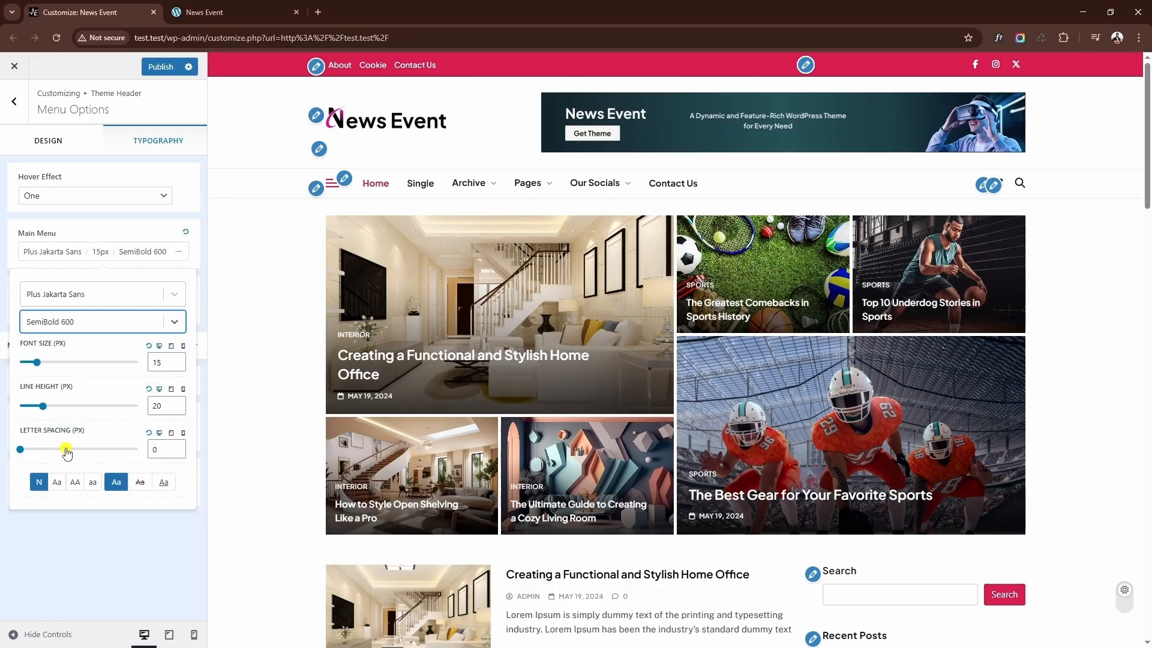
pyautogui.click(177, 359)
pyautogui.click(177, 360)
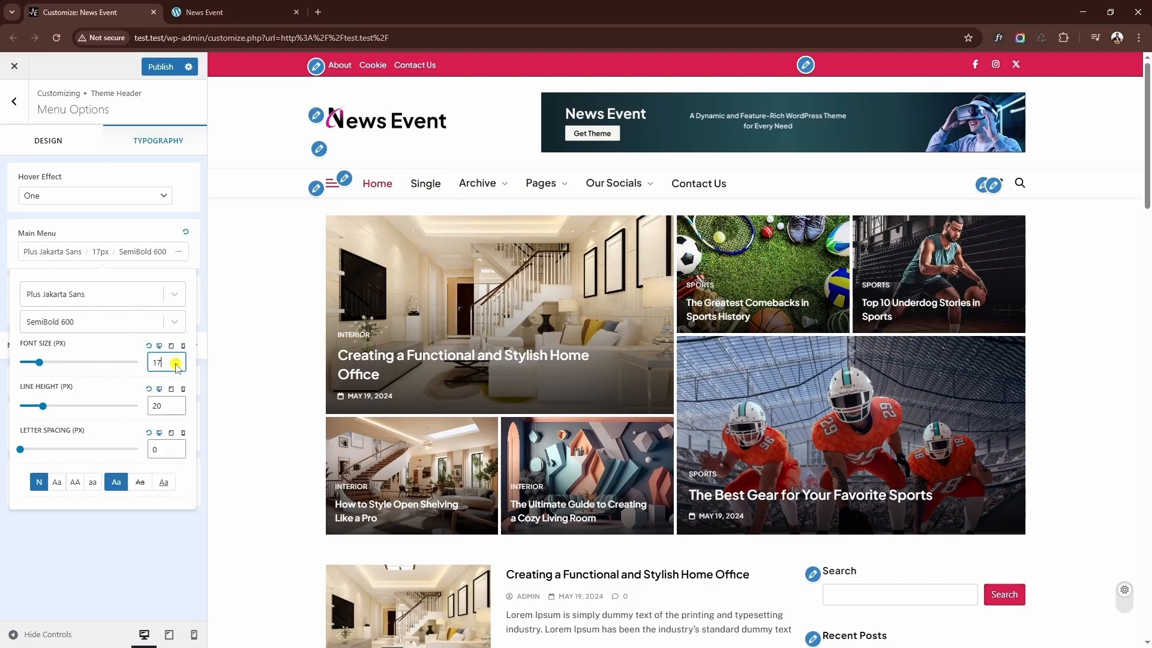
pyautogui.click(176, 365)
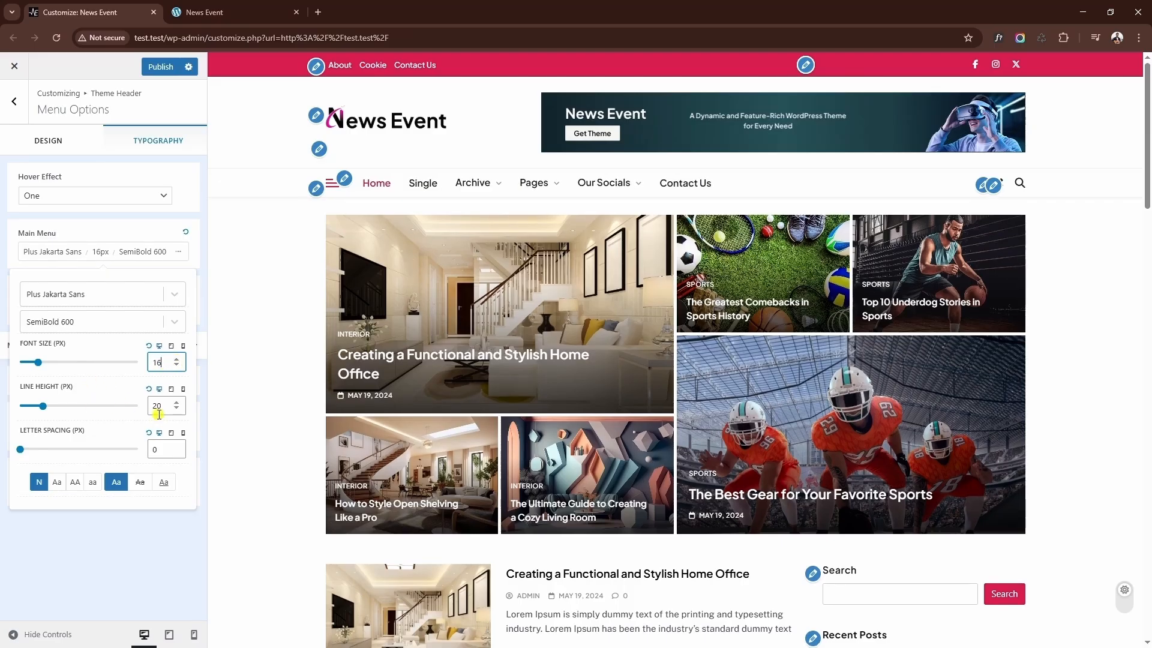
pyautogui.click(158, 252)
# Review the sub menu typography and set the menu cutoff limit to 5, keeping More as the cutoff text
pyautogui.click(78, 308)
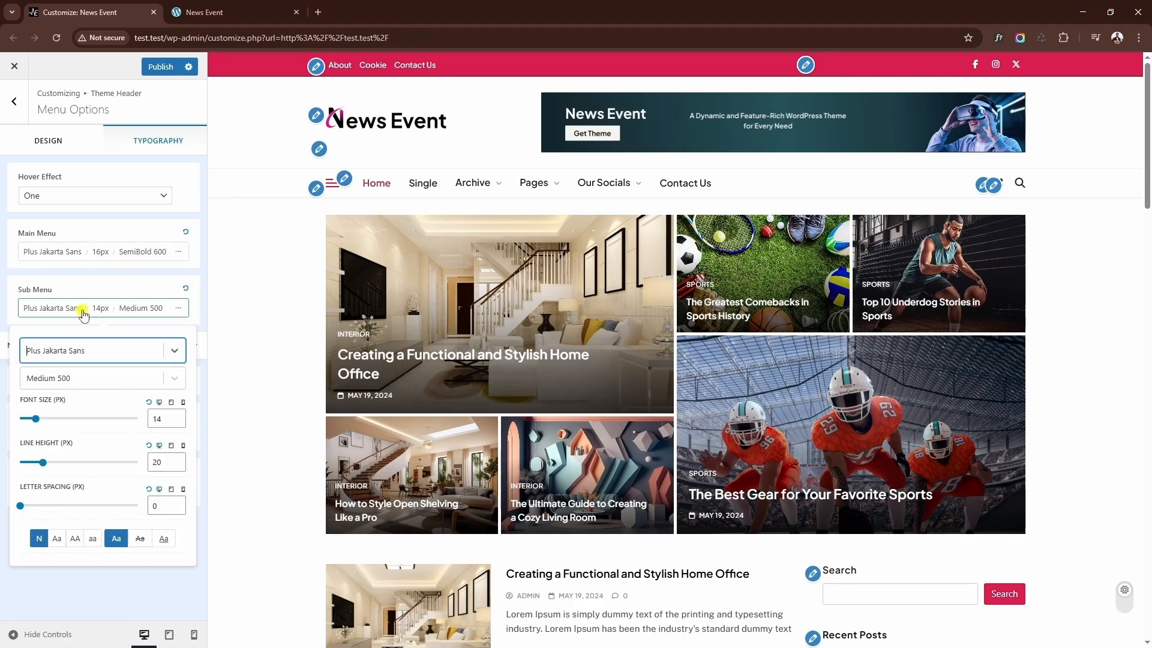
pyautogui.click(78, 308)
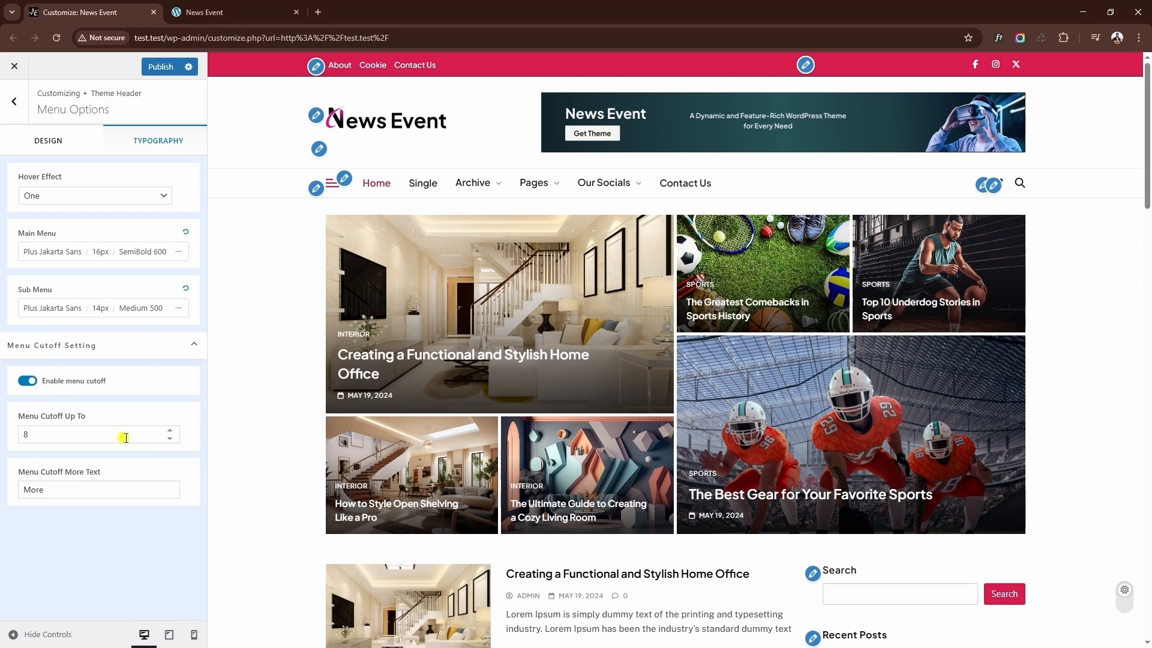
pyautogui.click(170, 438)
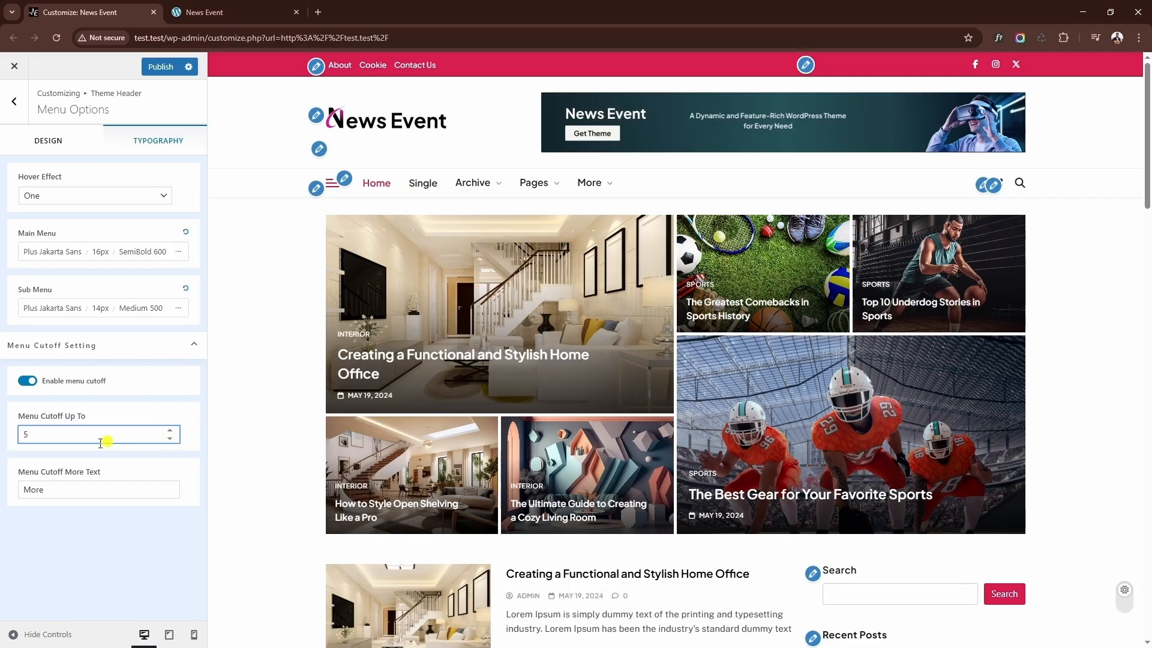
pyautogui.click(54, 489)
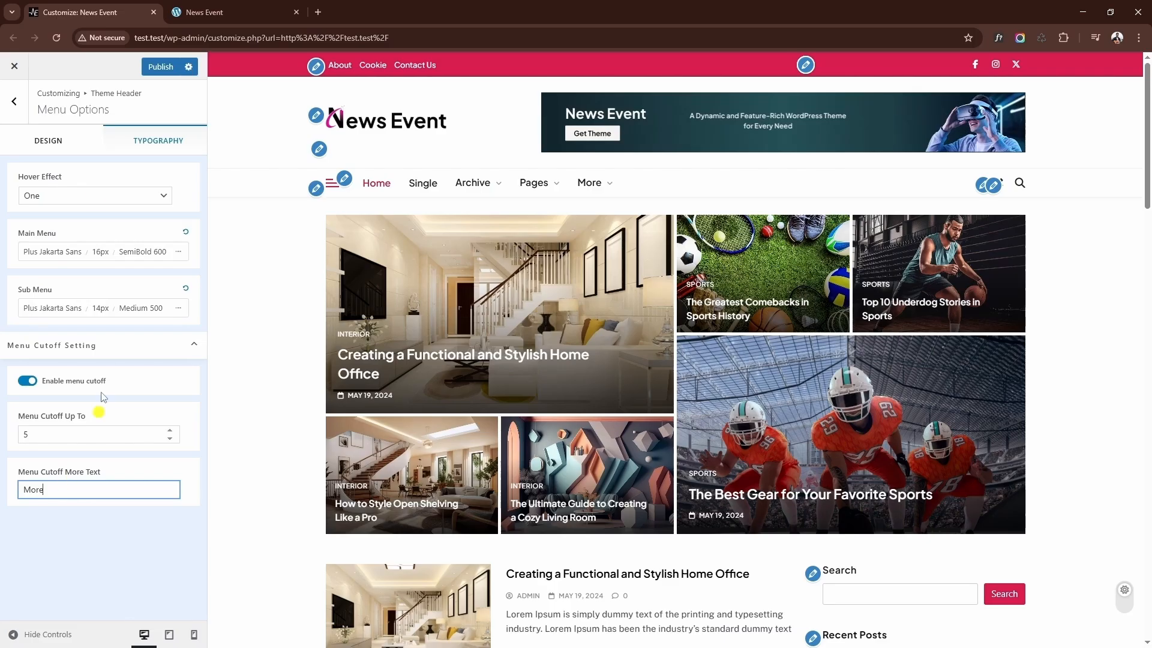
# Change the main menu's text color to black 000000 in the menu design options
pyautogui.click(62, 149)
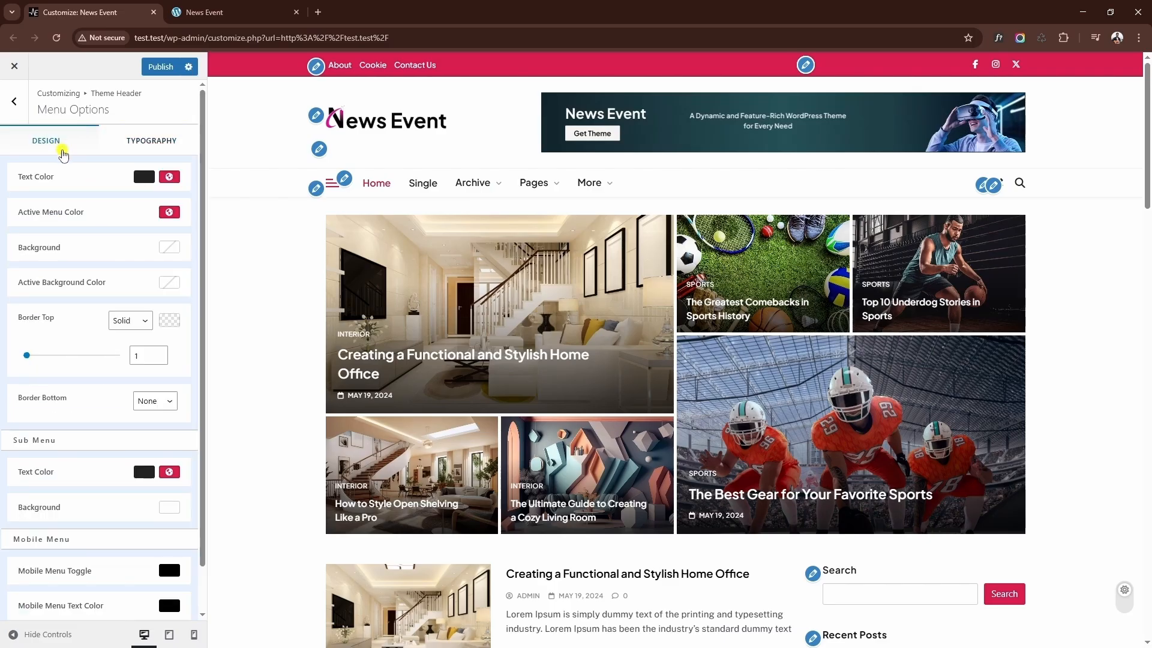
pyautogui.click(147, 180)
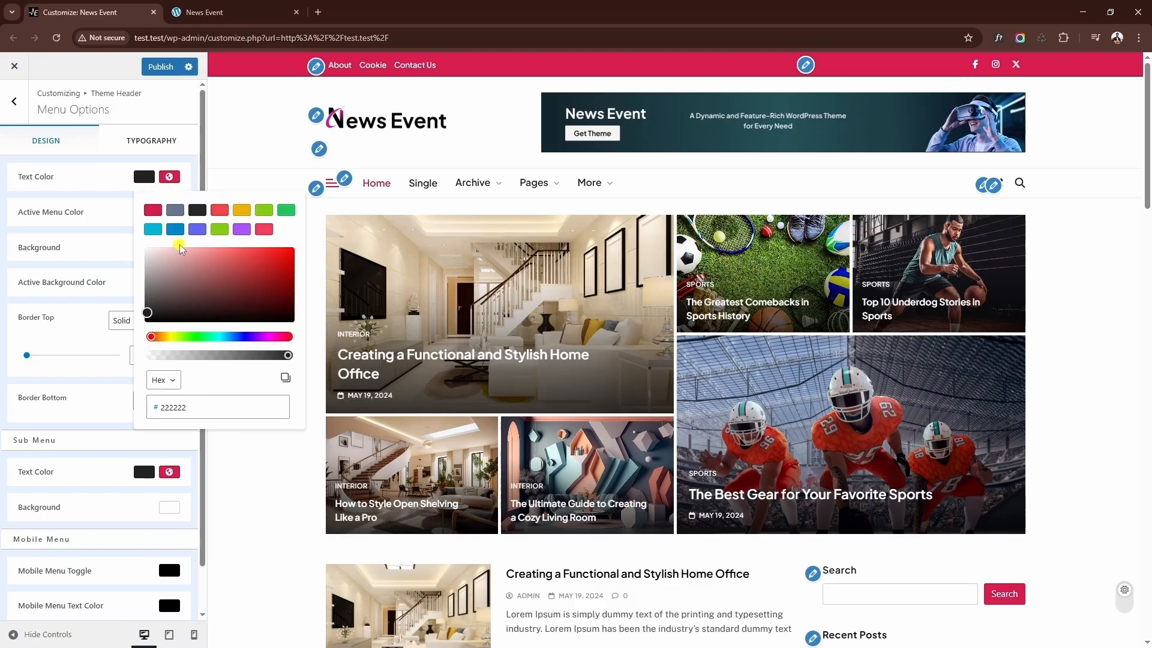
pyautogui.moveTo(207, 258); pyautogui.dragTo(150, 337)
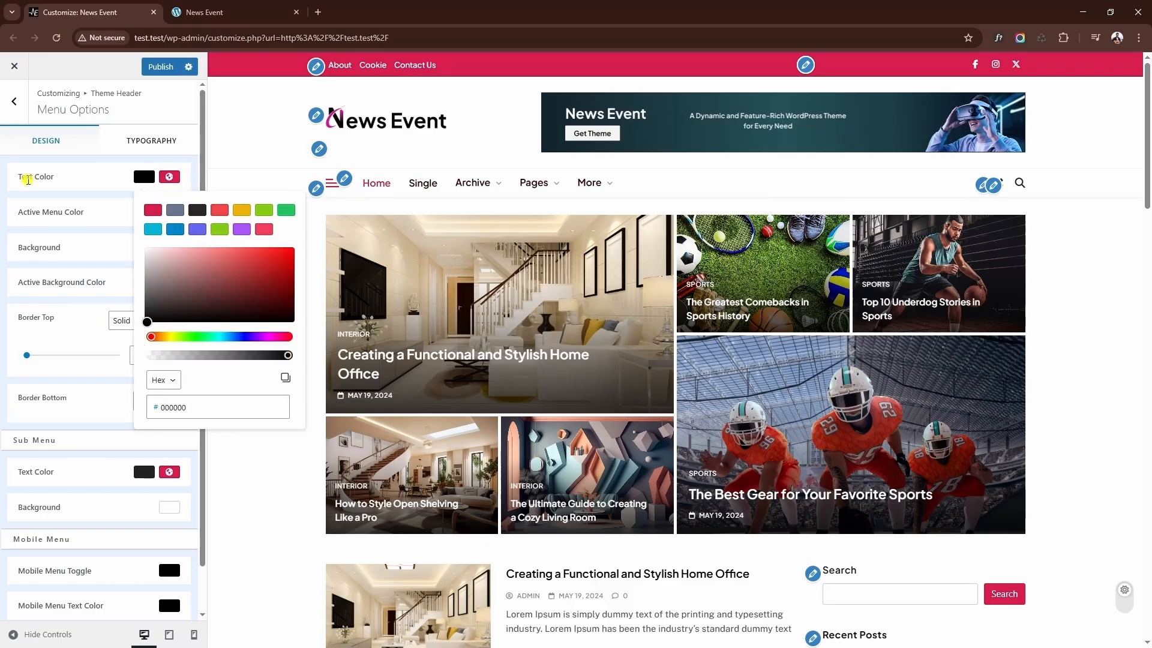
pyautogui.click(124, 191)
# Try the cyan preset 06B6D4 as the active menu color and switch back to the crimson preset D71D4F
pyautogui.click(169, 212)
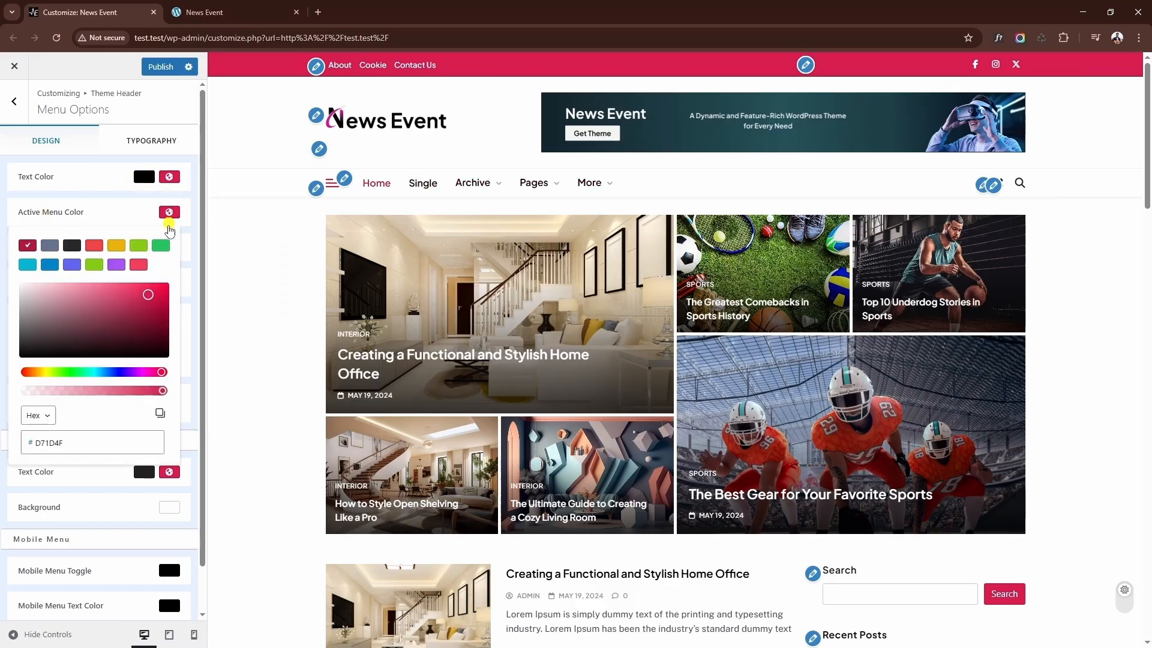
pyautogui.click(46, 268)
pyautogui.click(27, 266)
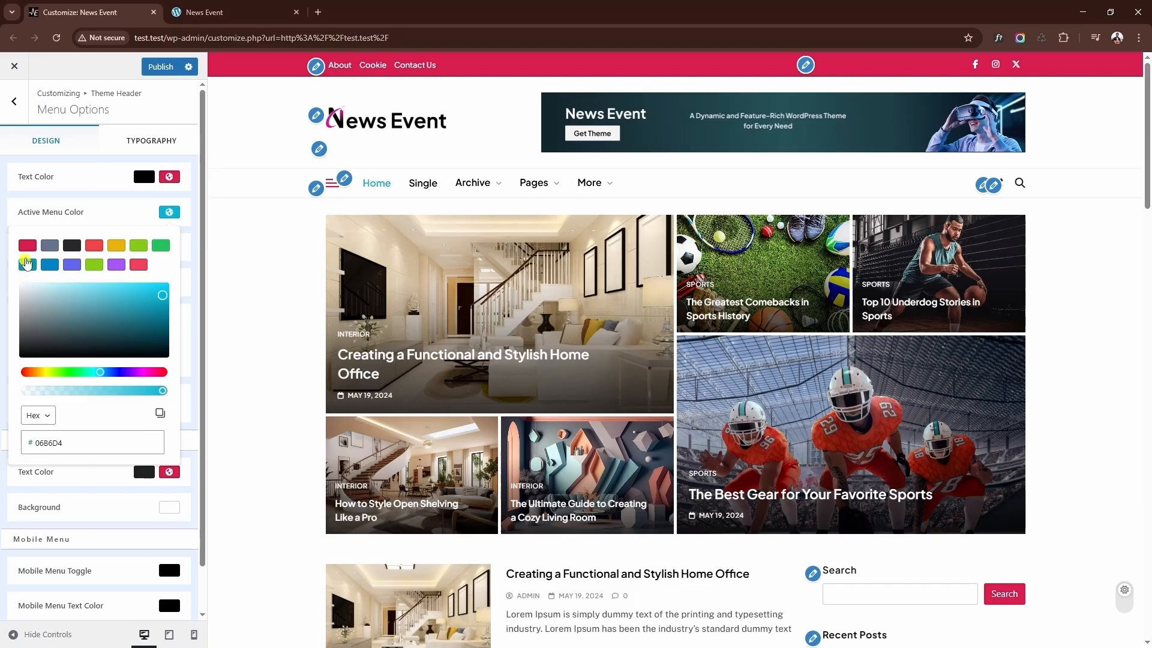
pyautogui.click(27, 245)
pyautogui.click(110, 206)
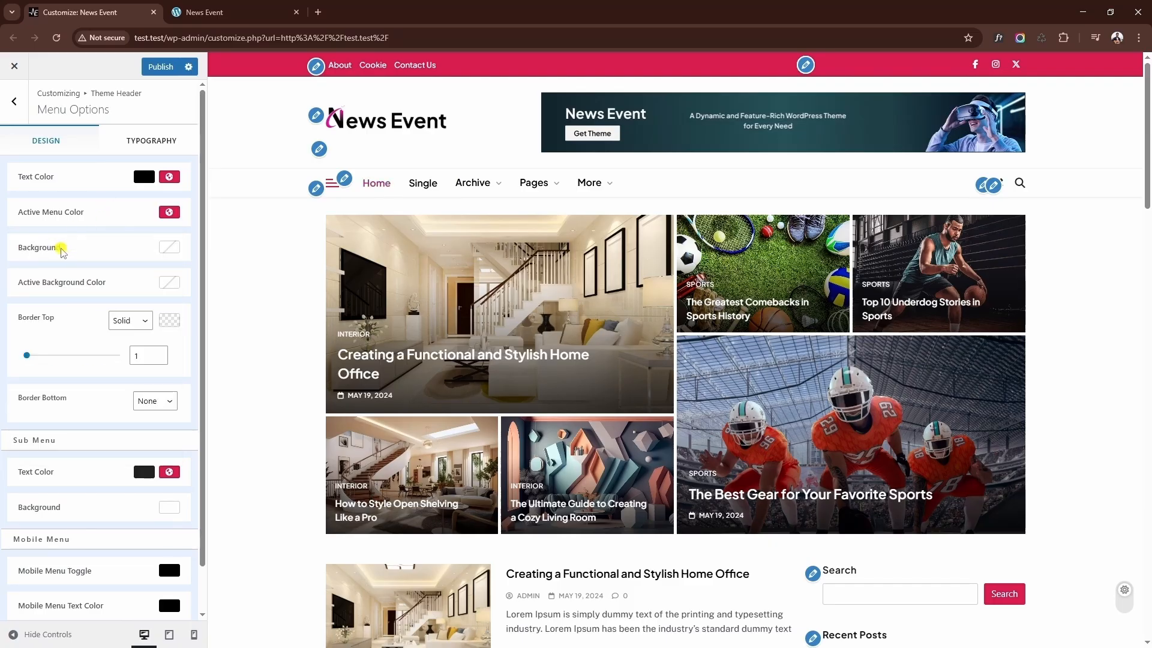
# Review the remaining menu design options and turn off the header's off canvas in the Off Canvas settings
pyautogui.scroll(-1, 63, 252)
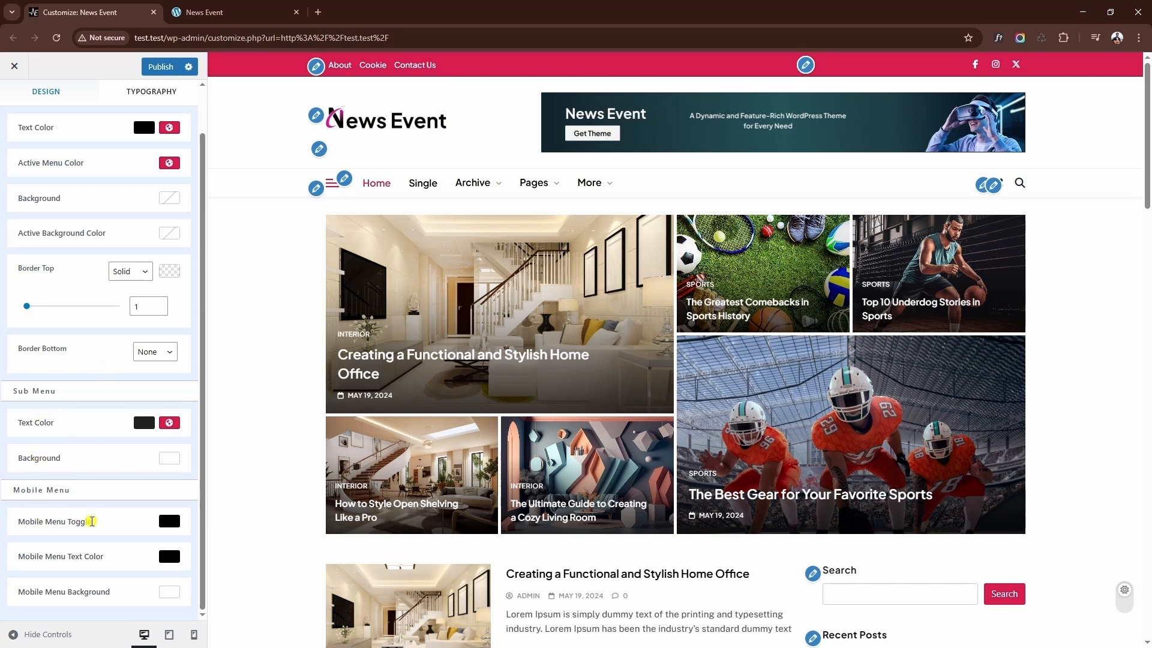
pyautogui.scroll(1, 115, 234)
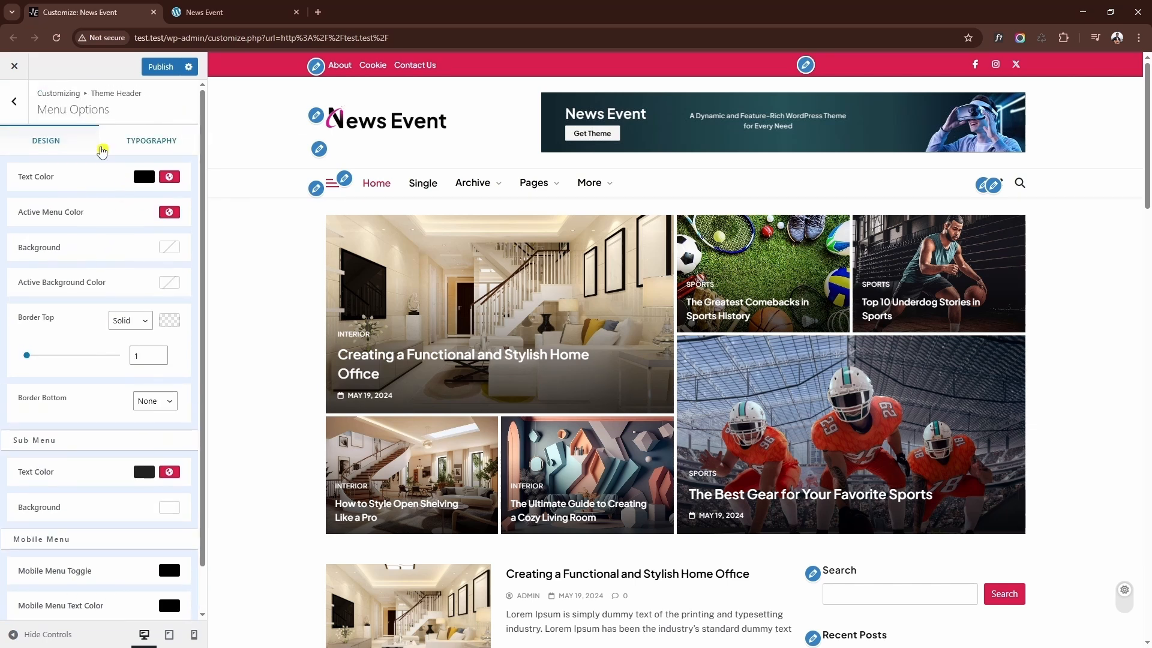
pyautogui.click(13, 102)
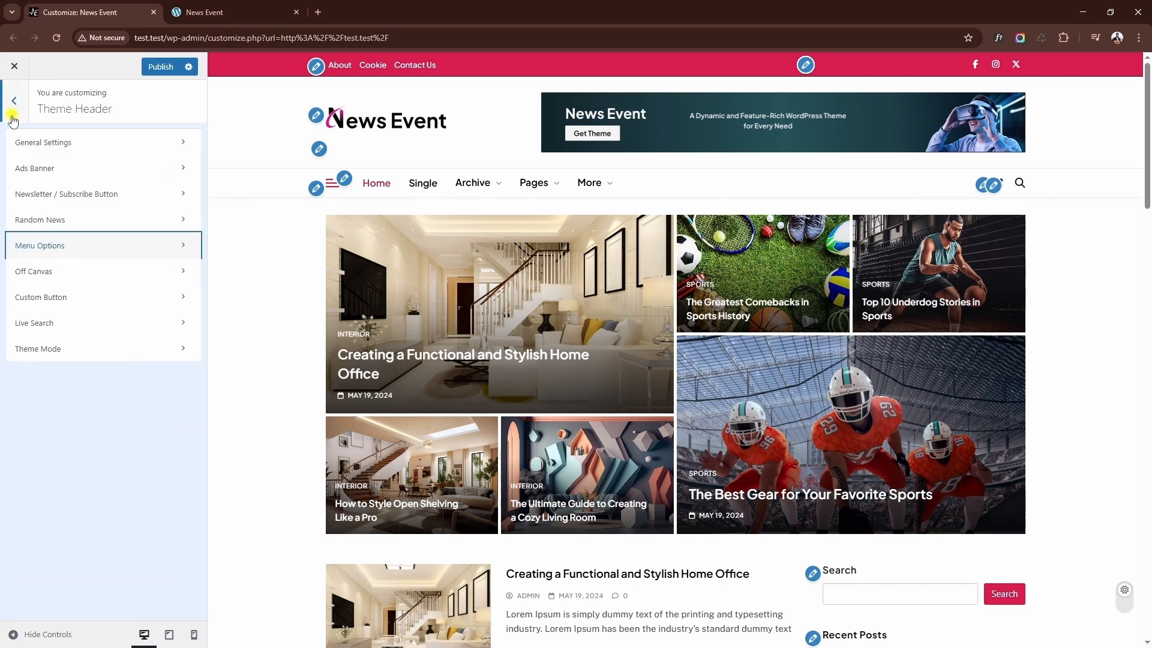
pyautogui.click(82, 272)
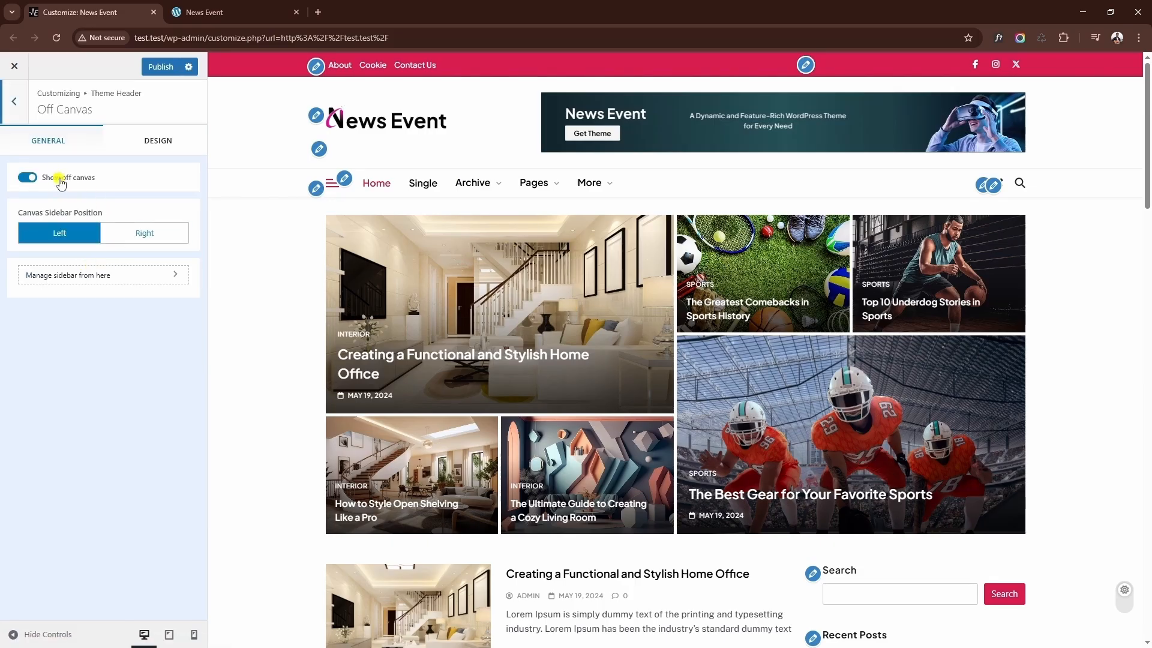
pyautogui.click(30, 181)
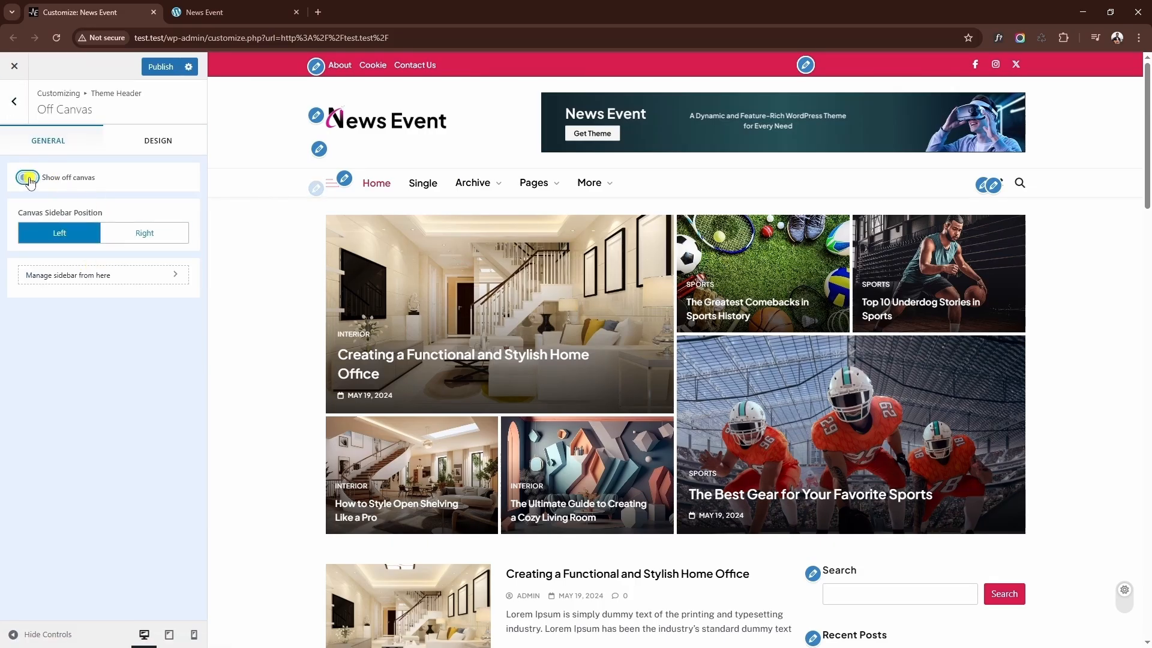
# Turn the header's off canvas back on with its sidebar position set to Right, preview it, and review its design options
pyautogui.click(28, 178)
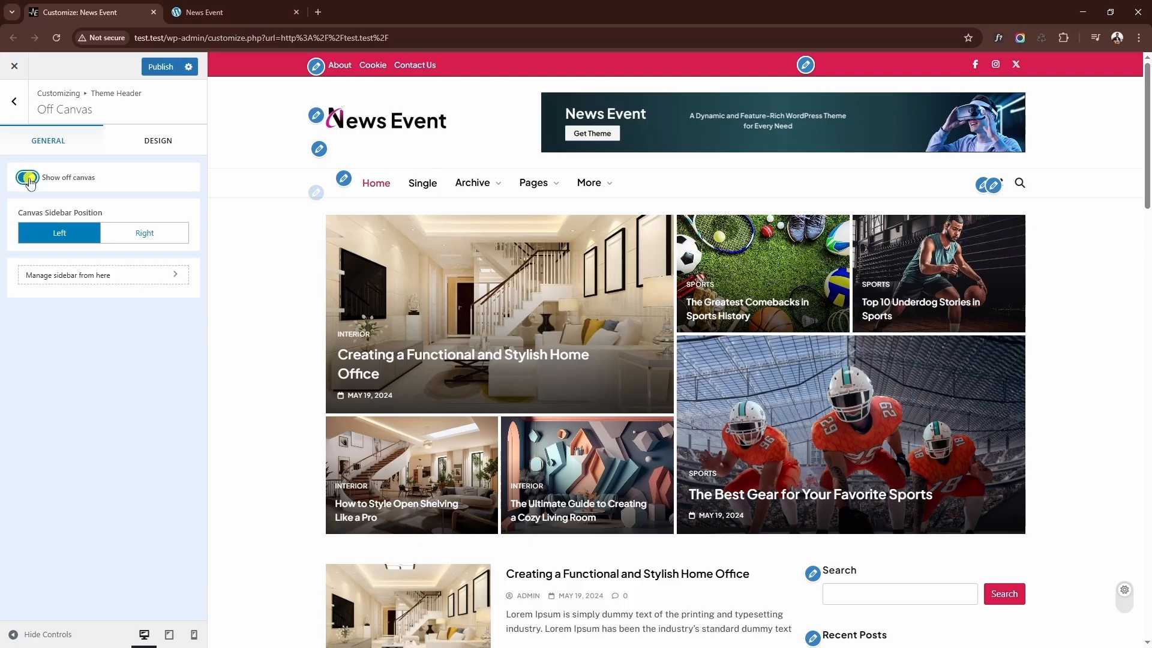
pyautogui.click(179, 232)
pyautogui.click(333, 184)
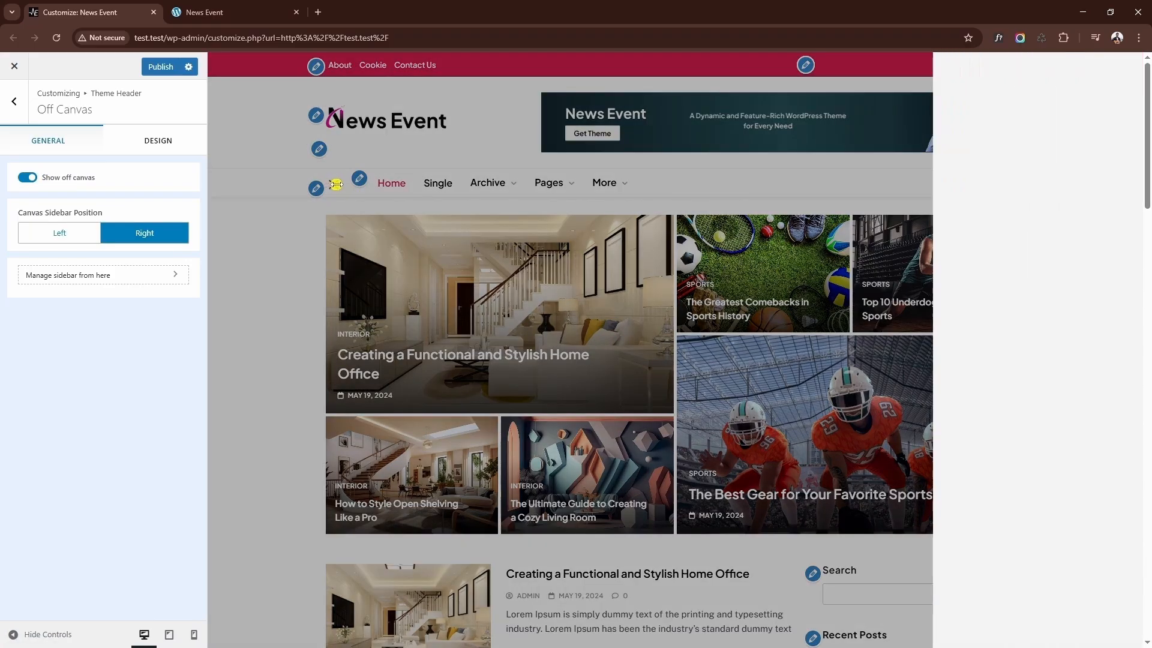
pyautogui.click(334, 184)
pyautogui.click(150, 144)
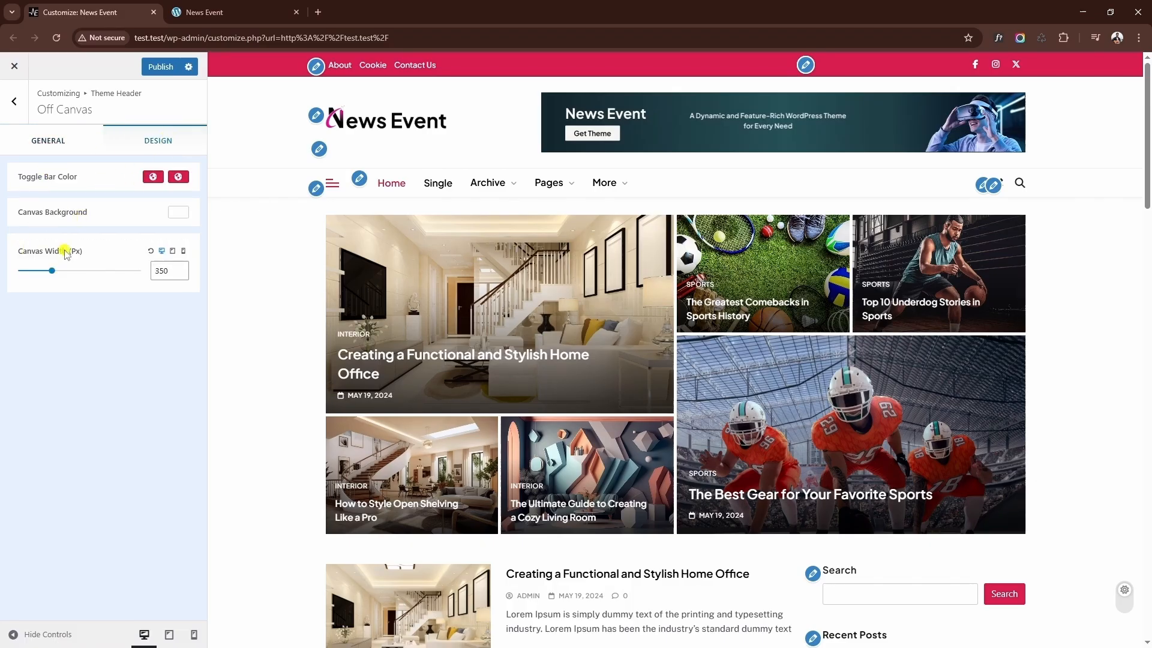
pyautogui.click(14, 101)
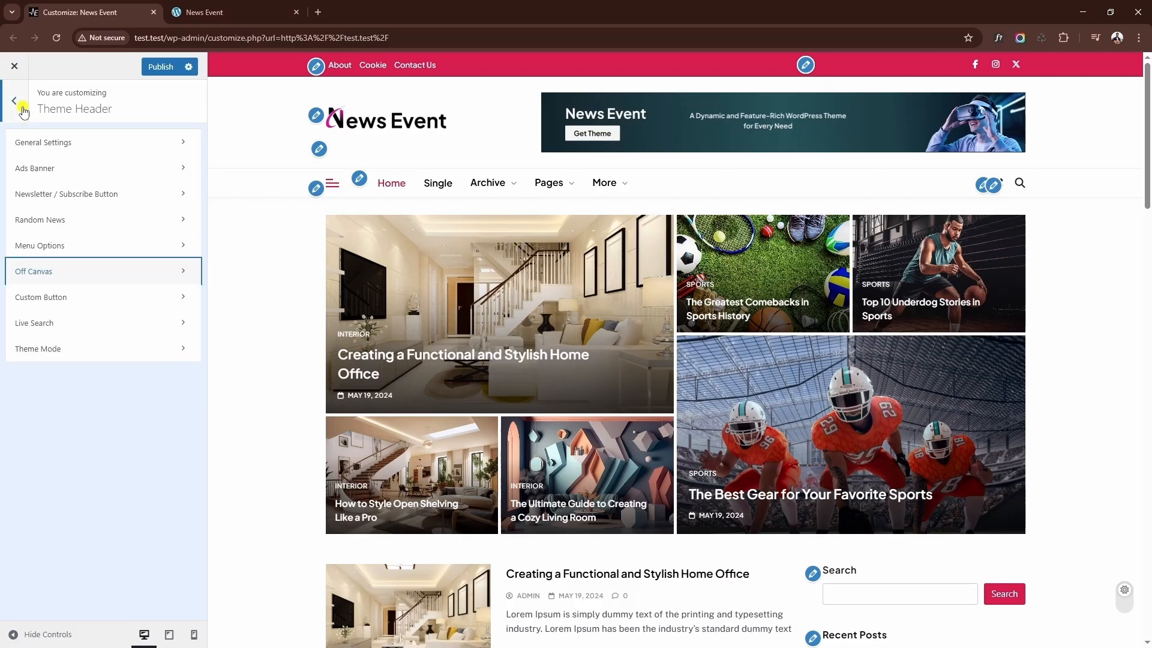
# In the Live Search settings, try search popup layout one, switch to layout two, and preview each popup
pyautogui.click(93, 325)
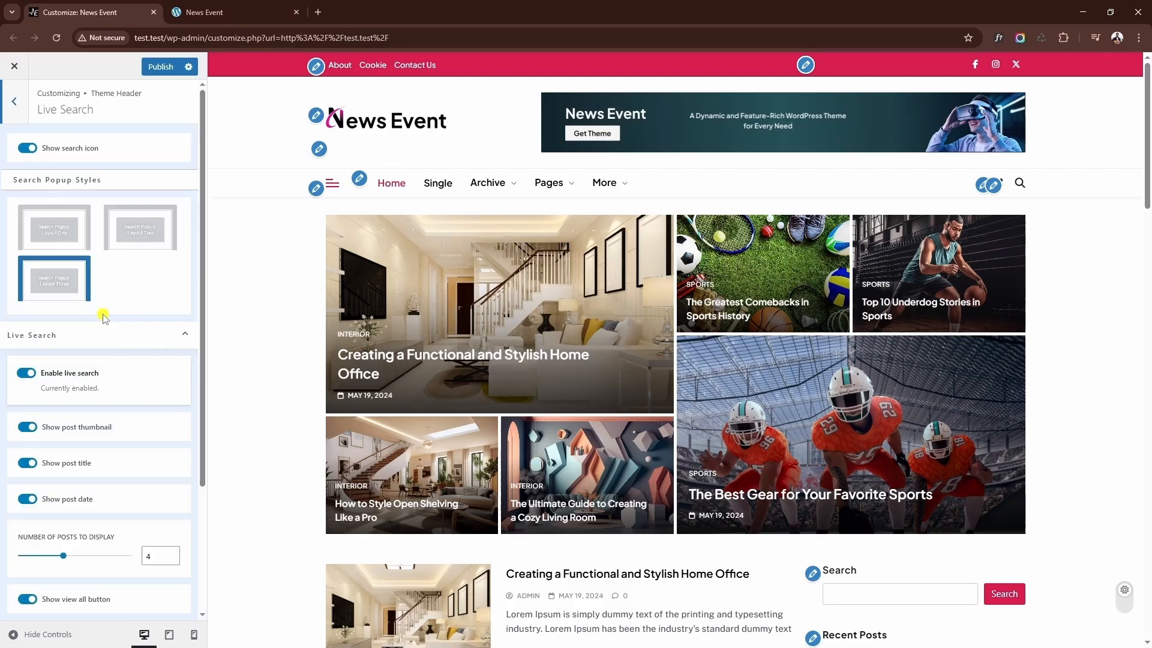
pyautogui.click(84, 232)
pyautogui.click(1025, 187)
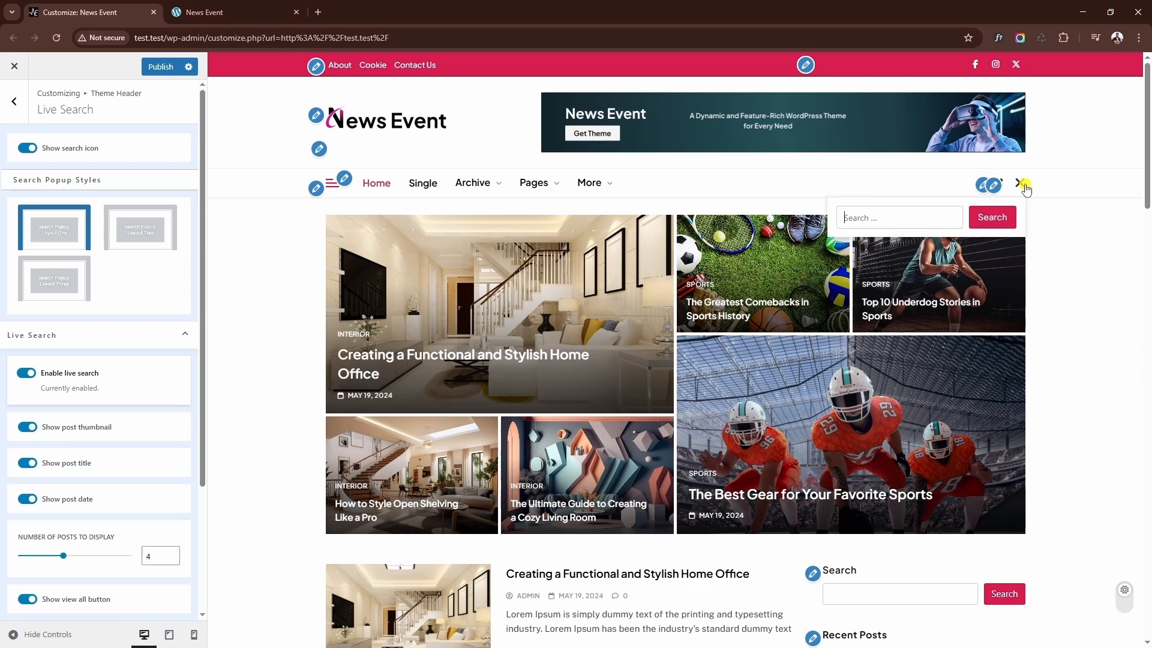
pyautogui.click(1026, 188)
pyautogui.click(137, 234)
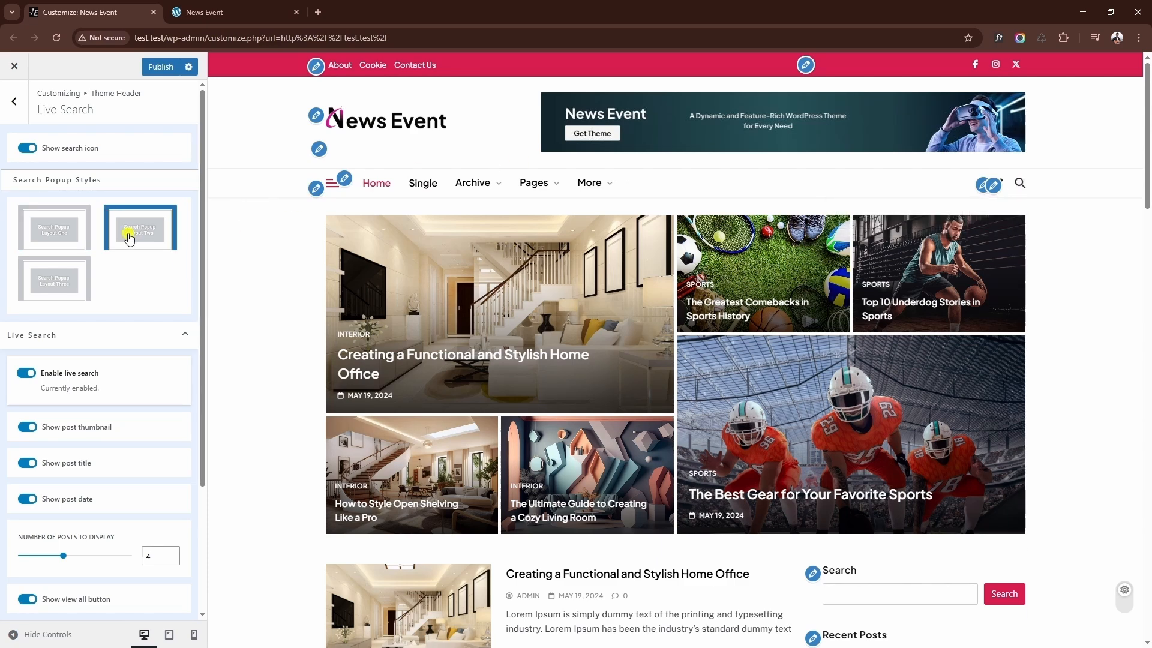
pyautogui.click(1020, 185)
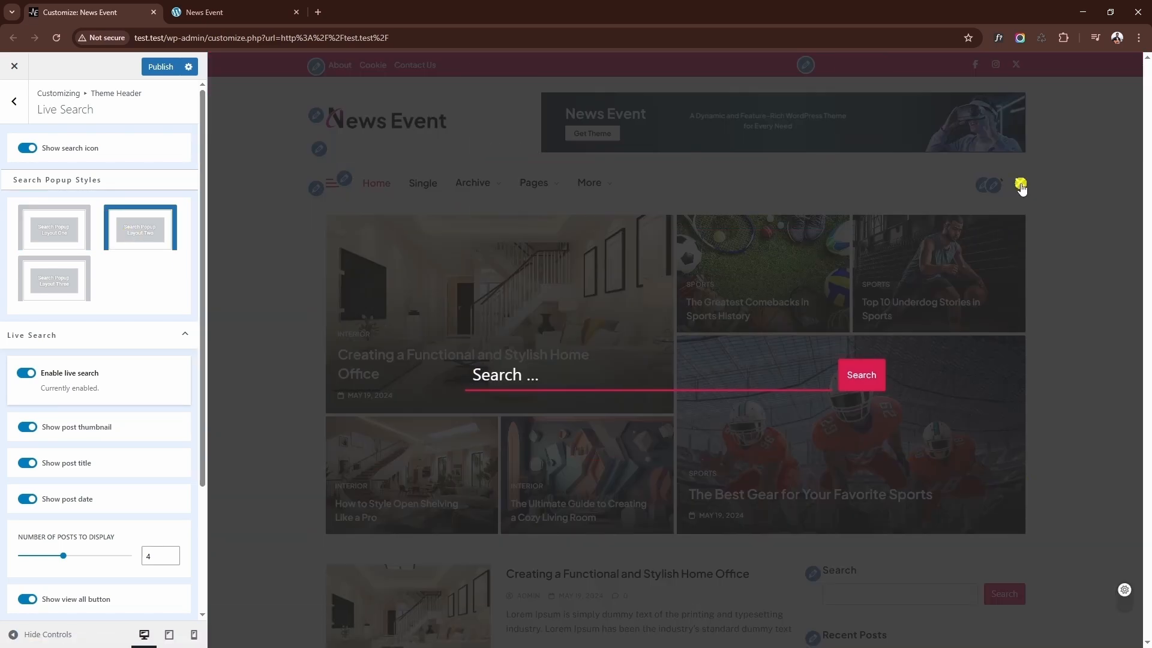
pyautogui.click(1020, 185)
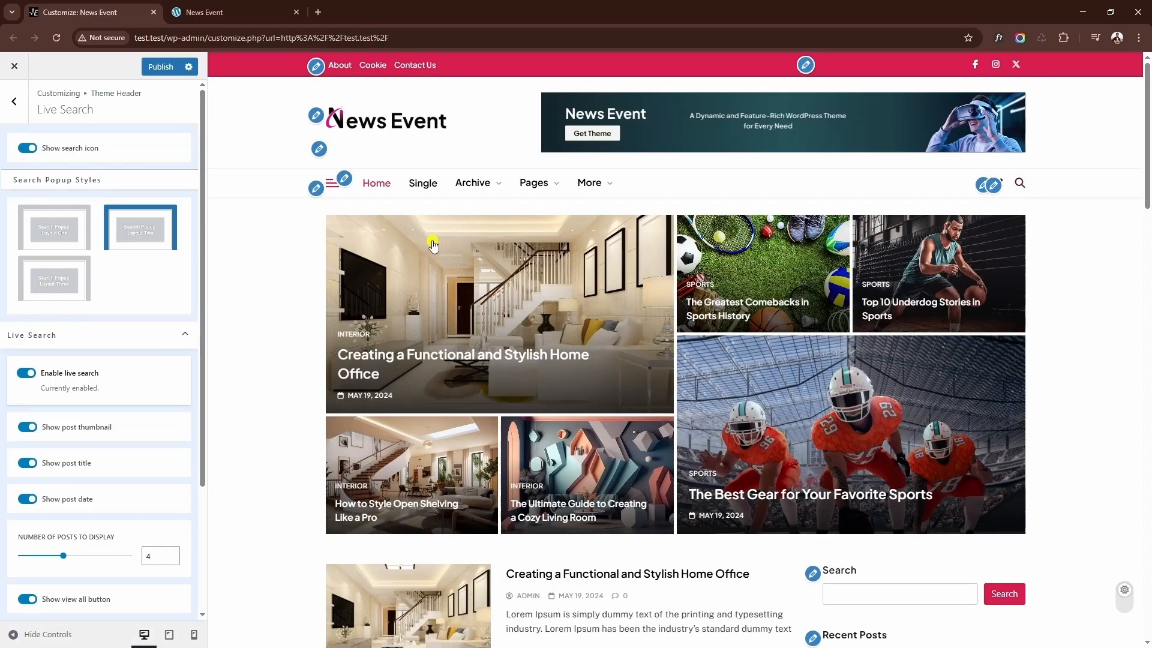
# Review the remaining Live Search options, including the view all button label and the search result link target
pyautogui.scroll(-1, 143, 261)
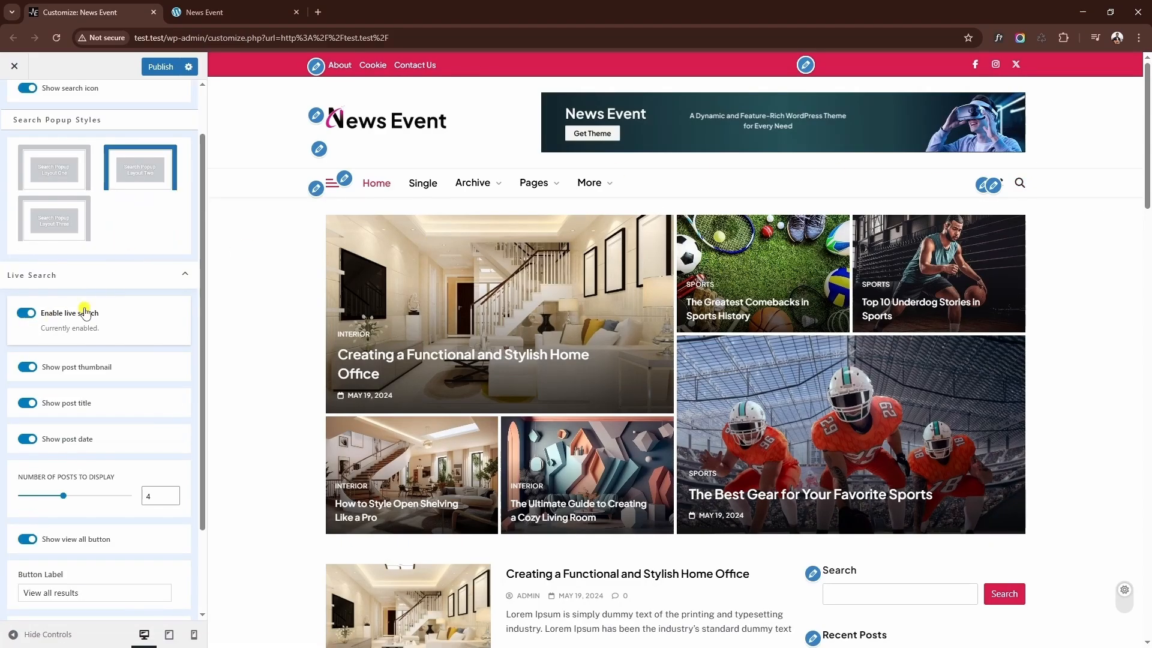
pyautogui.scroll(-2, 60, 330)
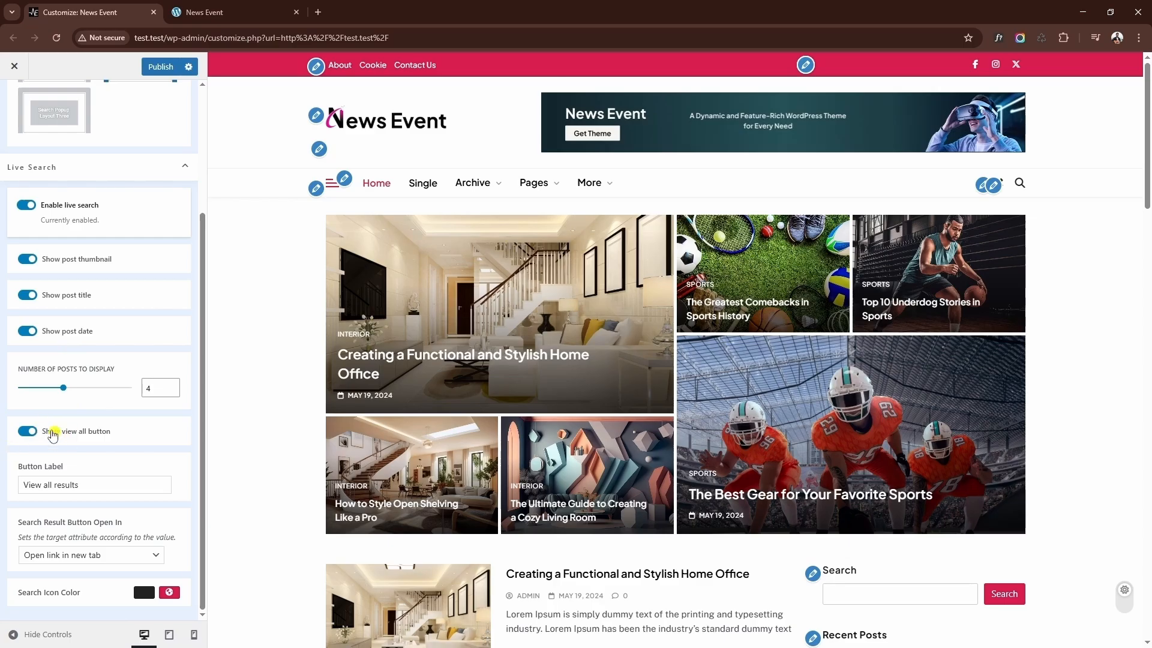
pyautogui.click(90, 484)
pyautogui.click(62, 556)
pyautogui.click(77, 556)
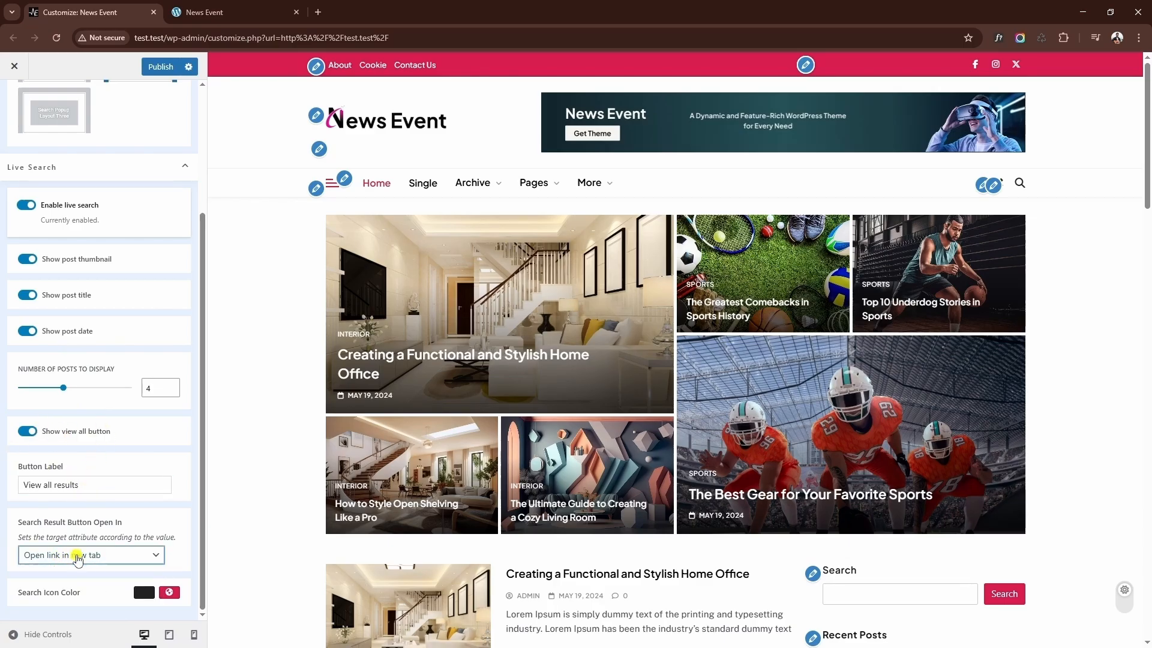
pyautogui.scroll(3, 144, 264)
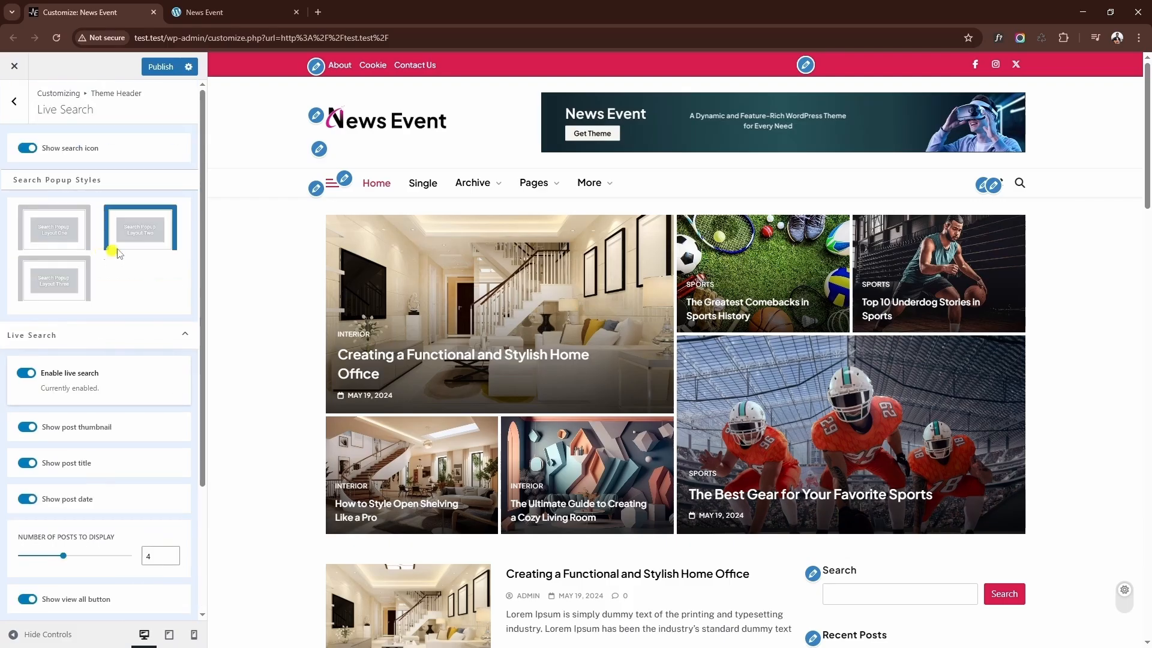
pyautogui.click(5, 95)
pyautogui.click(14, 101)
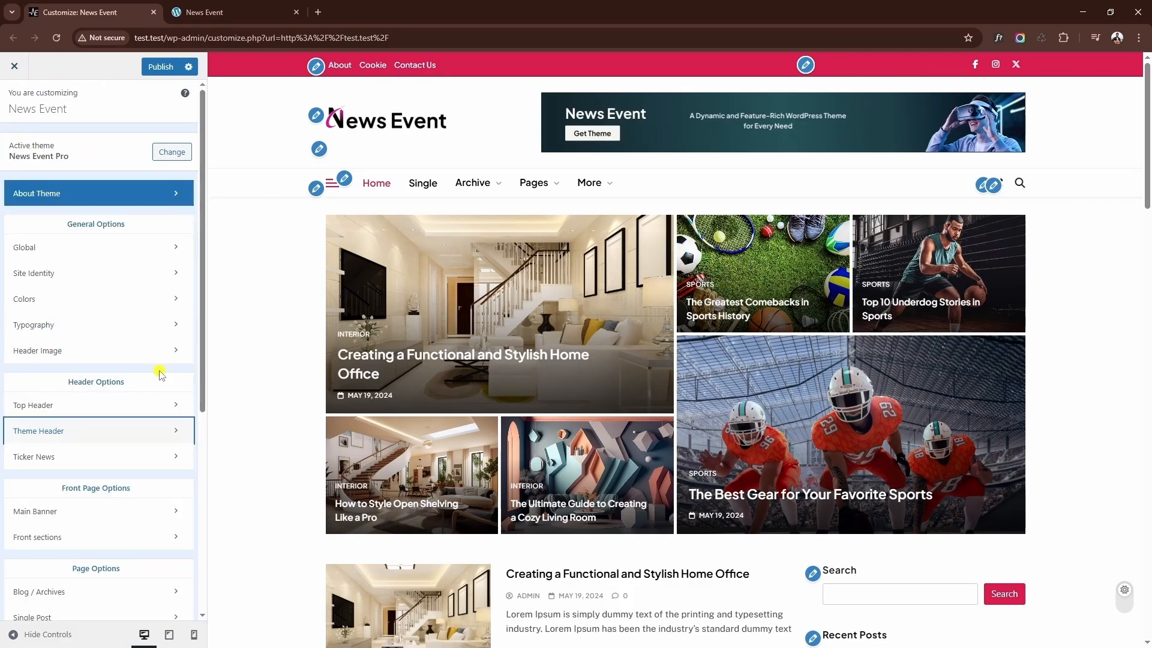
# Show the news ticker on the Frontpage and apply the third ticker layout
pyautogui.click(107, 458)
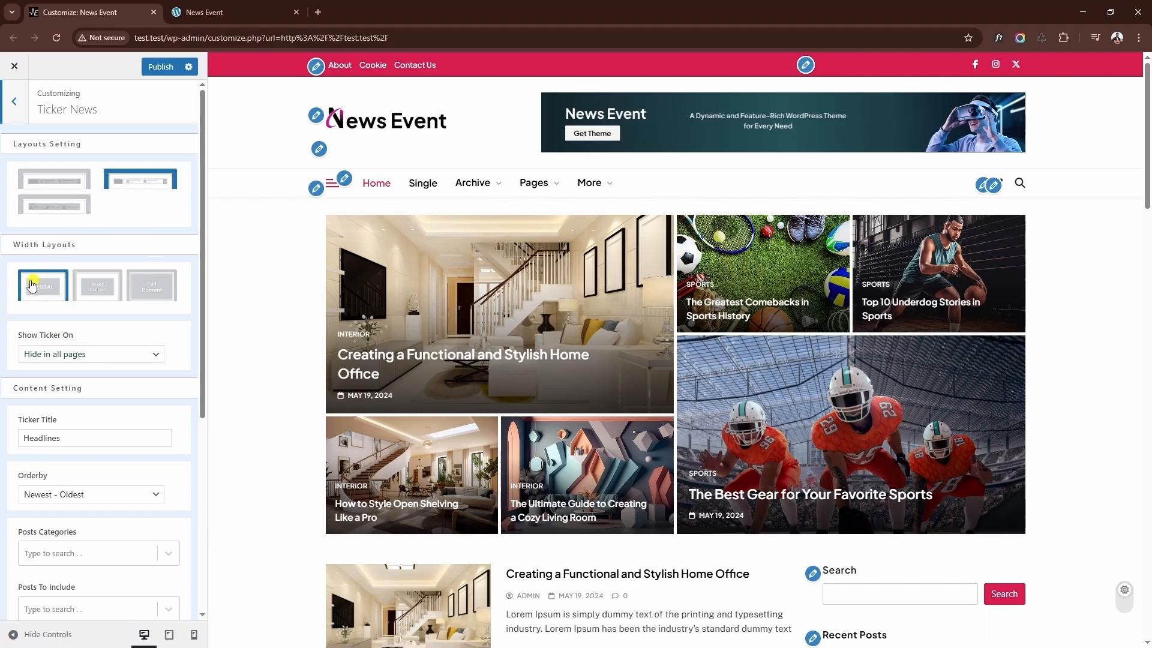
pyautogui.click(75, 358)
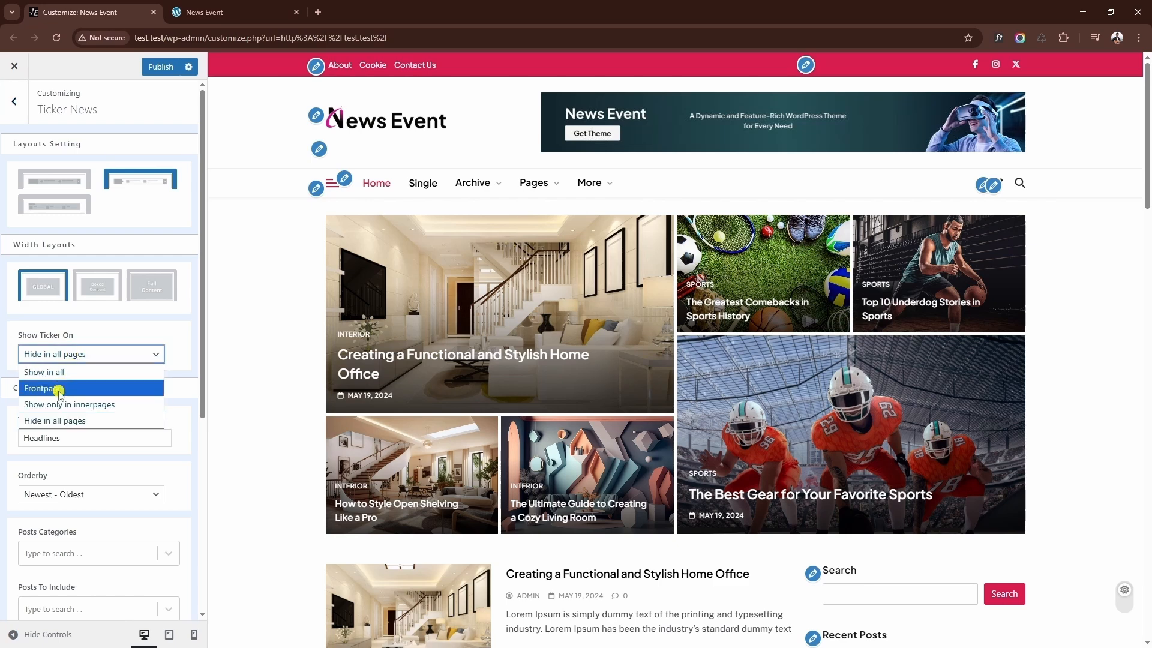
pyautogui.click(78, 389)
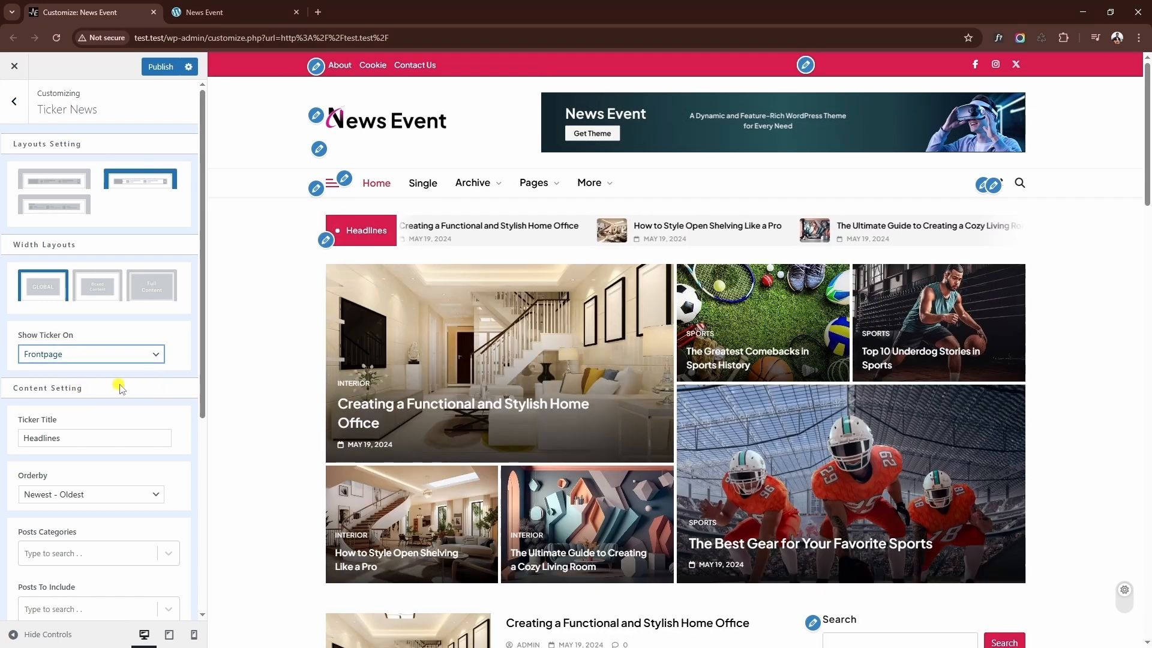
pyautogui.click(50, 203)
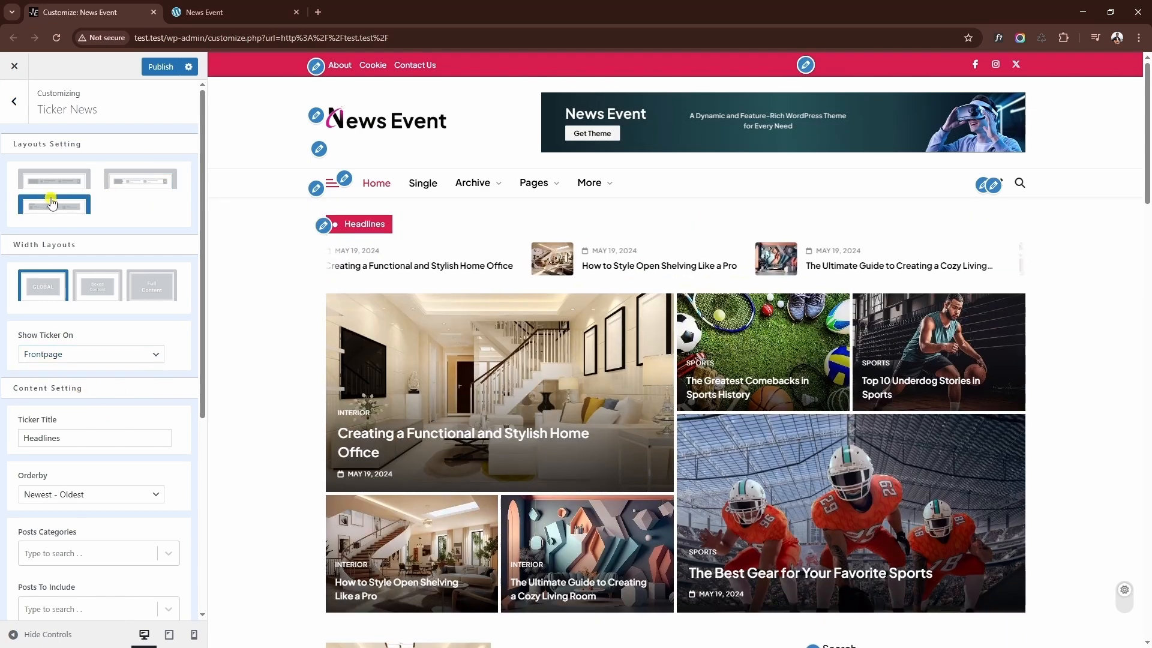
# Review the ticker's content and marquee settings, keeping the Headlines title and the Newest - Oldest order
pyautogui.scroll(-3, 162, 218)
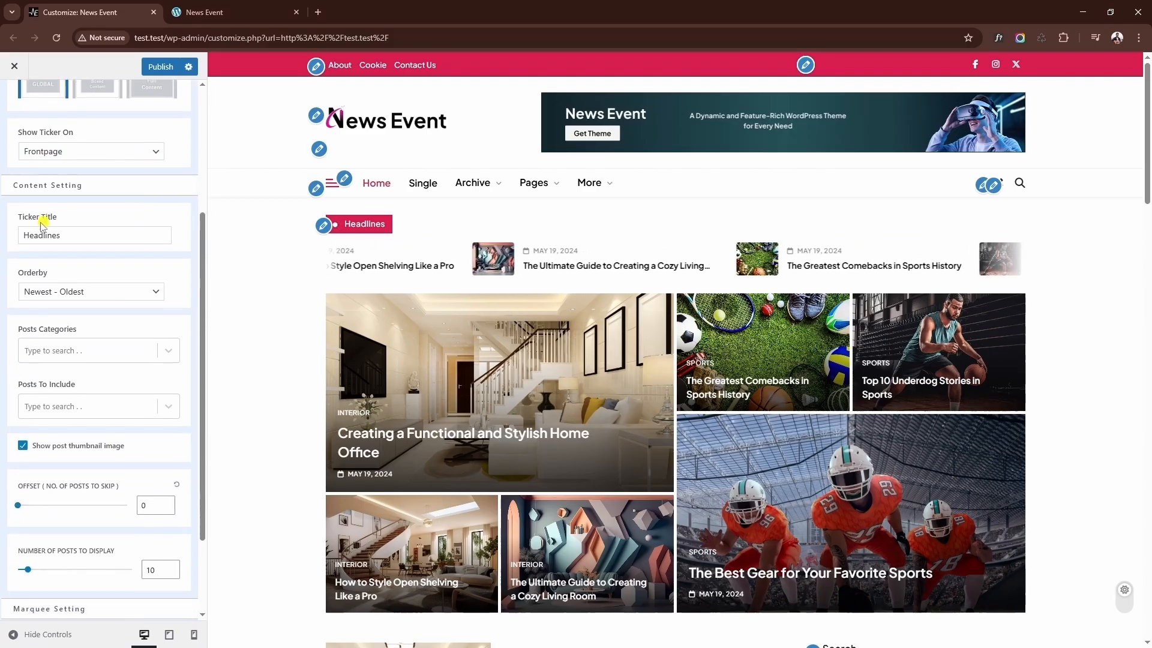
pyautogui.click(72, 237)
pyautogui.scroll(-1, 80, 221)
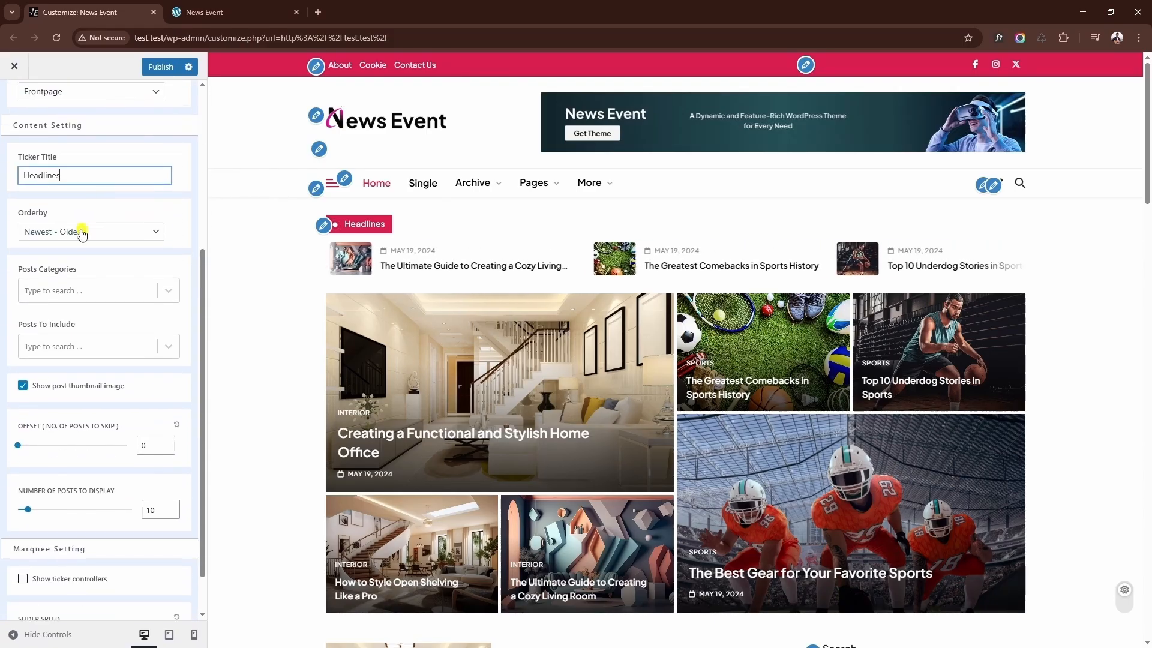
pyautogui.click(72, 225)
pyautogui.click(90, 240)
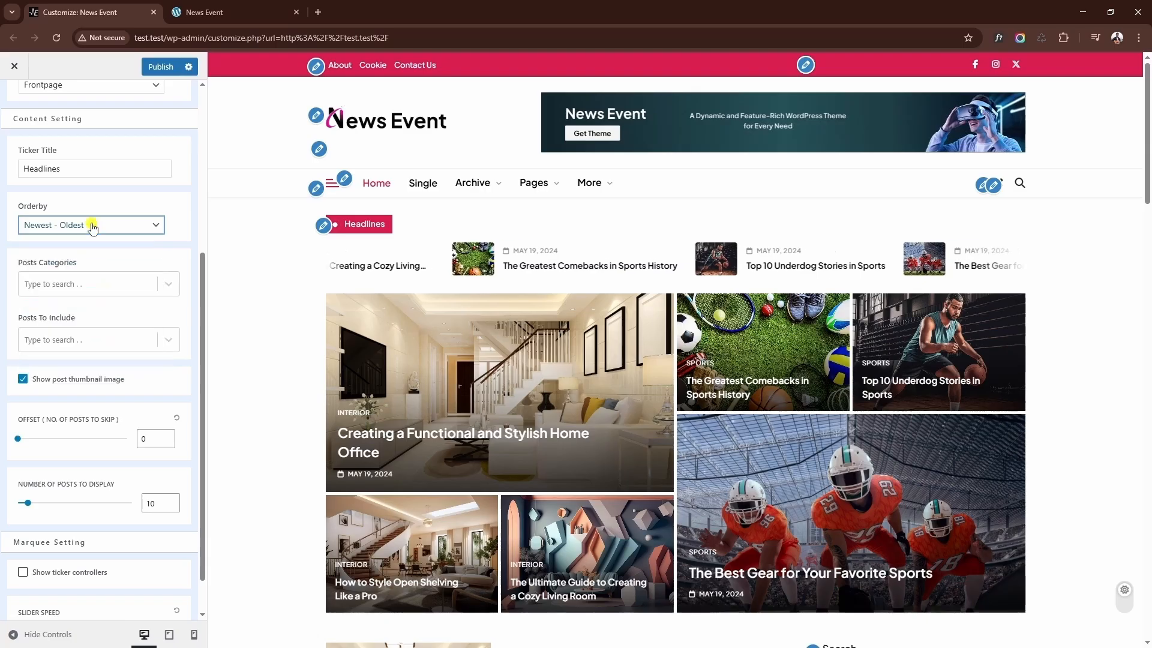
pyautogui.scroll(-1, 57, 233)
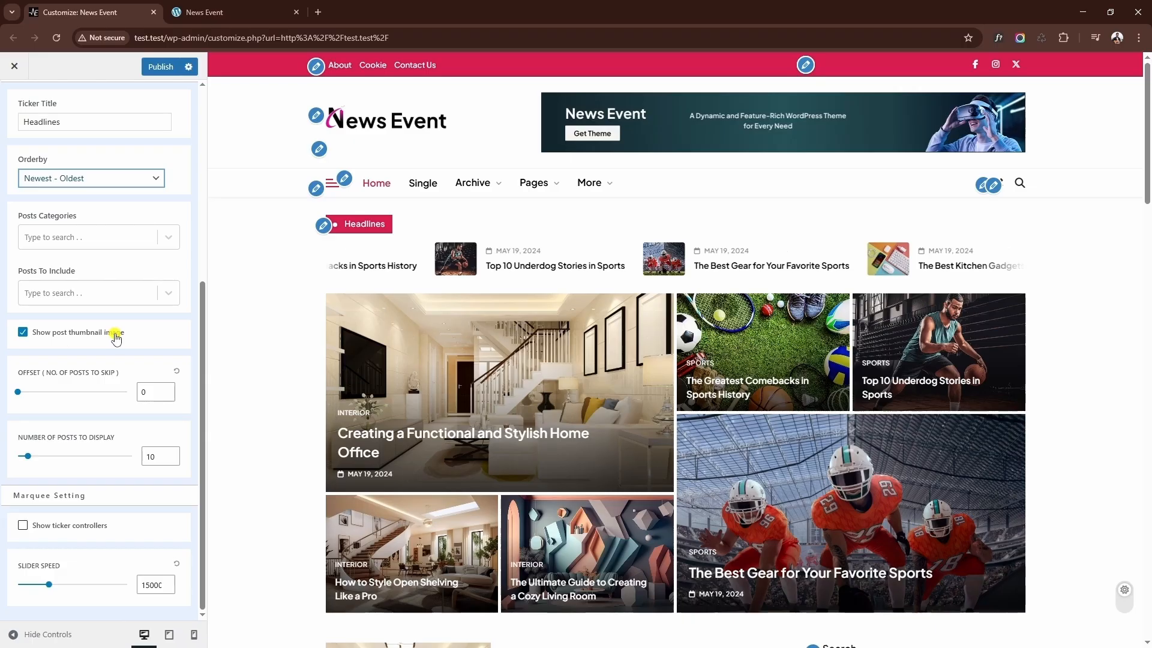
pyautogui.scroll(6, 170, 294)
pyautogui.click(21, 114)
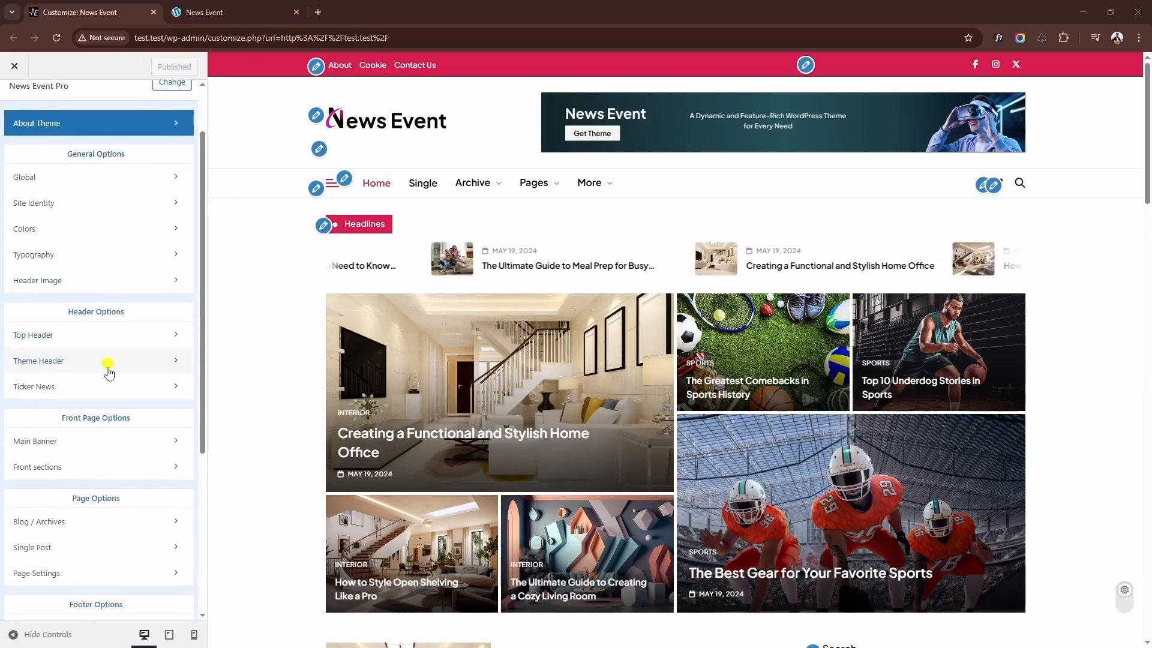
# Review the Main Banner's general settings, including its layouts and block posts options, keeping the Newest - Oldest order
pyautogui.click(78, 439)
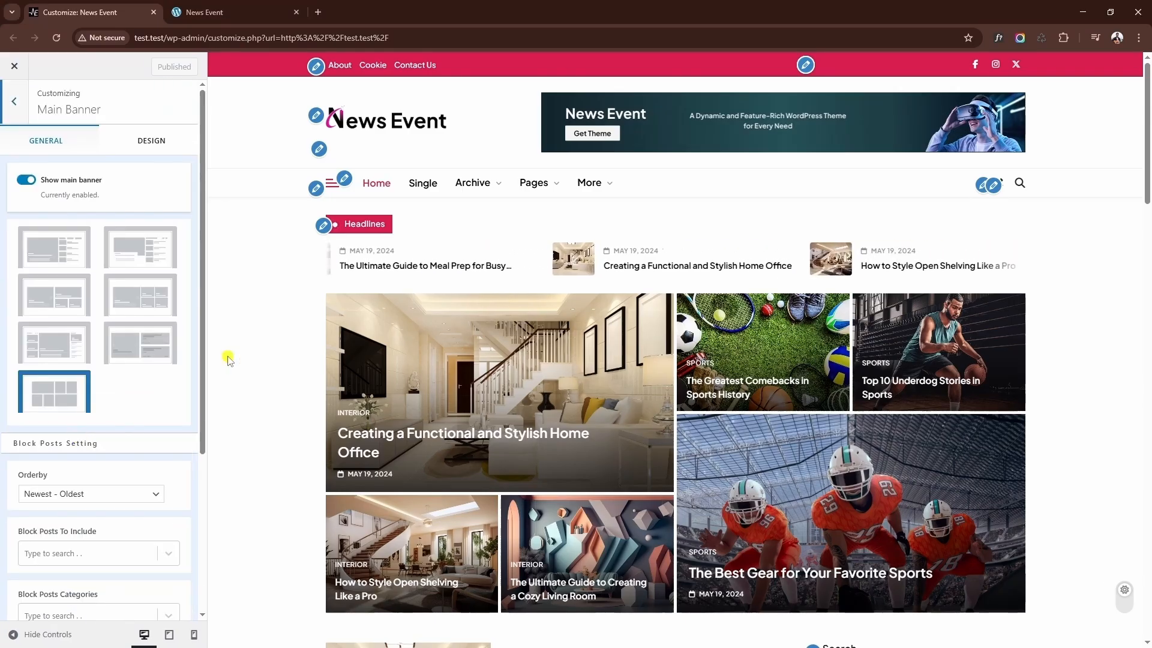
pyautogui.scroll(-1, 229, 357)
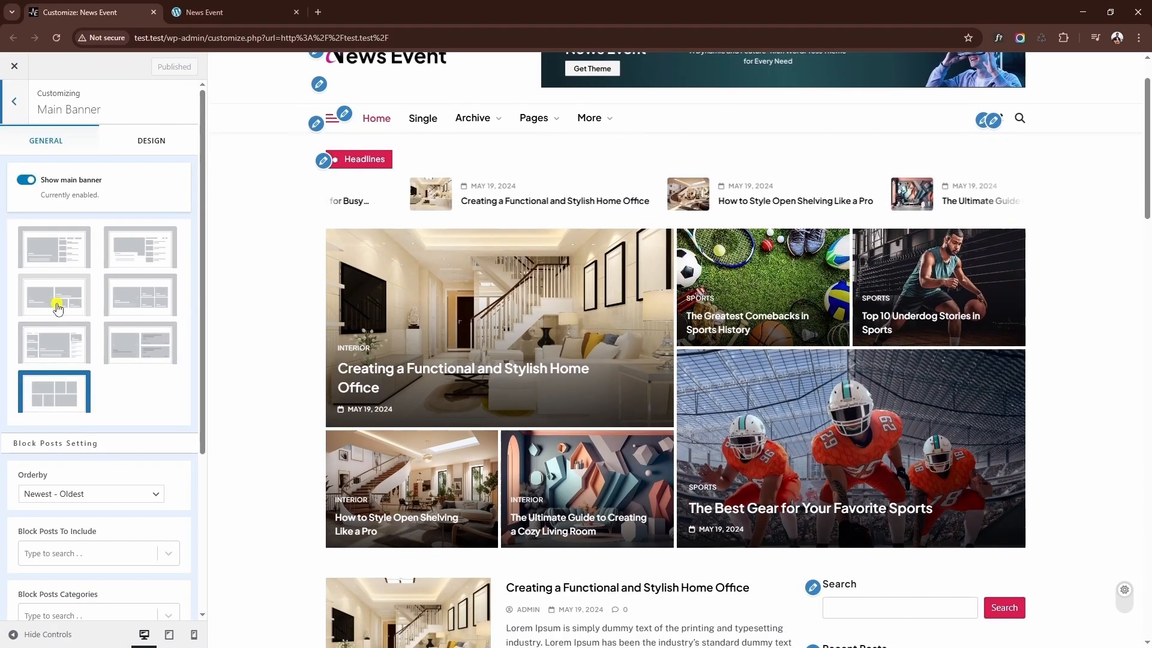
pyautogui.scroll(-2, 136, 378)
pyautogui.scroll(-1, 136, 342)
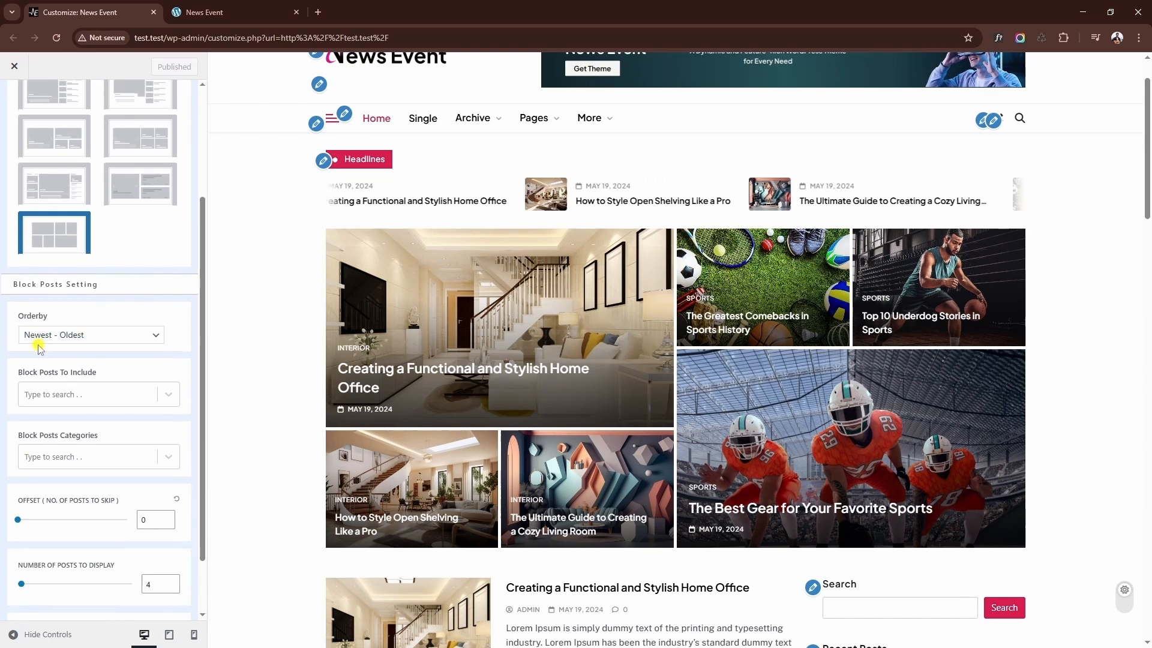
pyautogui.click(72, 334)
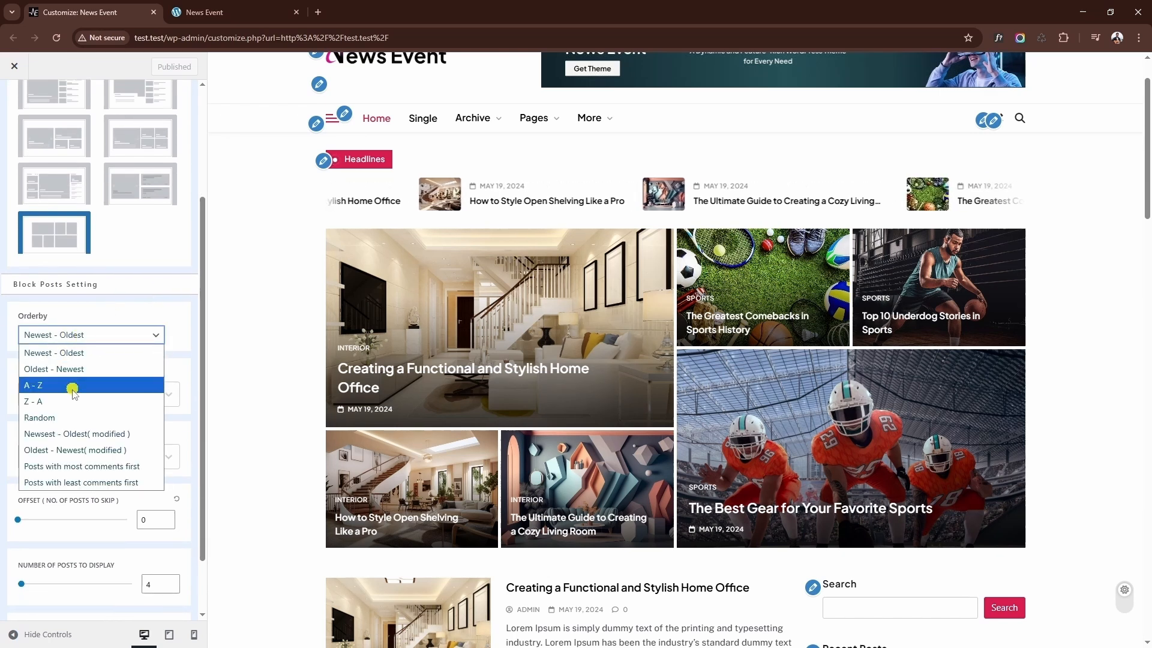
pyautogui.click(90, 353)
pyautogui.scroll(-1, 72, 332)
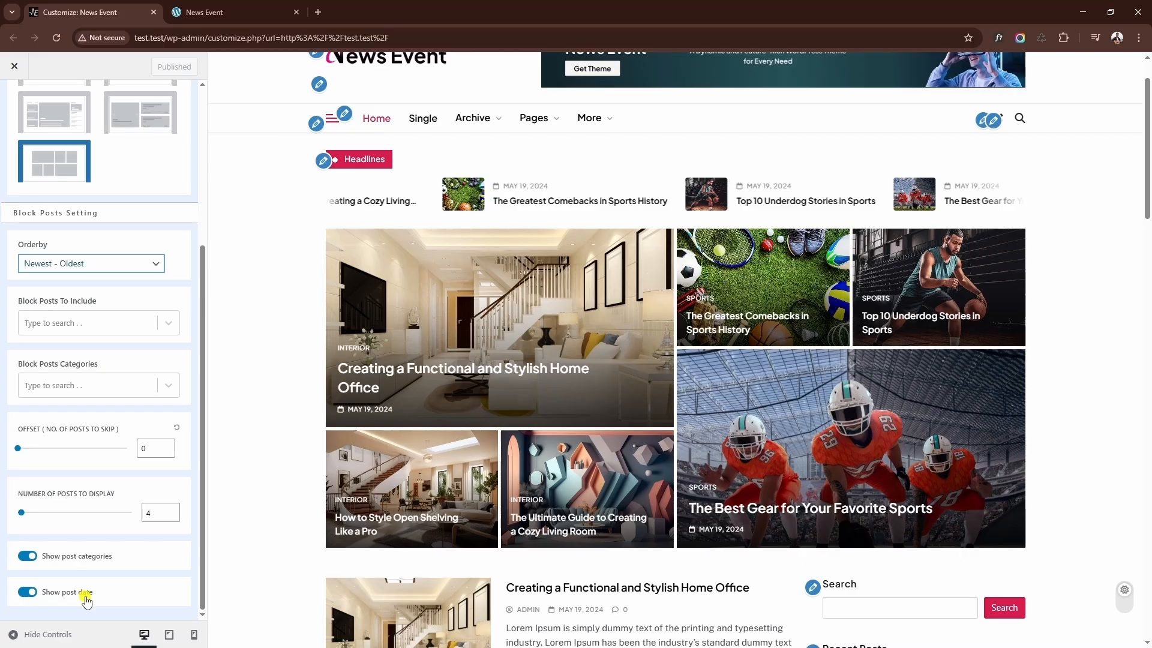
pyautogui.scroll(5, 139, 301)
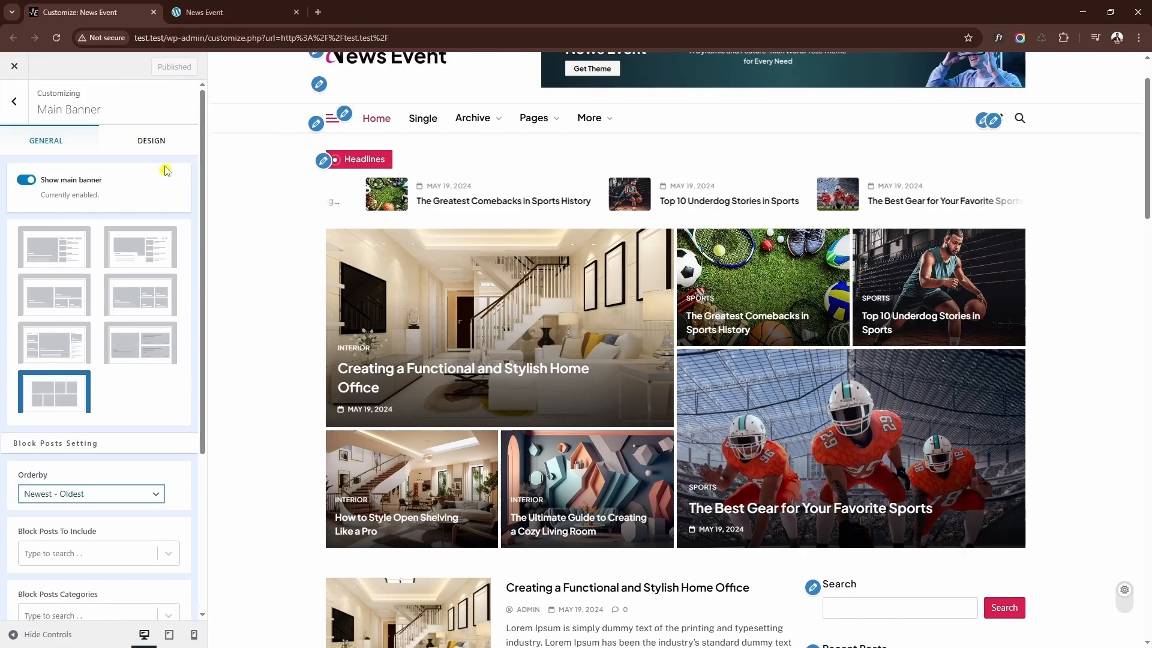
# Review the Main Banner's design options, including border radius, width layouts and column re-ordering
pyautogui.click(149, 142)
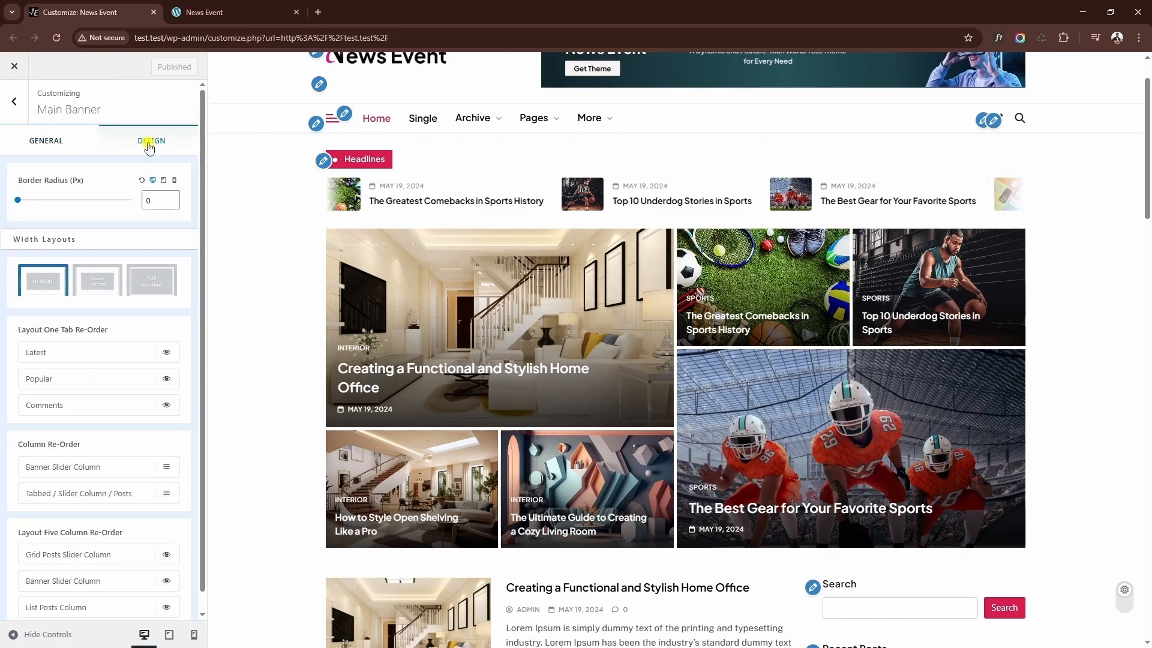
pyautogui.scroll(-1, 97, 282)
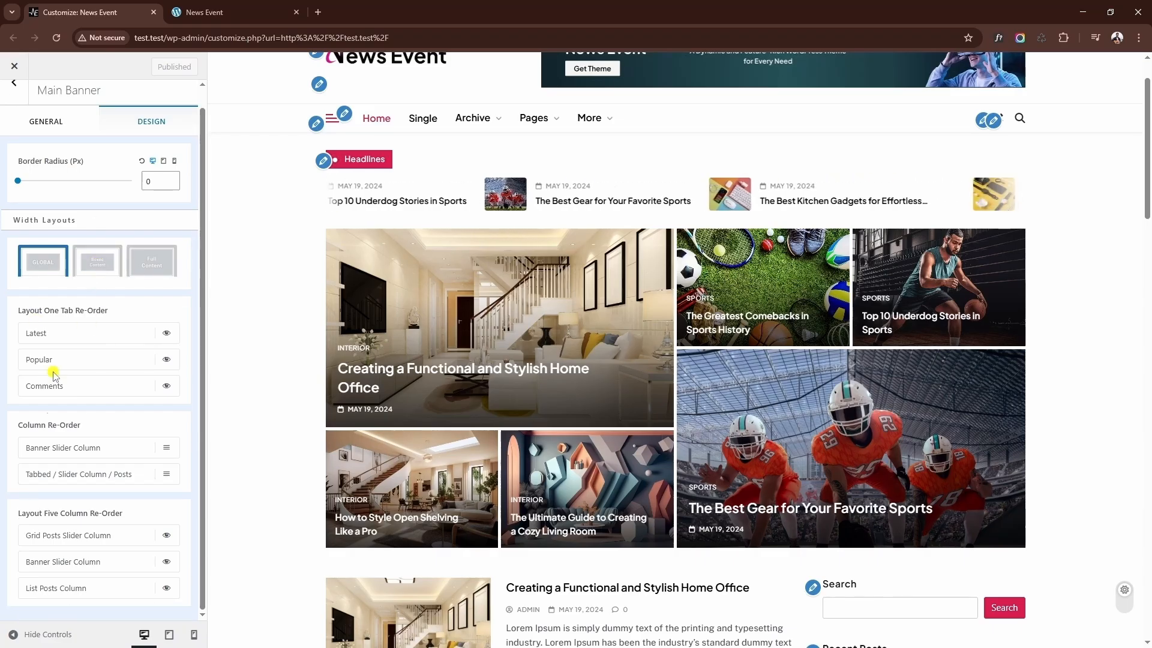
pyautogui.moveTo(62, 443); pyautogui.dragTo(102, 445)
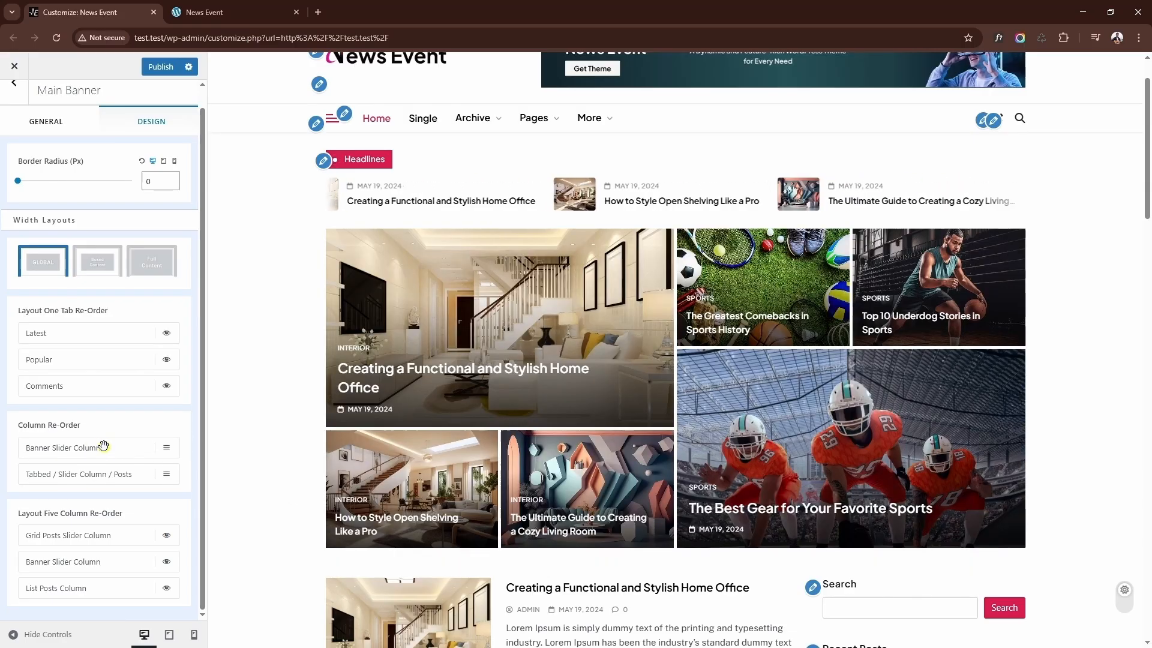
pyautogui.scroll(1, 116, 192)
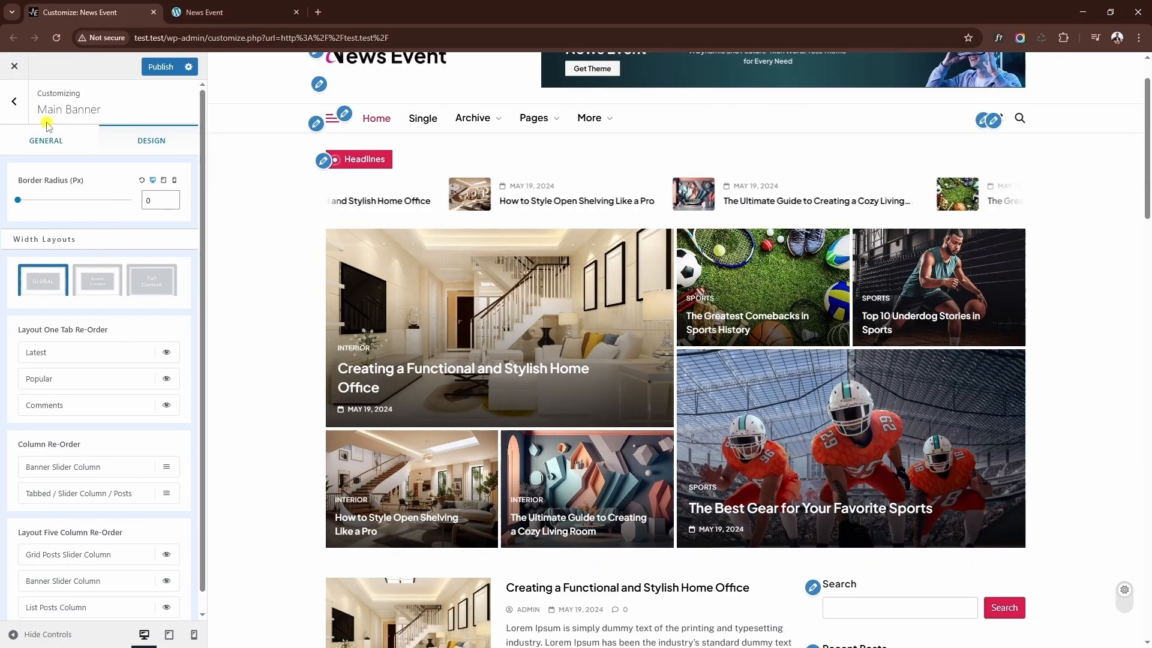
pyautogui.click(18, 107)
# Open the Front sections settings under the front page options
pyautogui.scroll(-4, 151, 348)
pyautogui.scroll(-1, 70, 342)
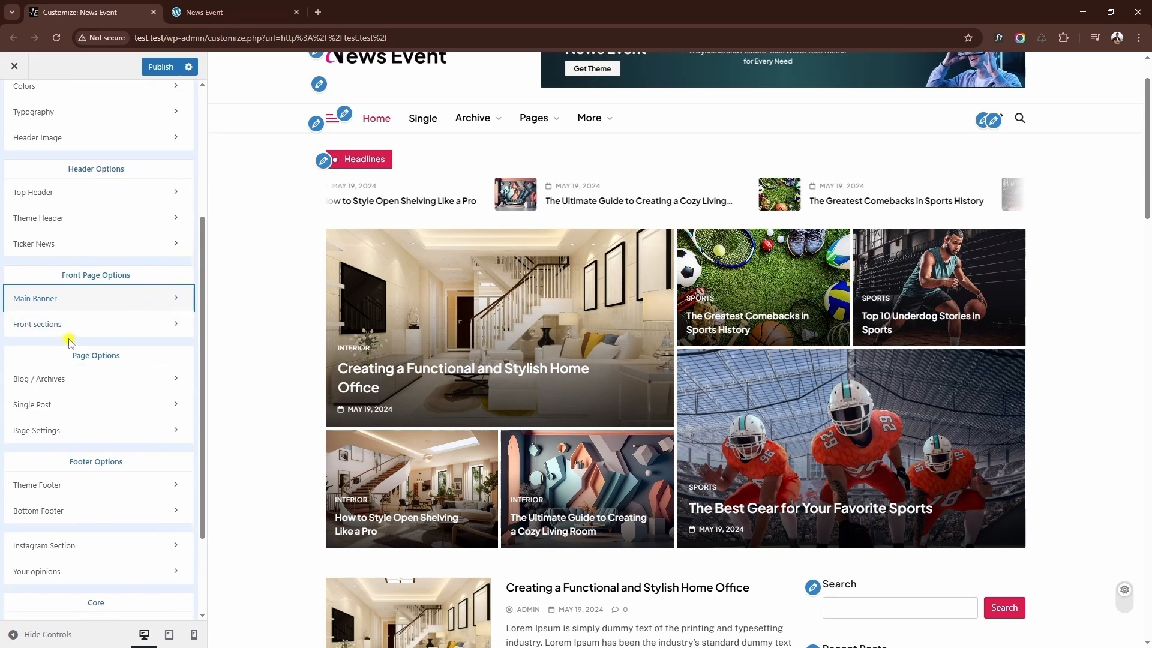
pyautogui.click(65, 327)
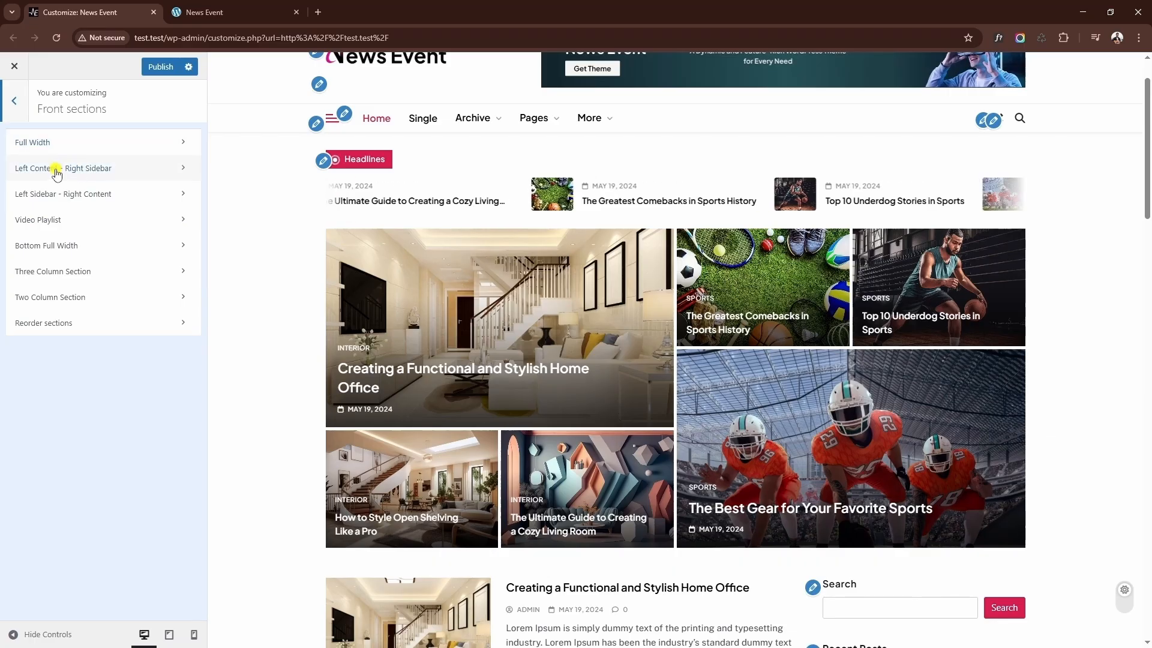
# Enable the Left Content - Right Sidebar front section and move it above the Full width Section in the section order
pyautogui.click(90, 173)
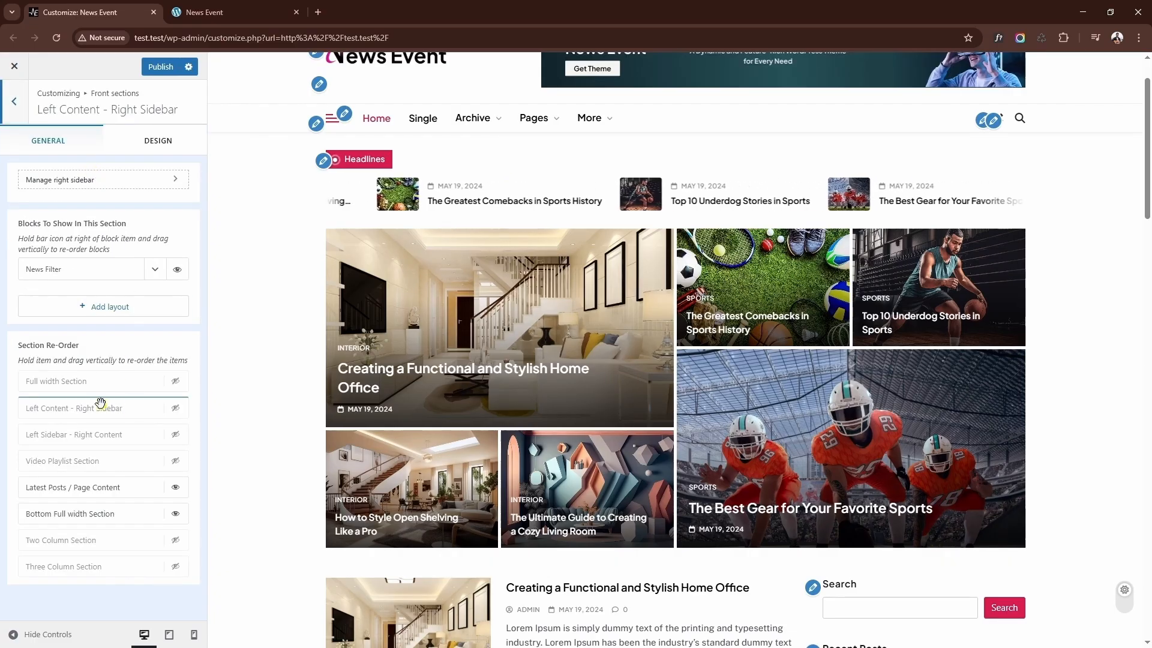
pyautogui.click(176, 412)
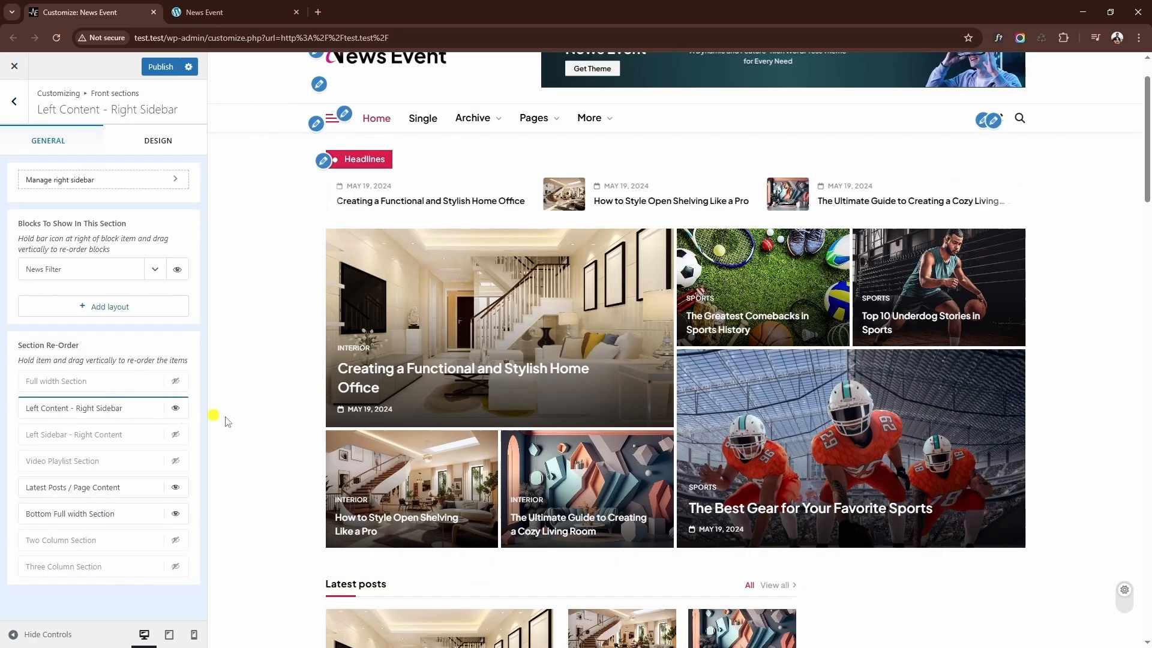
pyautogui.scroll(-7, 270, 378)
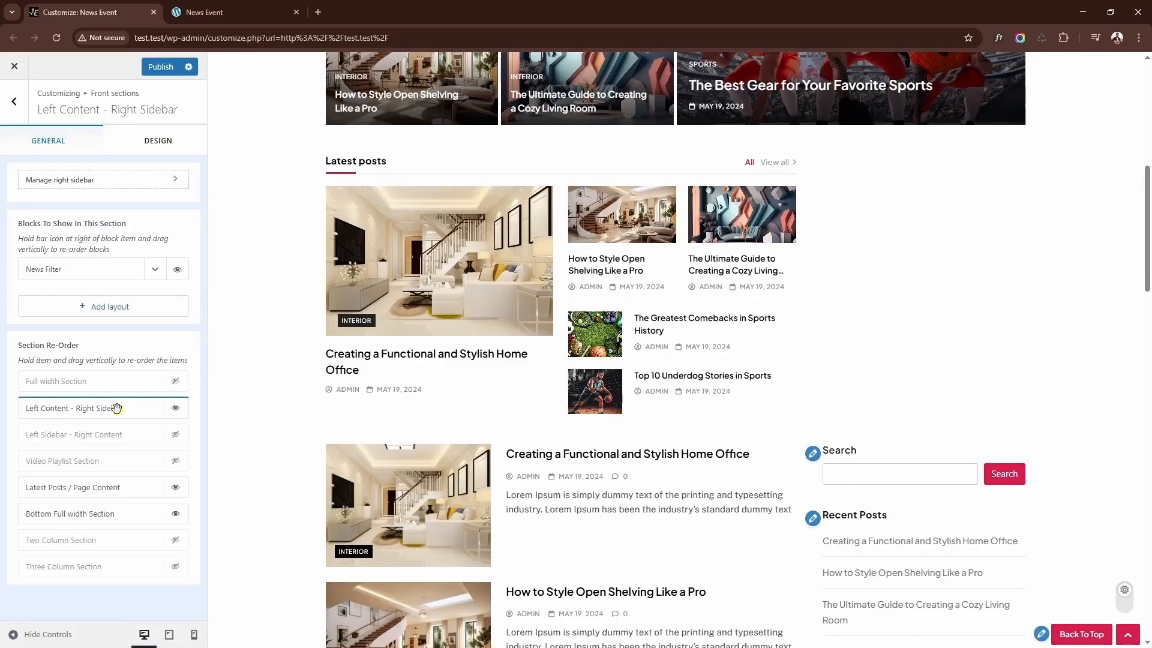
pyautogui.moveTo(117, 409); pyautogui.dragTo(121, 380)
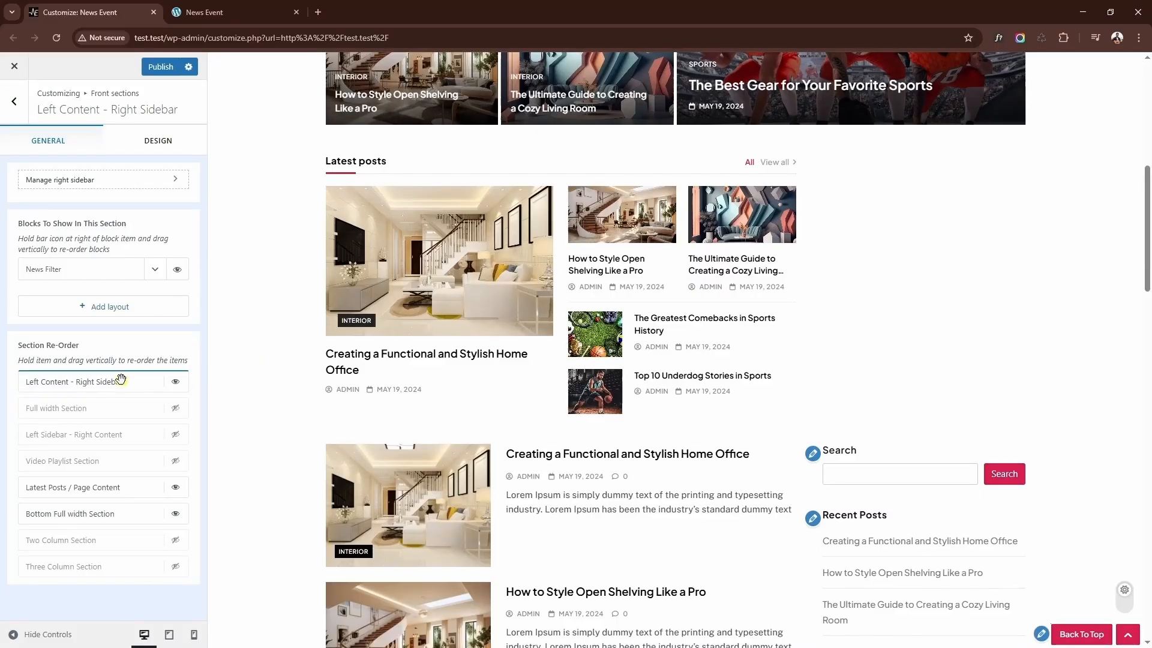
# In the section's News Filter block, hide the post author and show the post excerpt
pyautogui.click(152, 274)
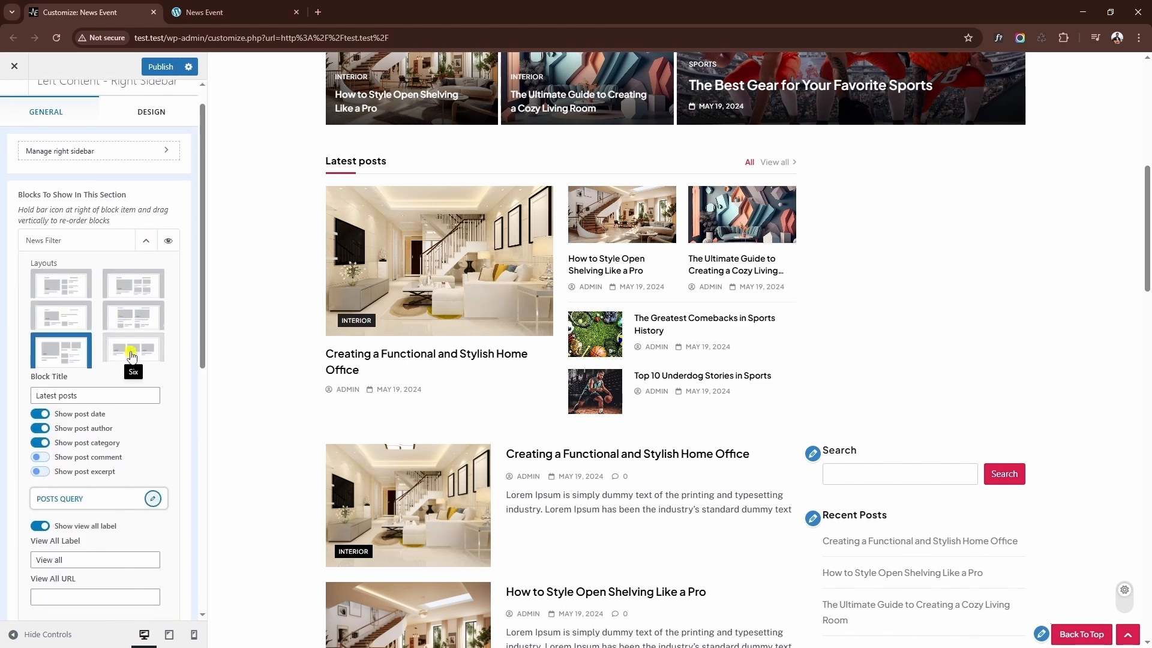
pyautogui.scroll(-1, 120, 353)
pyautogui.click(96, 374)
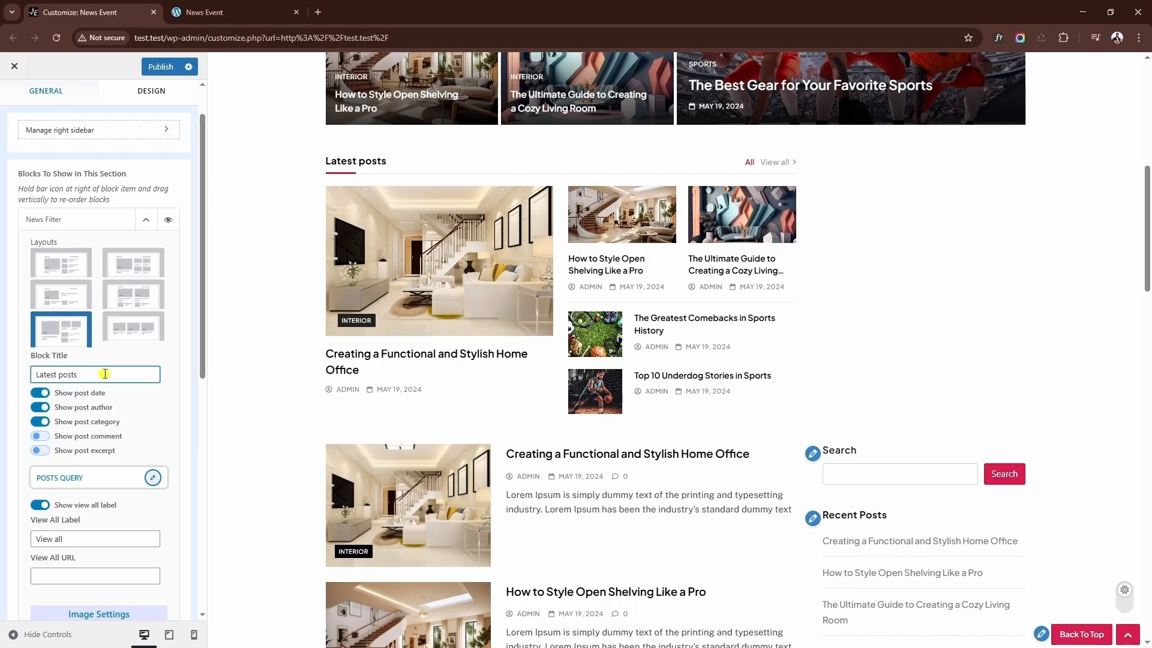
pyautogui.scroll(-1, 102, 372)
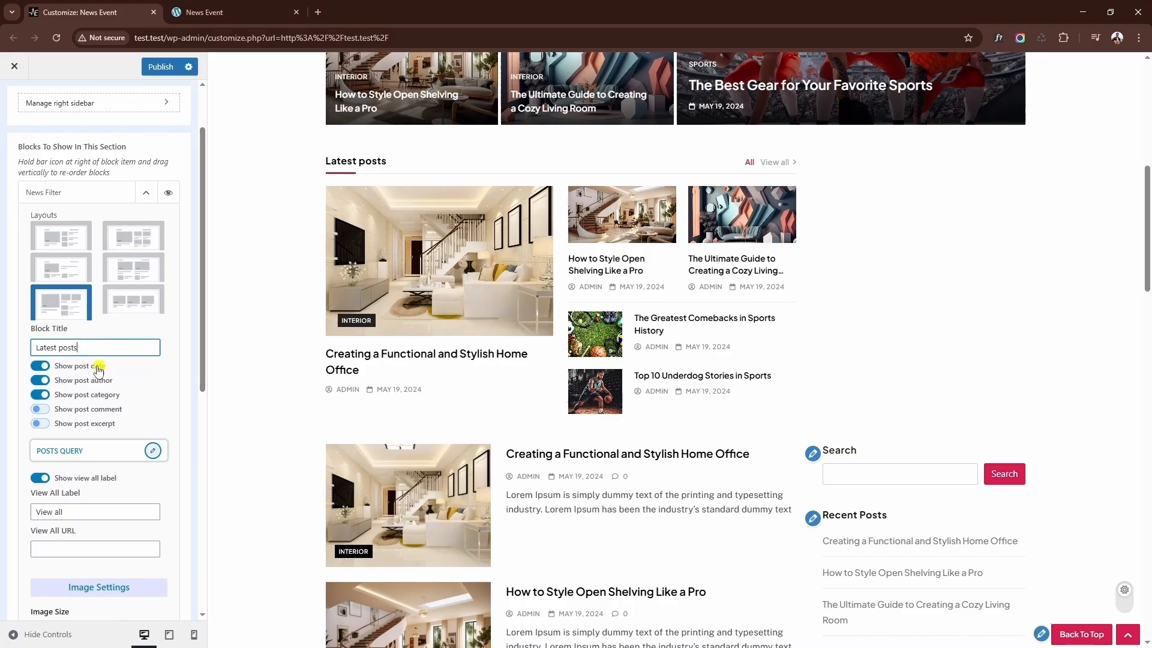
pyautogui.click(42, 381)
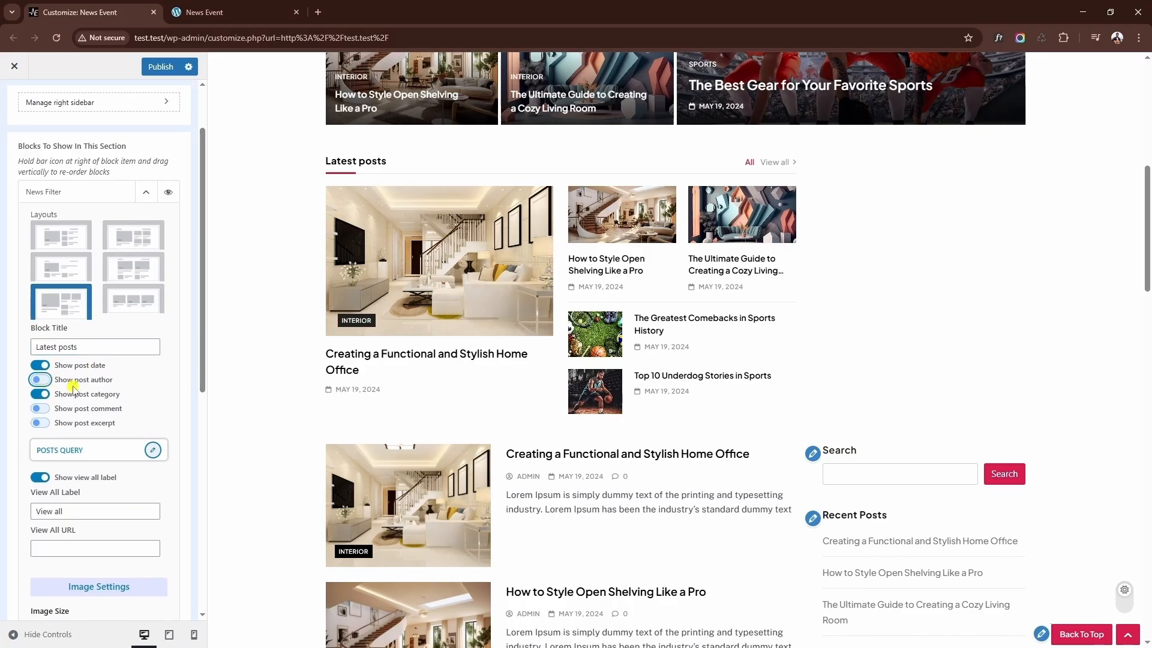
pyautogui.scroll(-2, 78, 387)
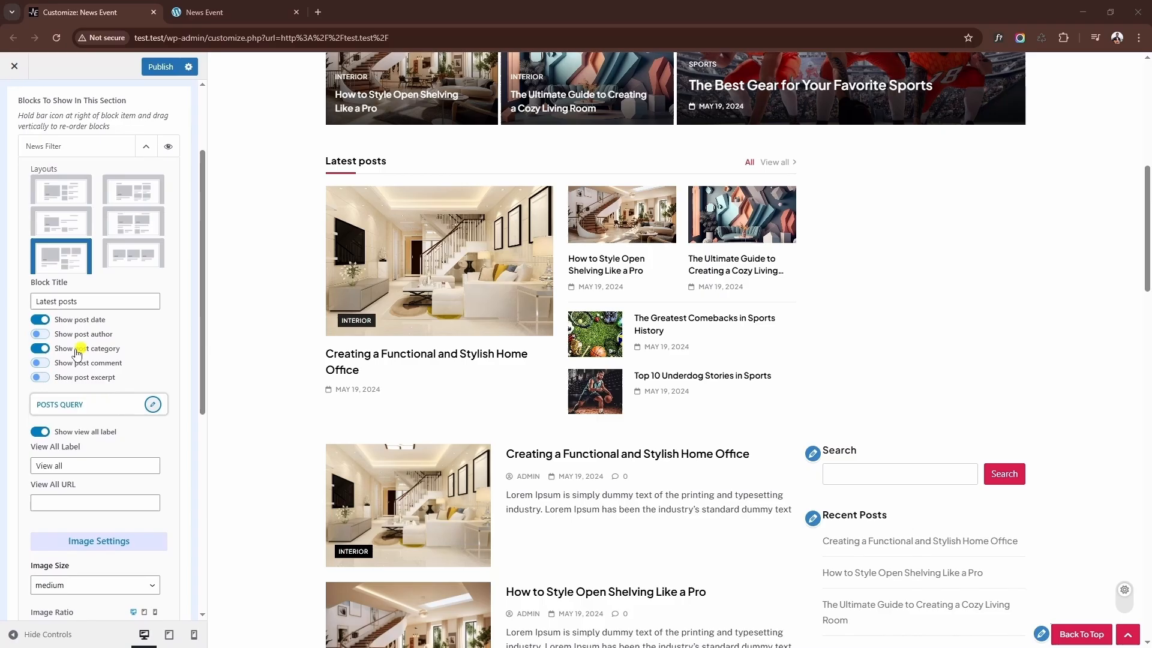
pyautogui.click(40, 377)
pyautogui.scroll(-1, 80, 381)
pyautogui.scroll(-3, 80, 381)
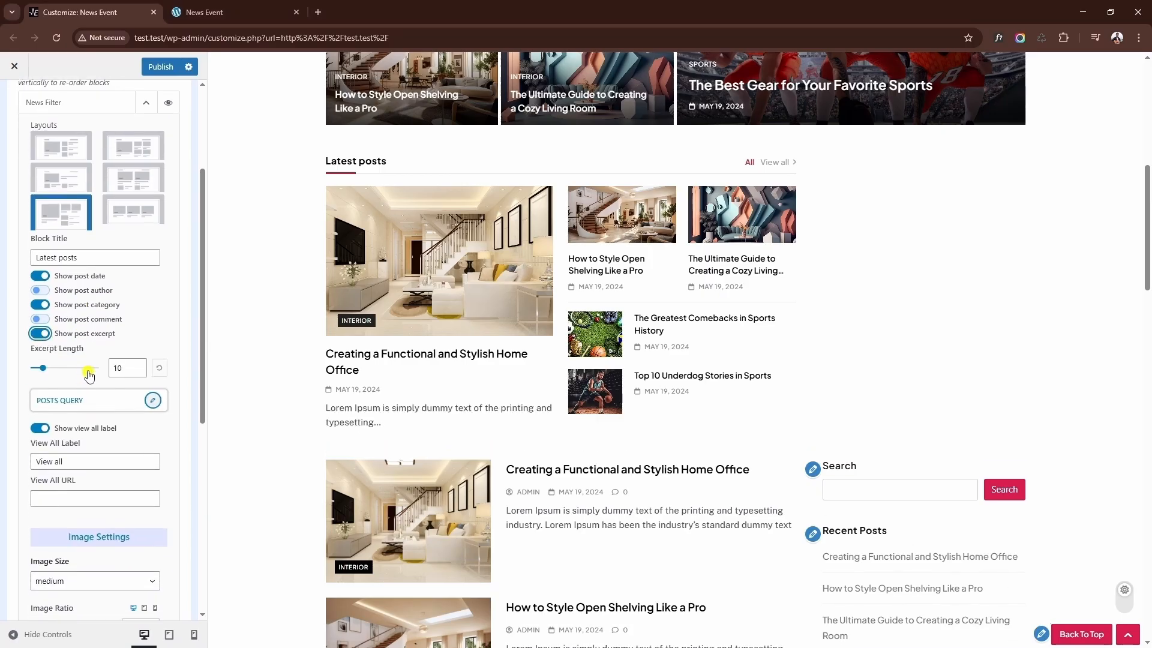
# Turn off the News Filter block's view all label, keeping the image size at medium
pyautogui.click(50, 384)
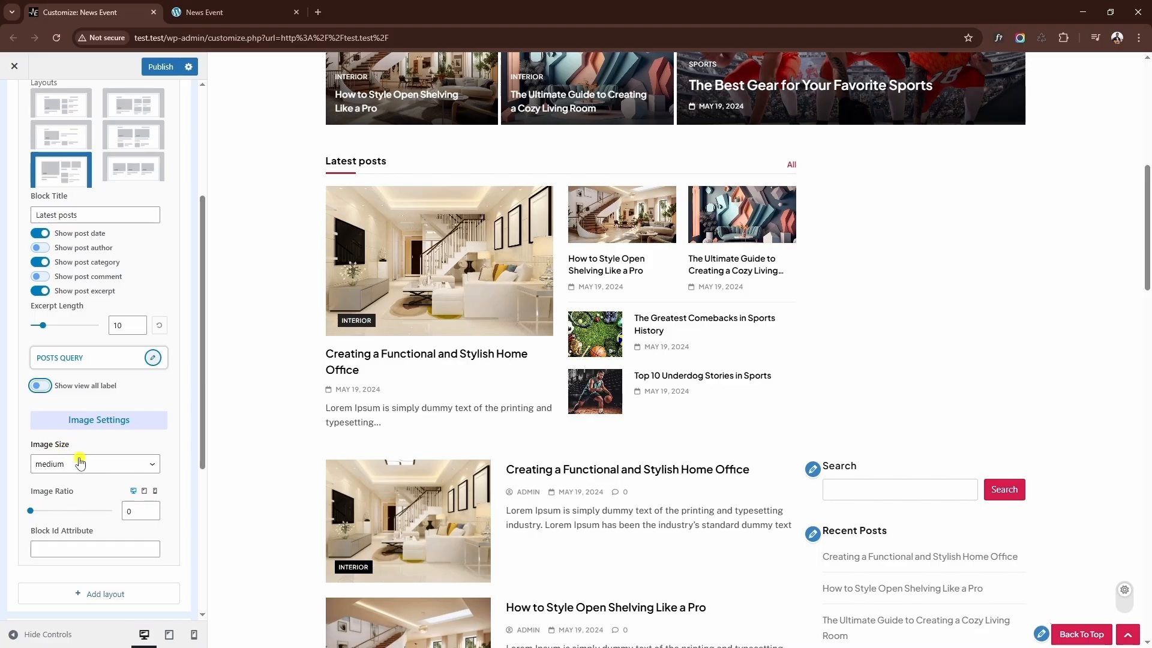
pyautogui.click(87, 463)
pyautogui.click(52, 473)
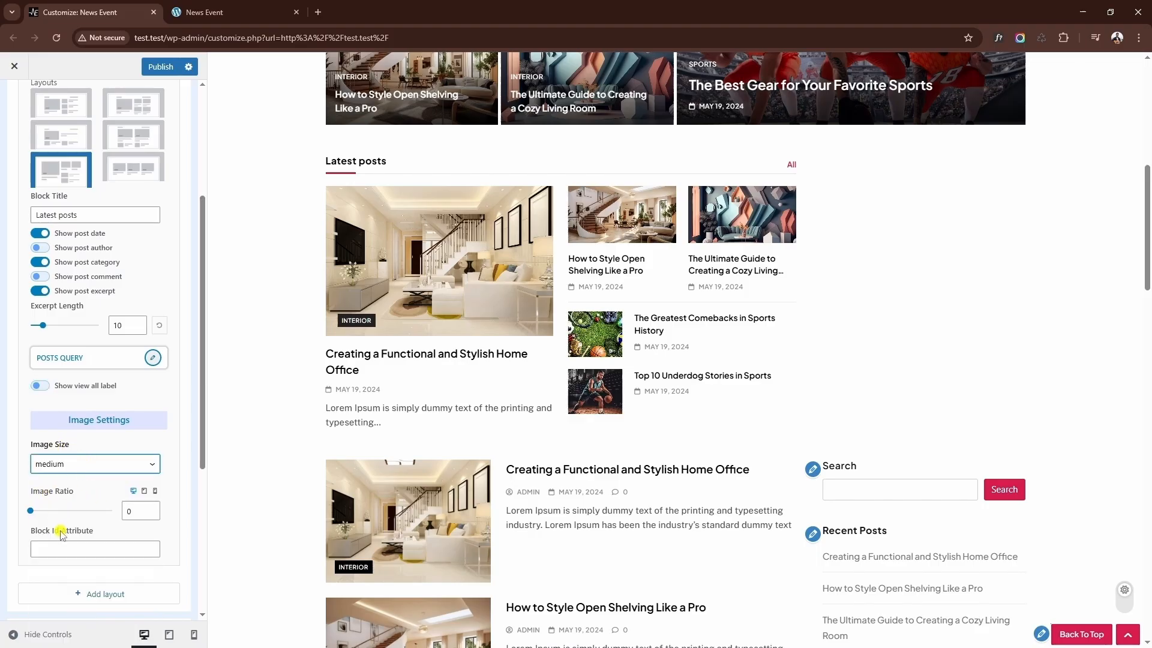
# Set the News Filter block's posts query order to Oldest - Newest
pyautogui.scroll(1, 78, 384)
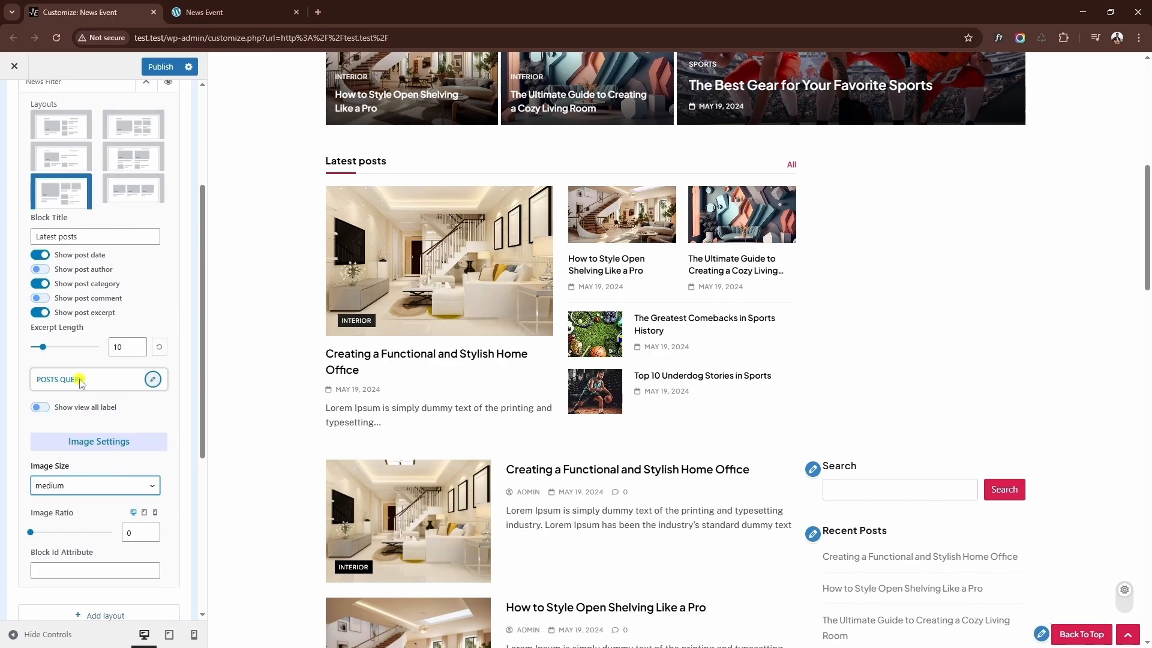
pyautogui.click(153, 381)
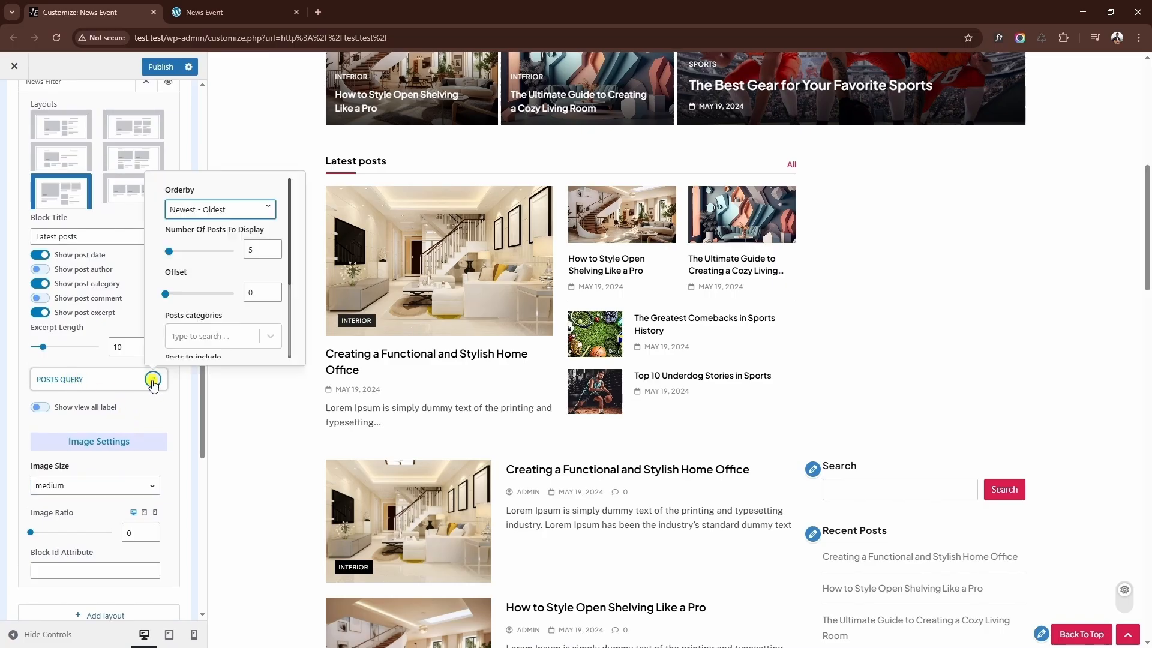
pyautogui.click(216, 210)
pyautogui.click(216, 239)
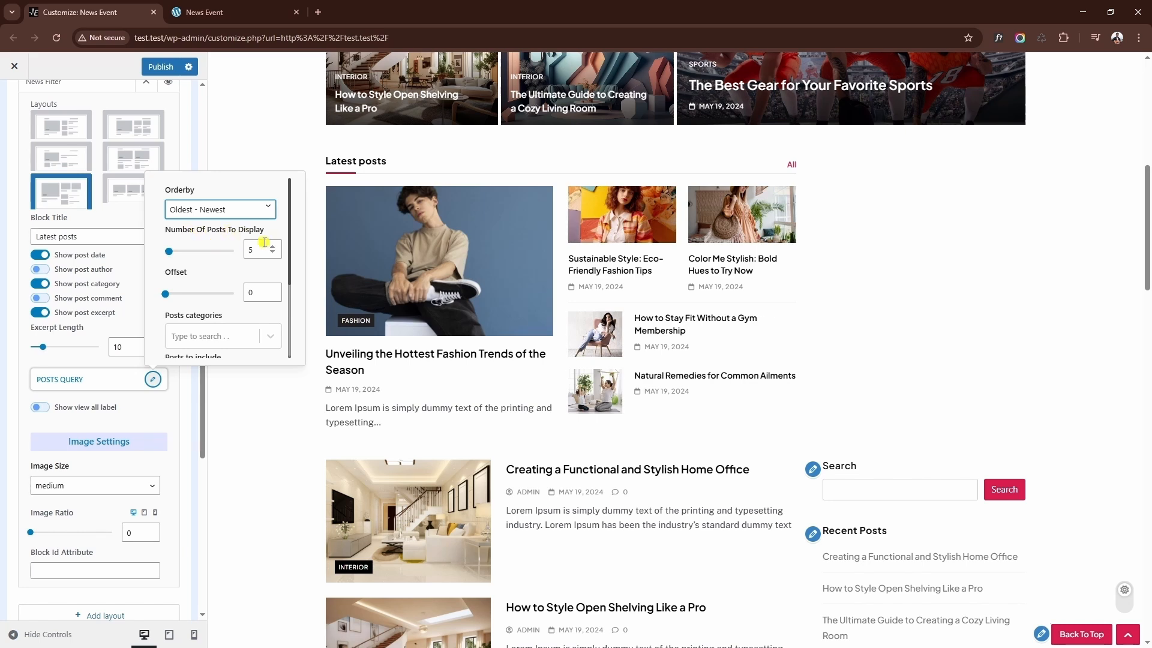
# Limit the News Filter posts query to the Sports, Interior and Gadgets categories, and collapse the block's settings
pyautogui.scroll(-2, 185, 284)
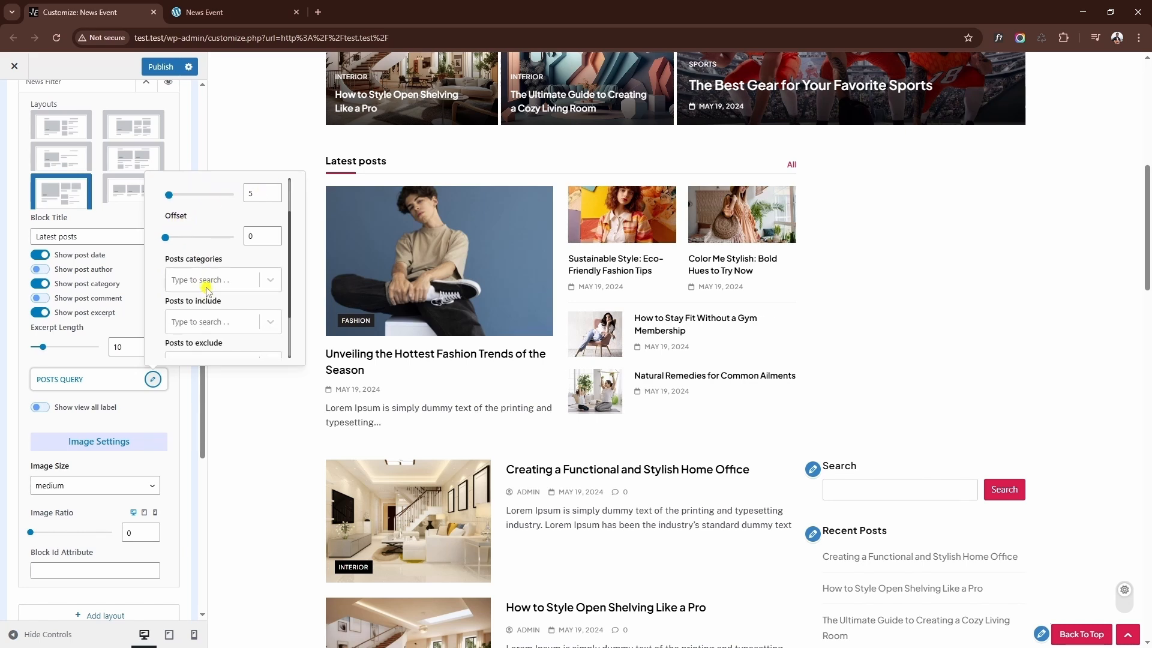
pyautogui.click(207, 287)
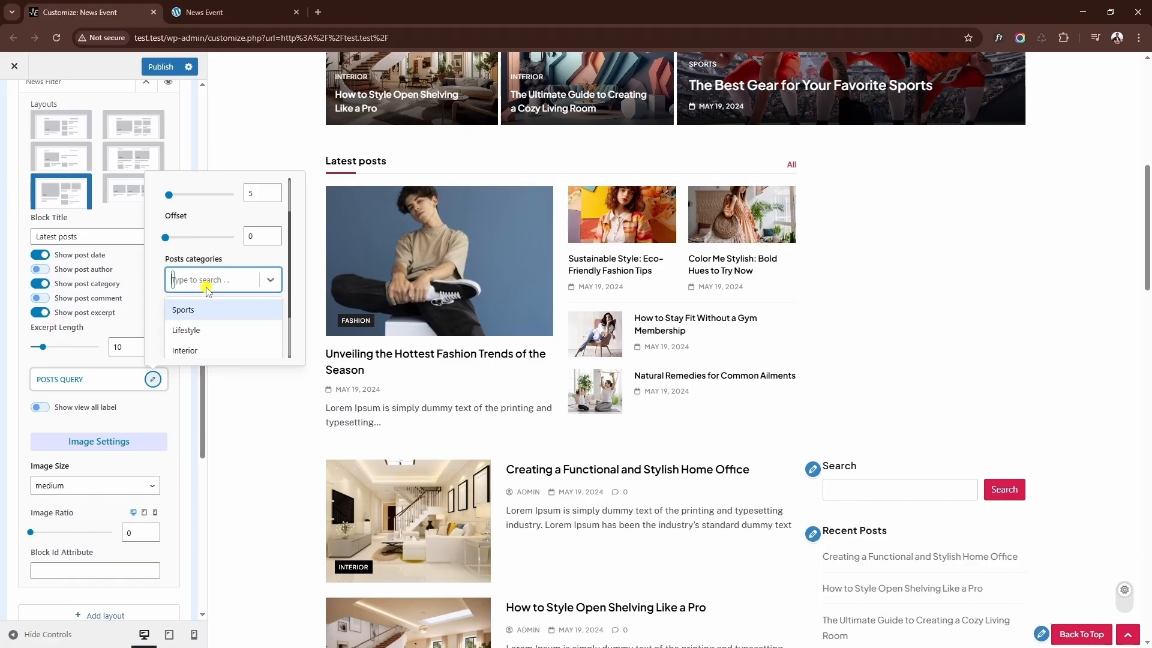
pyautogui.scroll(-2, 216, 281)
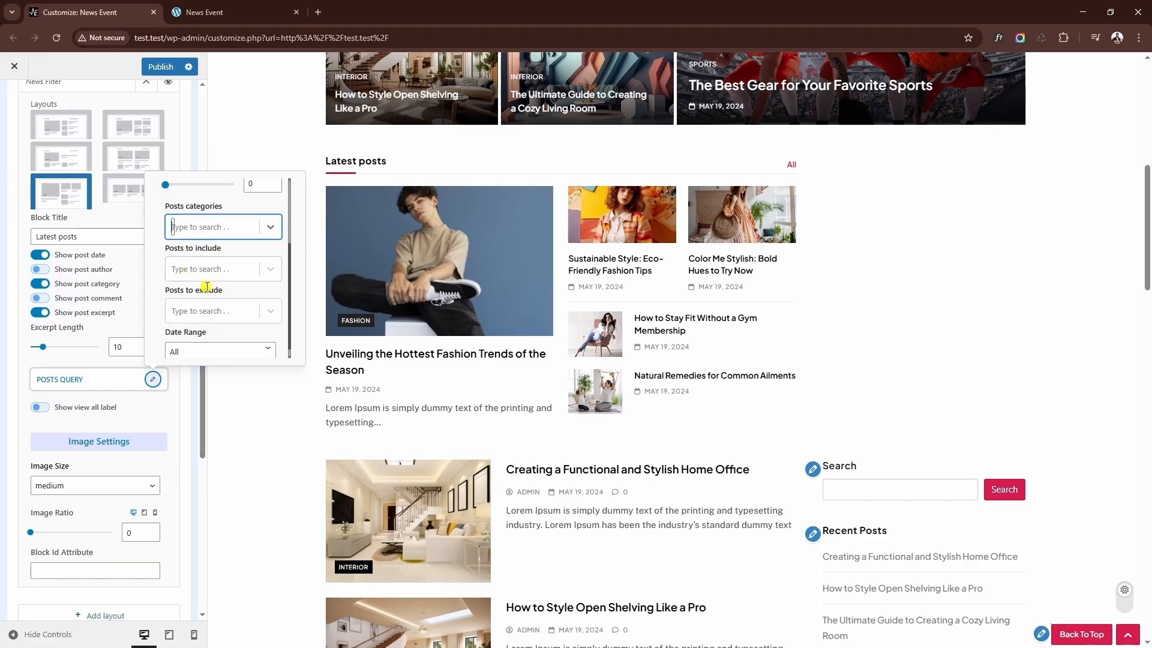
pyautogui.click(200, 226)
pyautogui.click(192, 256)
pyautogui.click(231, 234)
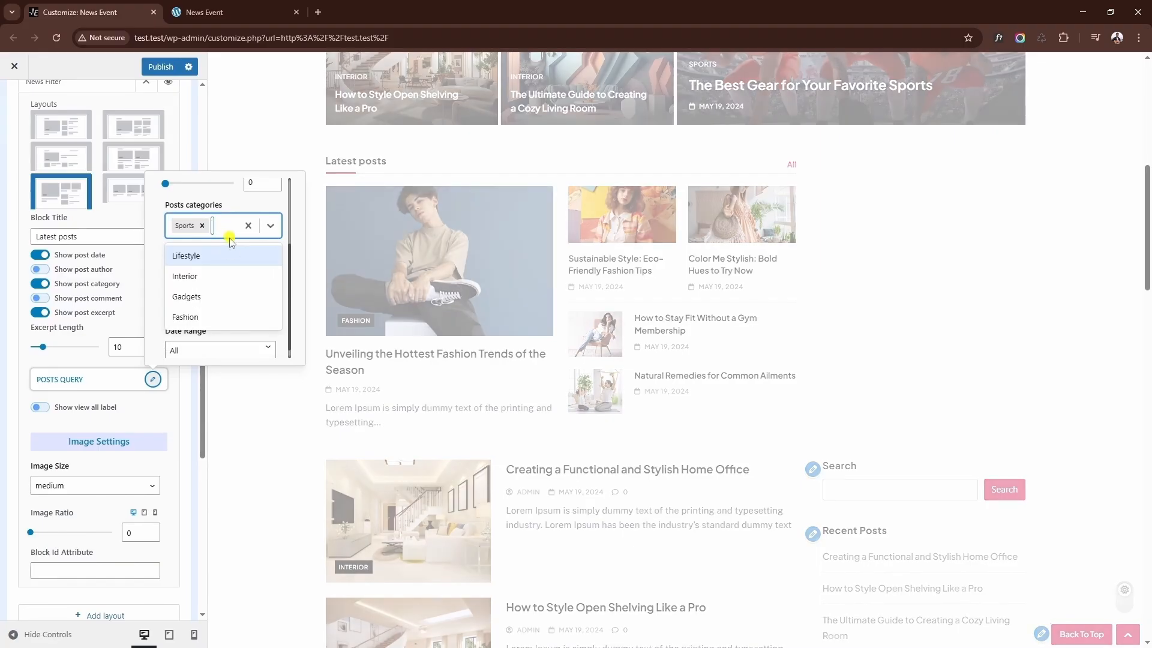
pyautogui.click(206, 276)
pyautogui.click(223, 247)
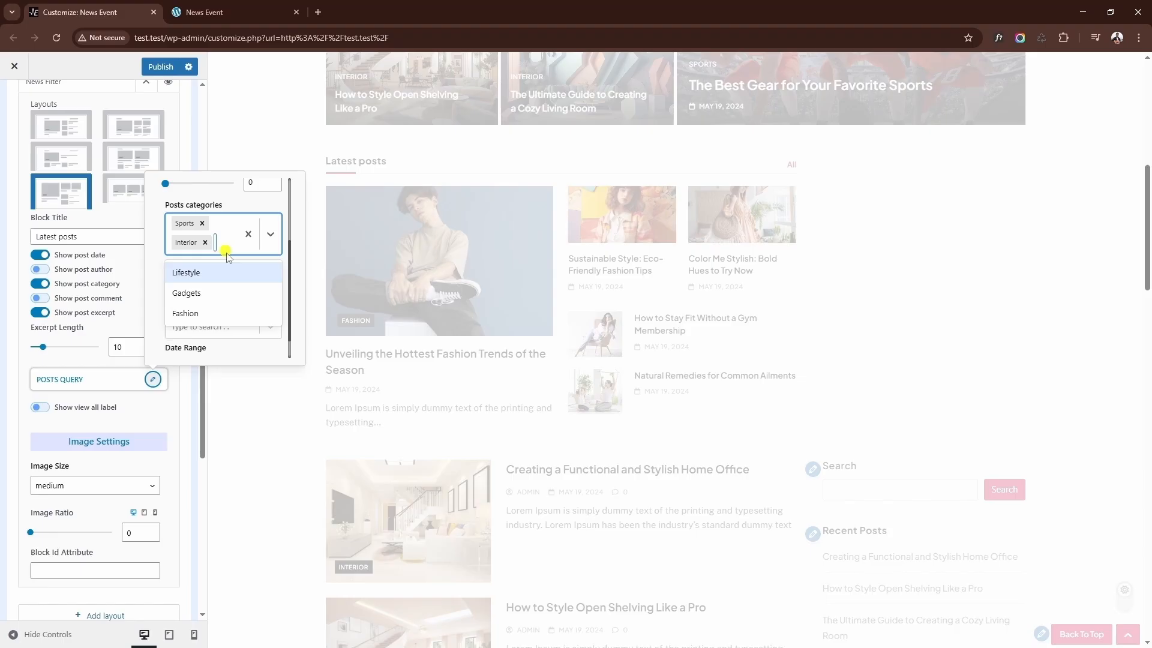
pyautogui.click(206, 294)
pyautogui.scroll(-2, 221, 295)
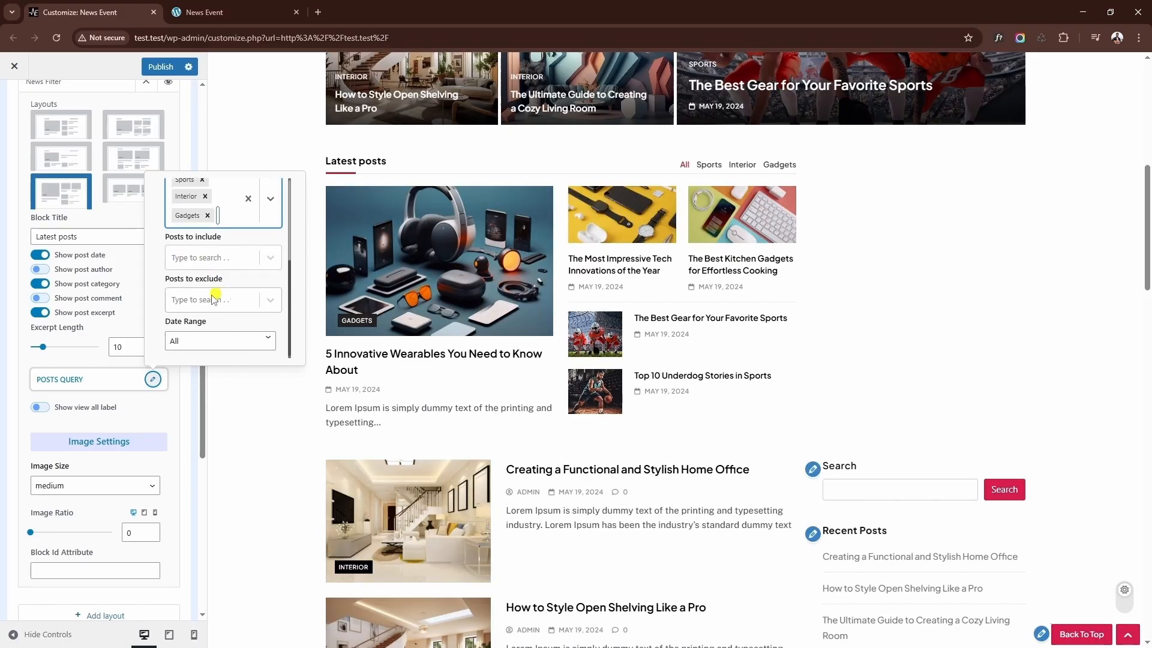
pyautogui.click(133, 324)
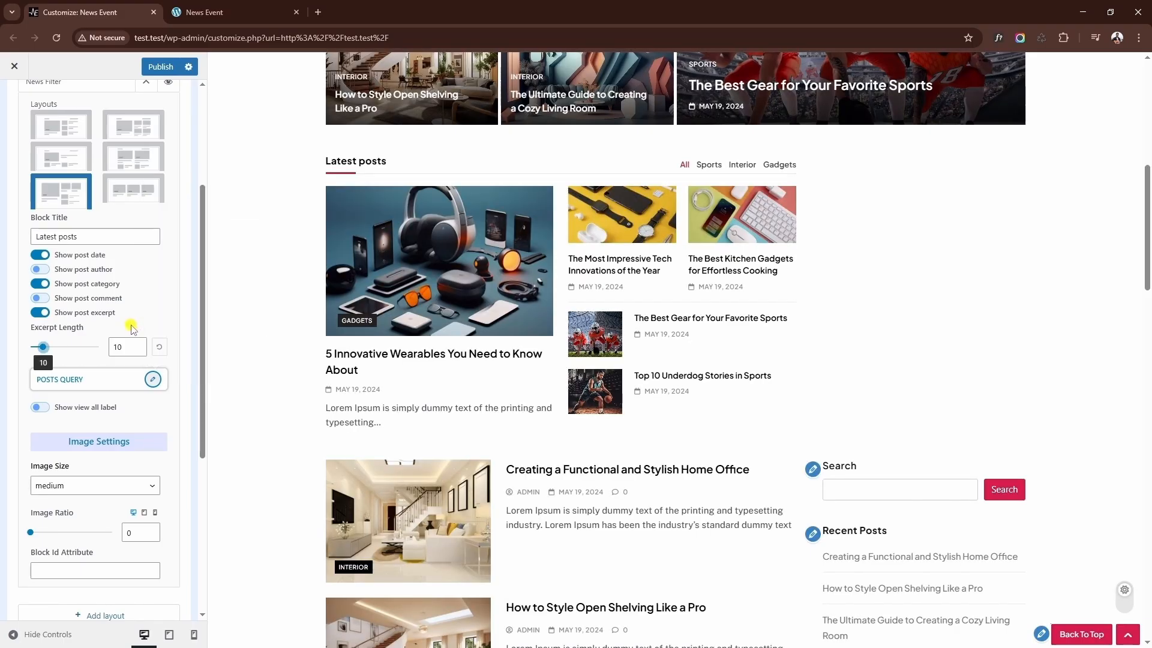
pyautogui.scroll(3, 132, 312)
pyautogui.click(146, 190)
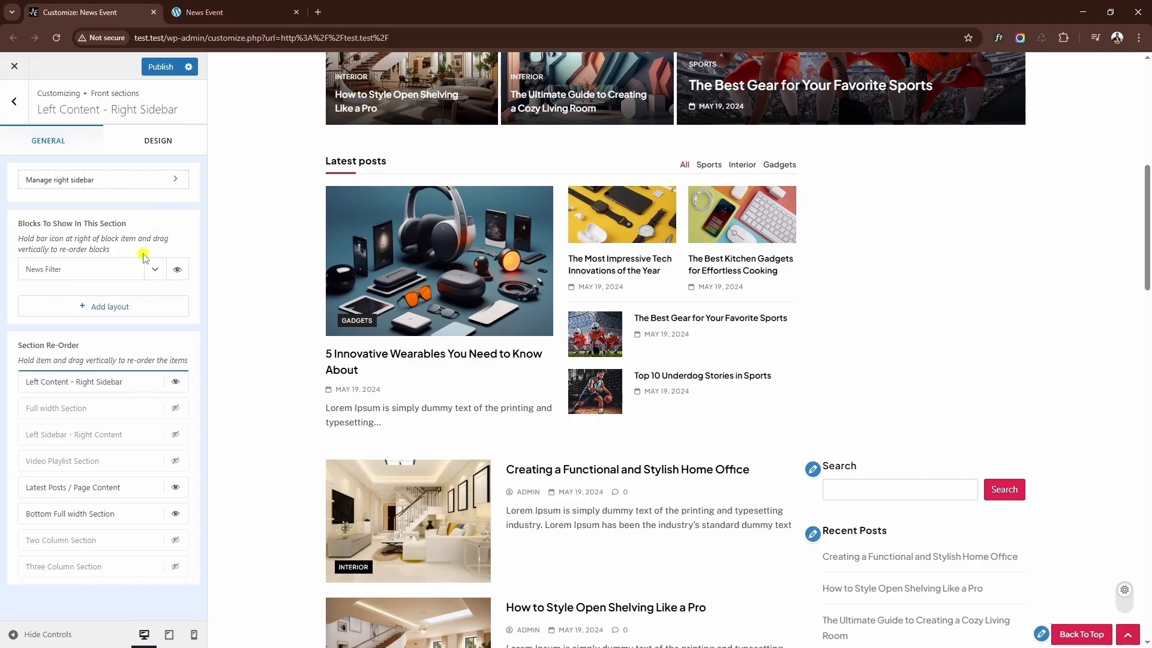
# Add an Advertisement block to the Left Content - Right Sidebar section
pyautogui.click(92, 308)
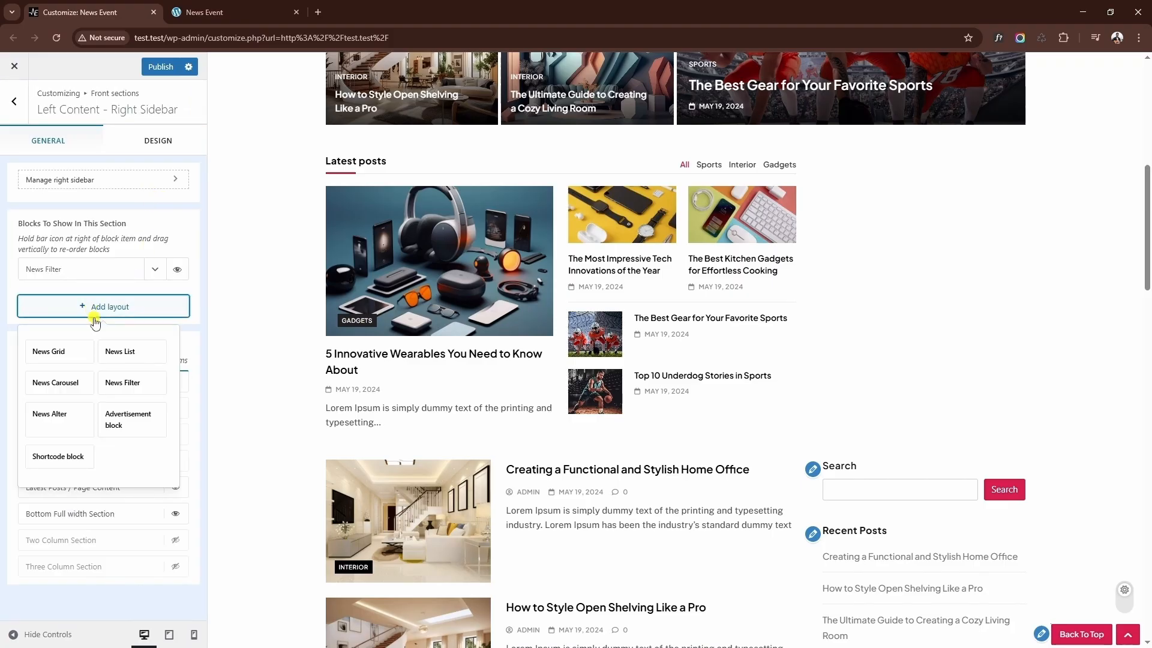
pyautogui.moveTo(63, 429)
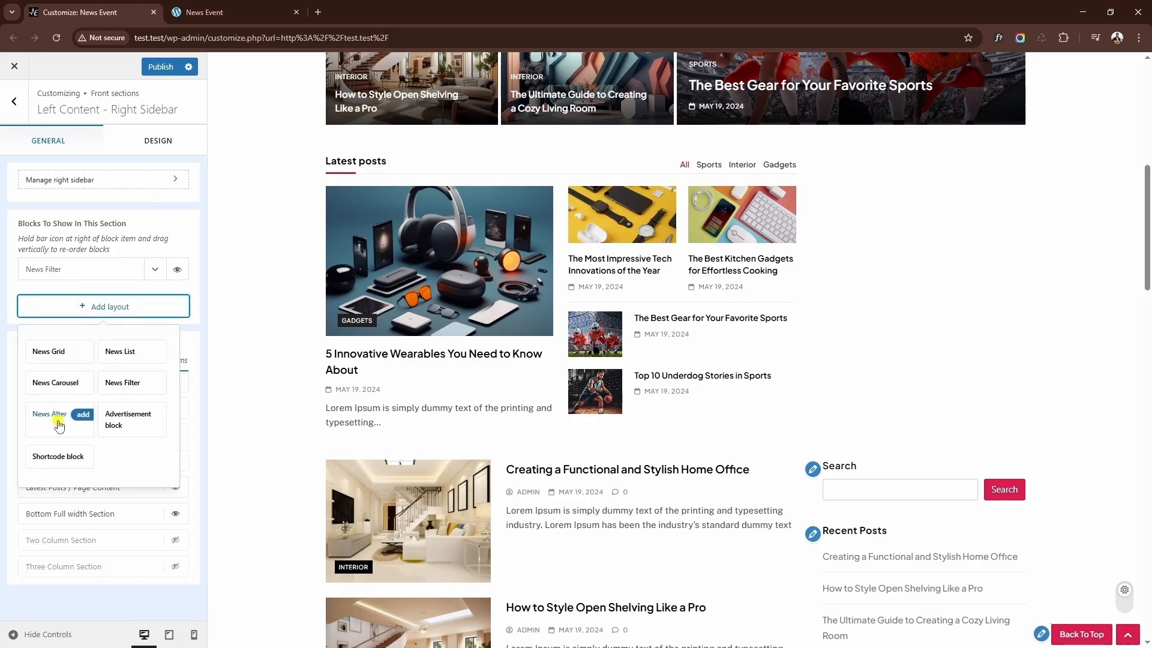
pyautogui.moveTo(124, 424)
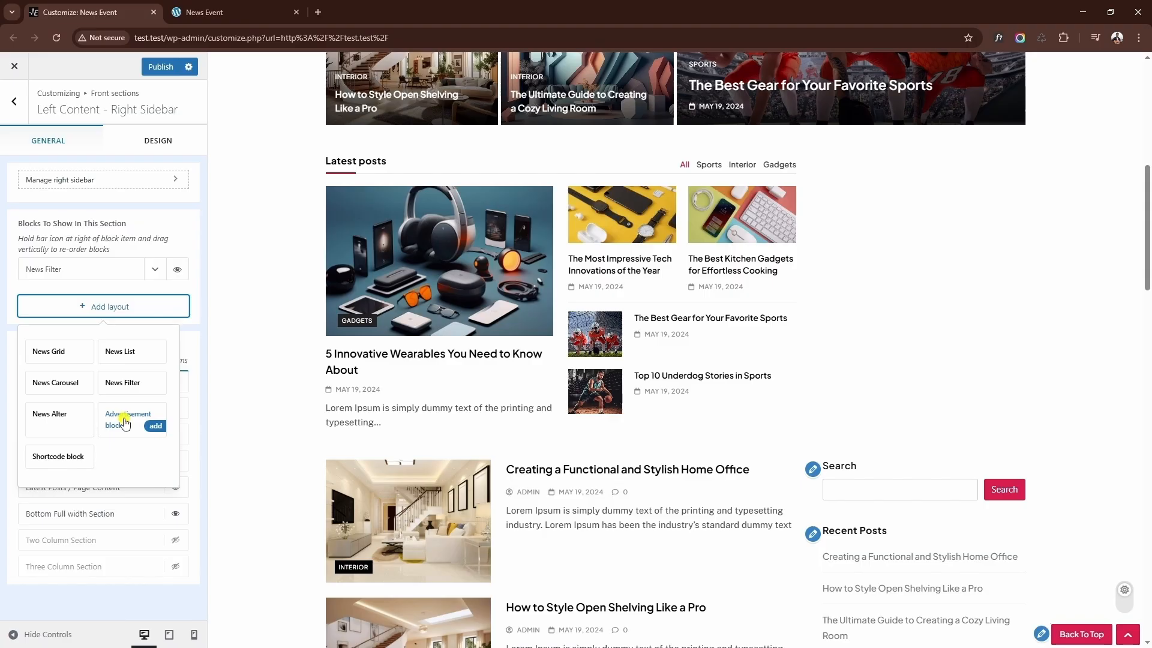
pyautogui.click(124, 423)
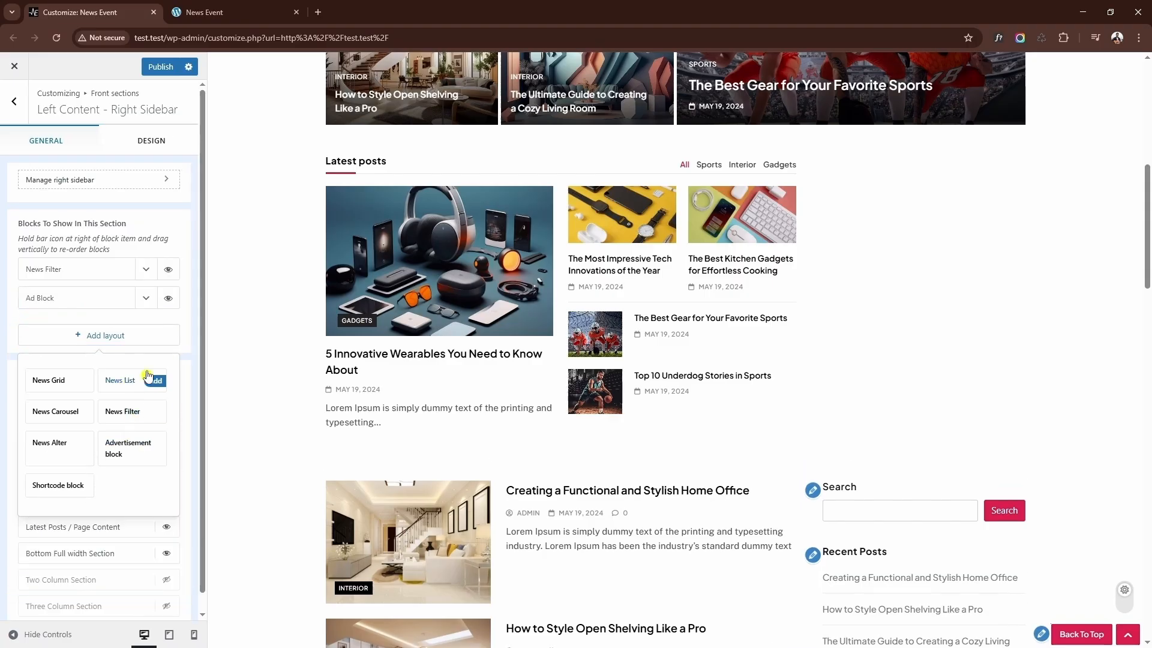
# Set the Ad Block's image to the first teal banner in the media library and collapse the block
pyautogui.click(146, 300)
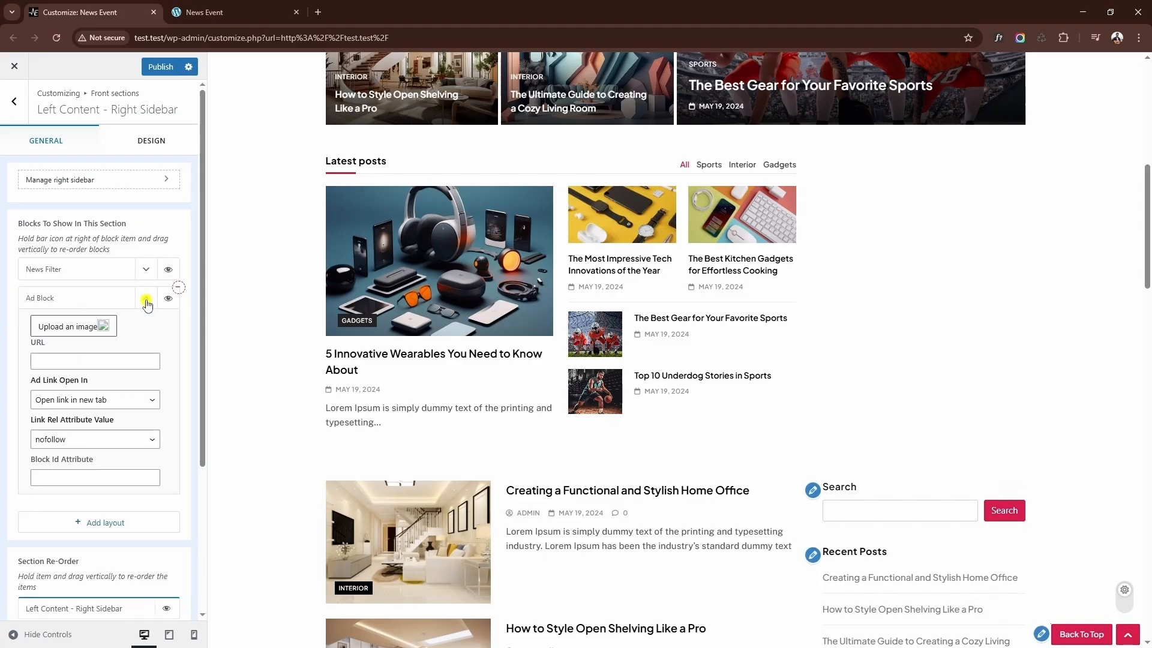
pyautogui.click(90, 325)
pyautogui.click(90, 234)
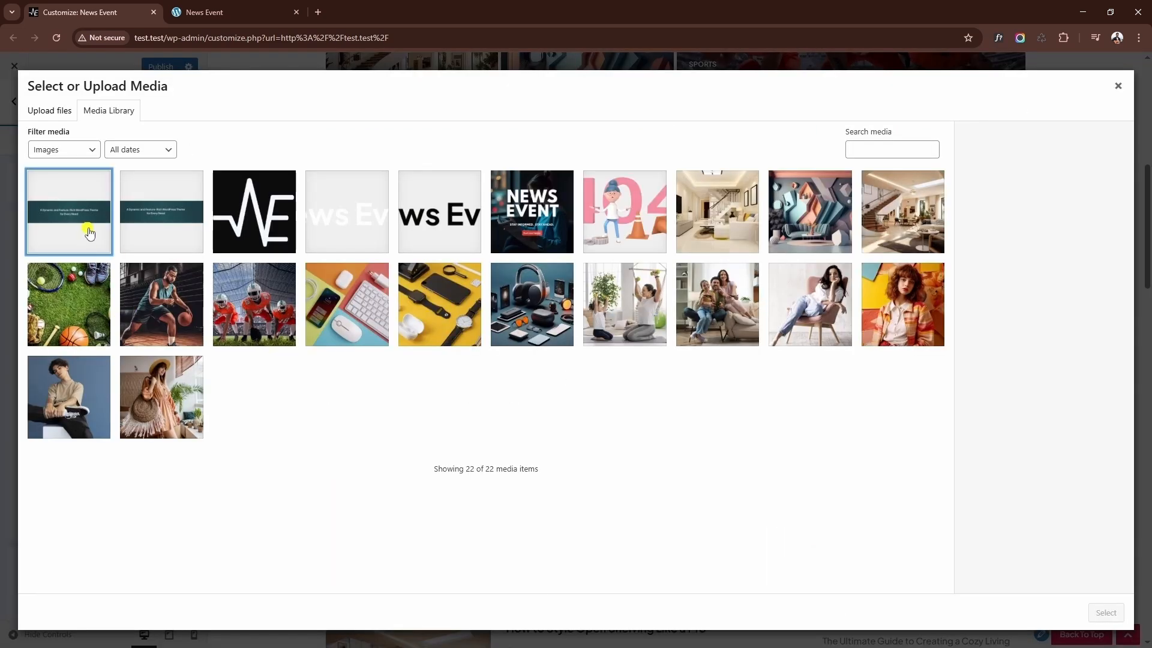
pyautogui.click(1104, 612)
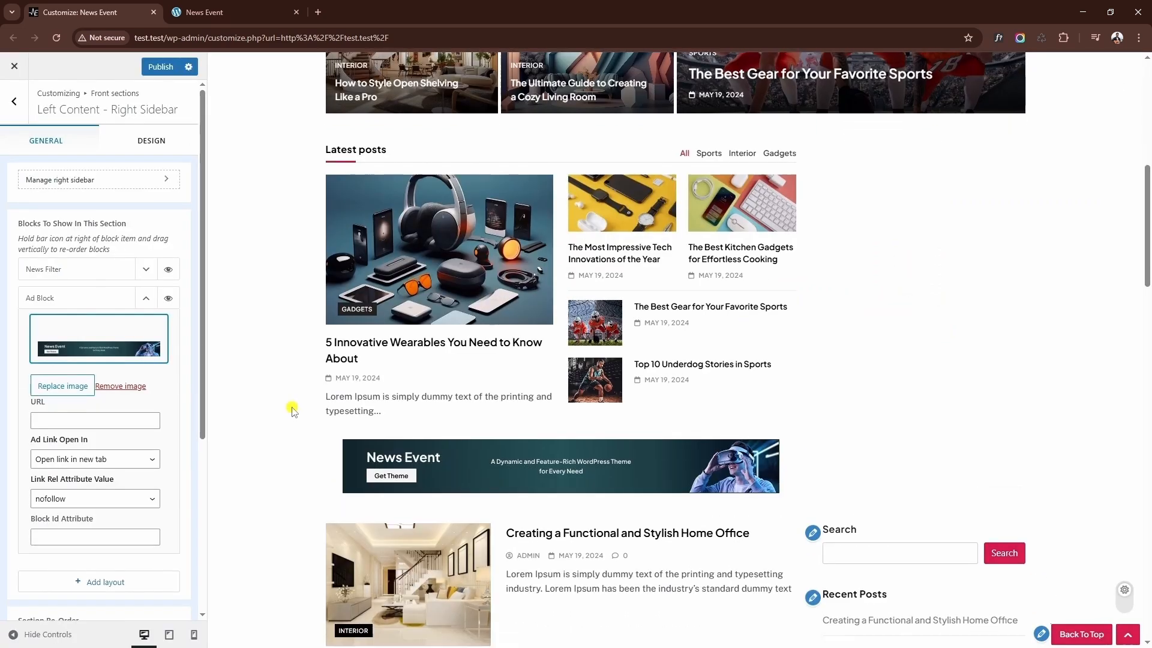
pyautogui.scroll(-1, 138, 354)
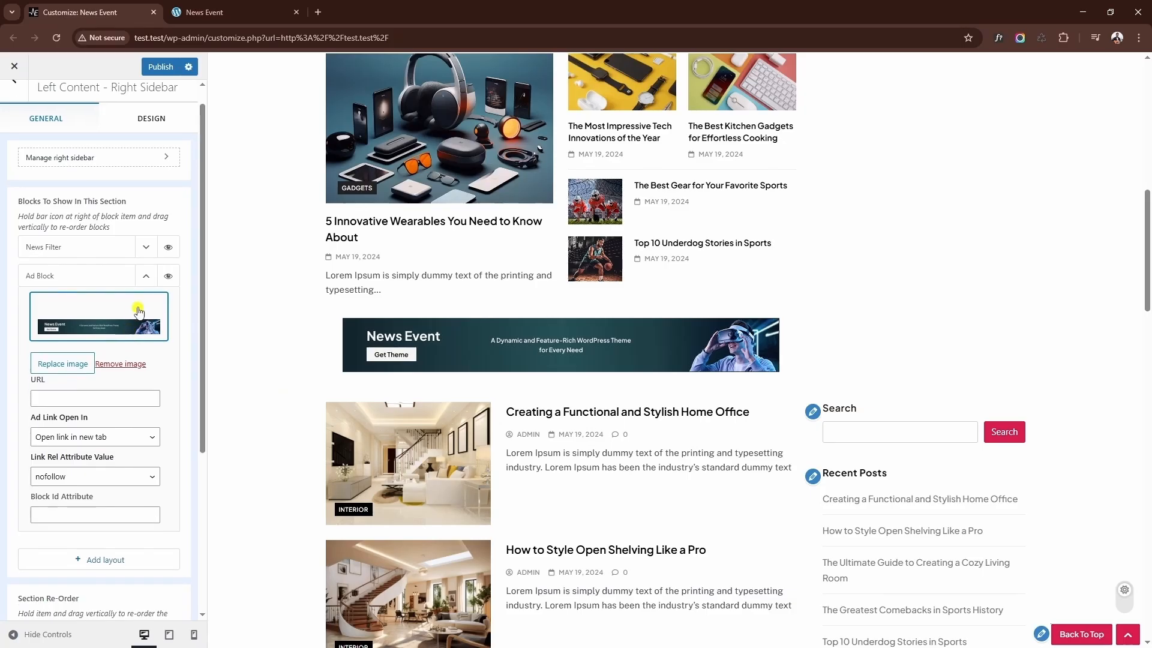
pyautogui.click(145, 280)
# Add a News List block below the Ad Block and open its settings
pyautogui.click(73, 317)
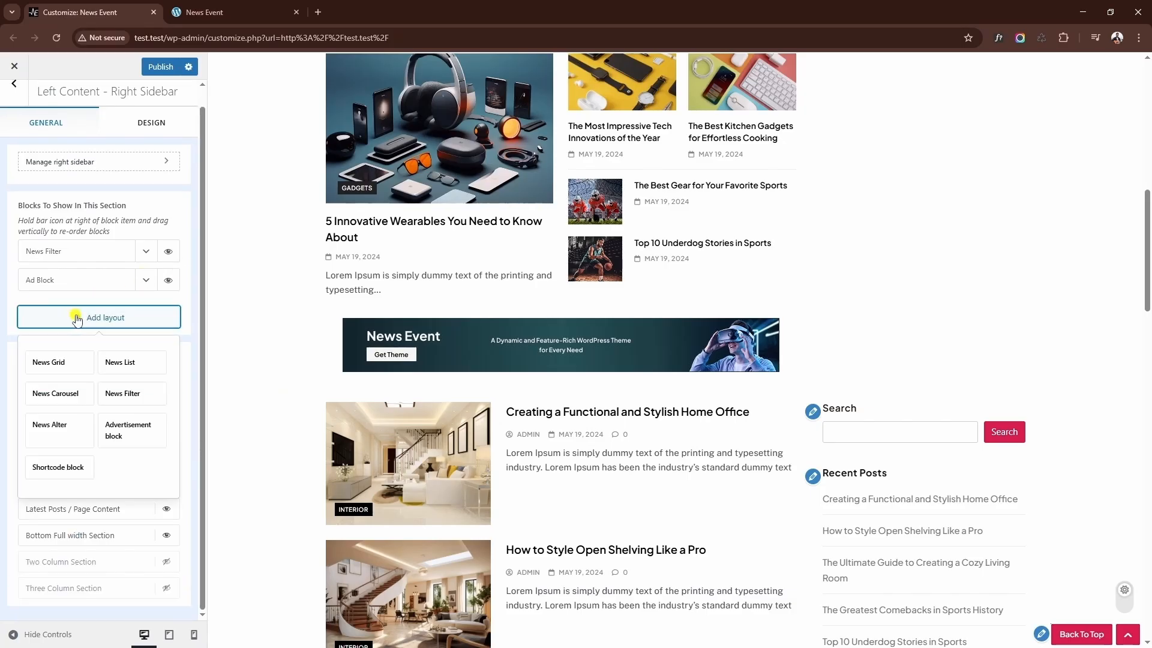
pyautogui.moveTo(89, 423)
pyautogui.click(149, 362)
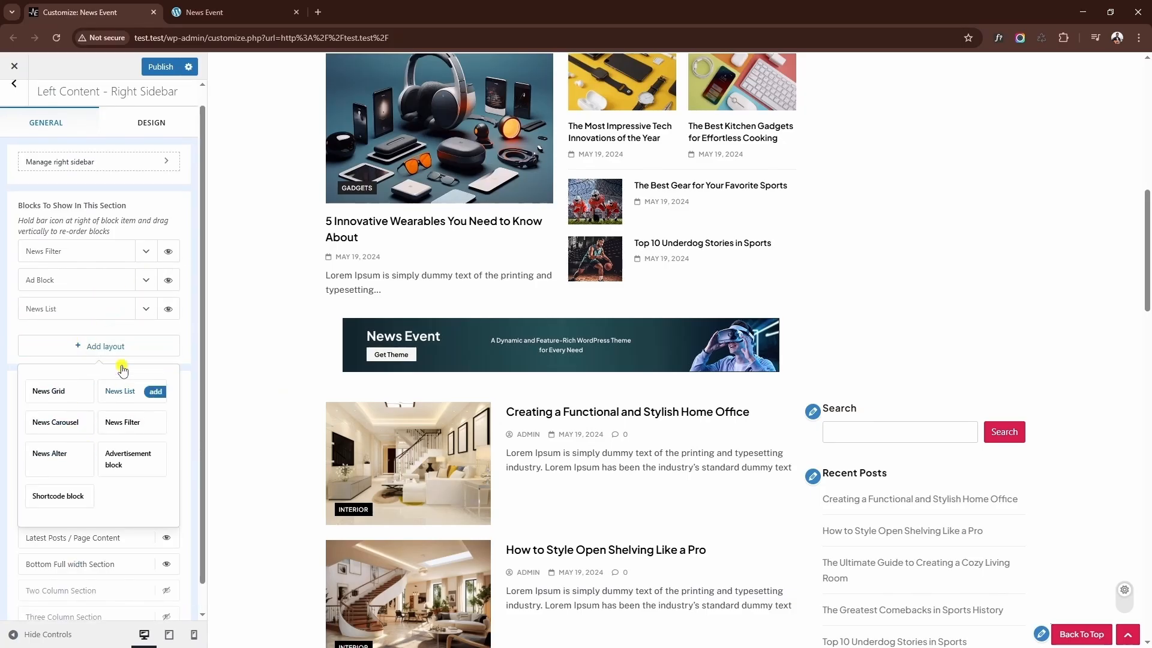
pyautogui.click(144, 309)
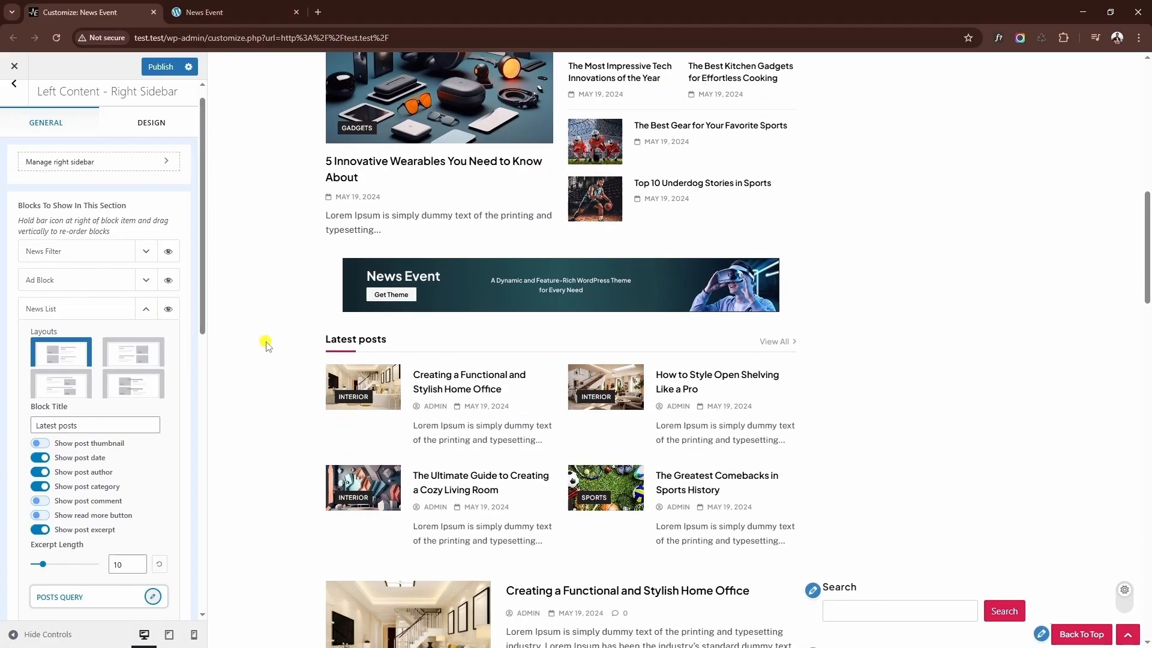
pyautogui.scroll(-2, 264, 342)
pyautogui.scroll(-1, 119, 332)
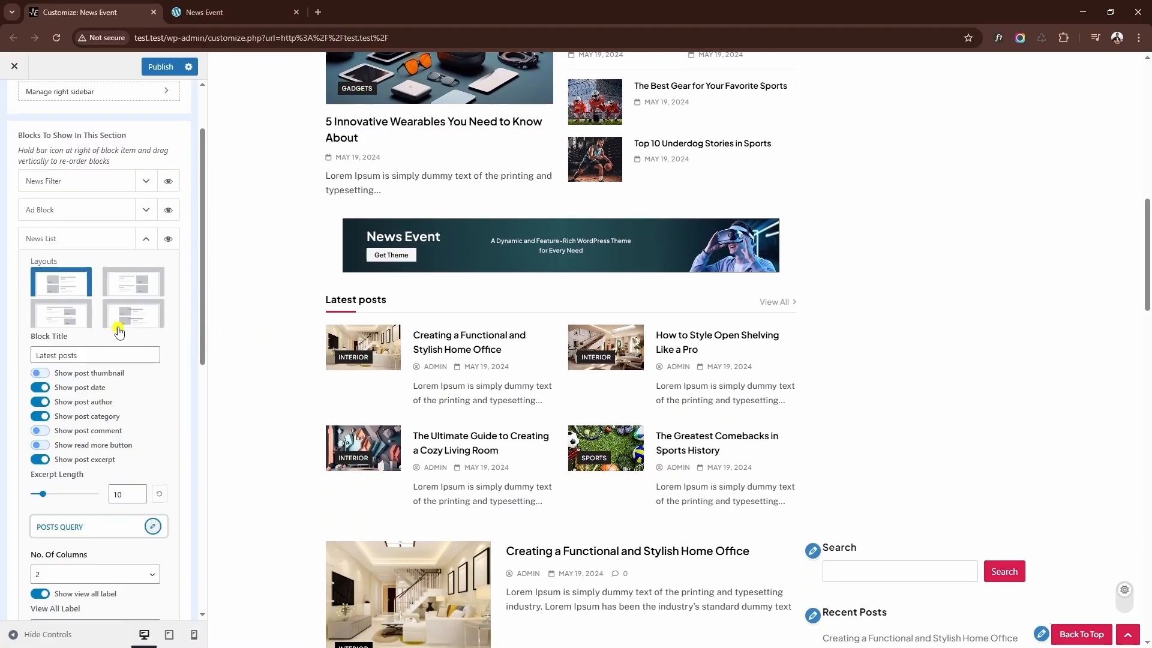
# Show the post thumbnail in the News List block and hide its post author, excerpt and category
pyautogui.click(43, 402)
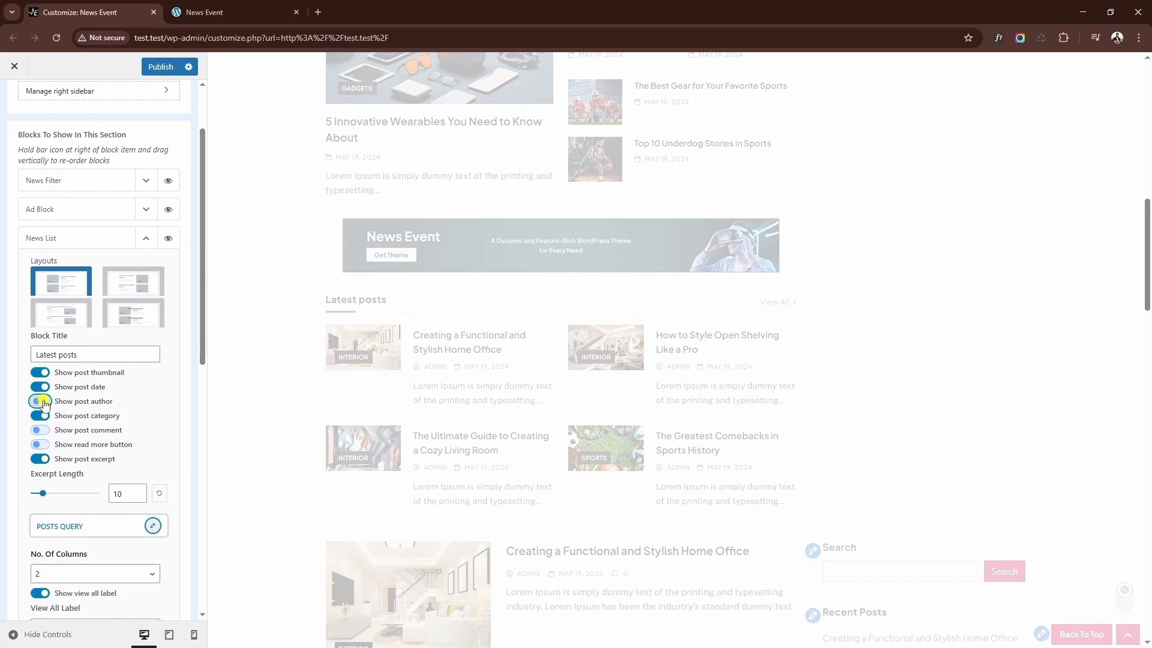
pyautogui.click(40, 461)
pyautogui.click(60, 415)
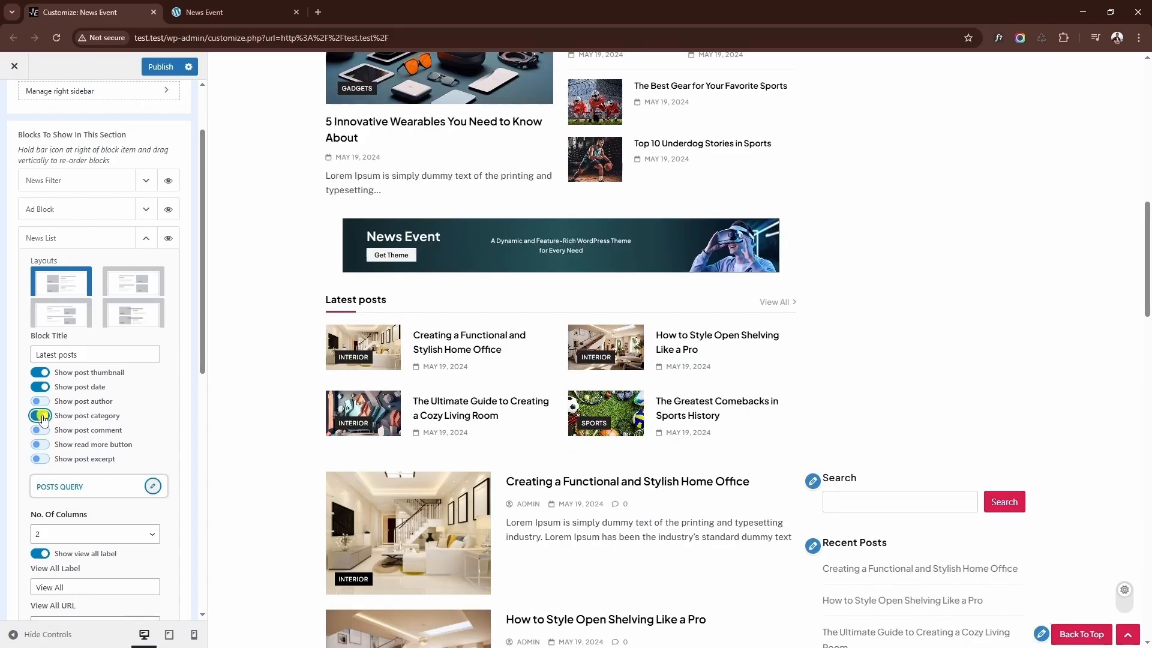
# Check the News List block's column choices, keeping 2 columns, and review its view-all and image settings
pyautogui.scroll(-2, 72, 411)
pyautogui.scroll(-1, 81, 408)
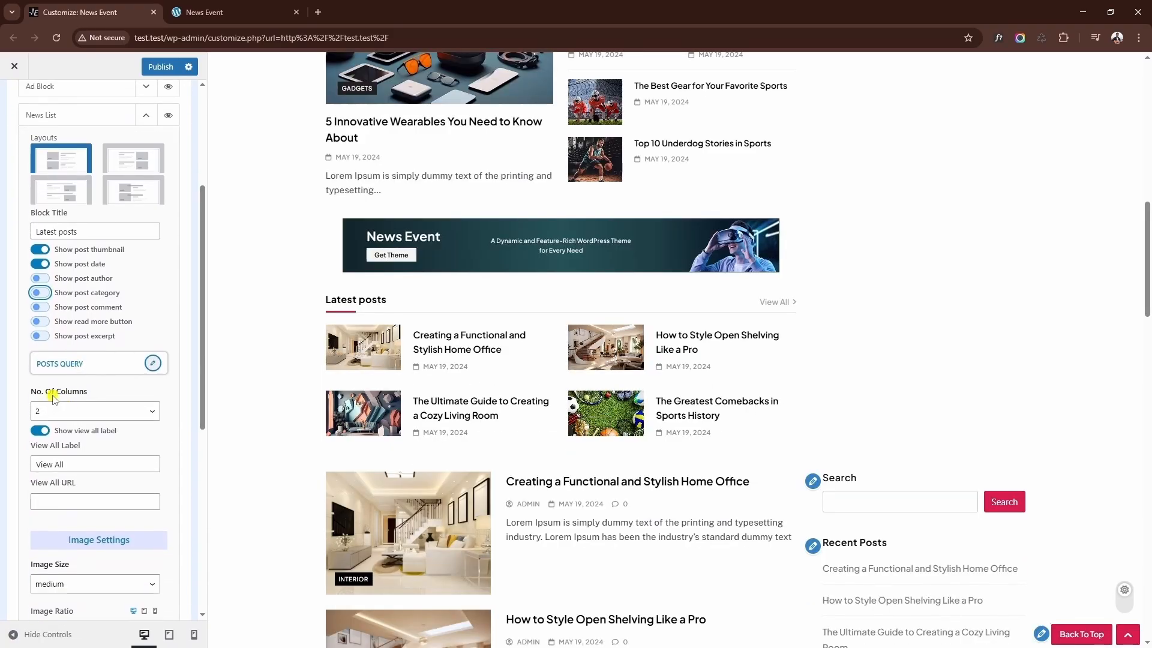
pyautogui.click(83, 413)
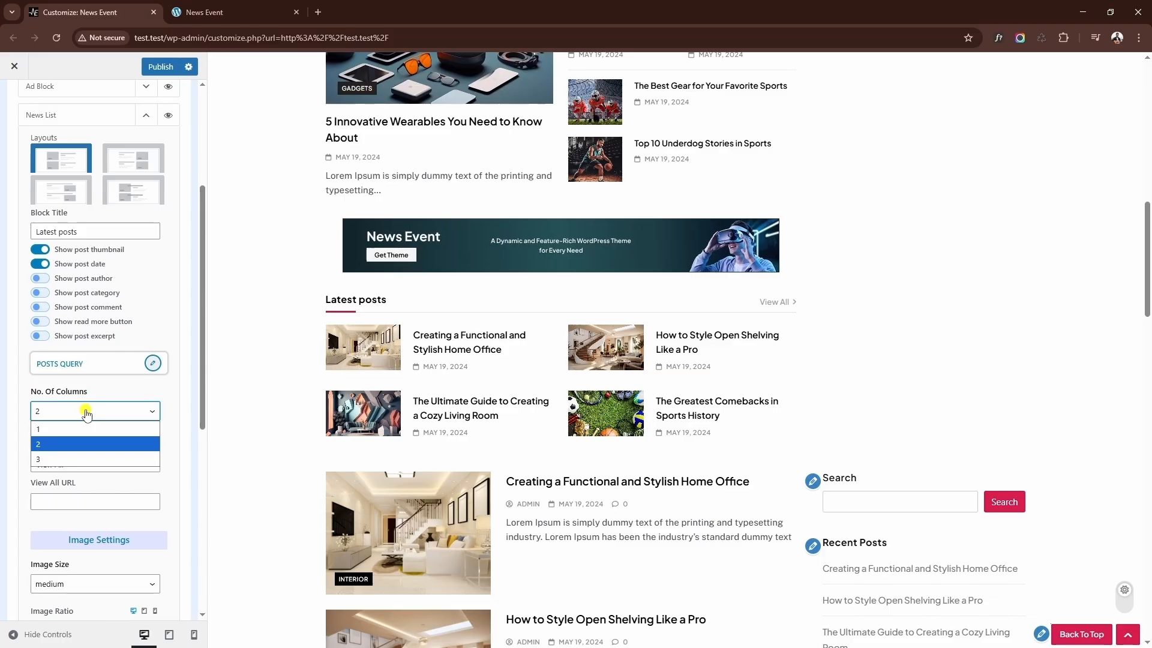
pyautogui.click(63, 446)
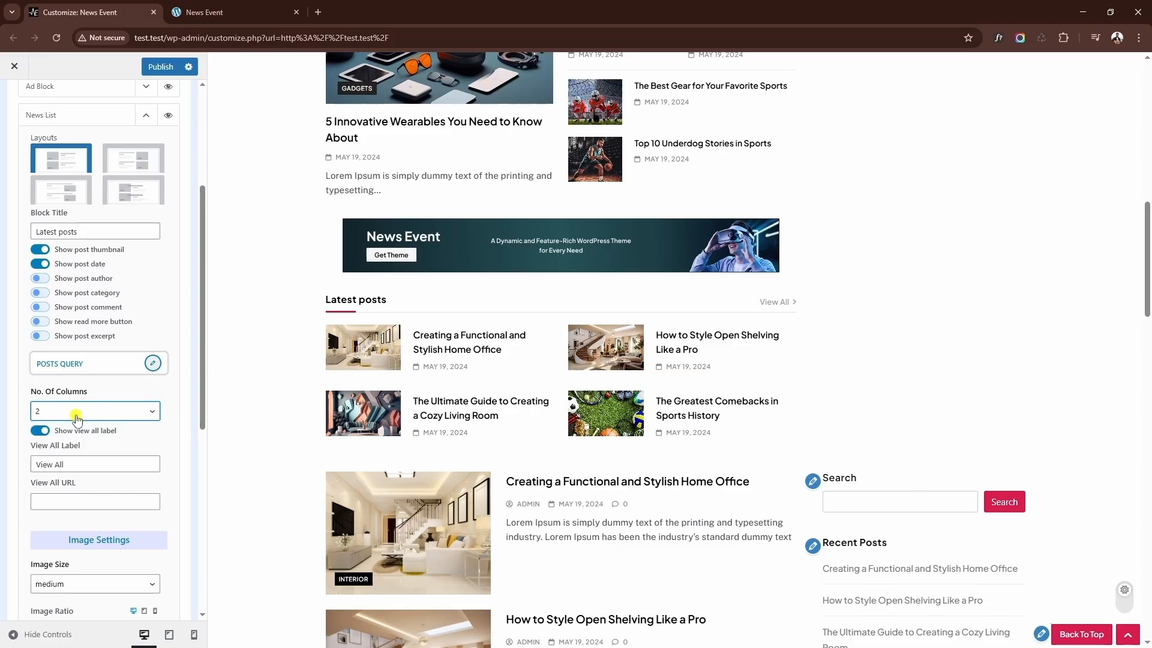
pyautogui.scroll(-1, 120, 410)
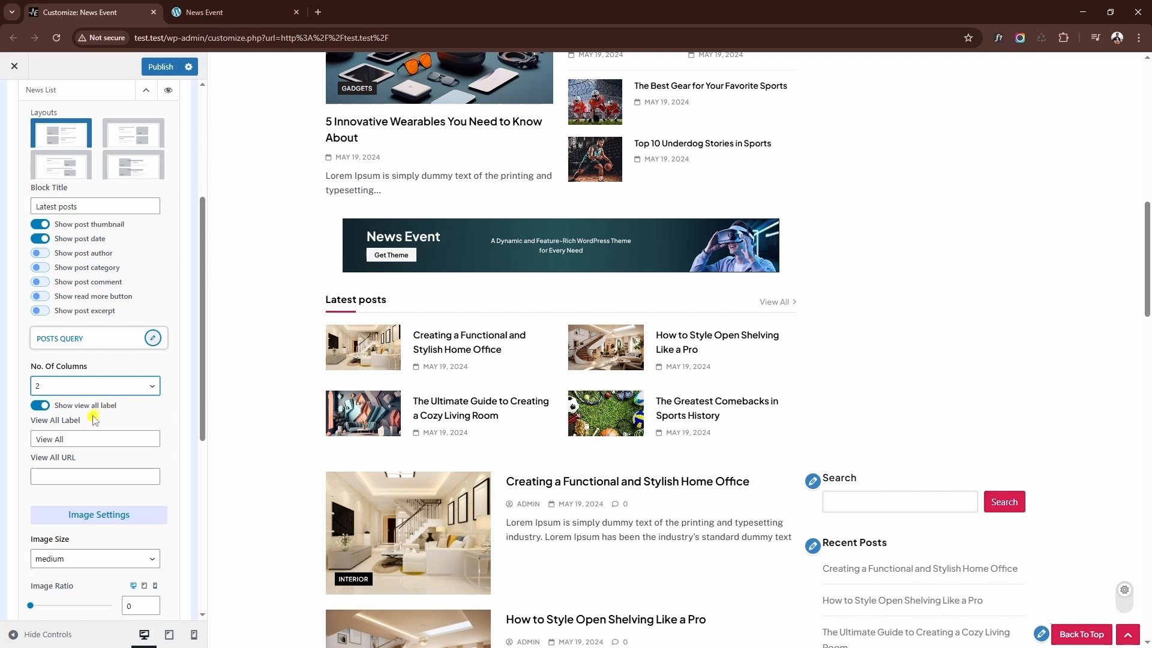
pyautogui.scroll(-1, 46, 420)
pyautogui.scroll(-2, 57, 426)
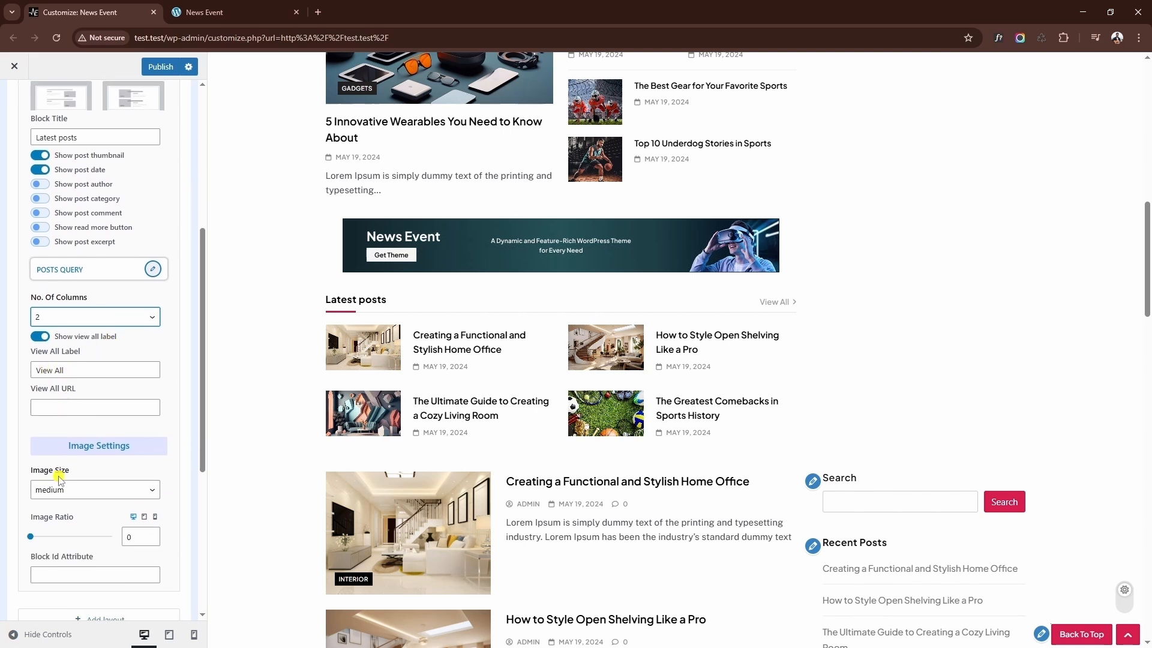
pyautogui.scroll(4, 107, 528)
# Set the News List posts query to Random order with 6 posts, and collapse the block's settings
pyautogui.click(152, 388)
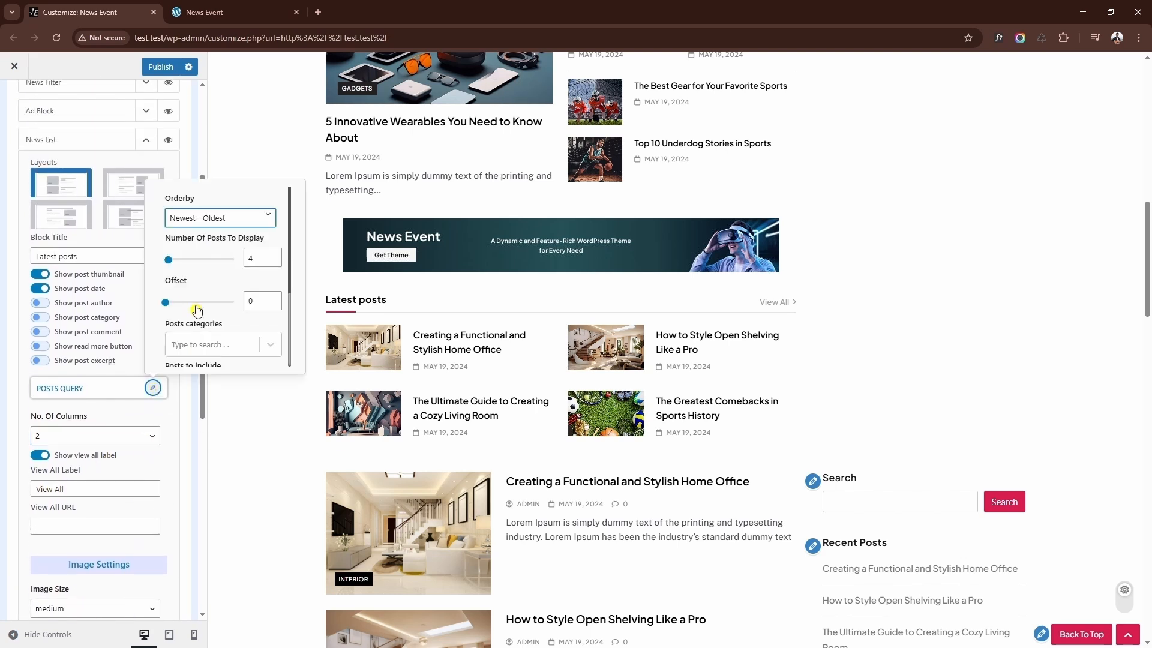
pyautogui.click(214, 224)
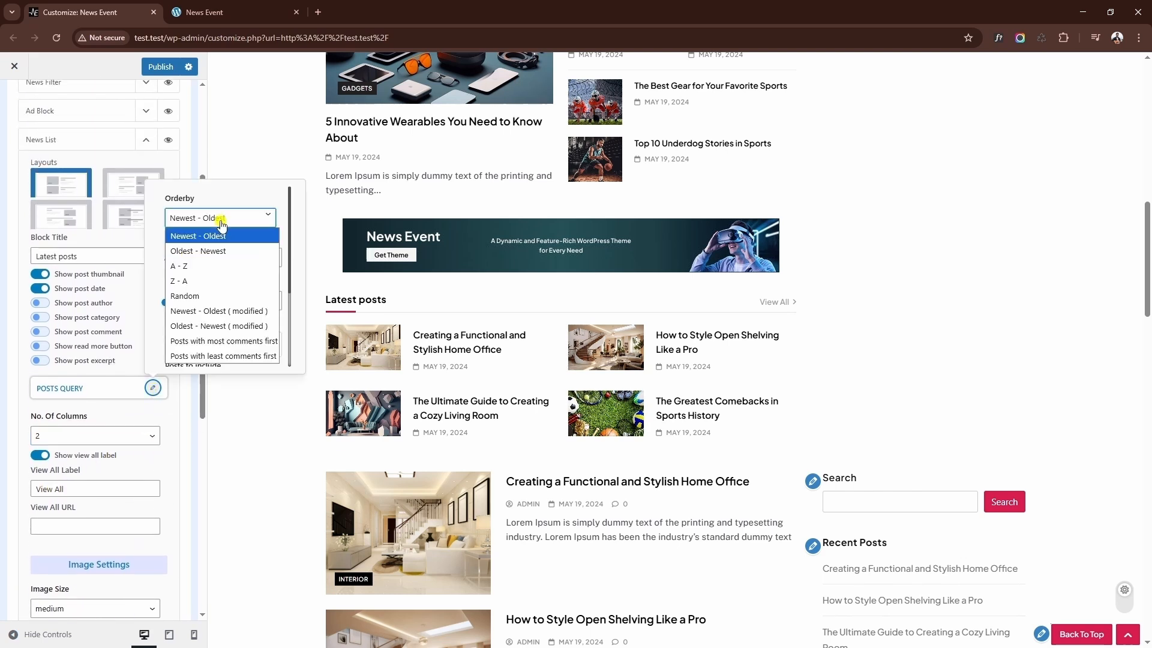
pyautogui.click(195, 296)
pyautogui.click(273, 255)
pyautogui.click(273, 254)
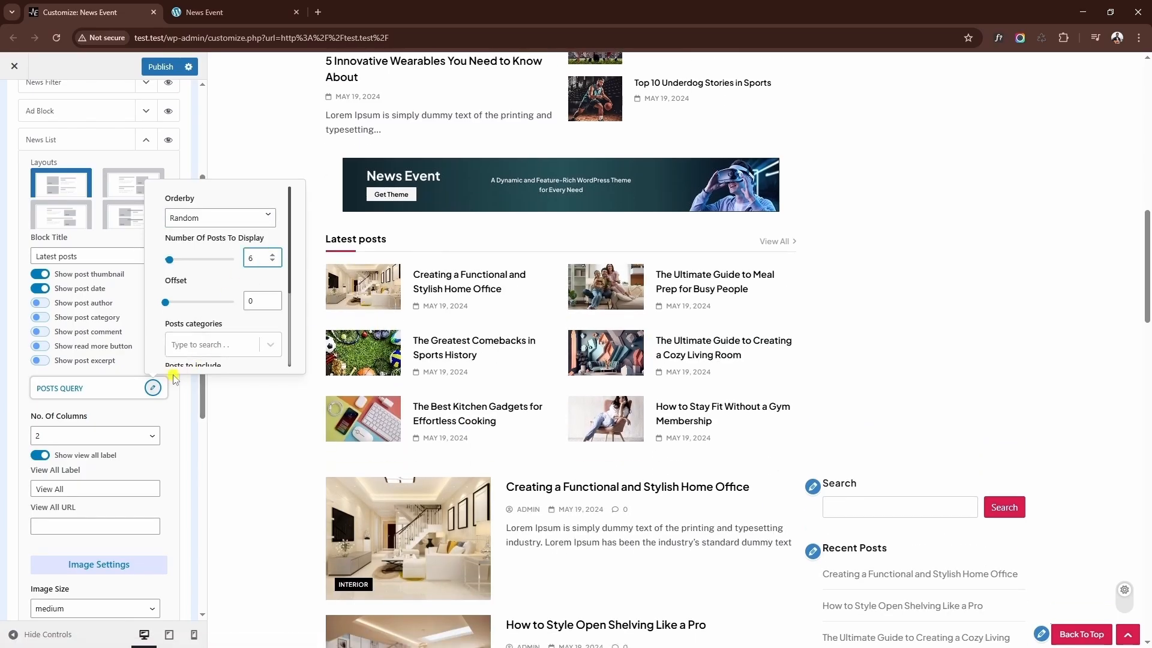
pyautogui.click(153, 387)
pyautogui.scroll(1, 160, 265)
pyautogui.click(147, 180)
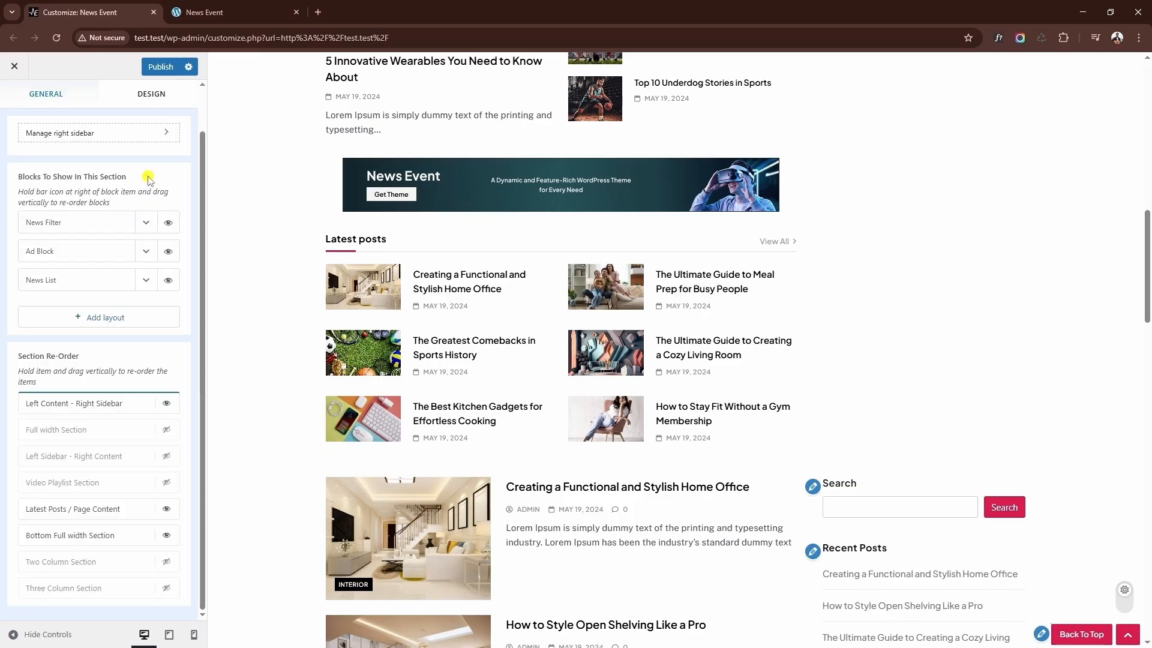
# Add a News Carousel block below the News List and open its settings
pyautogui.click(111, 318)
pyautogui.click(81, 394)
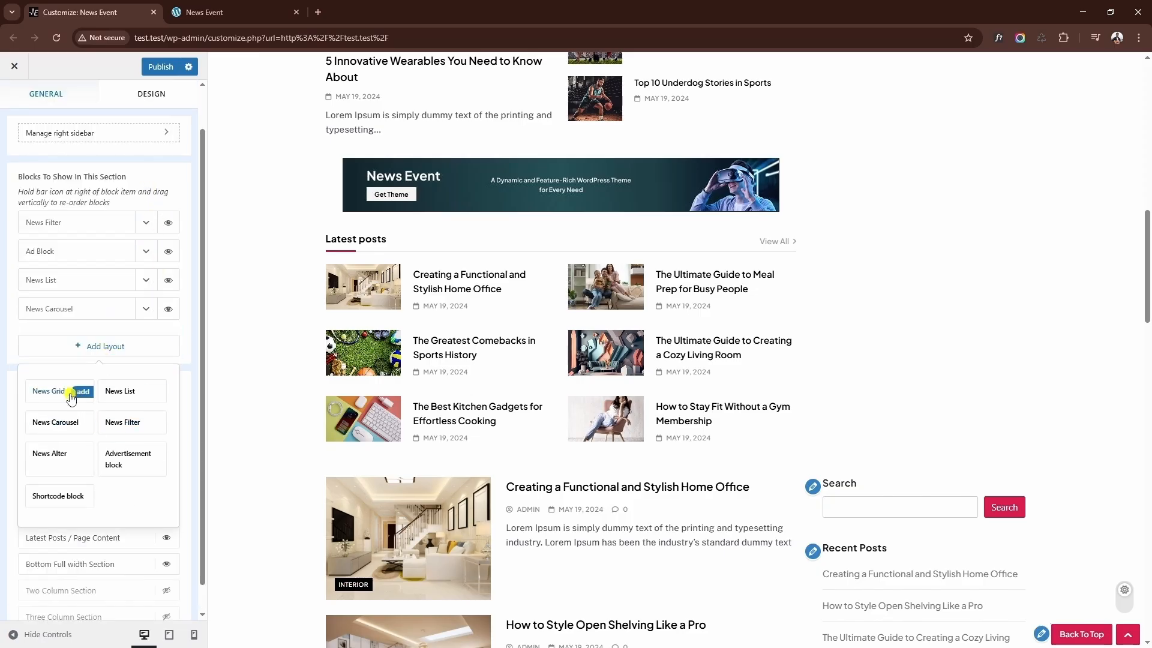
pyautogui.scroll(-3, 300, 329)
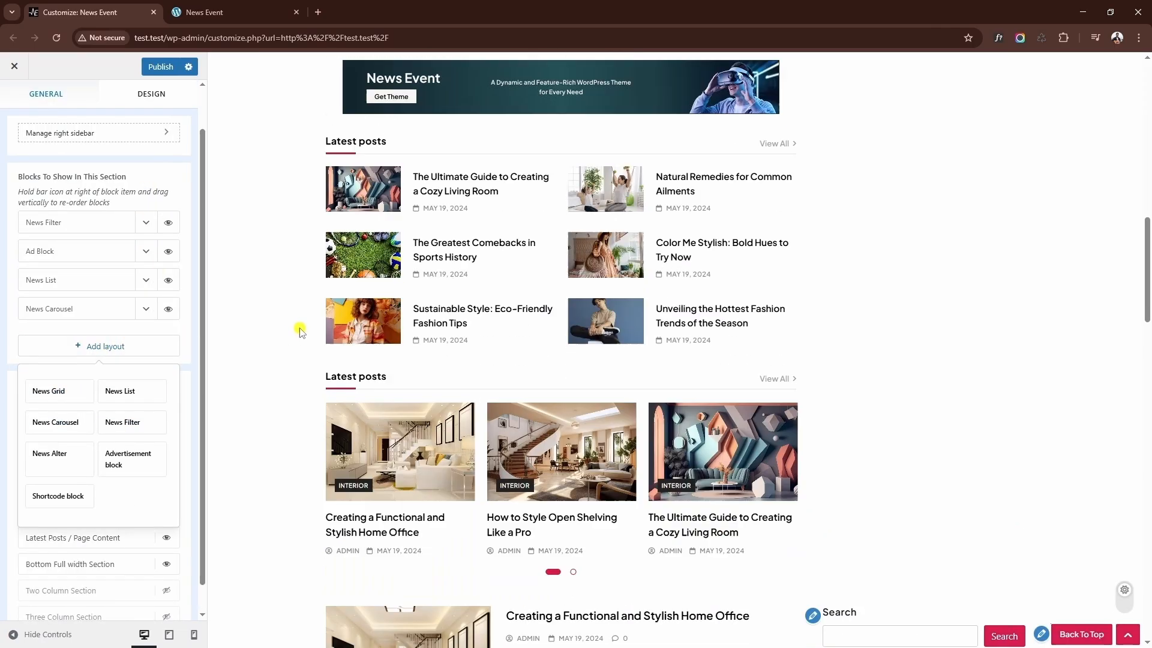
pyautogui.click(147, 310)
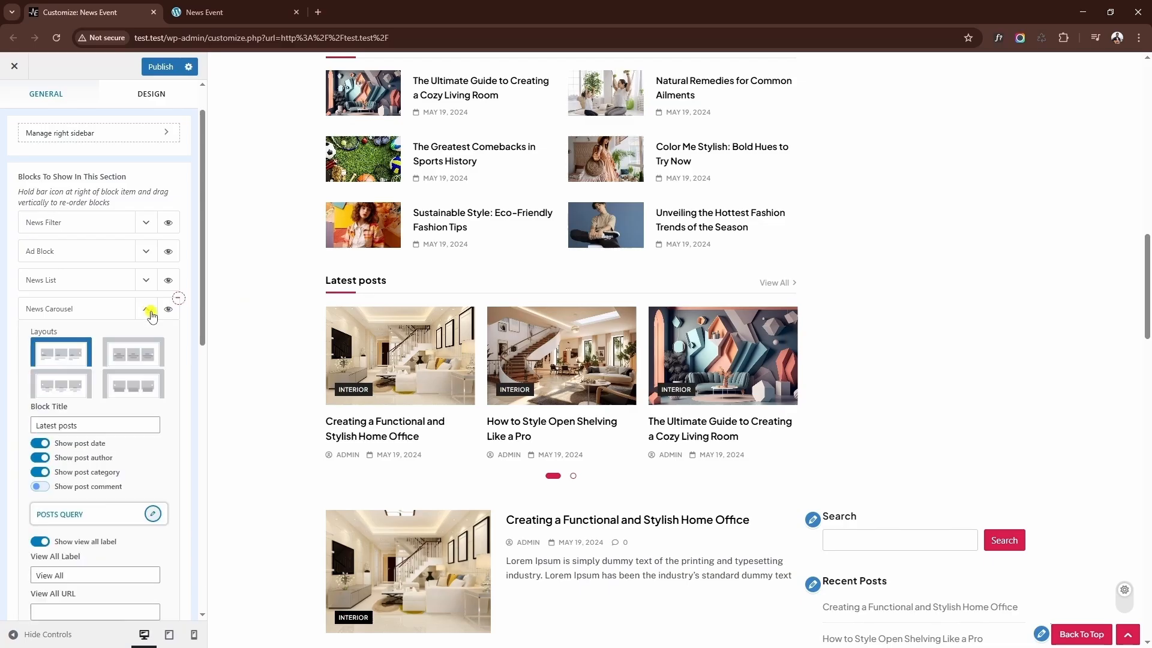
# Apply the second layout to the News Carousel and hide its post author and post category
pyautogui.scroll(-1, 144, 315)
pyautogui.click(133, 319)
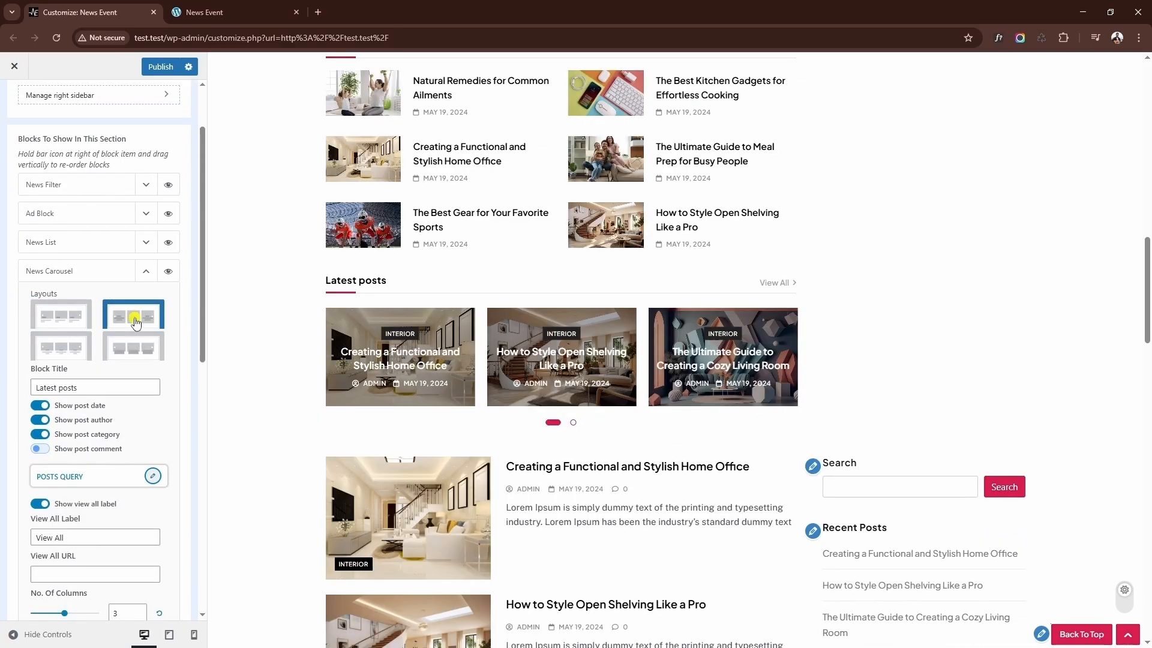
pyautogui.scroll(-2, 123, 324)
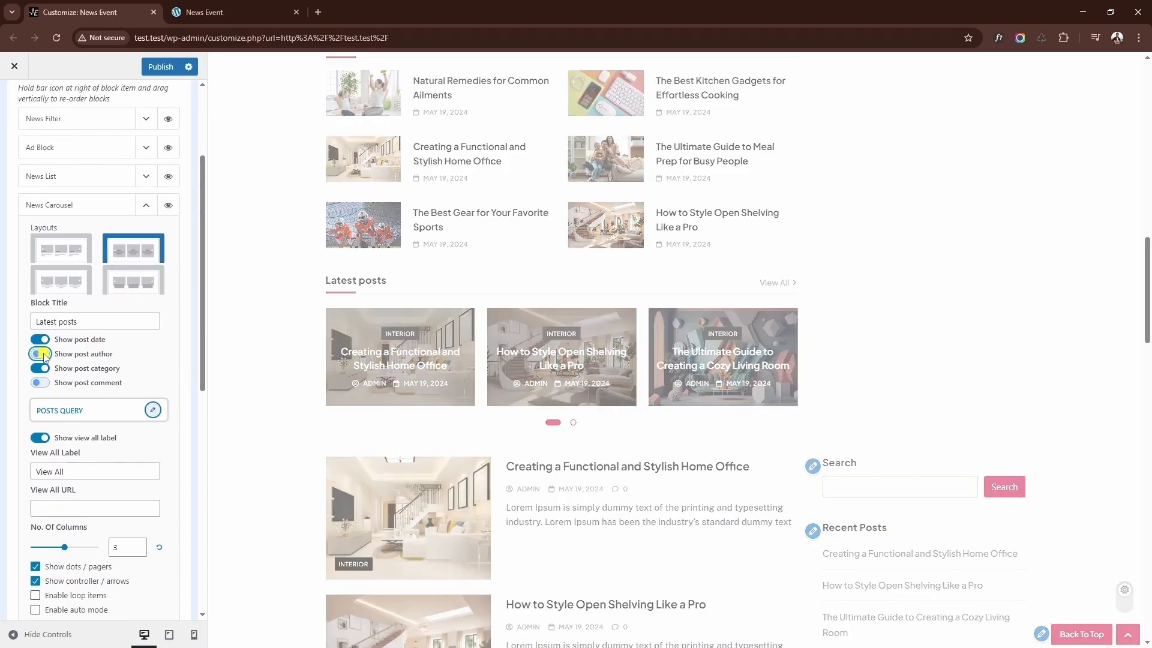
pyautogui.click(42, 369)
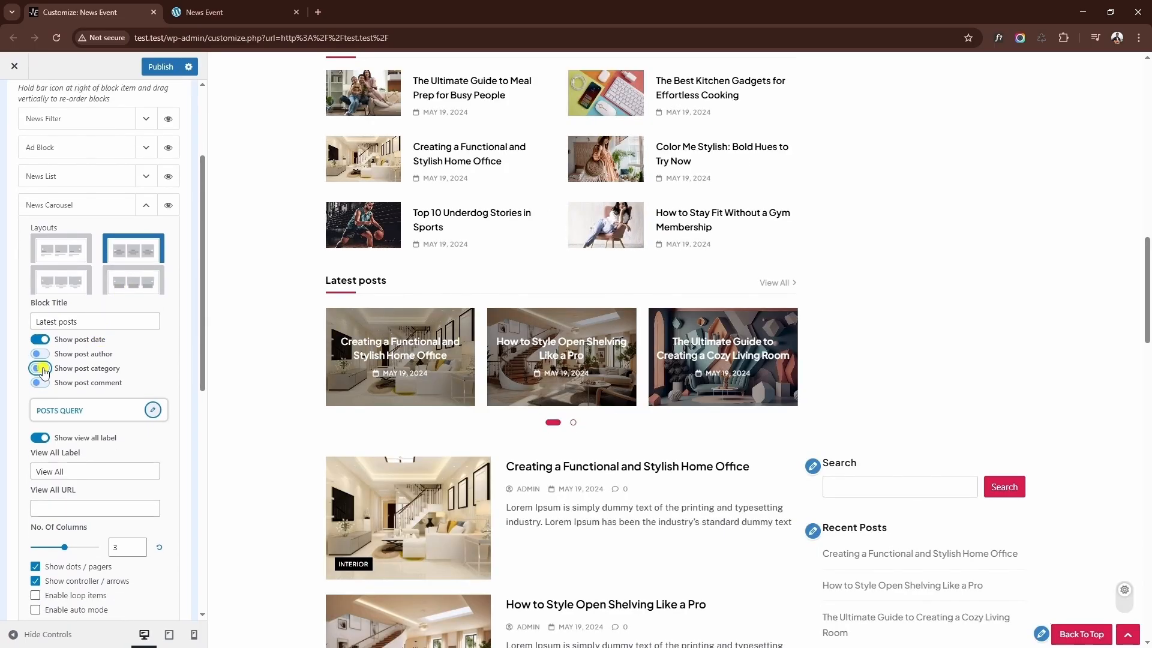
# Enable loop items and auto mode for the News Carousel, and turn off its dots / pagers
pyautogui.scroll(-4, 60, 366)
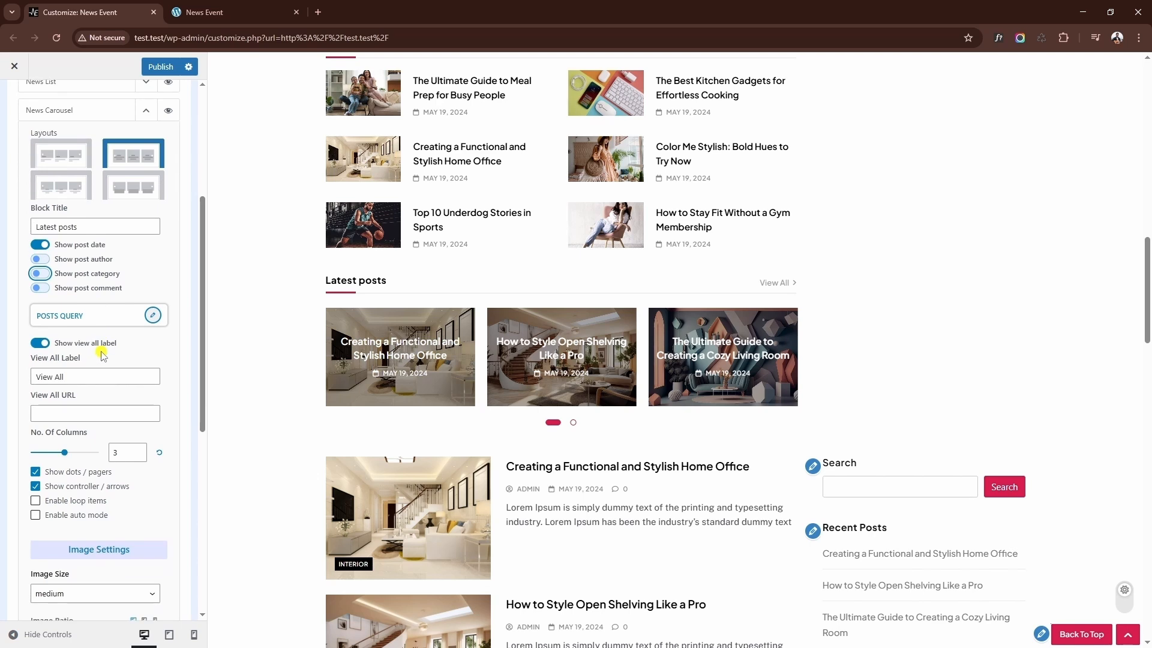
pyautogui.scroll(-2, 103, 351)
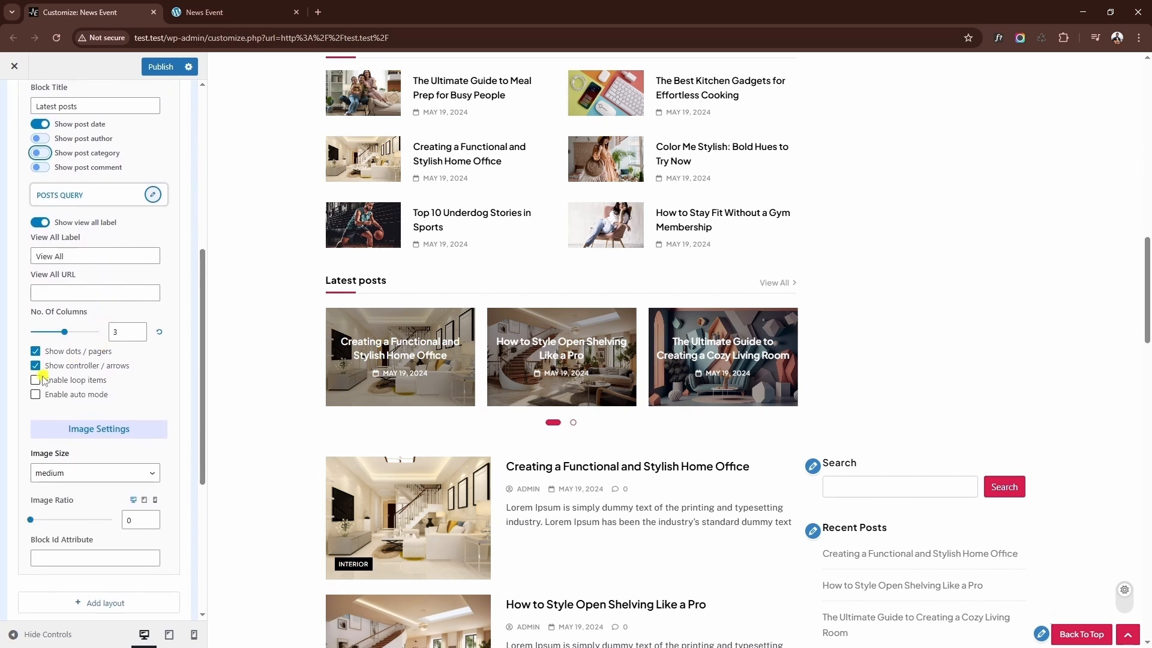
pyautogui.click(56, 391)
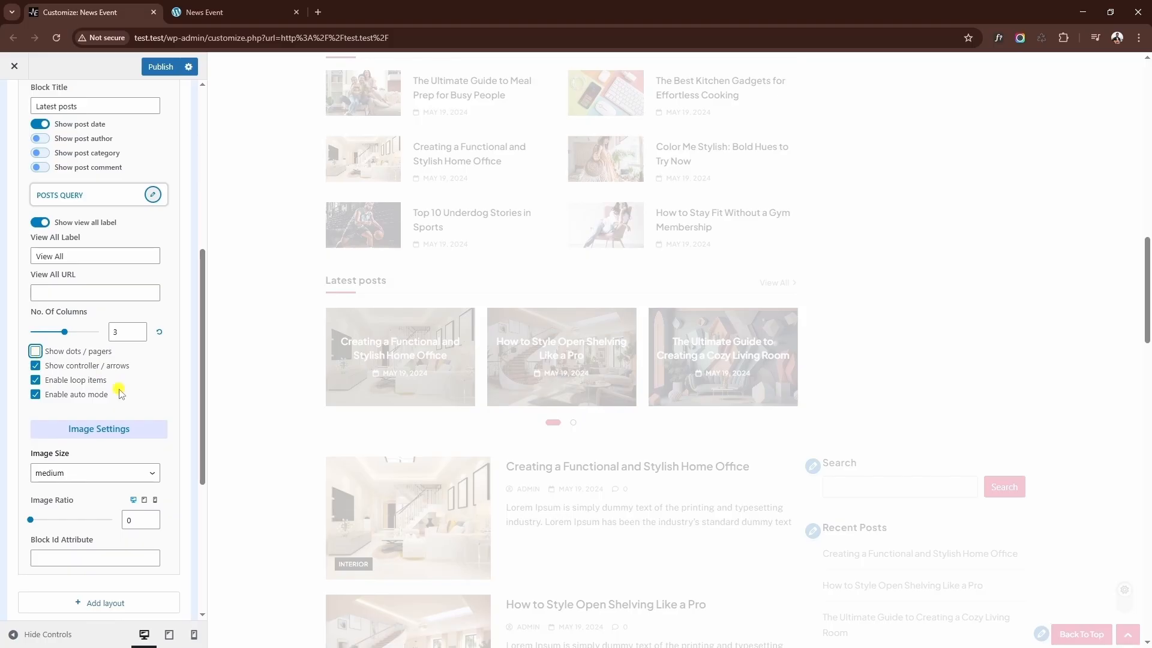
# Set the News Carousel's image ratio to 0.8
pyautogui.scroll(-3, 124, 396)
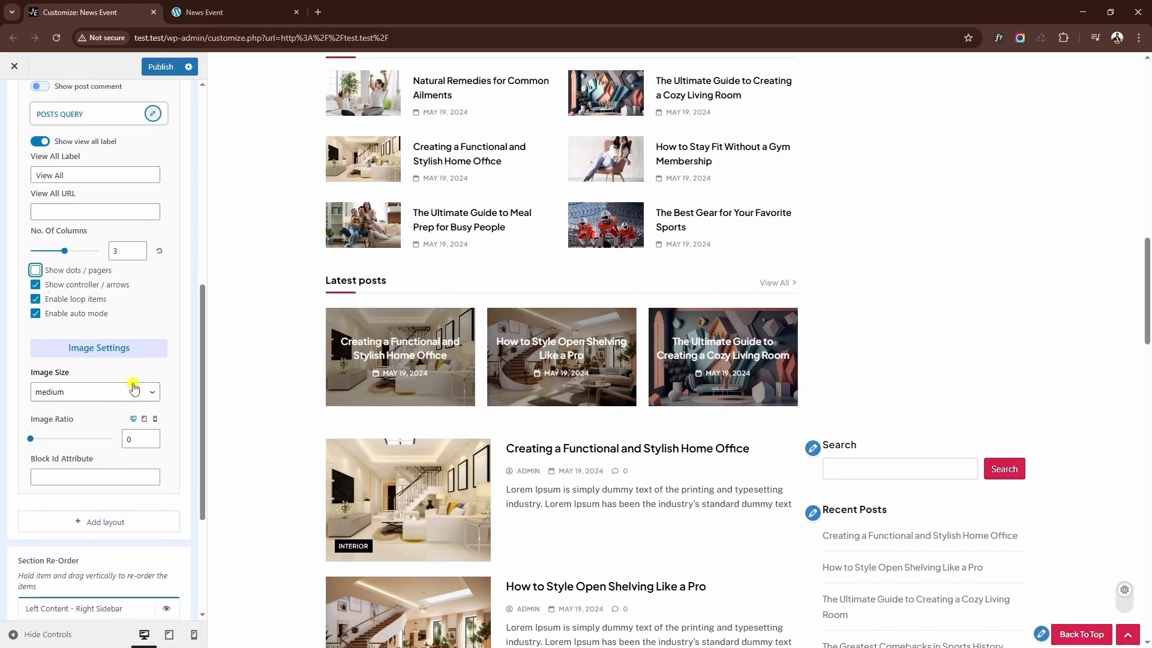
pyautogui.click(43, 430)
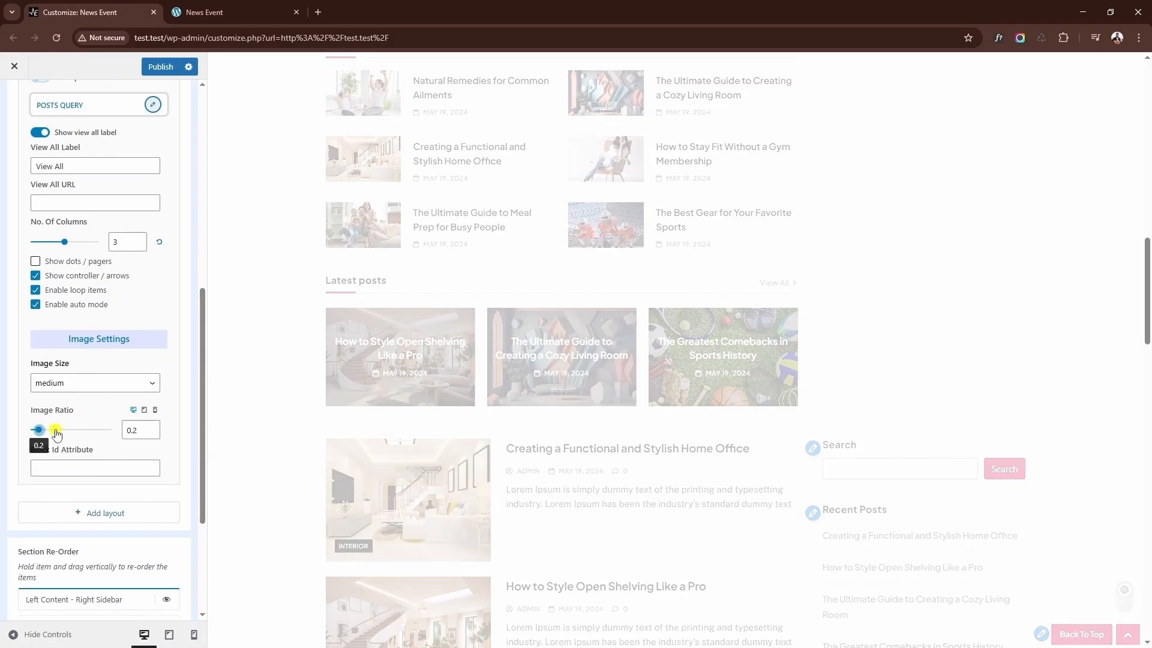
pyautogui.click(153, 429)
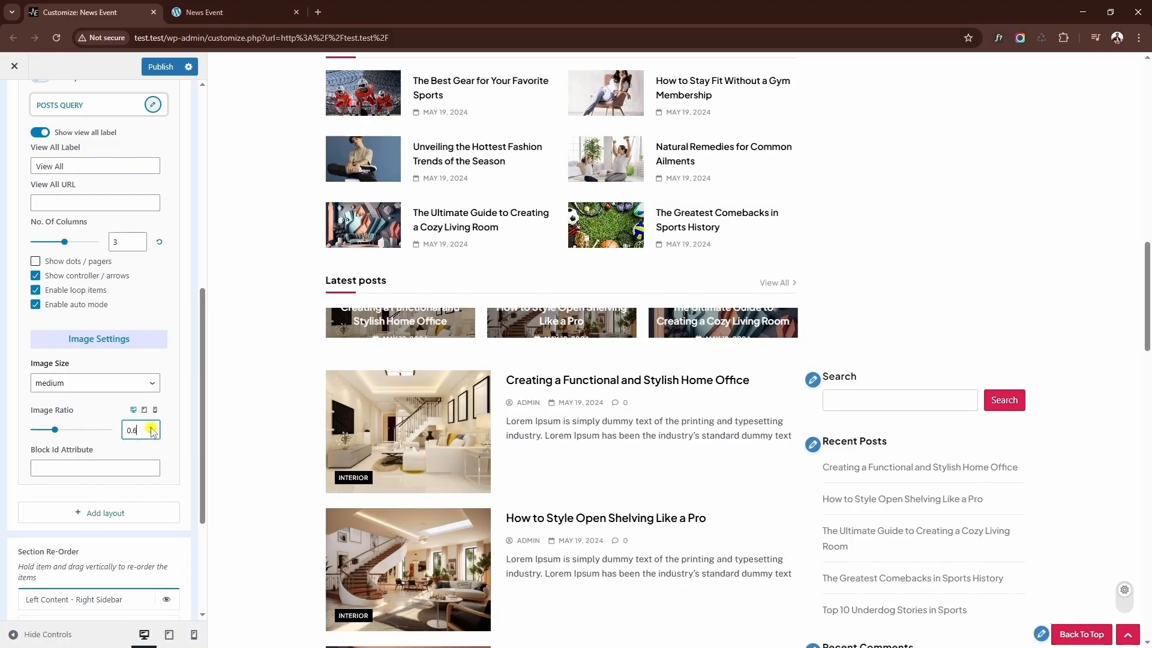
pyautogui.click(153, 428)
pyautogui.click(152, 428)
# Order the News Carousel's posts query A - Z and close the query options
pyautogui.scroll(2, 166, 369)
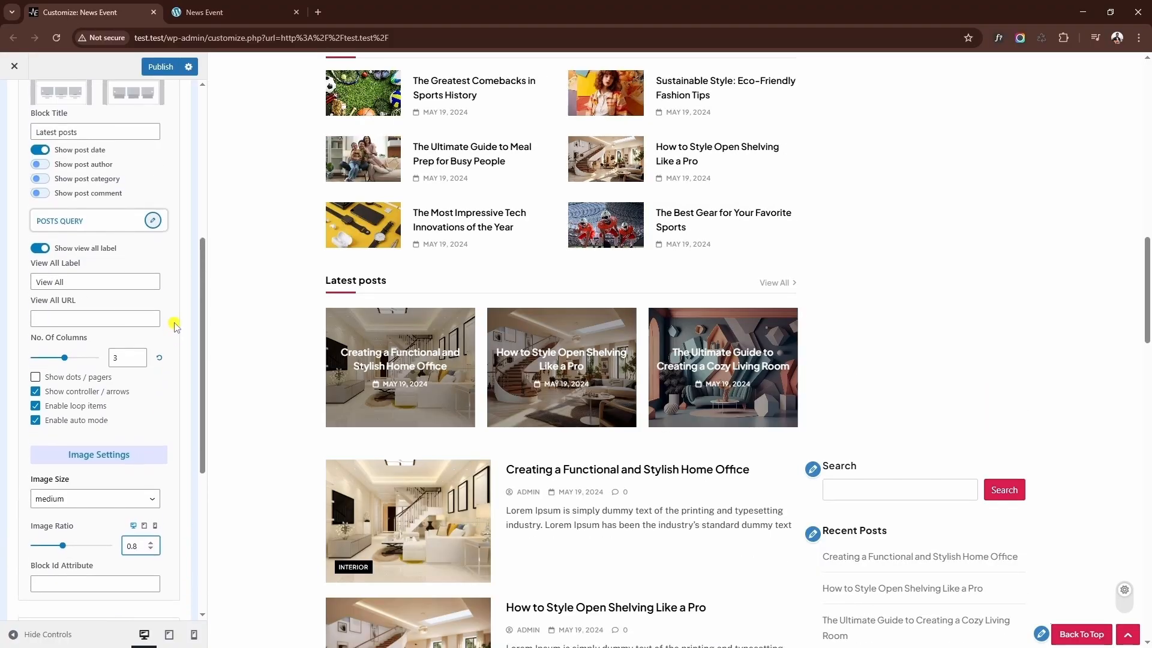
pyautogui.click(153, 222)
pyautogui.click(225, 273)
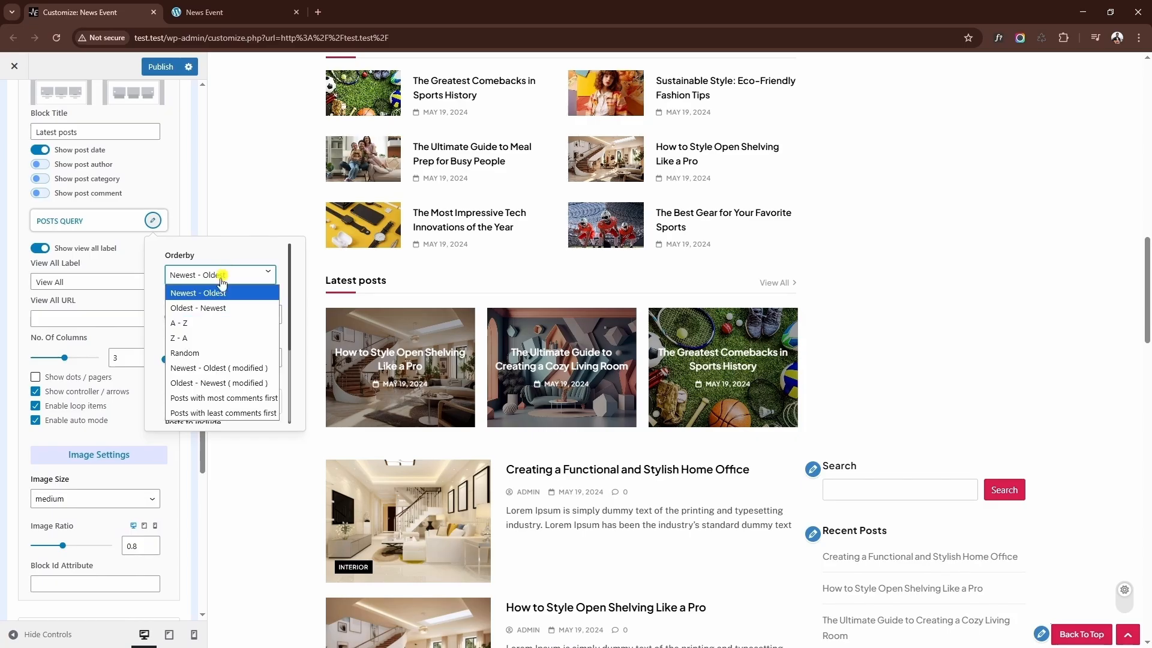
pyautogui.click(198, 327)
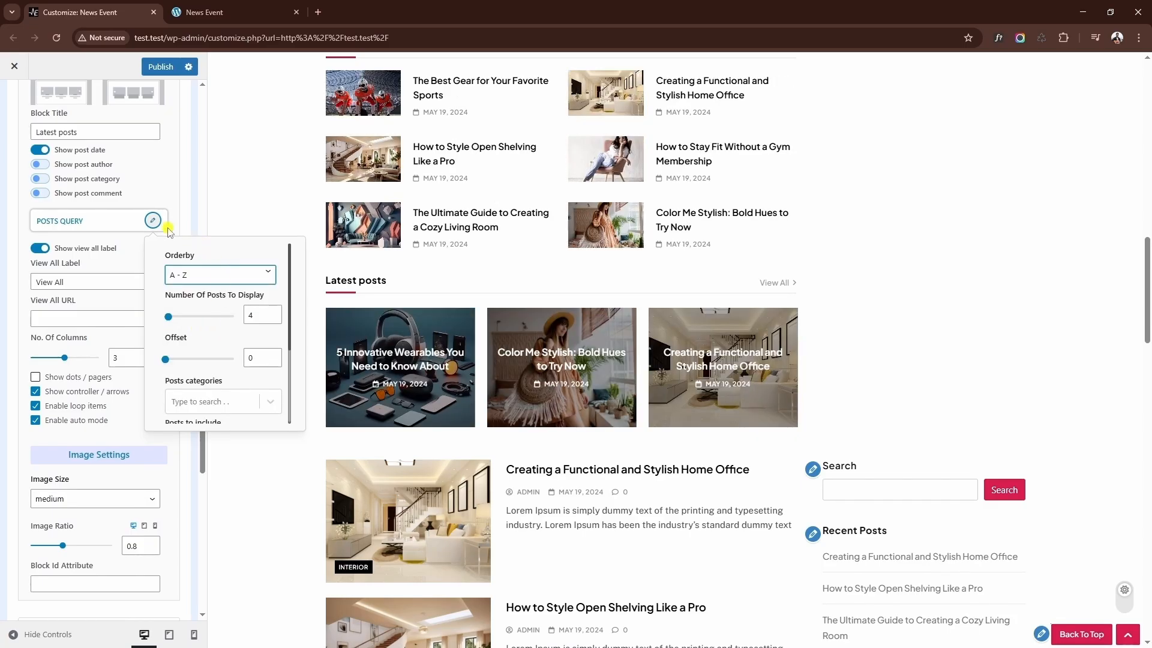
pyautogui.click(154, 222)
# Add a News Event : Posts List widget to the section's right sidebar from the full block library
pyautogui.scroll(6, 165, 228)
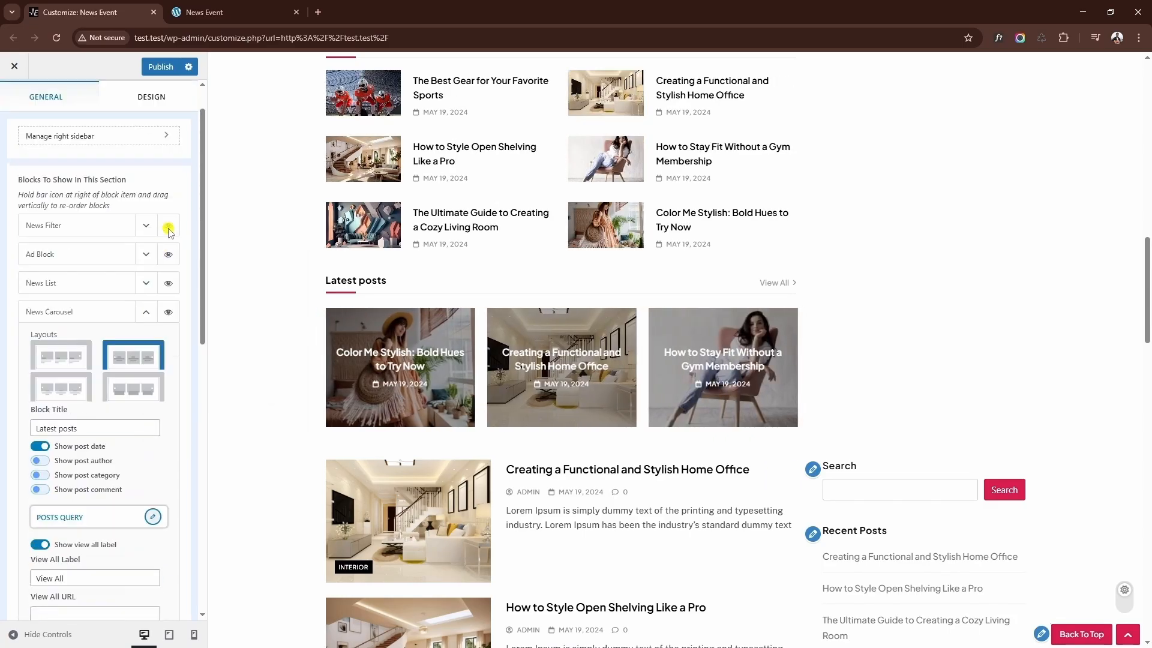
pyautogui.scroll(5, 798, 339)
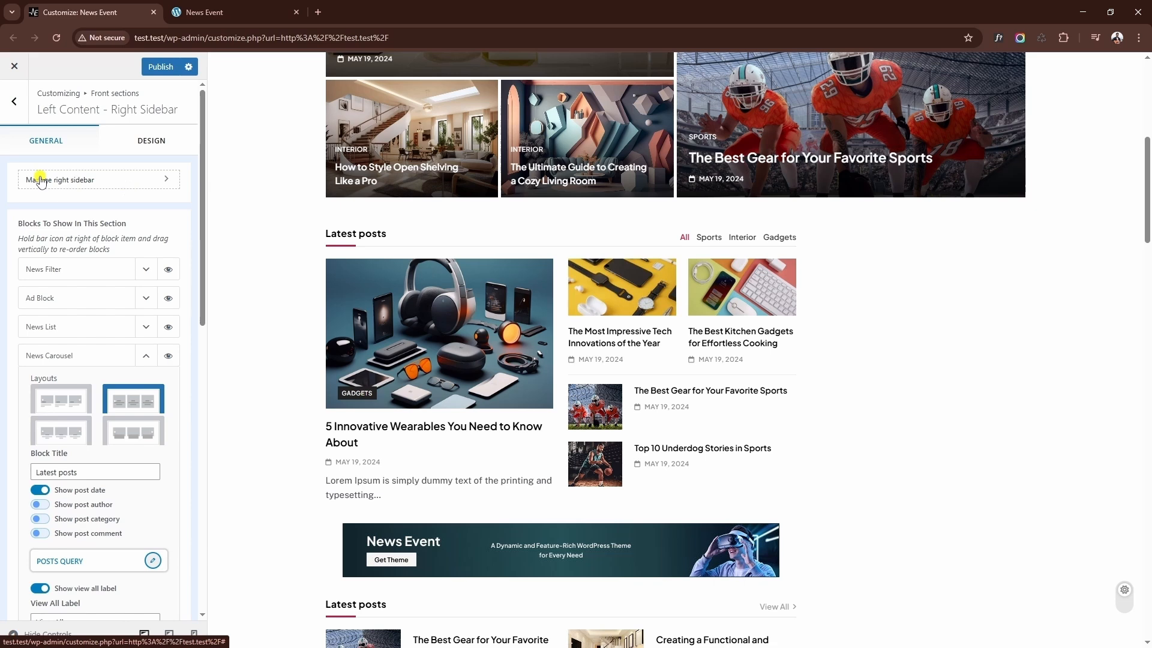
pyautogui.click(111, 182)
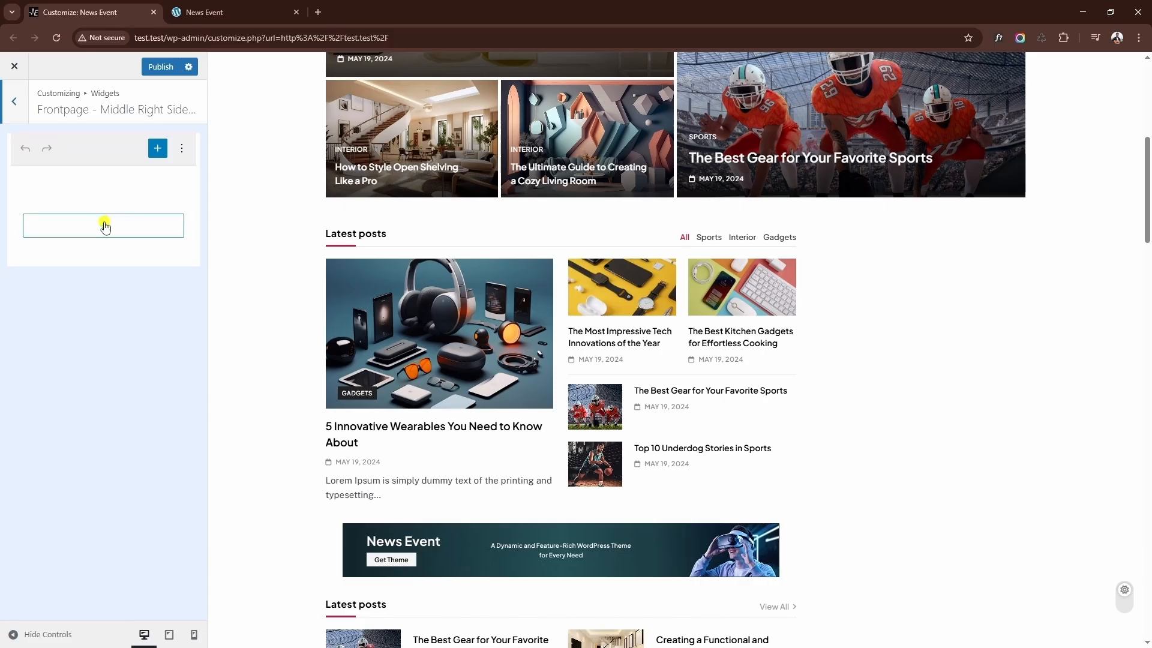
pyautogui.click(103, 225)
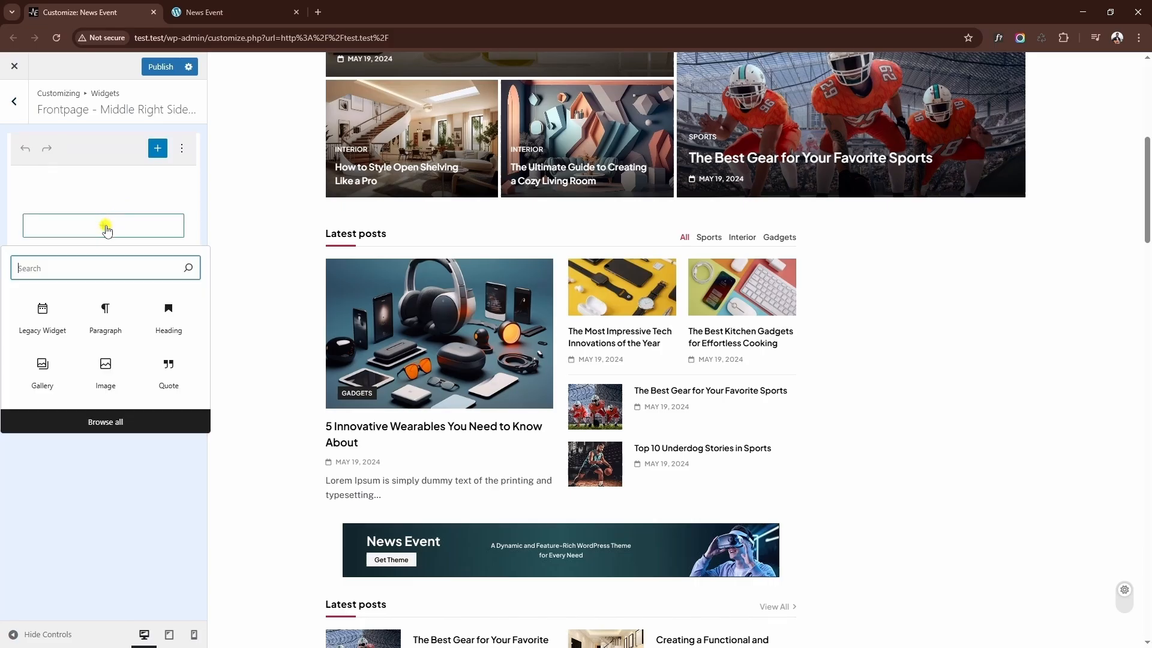
pyautogui.click(112, 422)
pyautogui.scroll(-5, 354, 327)
pyautogui.scroll(-12, 354, 318)
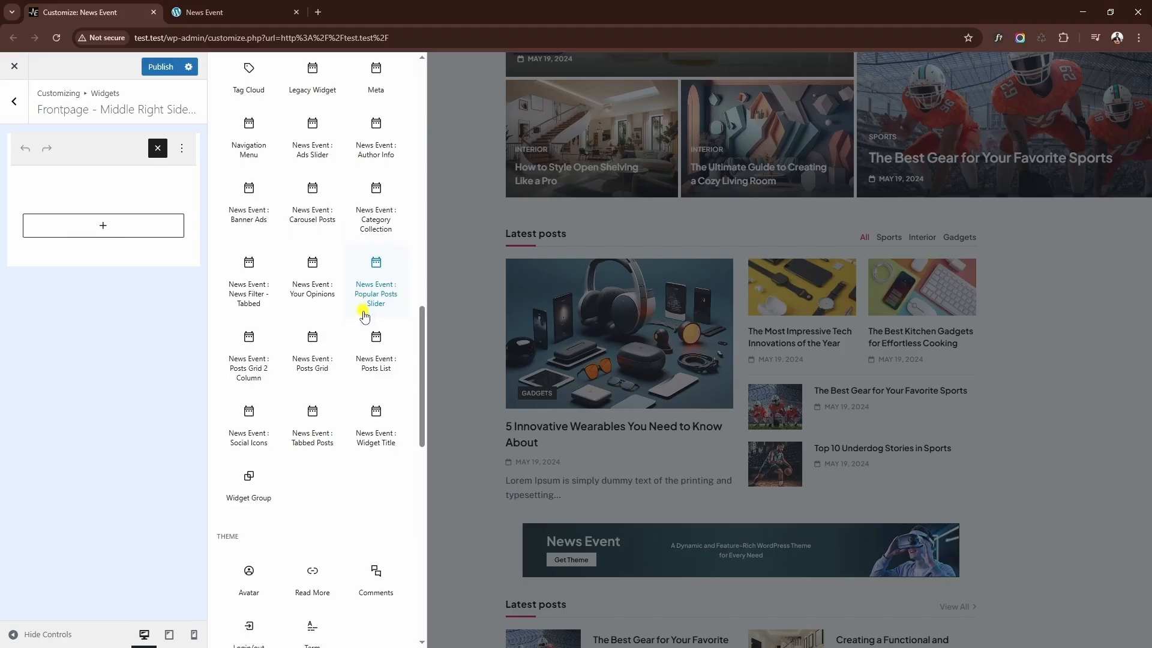
pyautogui.click(378, 359)
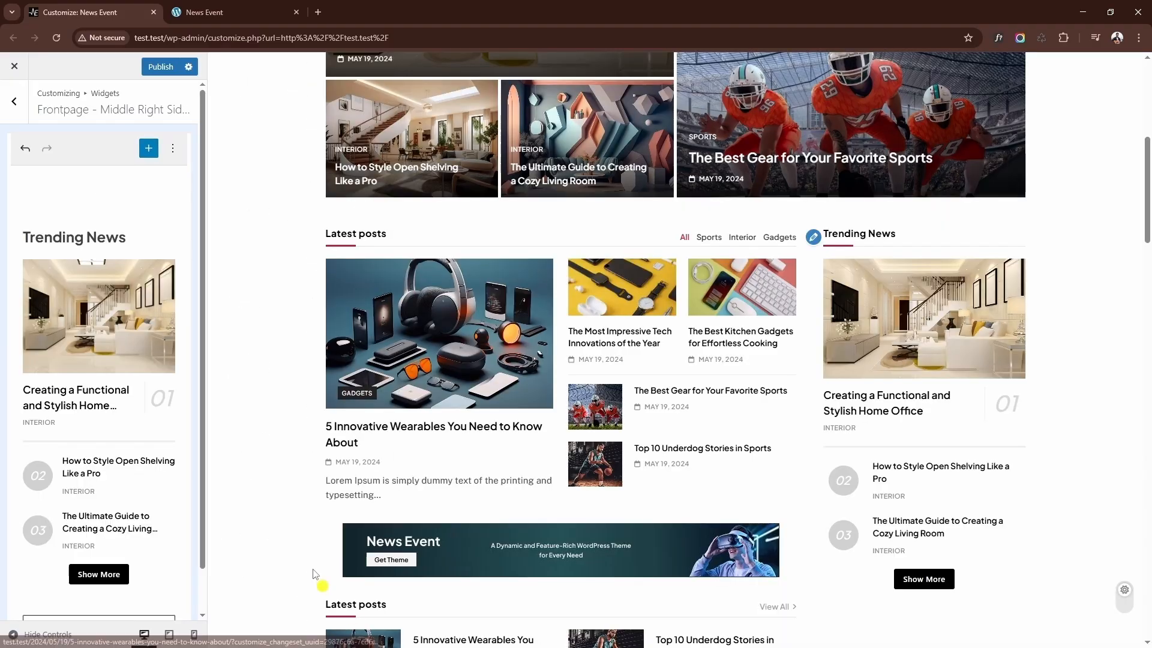
# Open the Posts List widget's settings and check its category choices without selecting one
pyautogui.click(144, 344)
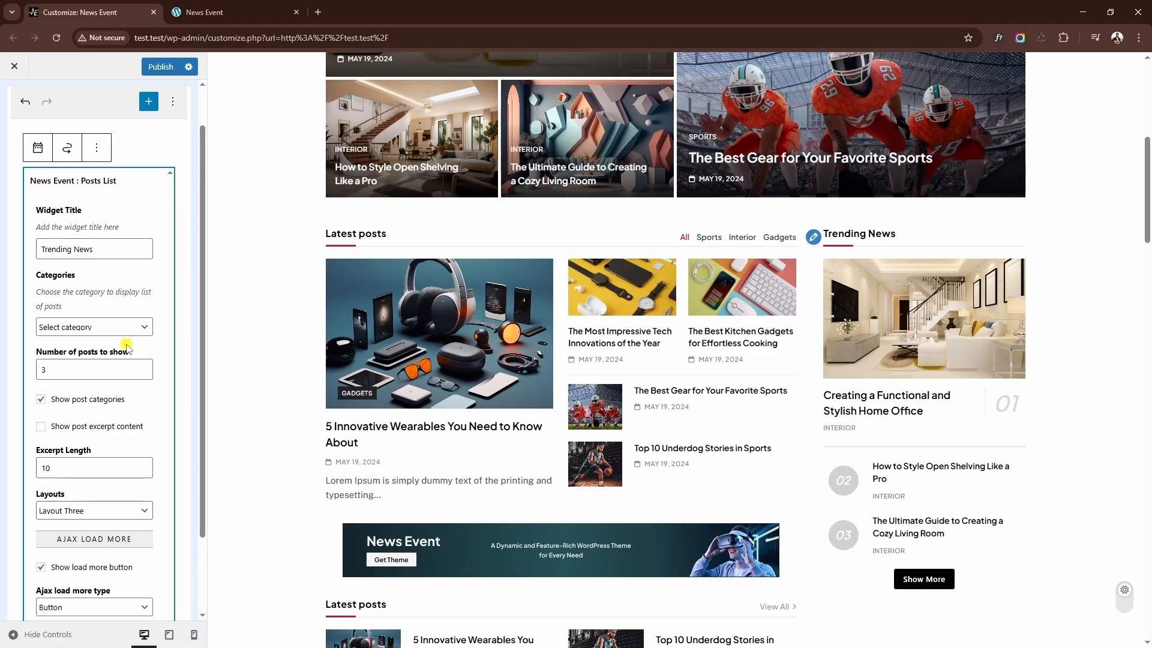
pyautogui.scroll(-2, 127, 348)
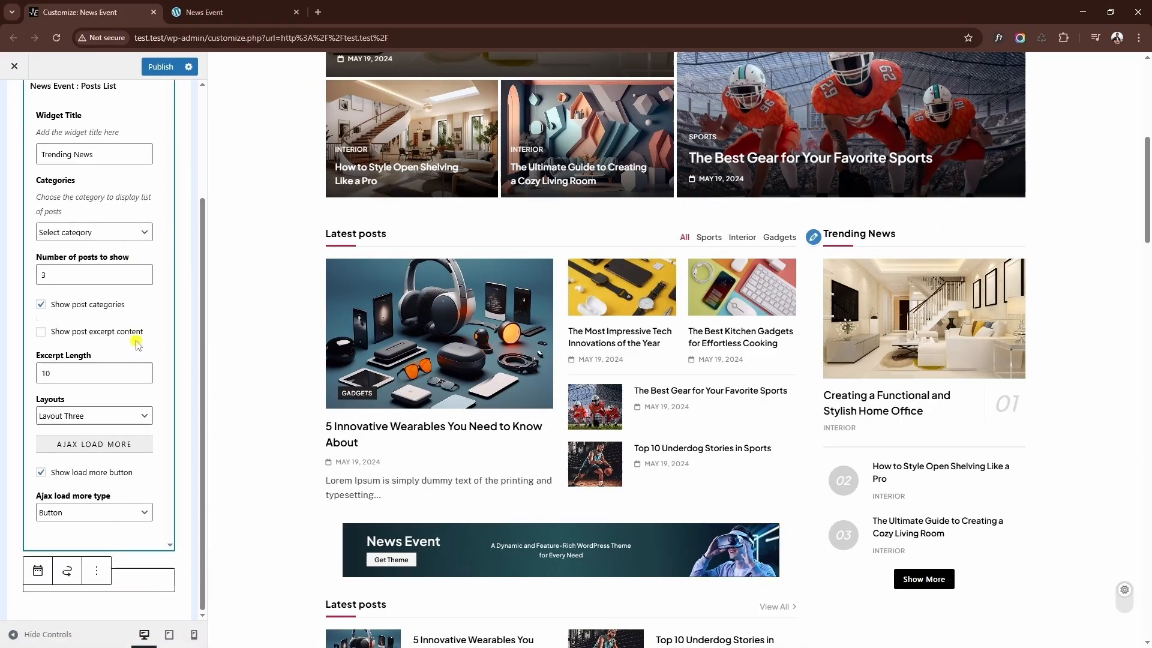
pyautogui.click(58, 239)
pyautogui.click(82, 235)
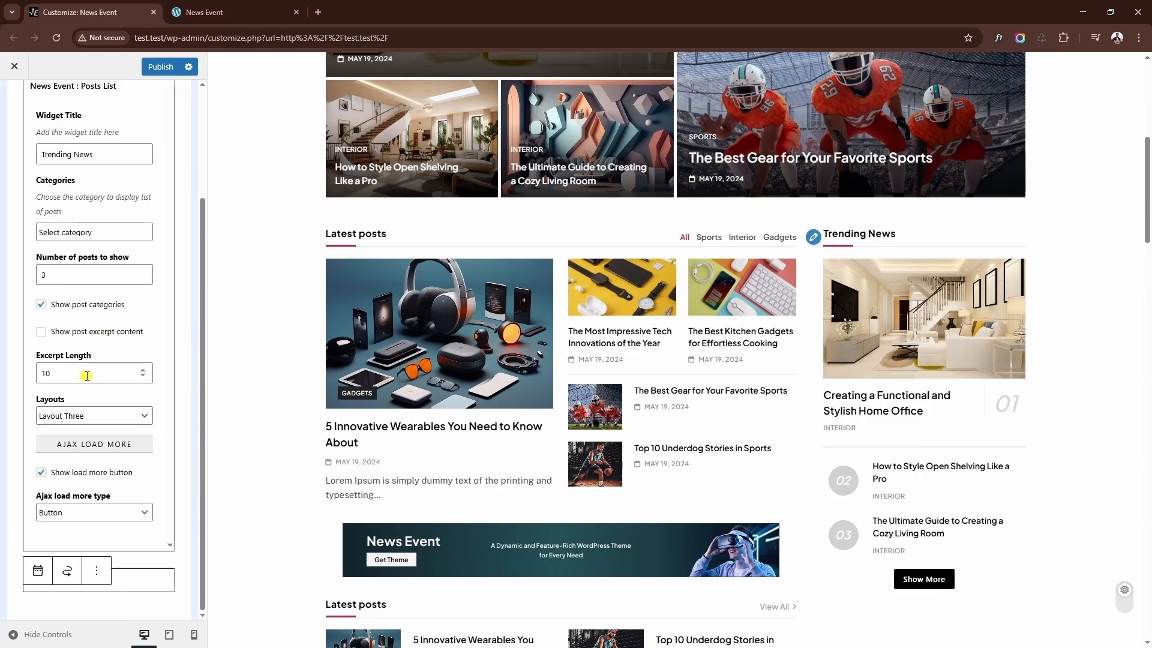
# Keep Layout Three for the Posts List widget and turn off its load more button
pyautogui.click(50, 423)
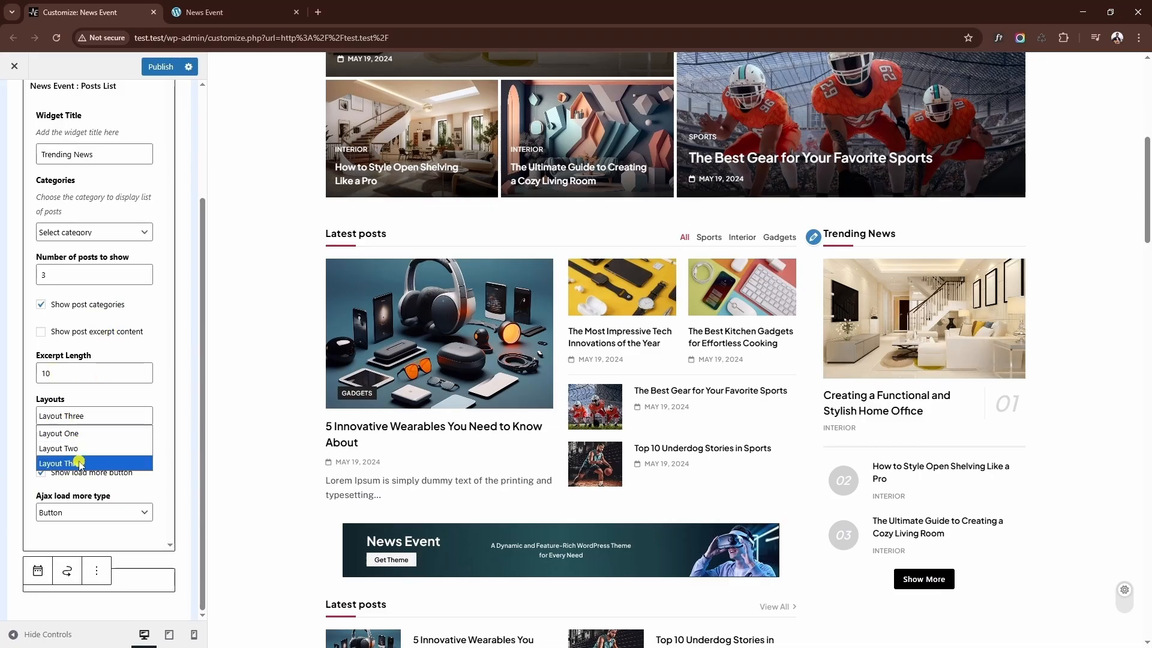
pyautogui.click(87, 417)
pyautogui.click(42, 474)
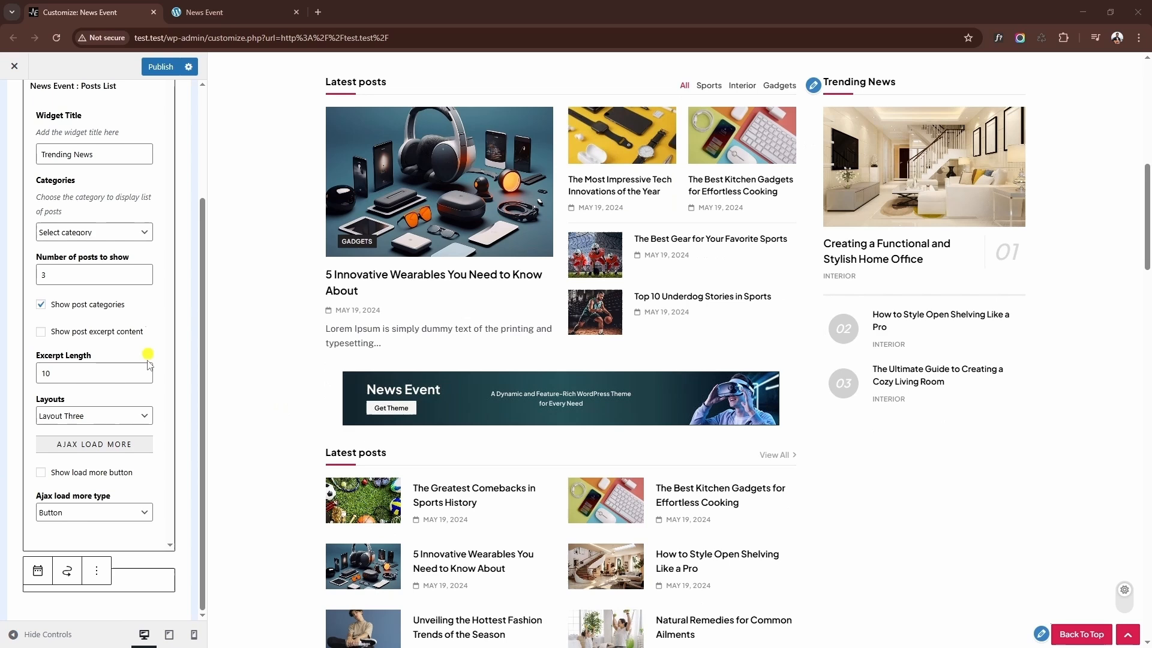
# Add a News Event : Social Icons widget below the Posts List in the Frontpage - Middle Right Sidebar
pyautogui.click(150, 578)
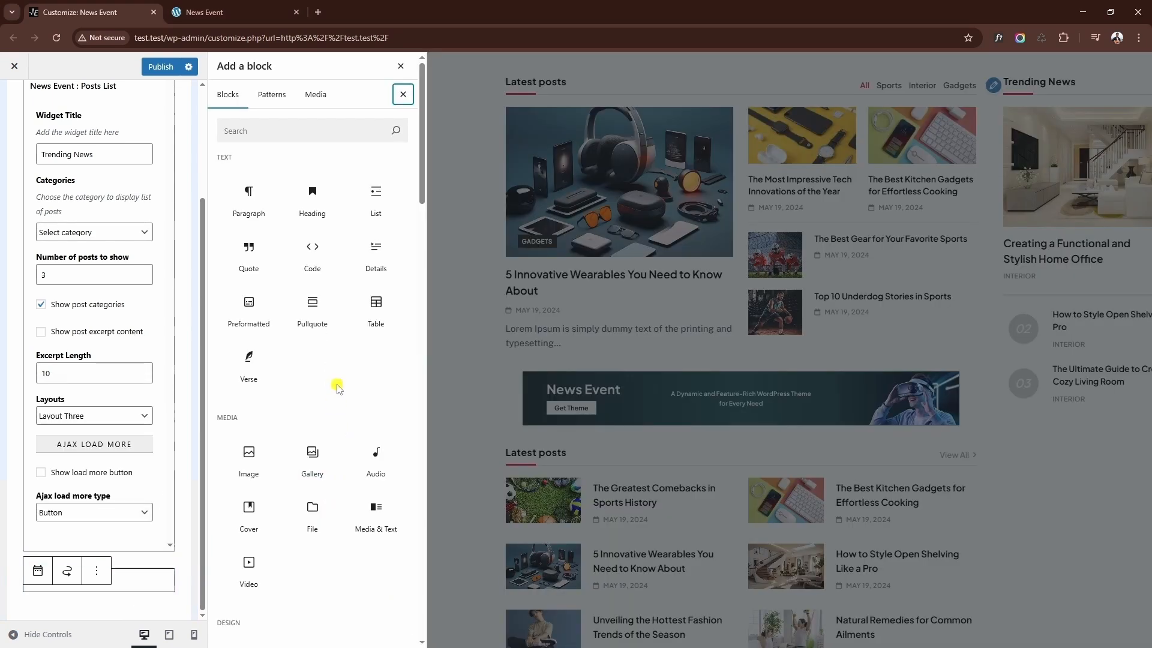
pyautogui.scroll(-15, 334, 380)
pyautogui.scroll(-4, 348, 382)
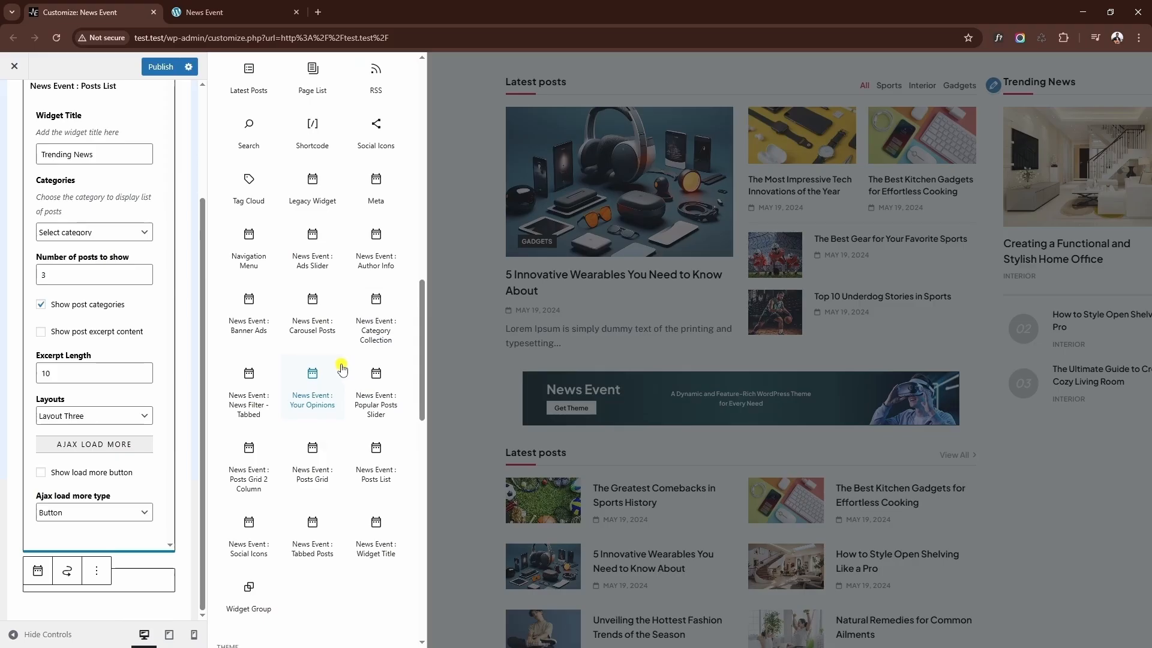
pyautogui.click(247, 540)
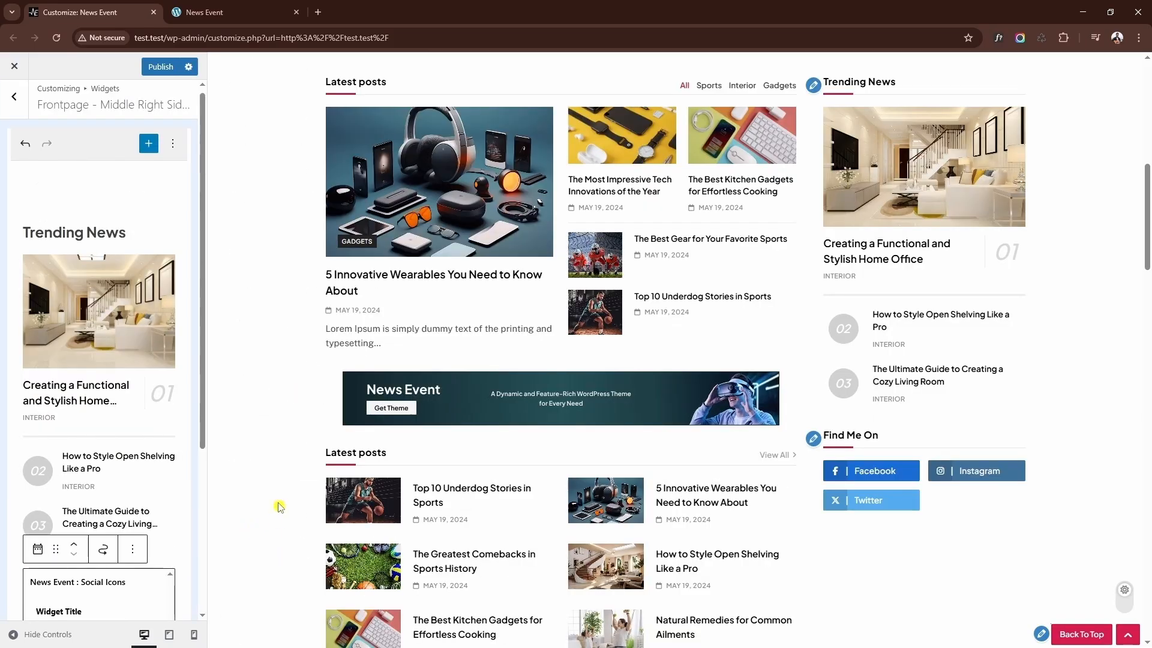
# Add a News Event : Banner Ads widget below the Social Icons widget from the full block library
pyautogui.scroll(-4, 116, 480)
pyautogui.click(114, 577)
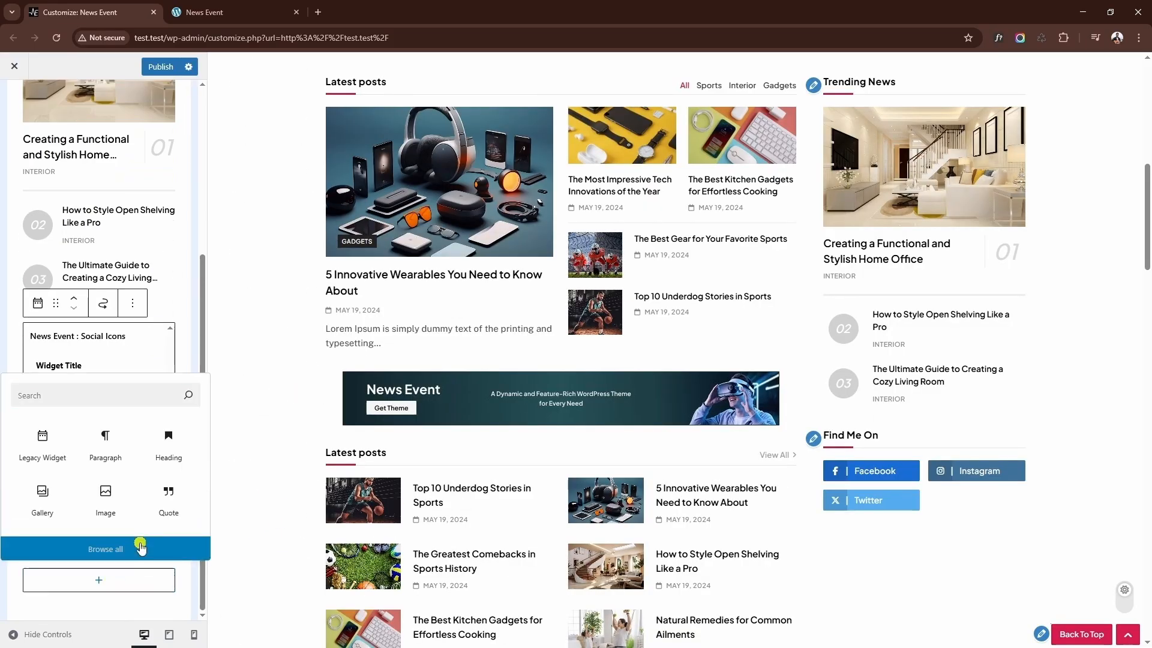
pyautogui.click(141, 548)
pyautogui.scroll(-10, 354, 372)
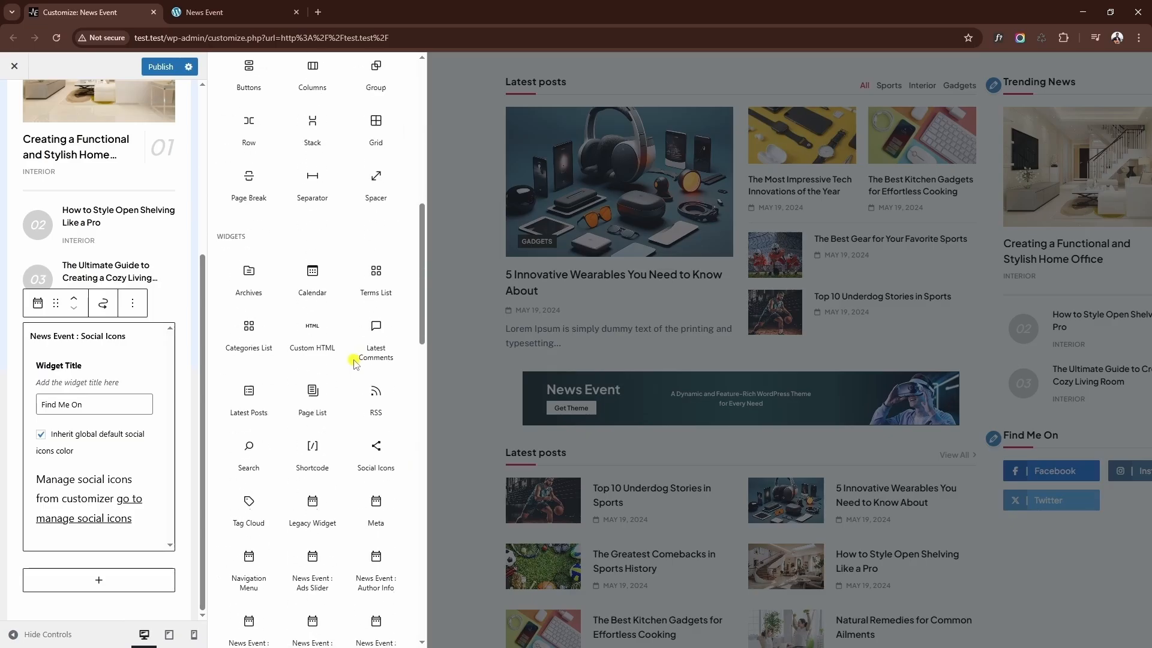
pyautogui.scroll(-5, 354, 363)
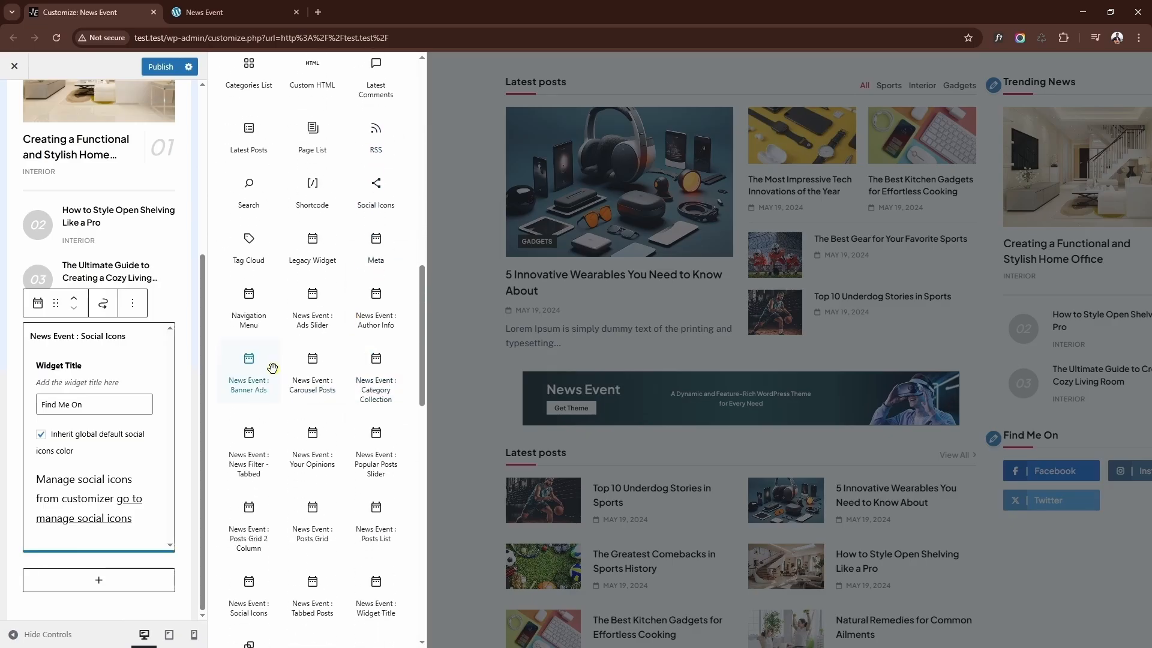
pyautogui.click(255, 378)
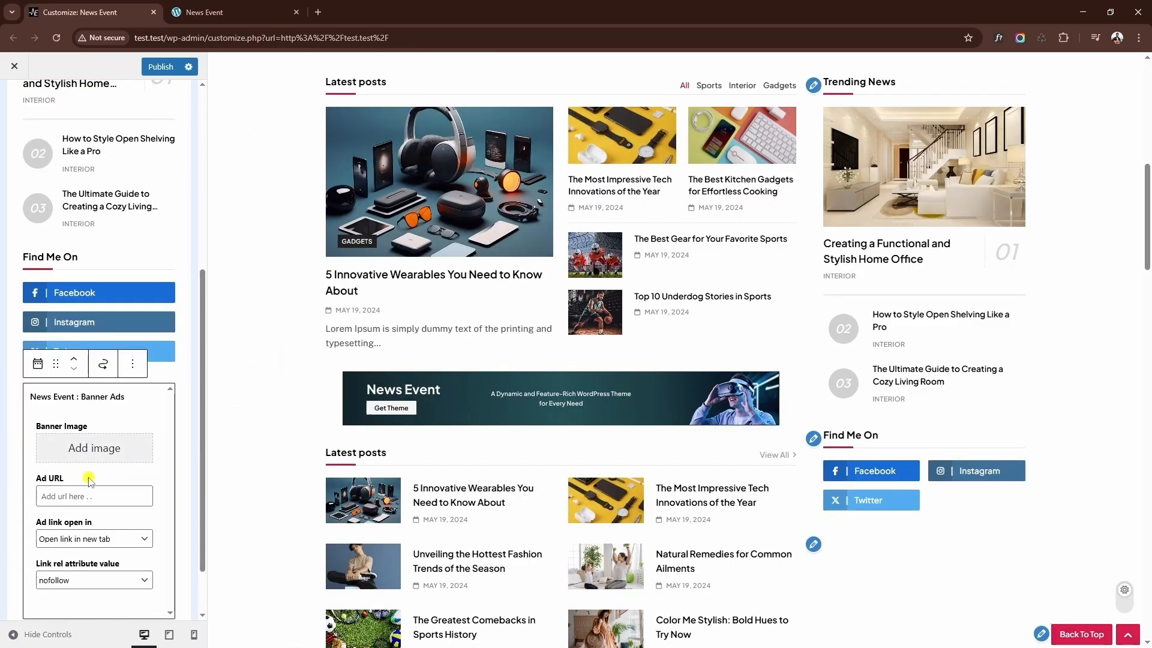
# Set the square News Event picture from the media library as the Banner Ads widget's banner image
pyautogui.click(92, 459)
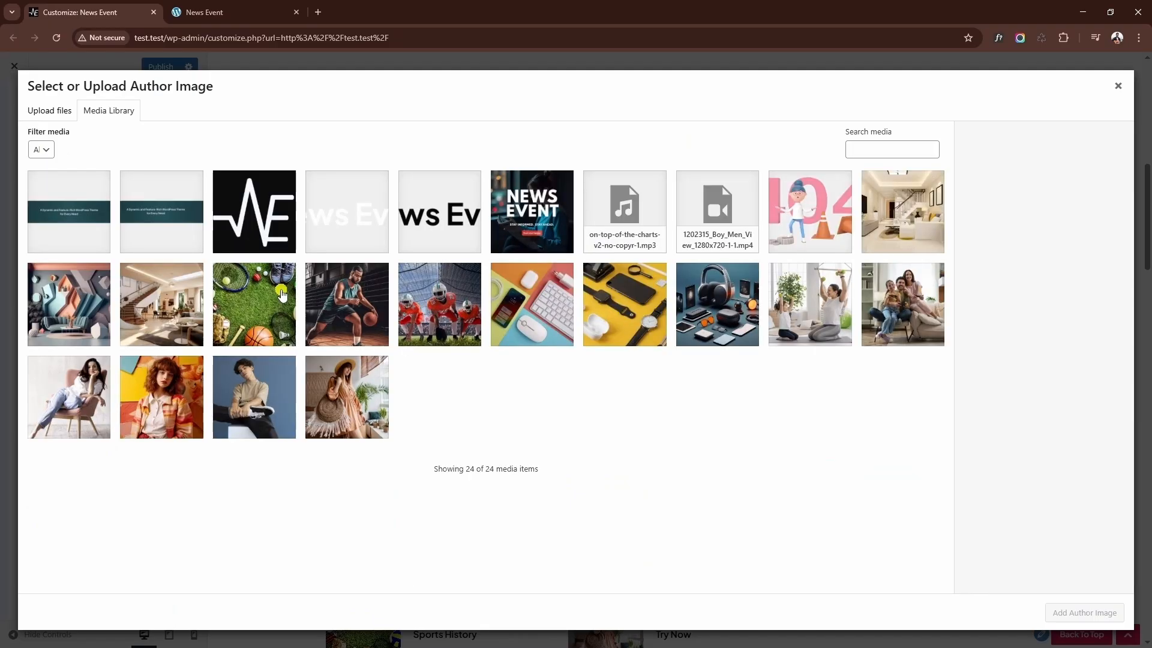
pyautogui.click(548, 228)
pyautogui.click(1085, 612)
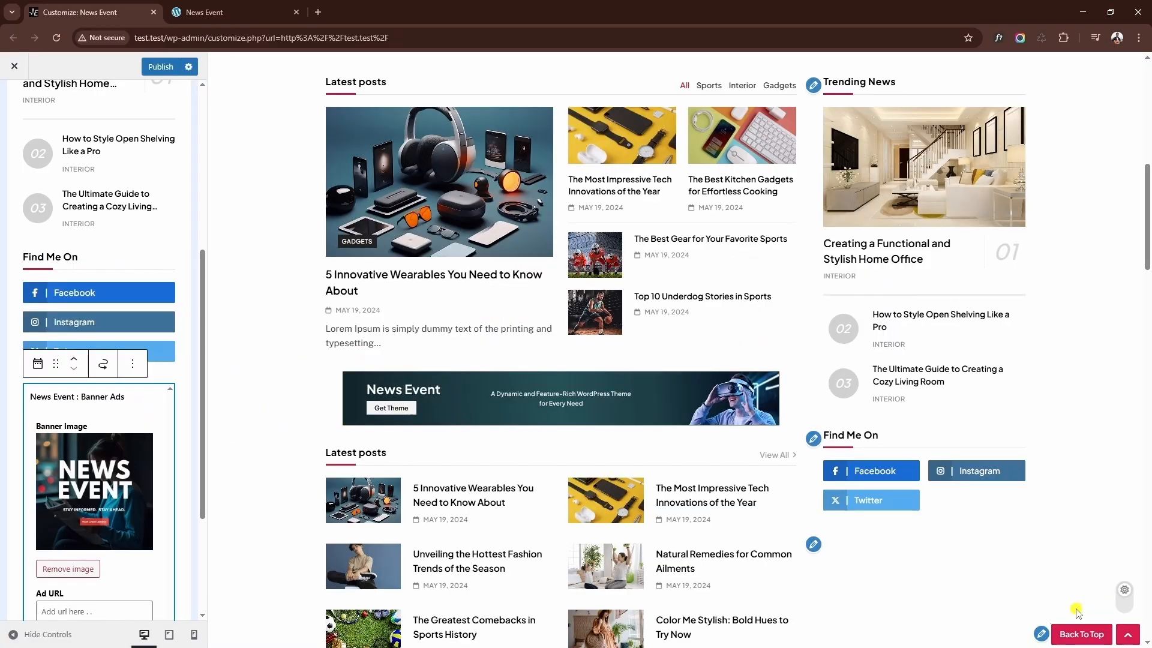
pyautogui.scroll(-4, 818, 258)
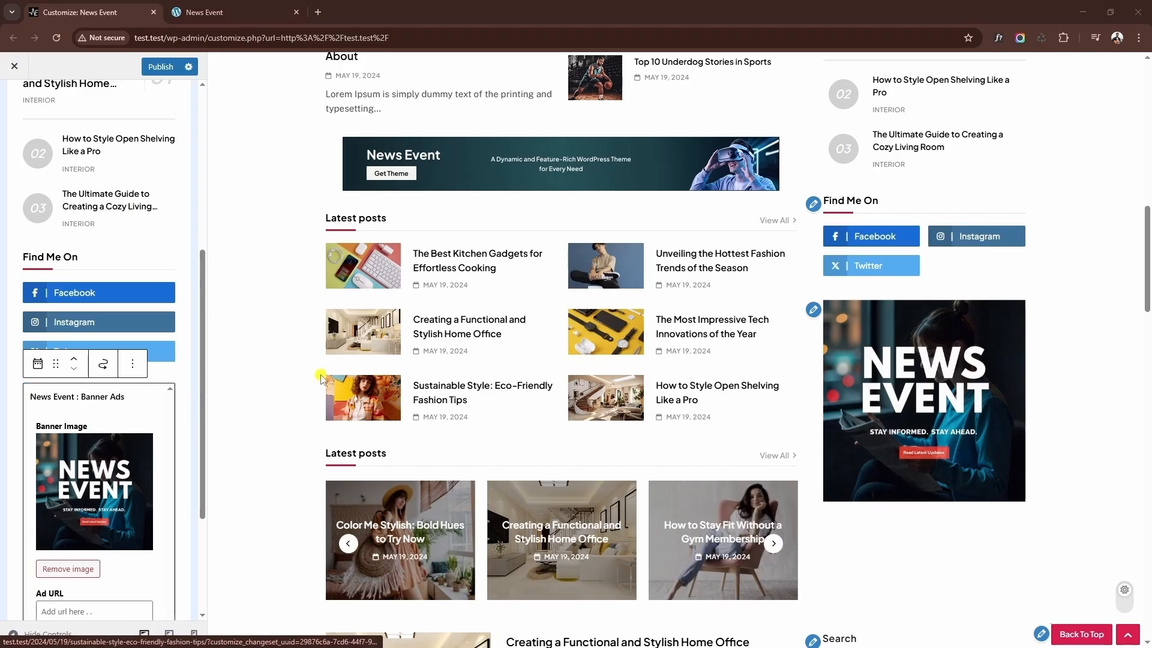
pyautogui.scroll(5, 123, 204)
# Leave the sidebar widgets and open the Video Playlist settings of the front sections
pyautogui.click(14, 101)
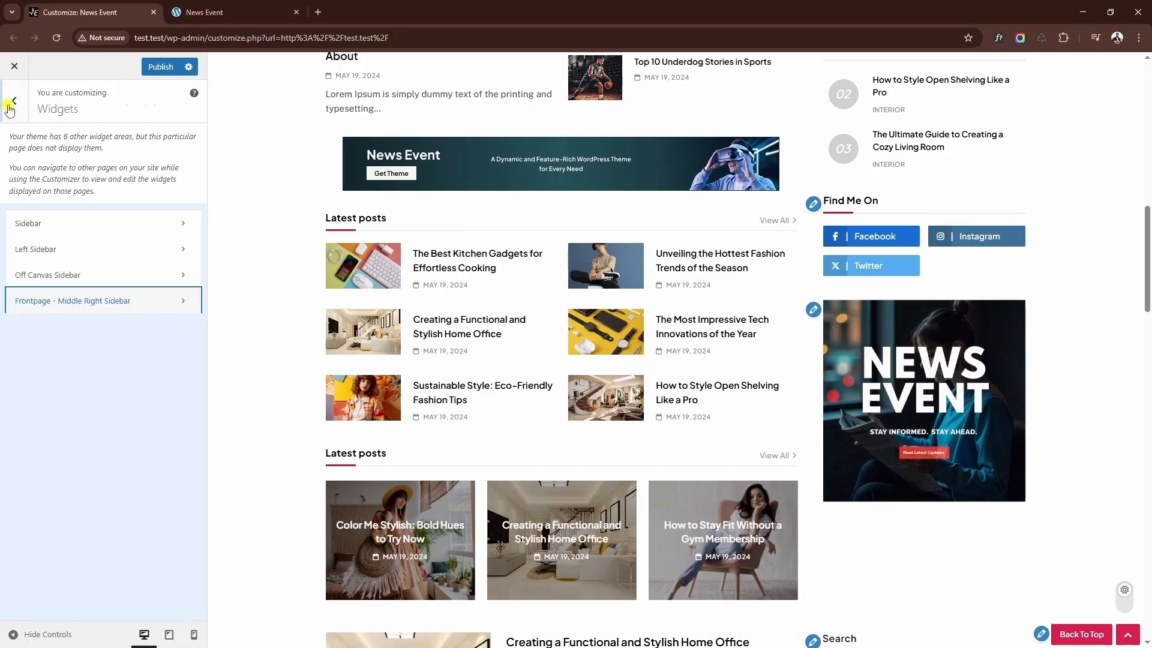
pyautogui.click(14, 101)
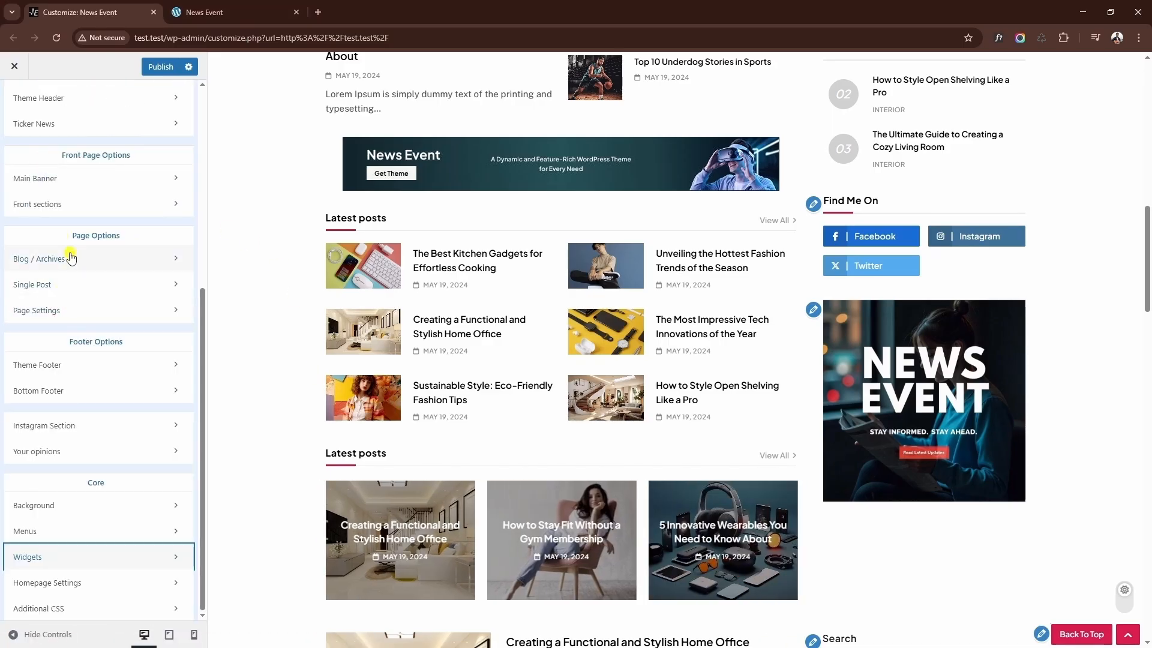
pyautogui.scroll(1, 69, 252)
pyautogui.click(72, 233)
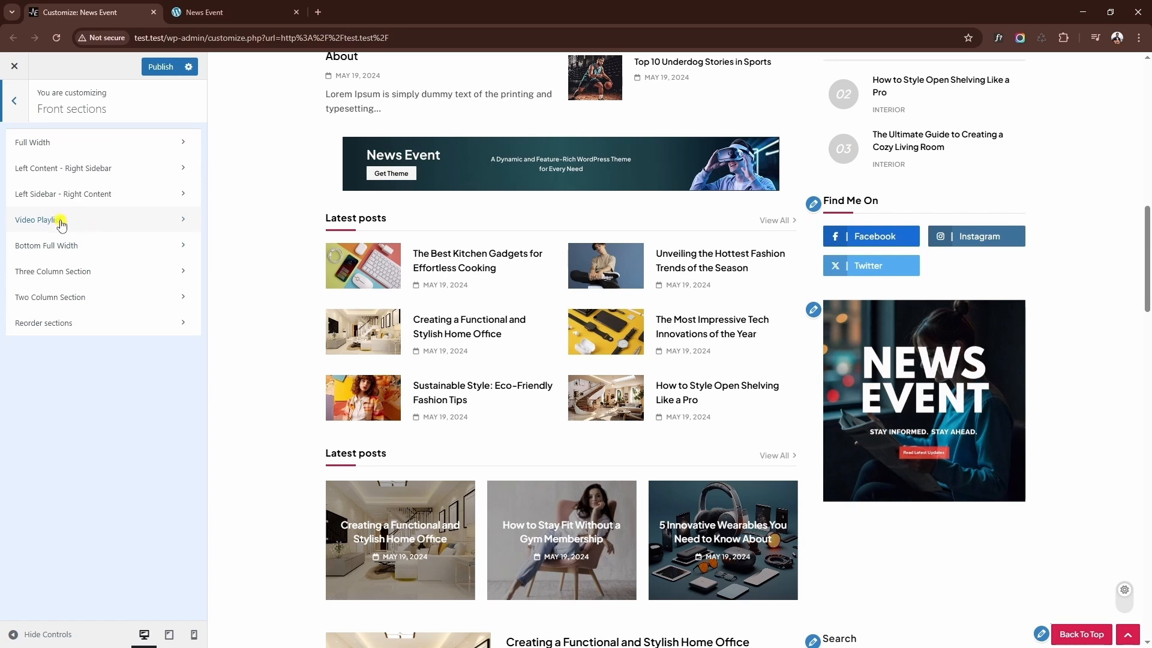
pyautogui.click(61, 223)
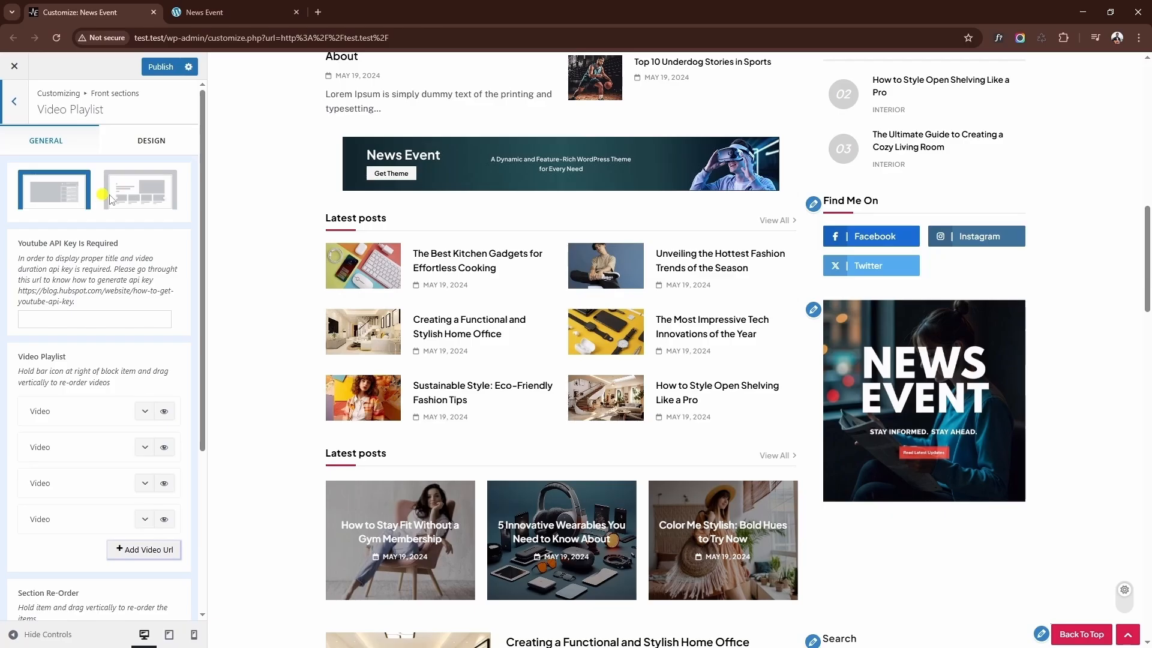
# Paste the YouTube API key into the Video Playlist's API key field
pyautogui.scroll(-1, 108, 202)
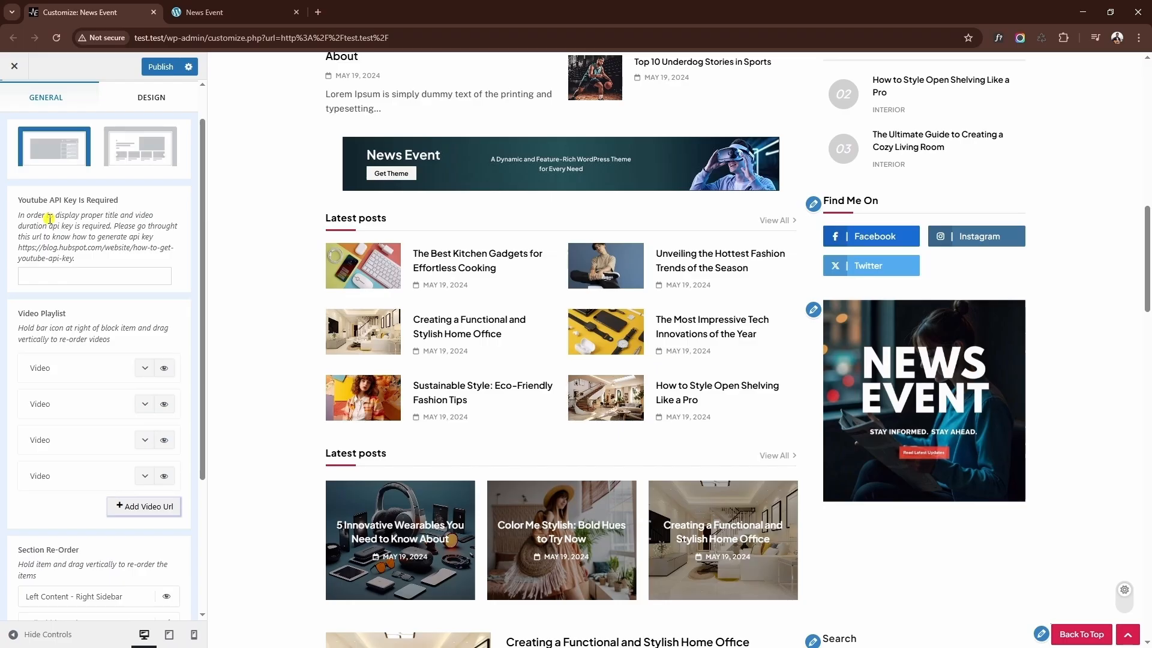
pyautogui.click(71, 279)
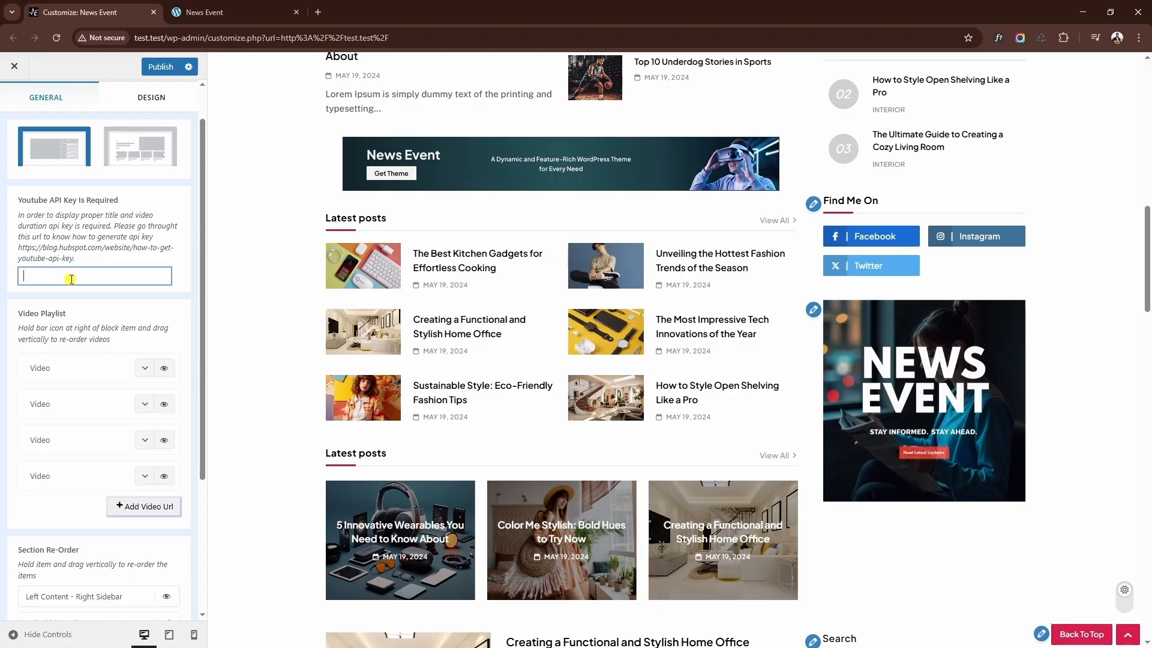
pyautogui.hotkey('ctrl', 'v')
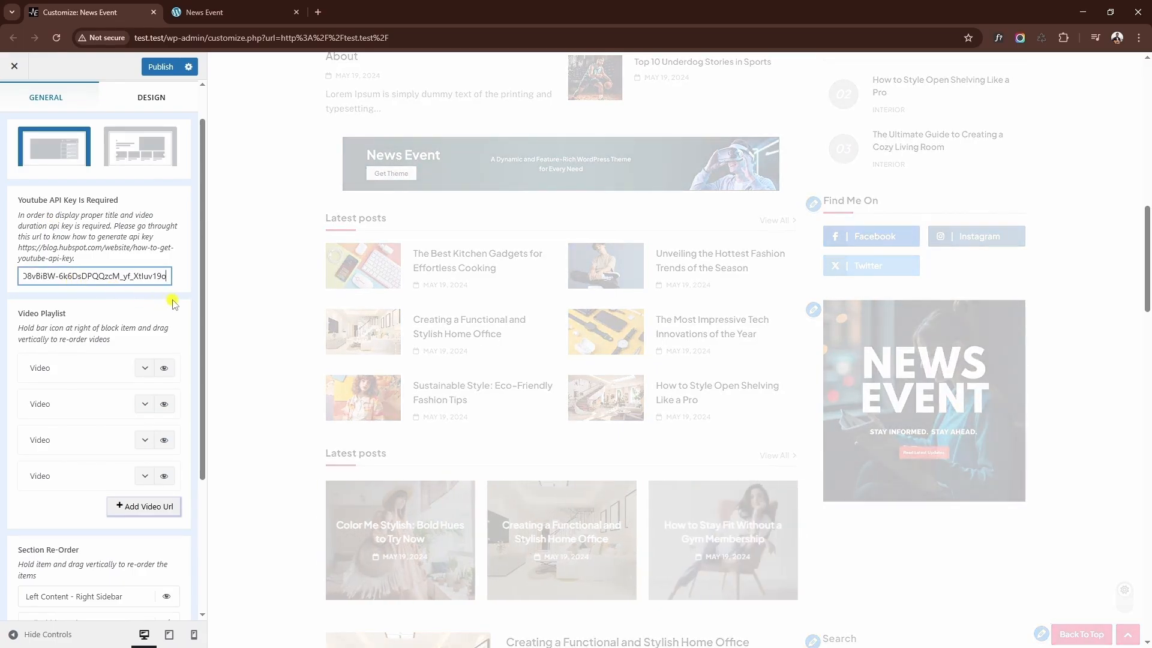
# Show the Video Playlist Section on the front page and move it directly below Left Content - Right Sidebar
pyautogui.scroll(-4, 317, 318)
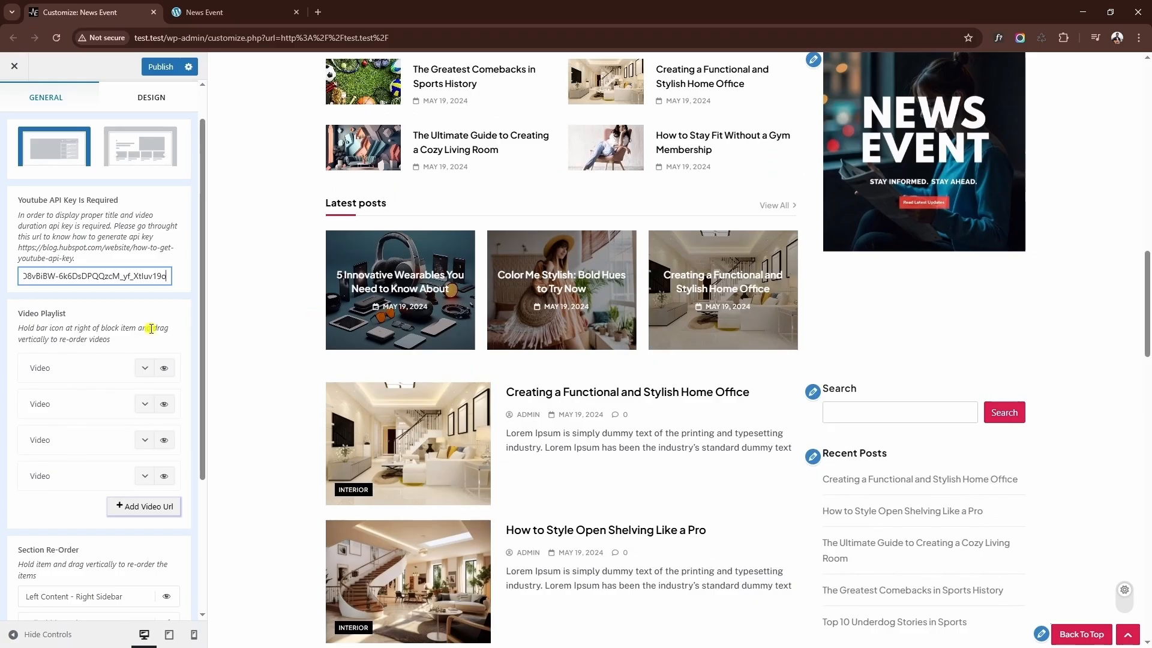
pyautogui.scroll(-2, 150, 351)
pyautogui.scroll(-2, 150, 351)
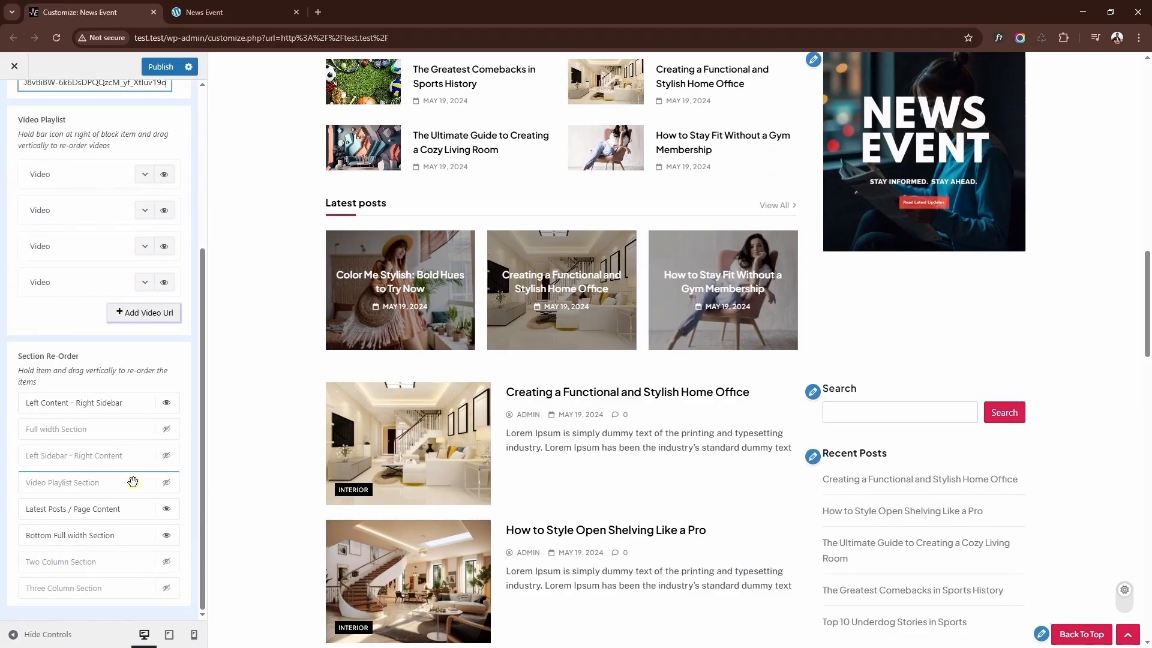
pyautogui.click(167, 484)
pyautogui.moveTo(129, 483); pyautogui.dragTo(120, 428)
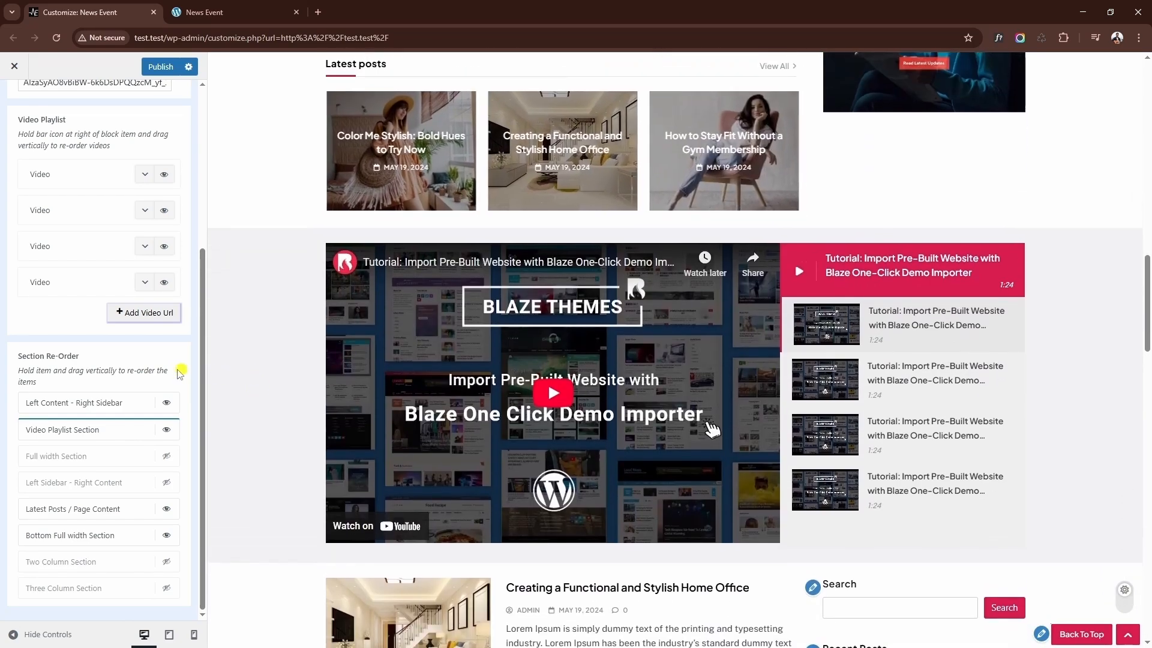
# Expand the first playlist video to check its URL without changing it, and collapse it again
pyautogui.scroll(2, 150, 342)
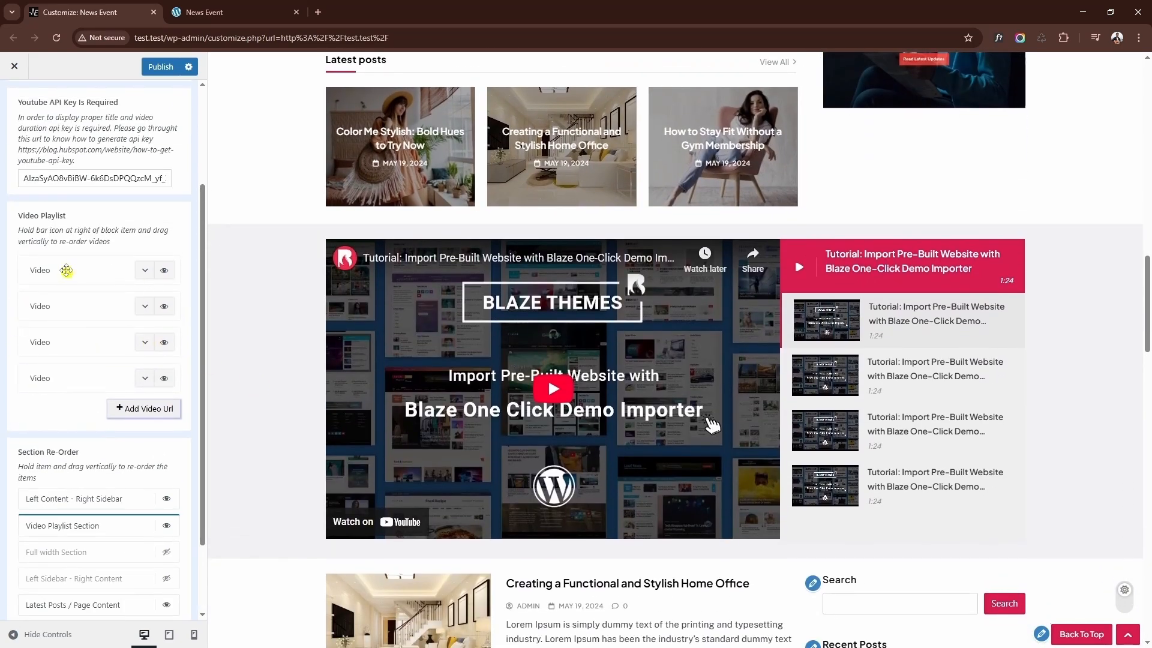
pyautogui.click(145, 271)
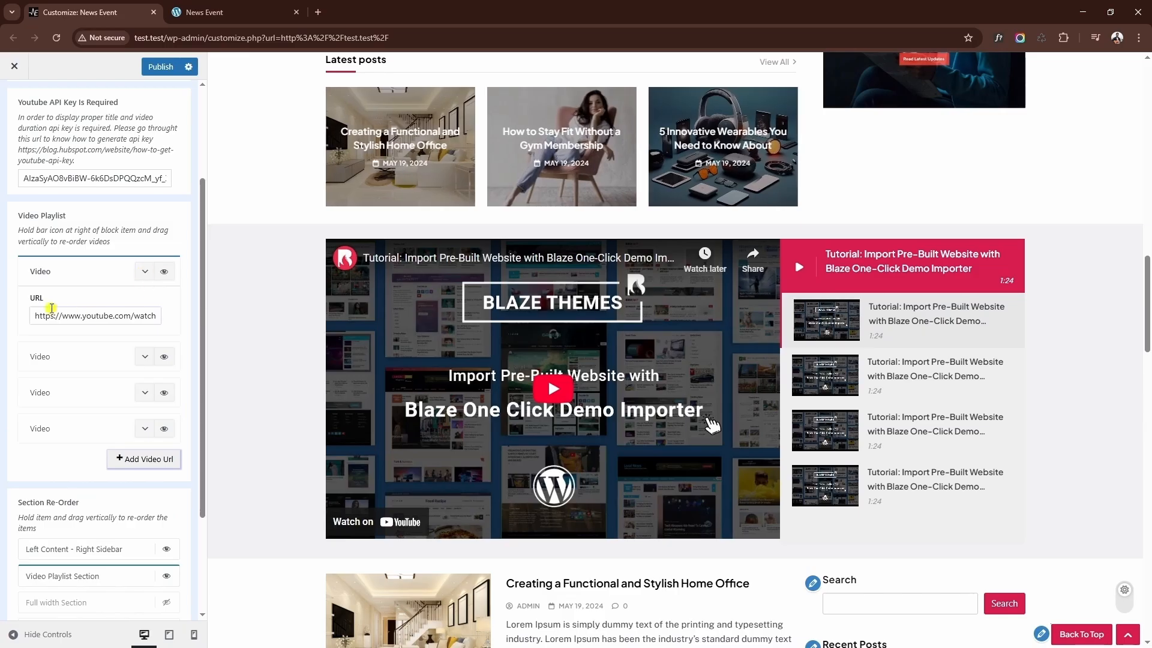
pyautogui.moveTo(51, 316); pyautogui.dragTo(133, 318)
pyautogui.click(134, 317)
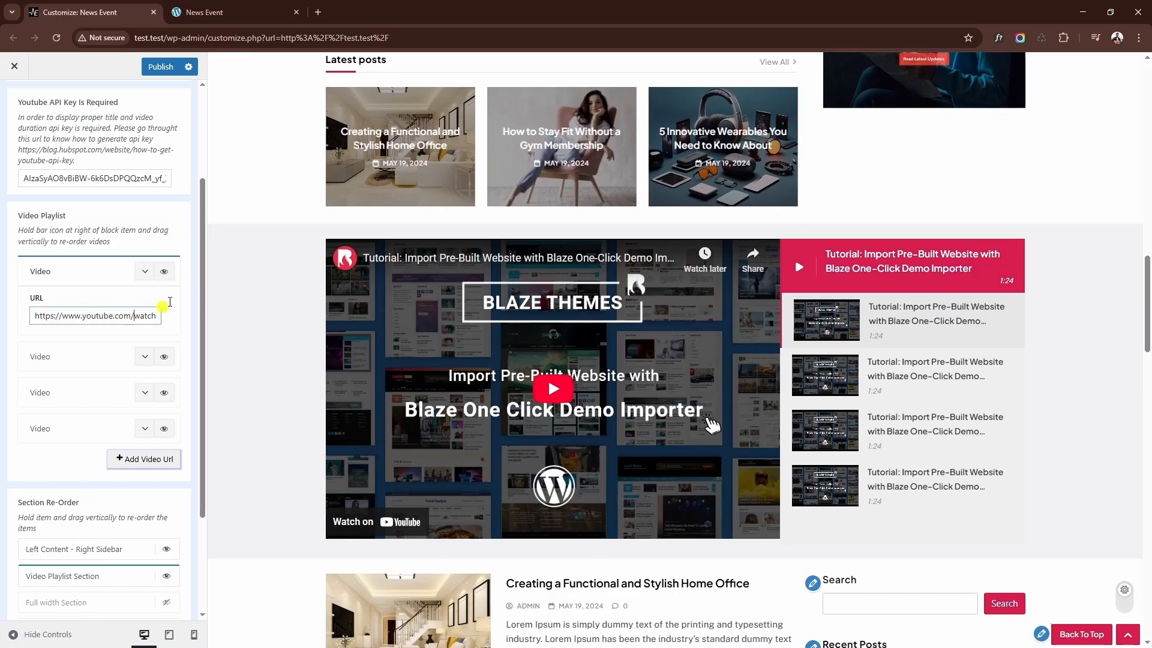
pyautogui.click(164, 275)
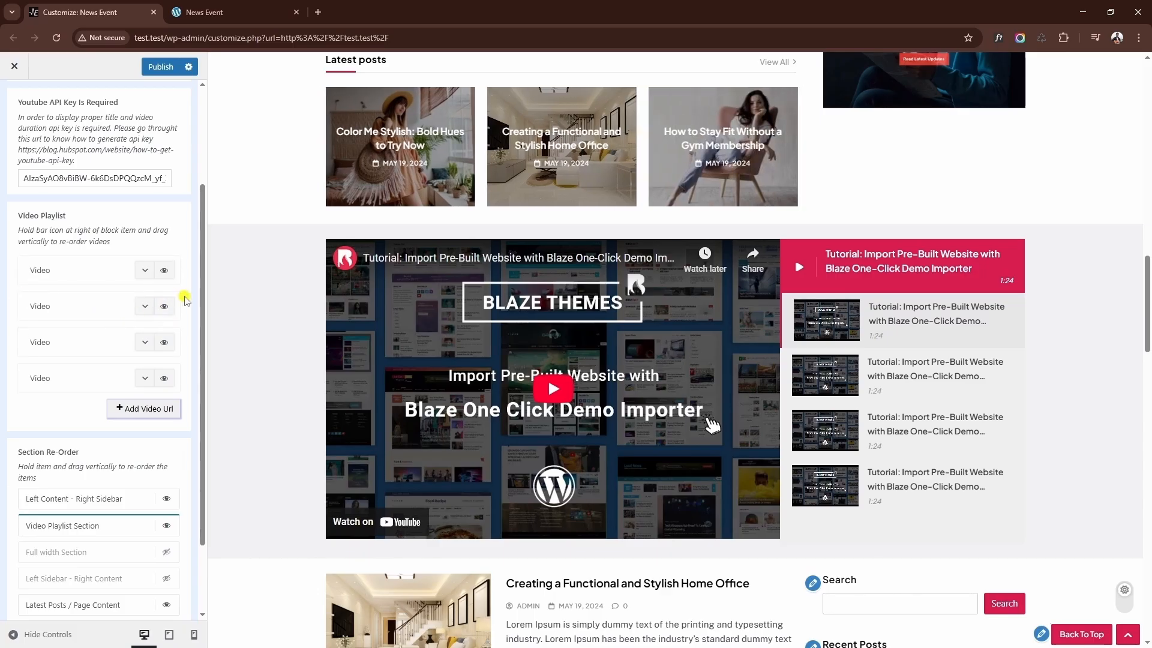
# Add a fifth video entry with an empty URL to the Video Playlist and collapse it
pyautogui.scroll(-1, 180, 297)
pyautogui.click(142, 354)
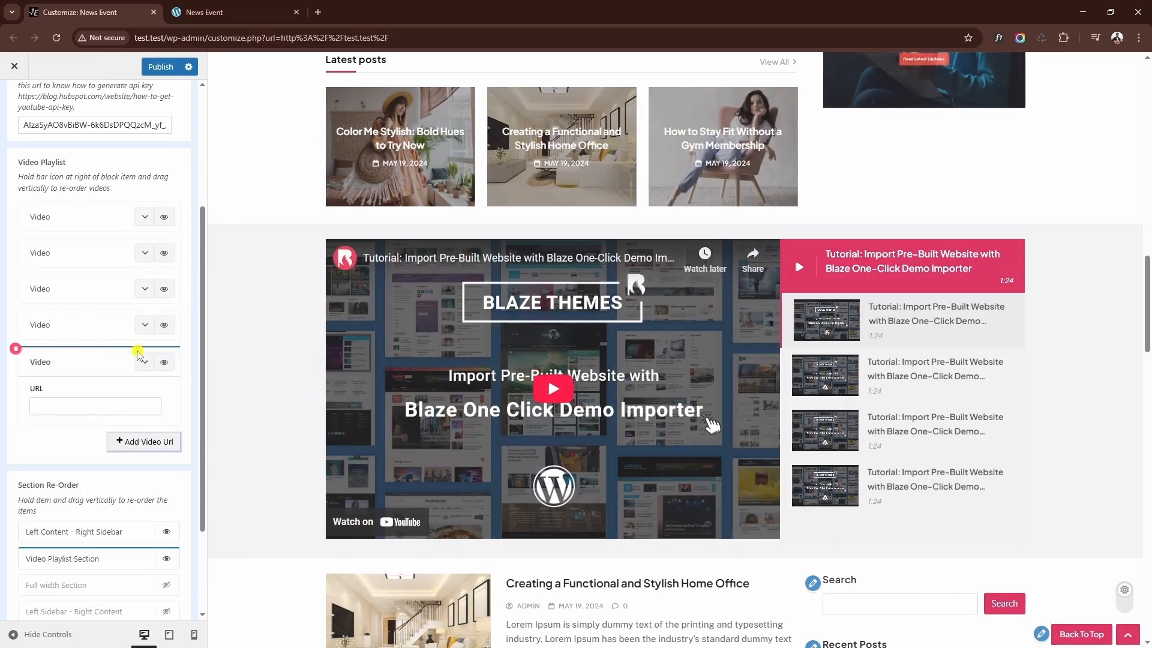
pyautogui.click(144, 361)
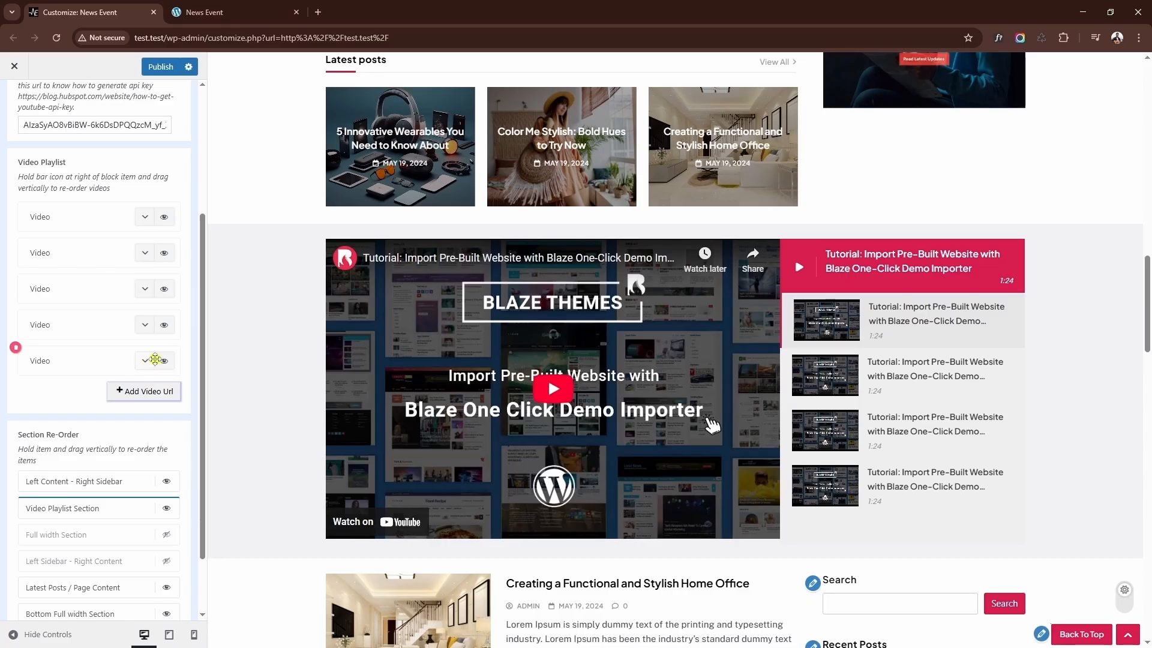
# Review the Video Playlist's general and design options and return to the front sections list
pyautogui.scroll(-1, 180, 336)
pyautogui.scroll(-1, 152, 307)
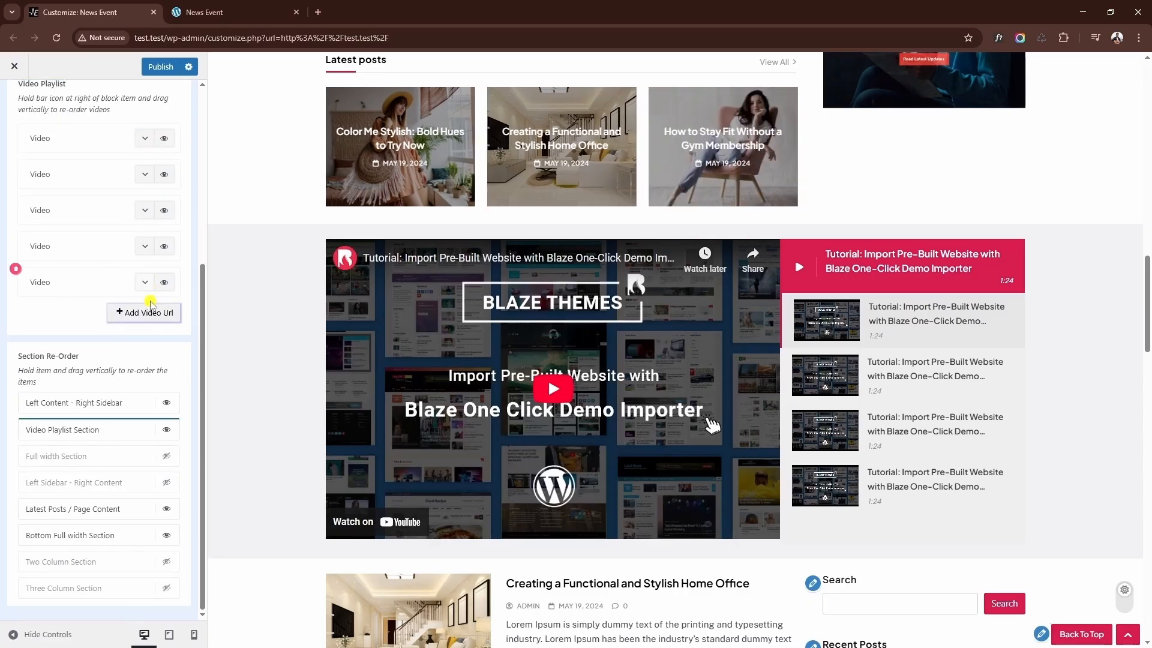
pyautogui.scroll(5, 151, 302)
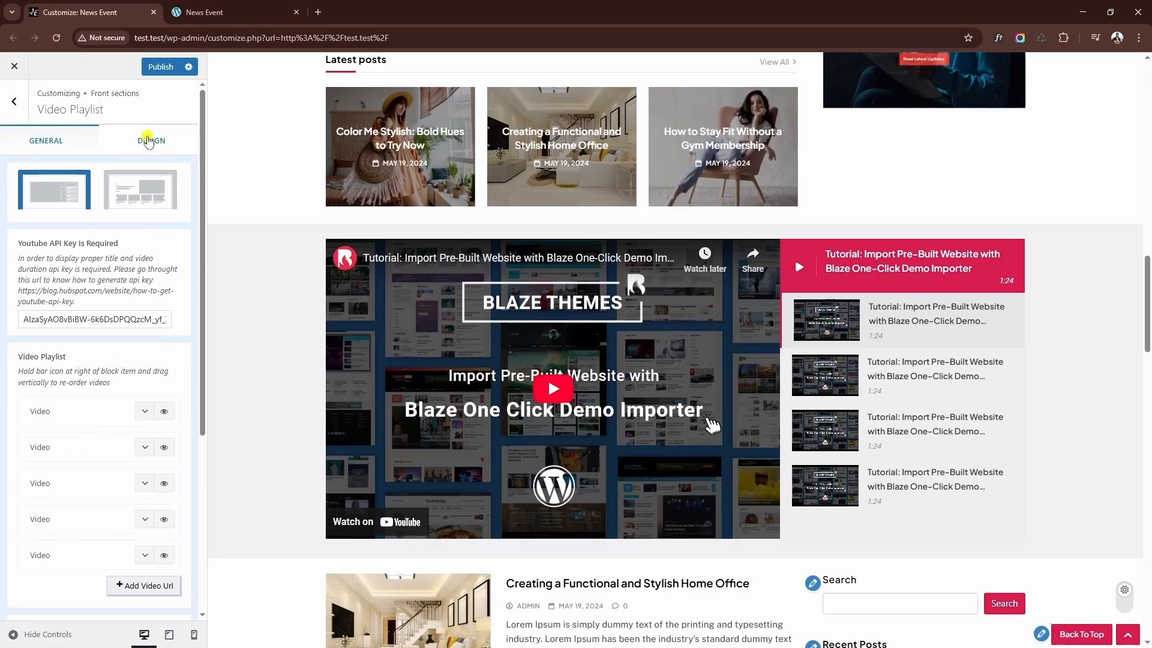
pyautogui.click(149, 140)
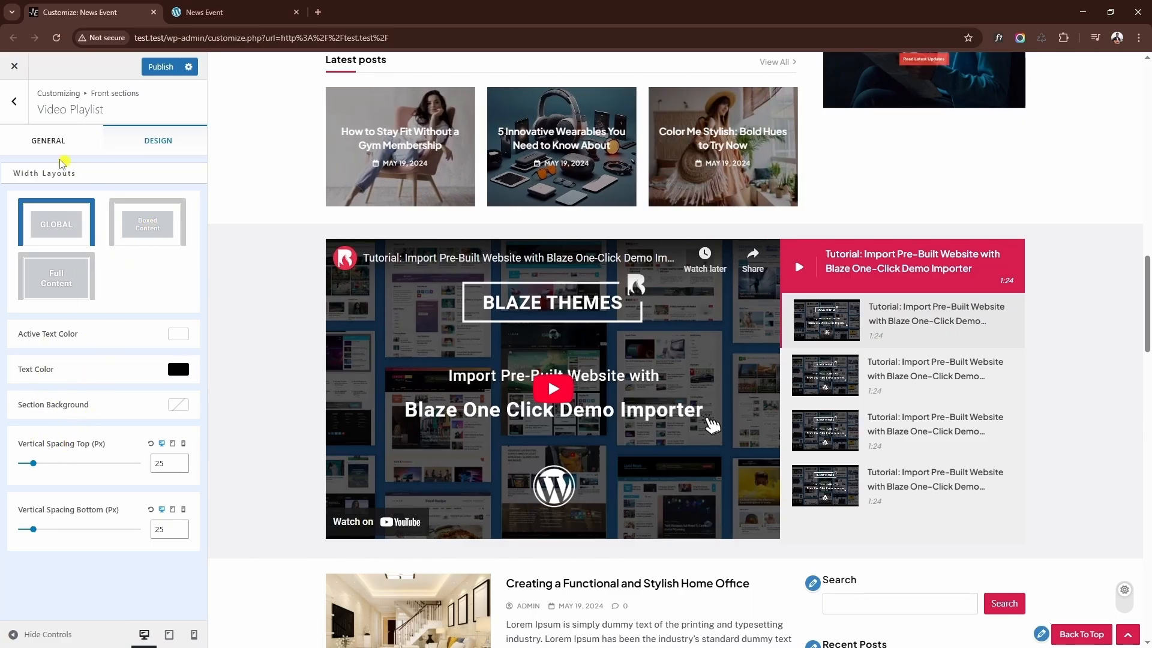
pyautogui.click(18, 114)
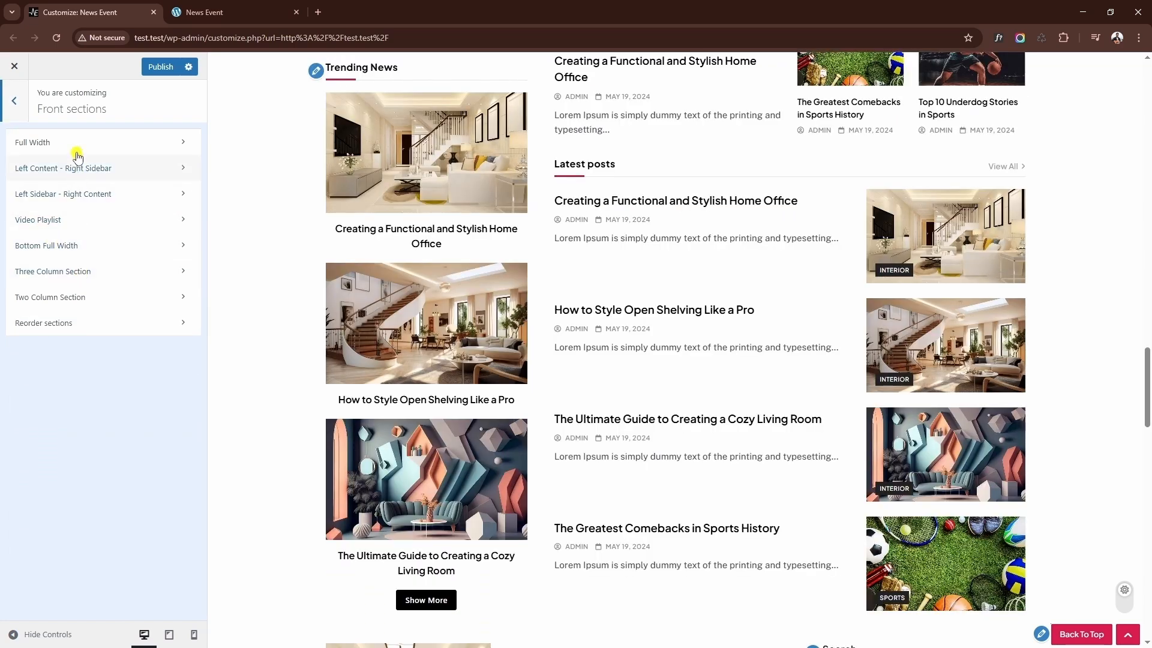
# Show the Full width Section on the front page and open its News Grid block's settings
pyautogui.click(75, 144)
pyautogui.click(176, 441)
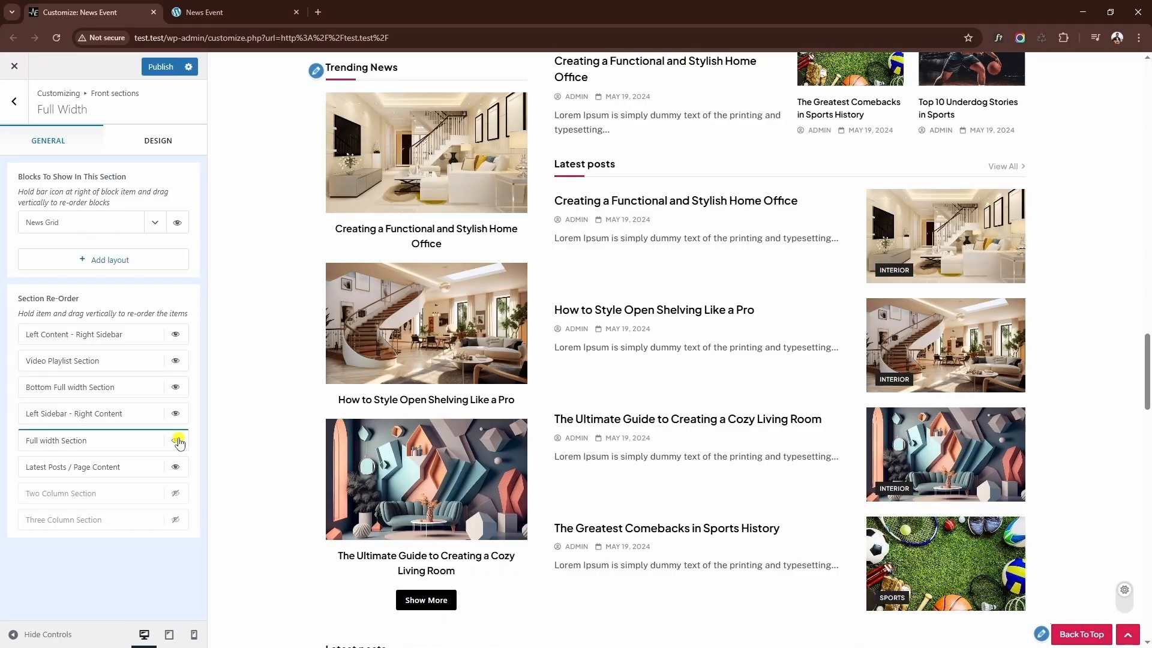
pyautogui.scroll(-6, 288, 402)
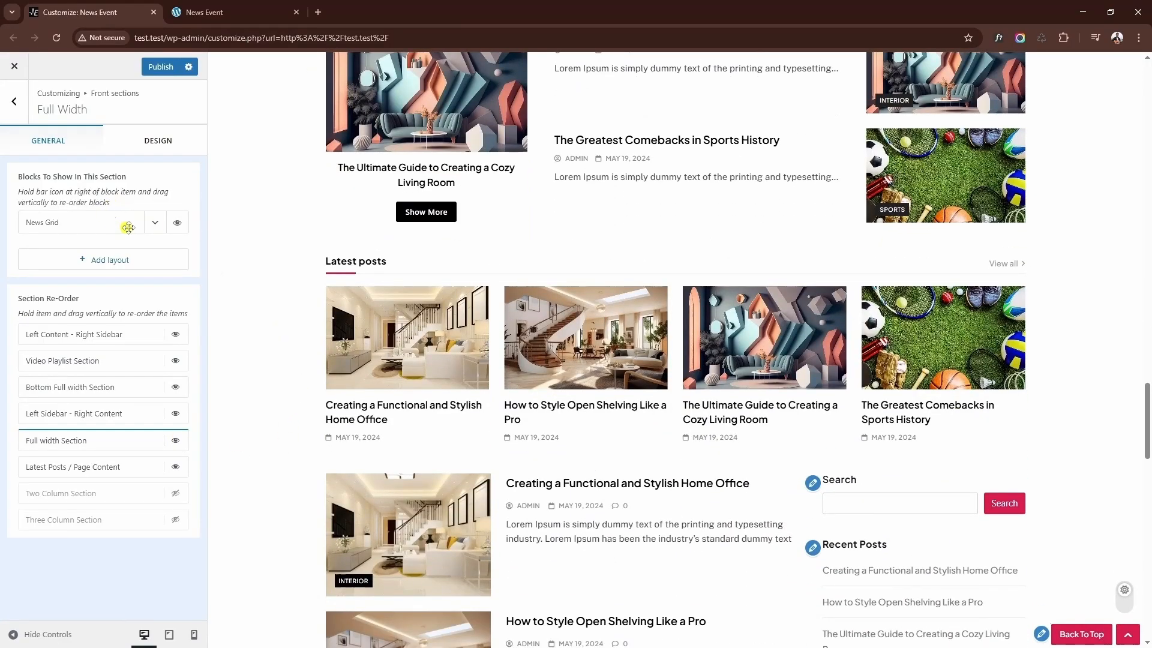
pyautogui.click(156, 224)
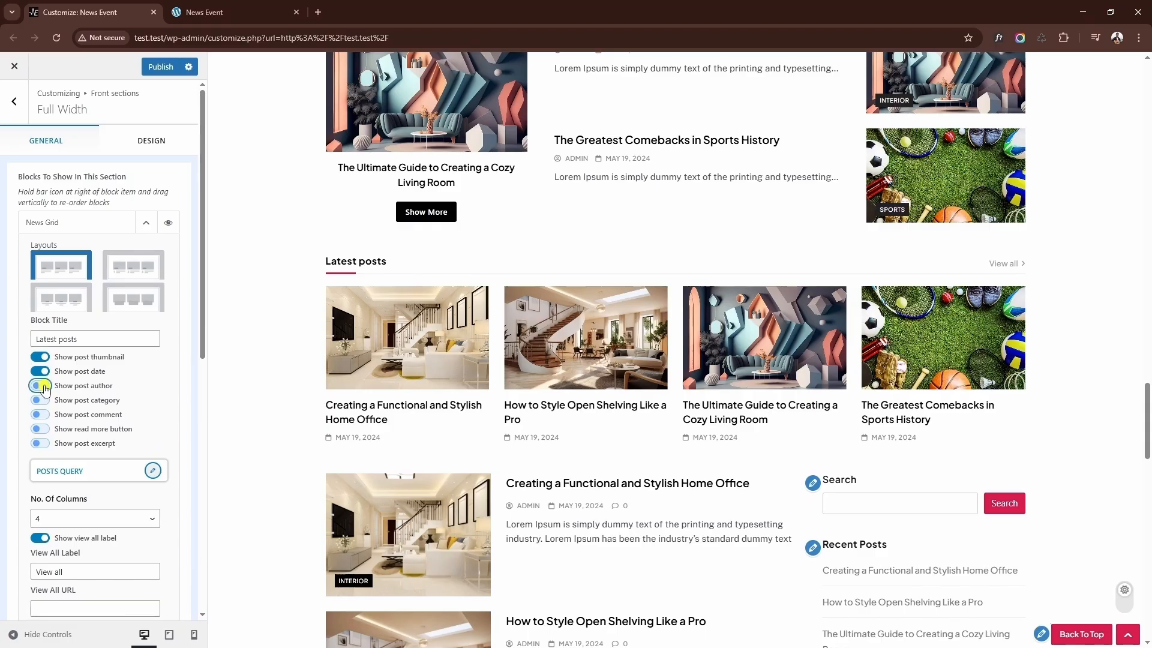
# Set the News Grid block's posts query order to Oldest - Newest and collapse the block
pyautogui.click(153, 472)
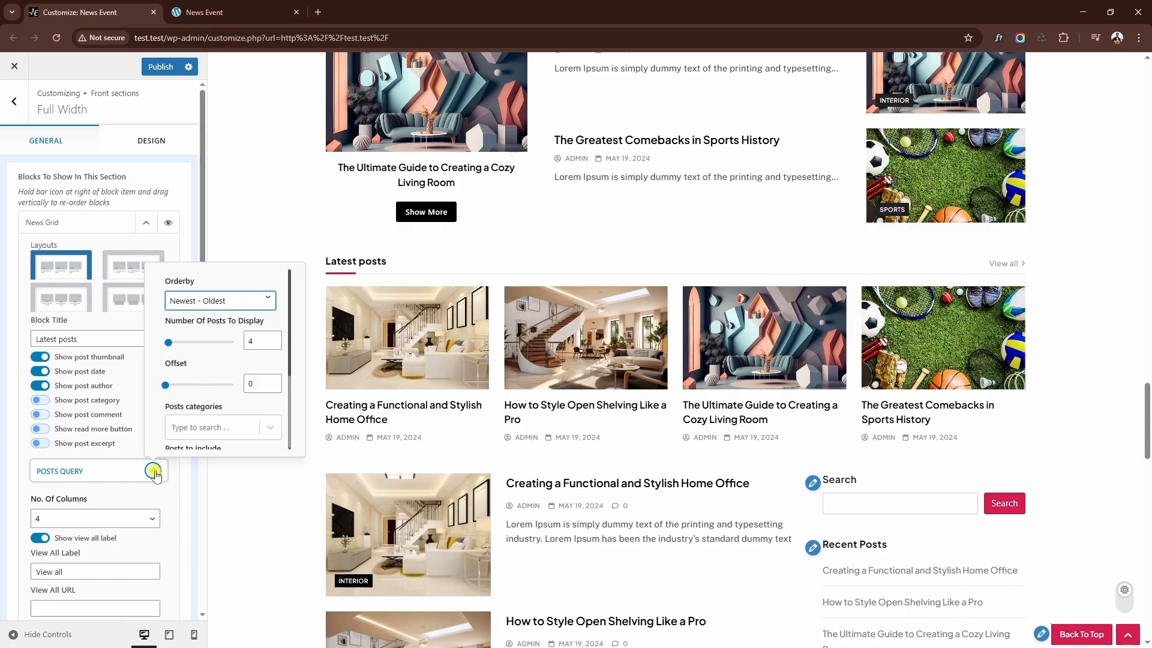
pyautogui.click(268, 302)
pyautogui.click(219, 329)
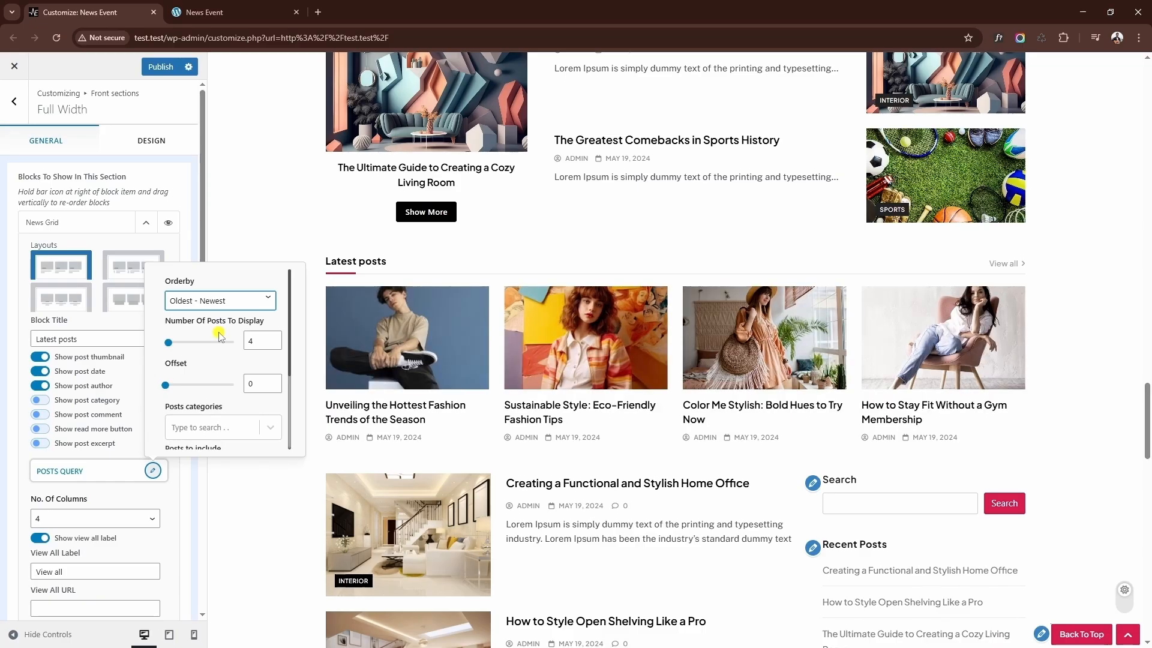
pyautogui.click(147, 223)
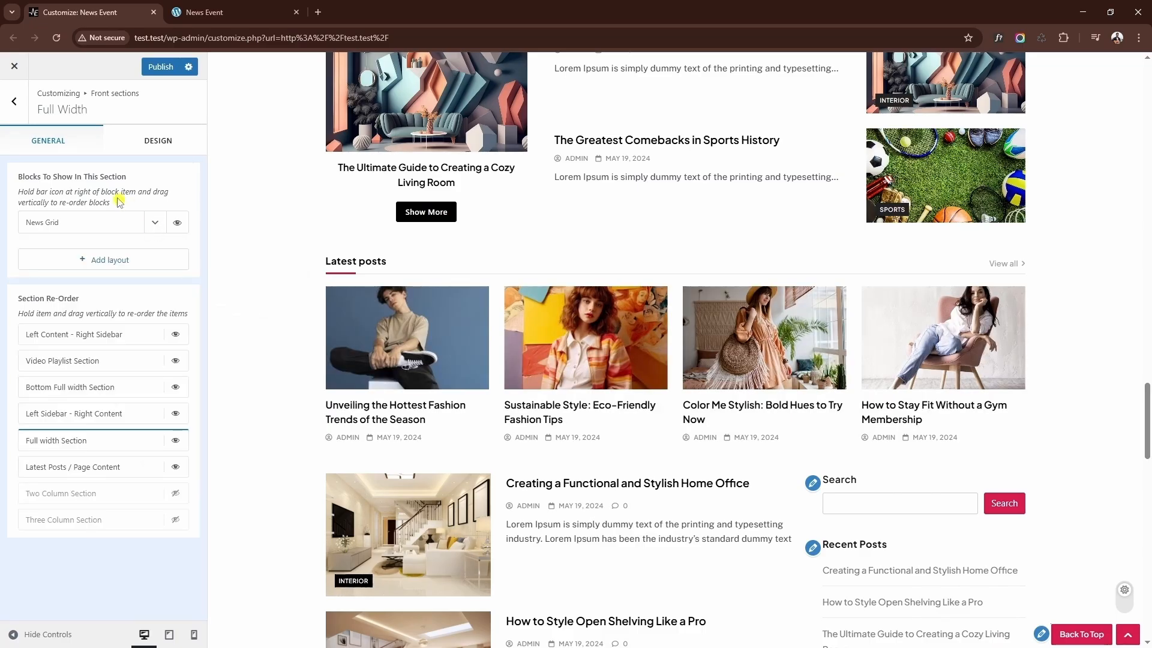
# Reorder the front sections so Latest Posts / Page Content comes directly after the Video Playlist Section, and check the order in the preview
pyautogui.click(21, 117)
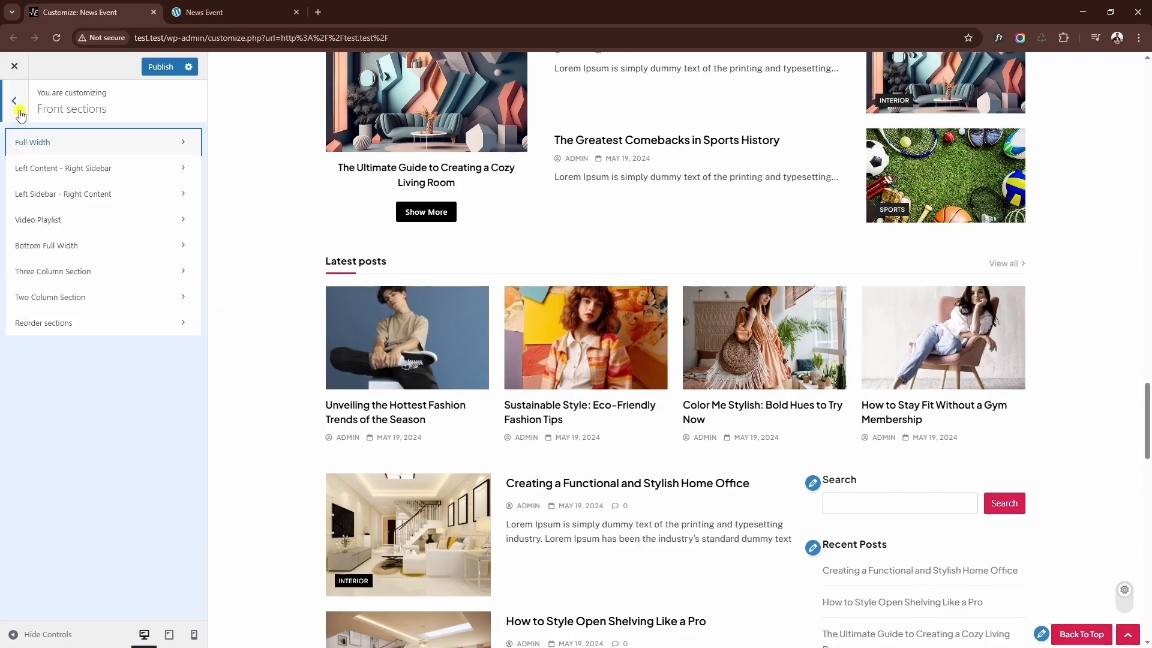
pyautogui.click(63, 318)
pyautogui.moveTo(63, 316); pyautogui.dragTo(59, 233)
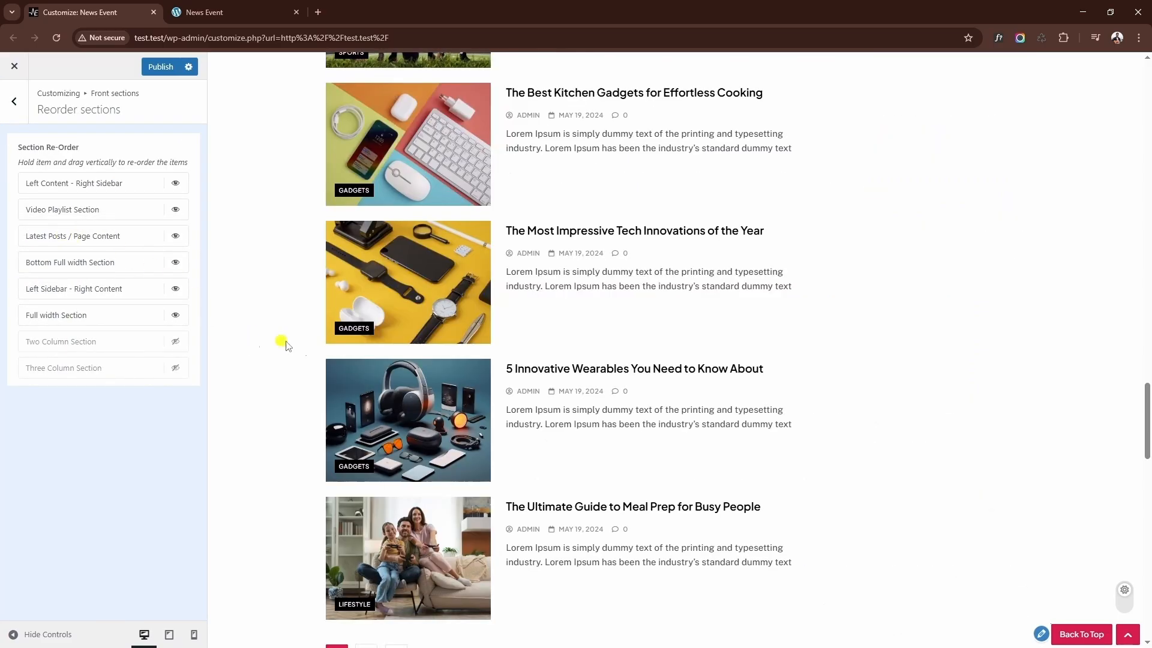
pyautogui.scroll(6, 324, 342)
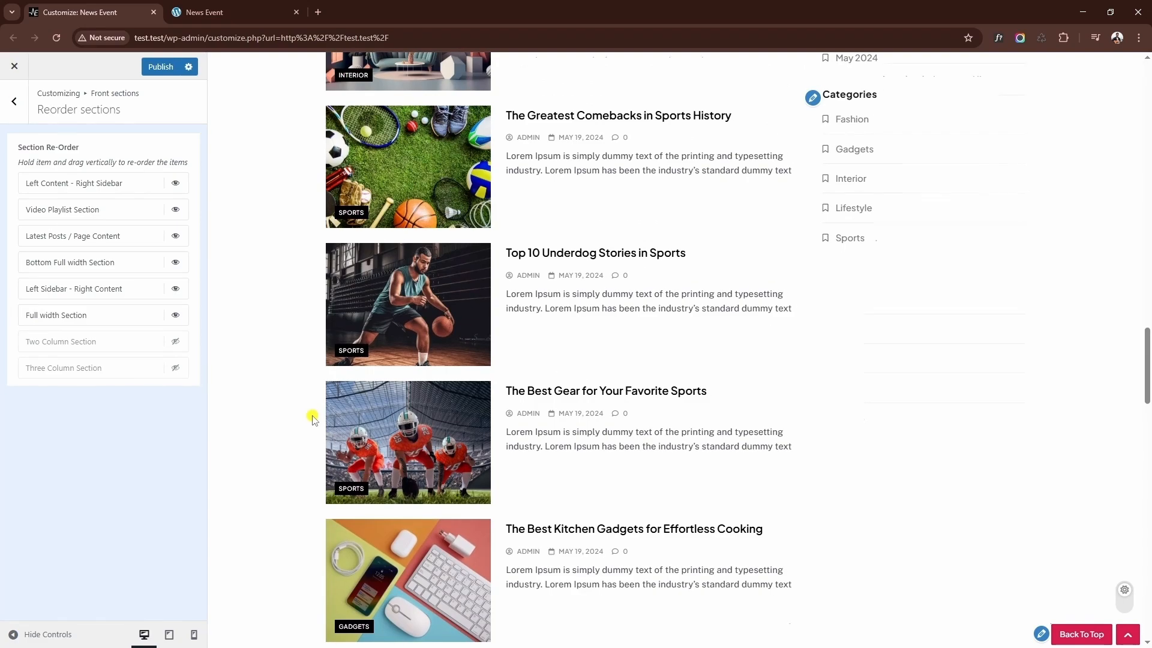
pyautogui.scroll(10, 312, 418)
pyautogui.scroll(-9, 295, 384)
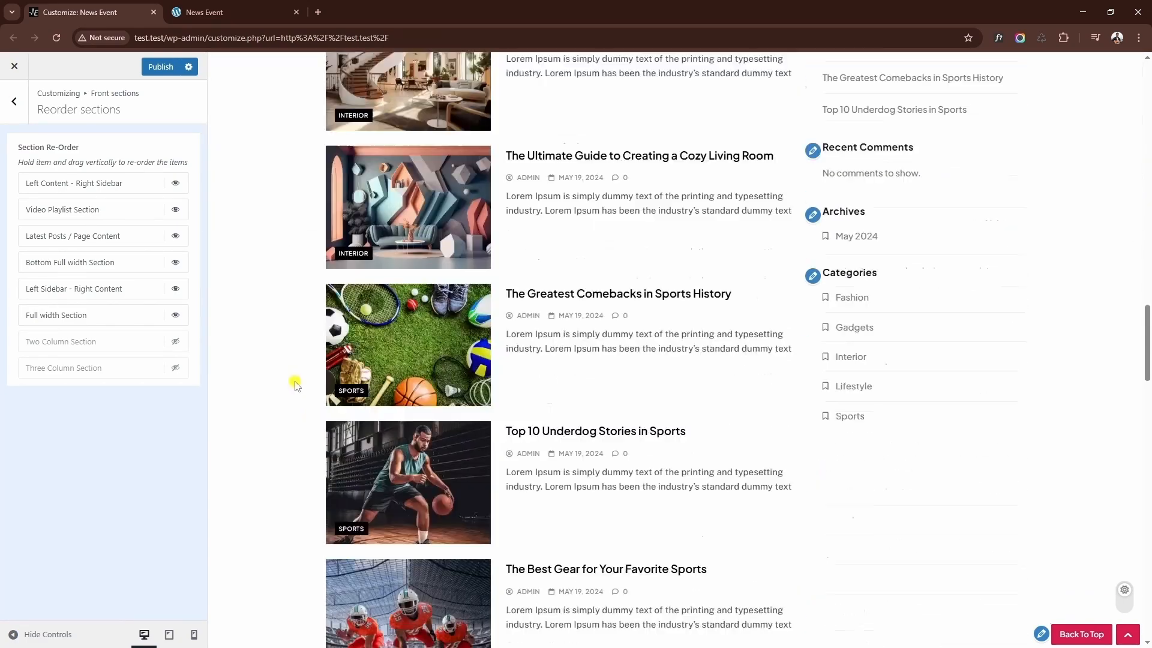
pyautogui.scroll(-20, 296, 384)
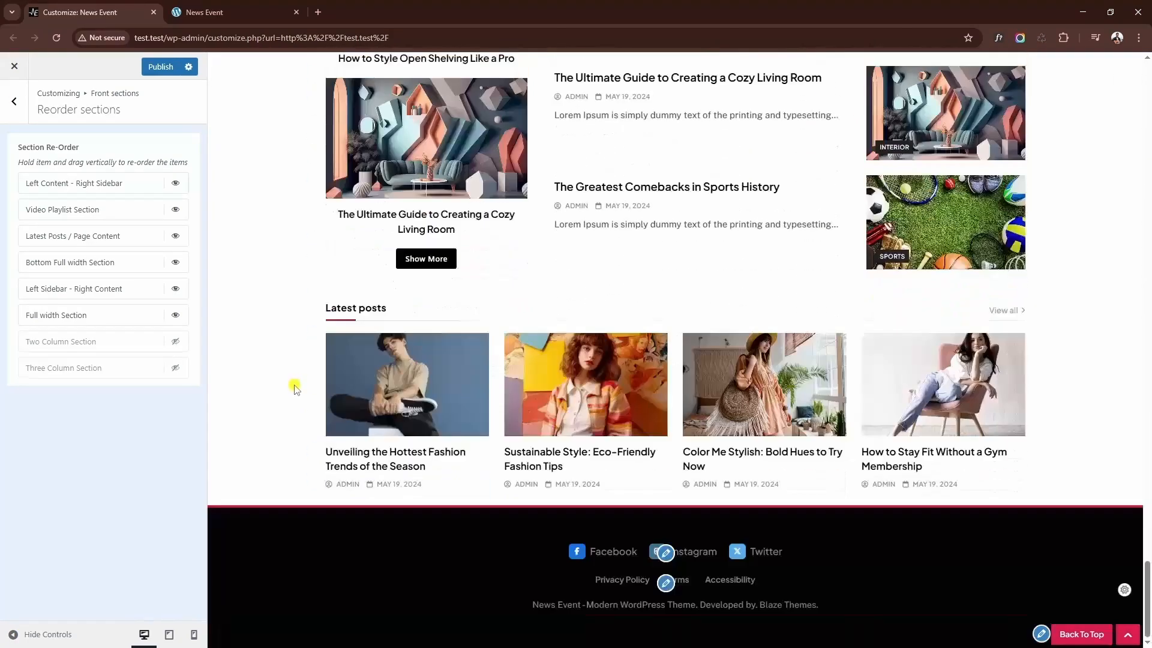
# Leave the front sections settings, open the Your opinions settings and enable the opinions section
pyautogui.click(13, 101)
pyautogui.click(14, 101)
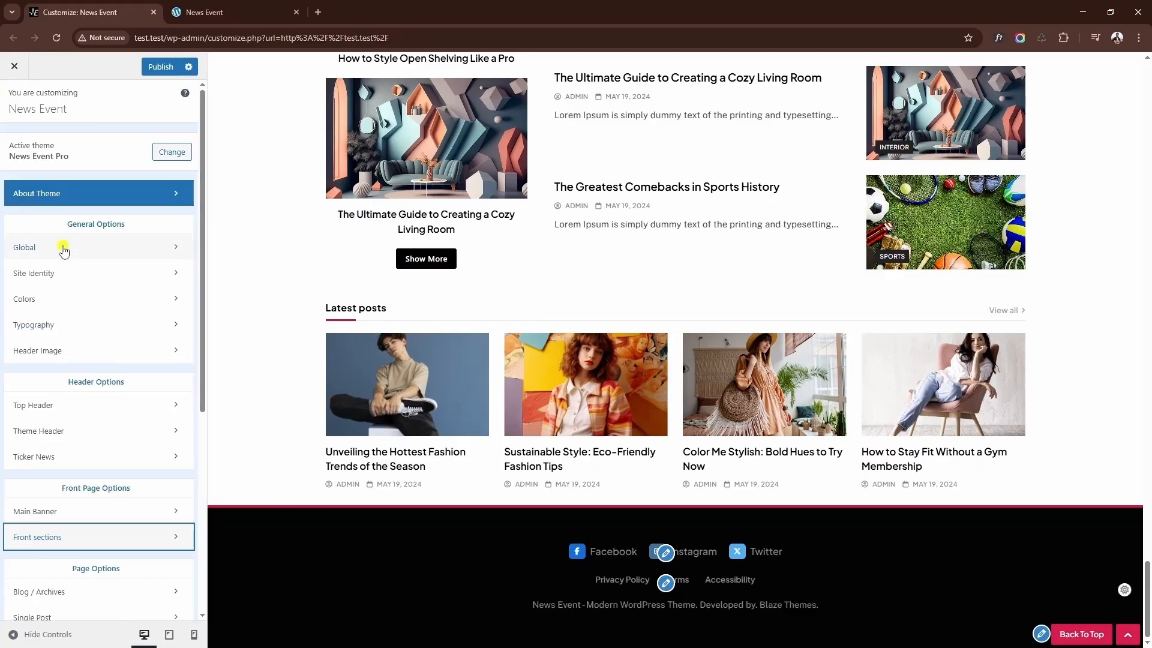
pyautogui.scroll(-4, 77, 450)
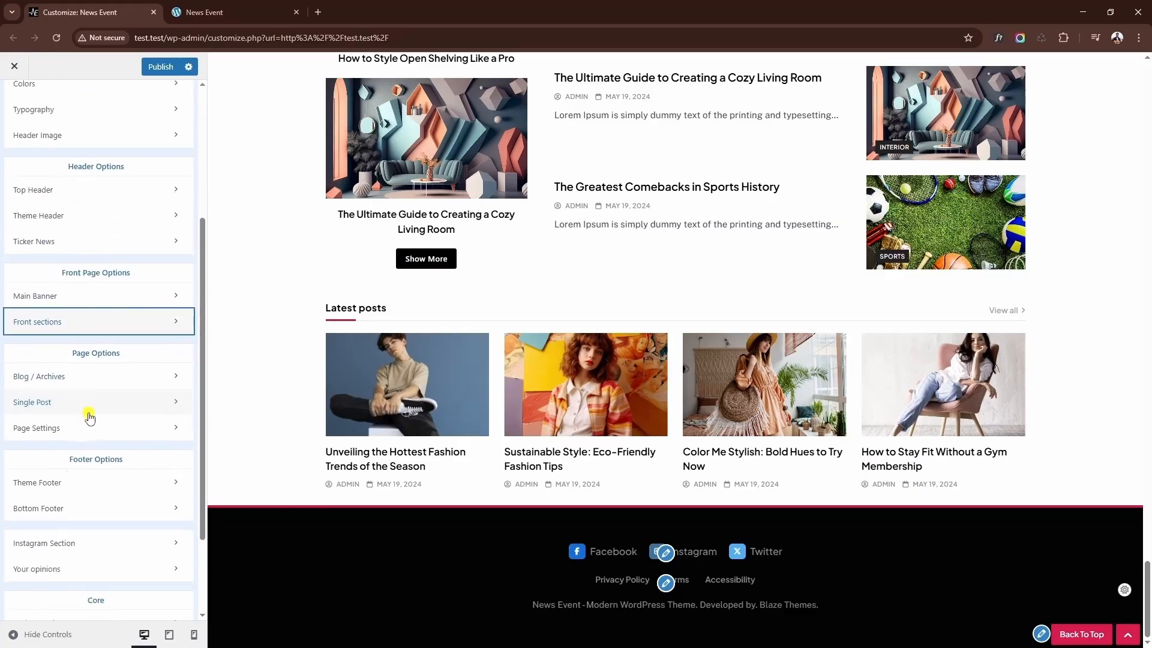
pyautogui.scroll(-1, 50, 511)
pyautogui.click(52, 524)
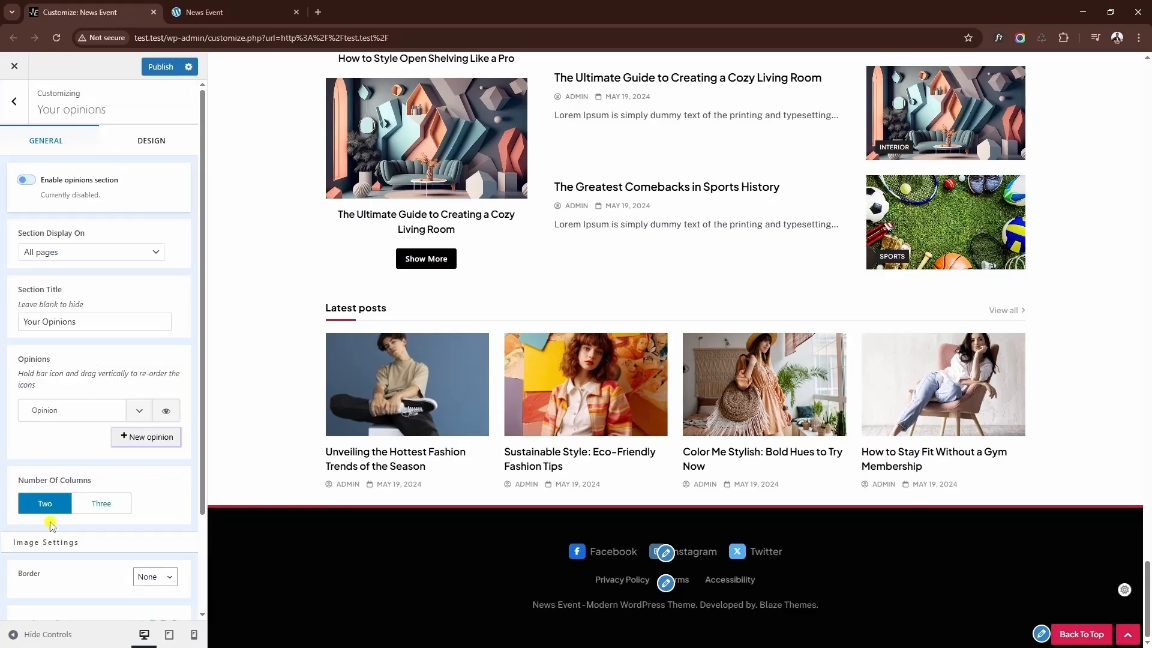
pyautogui.click(26, 180)
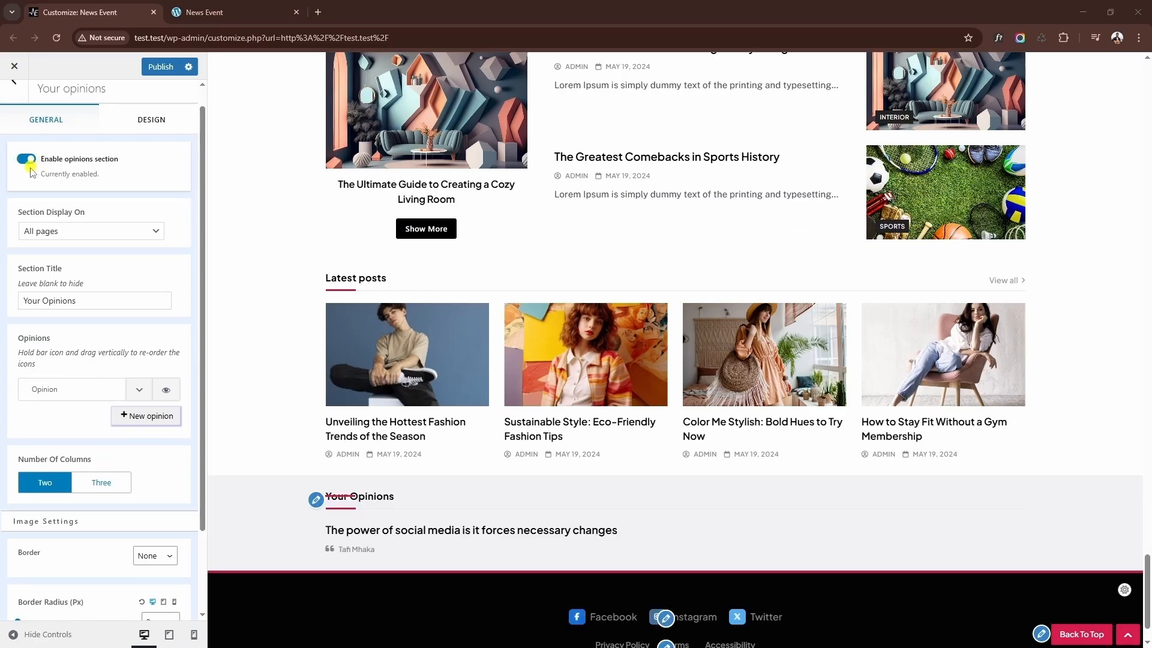
# Review the opinions section's display location choices and title field, keeping All pages and Your Opinions
pyautogui.click(82, 234)
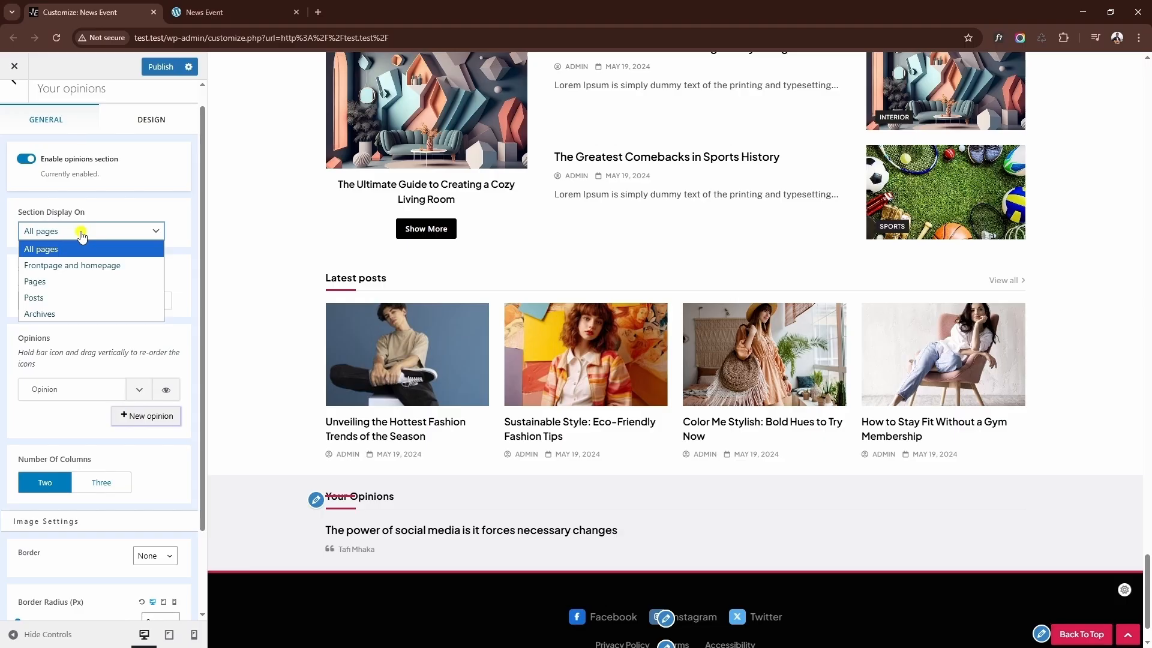
pyautogui.click(91, 237)
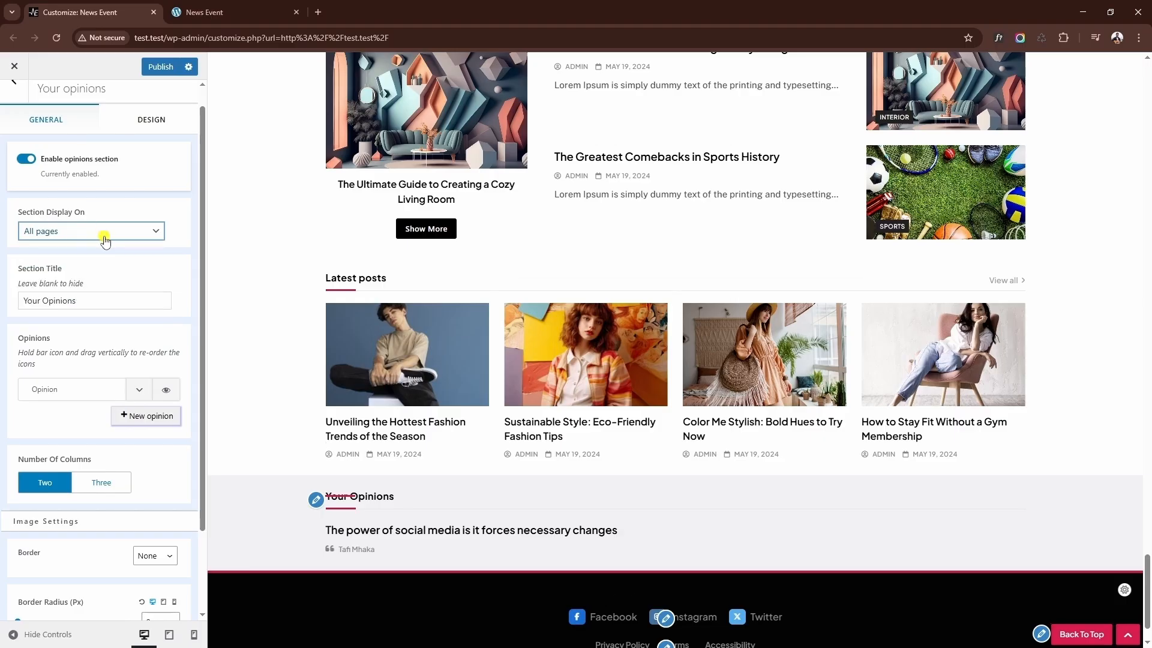
pyautogui.scroll(-1, 71, 284)
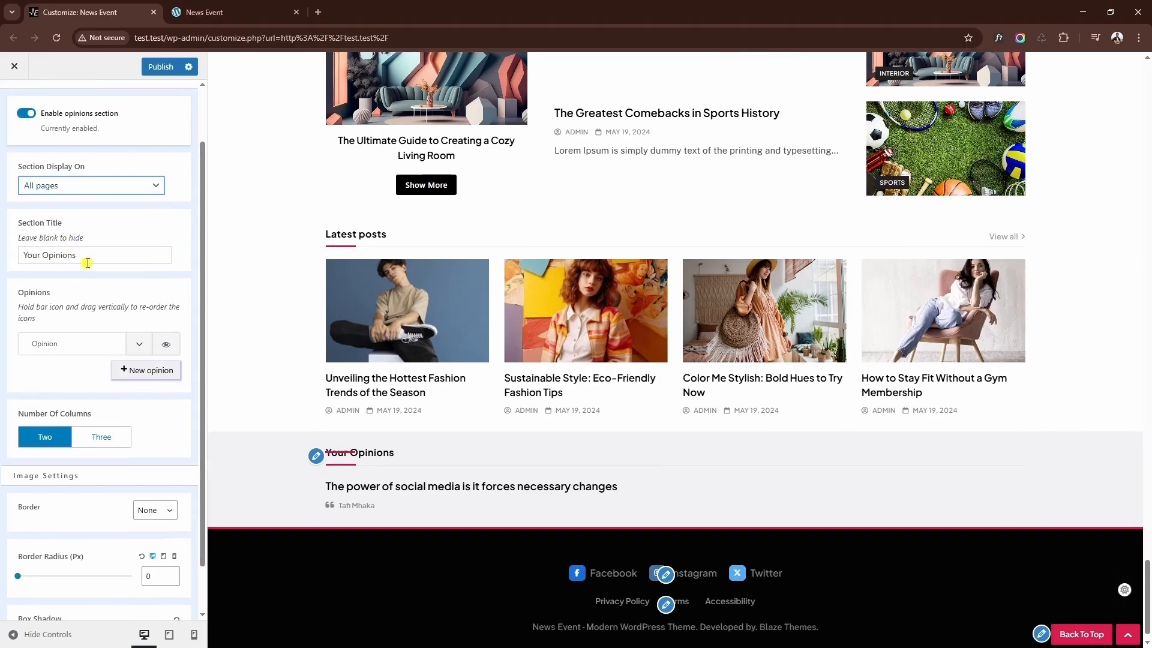
pyautogui.click(110, 240)
pyautogui.scroll(-1, 70, 321)
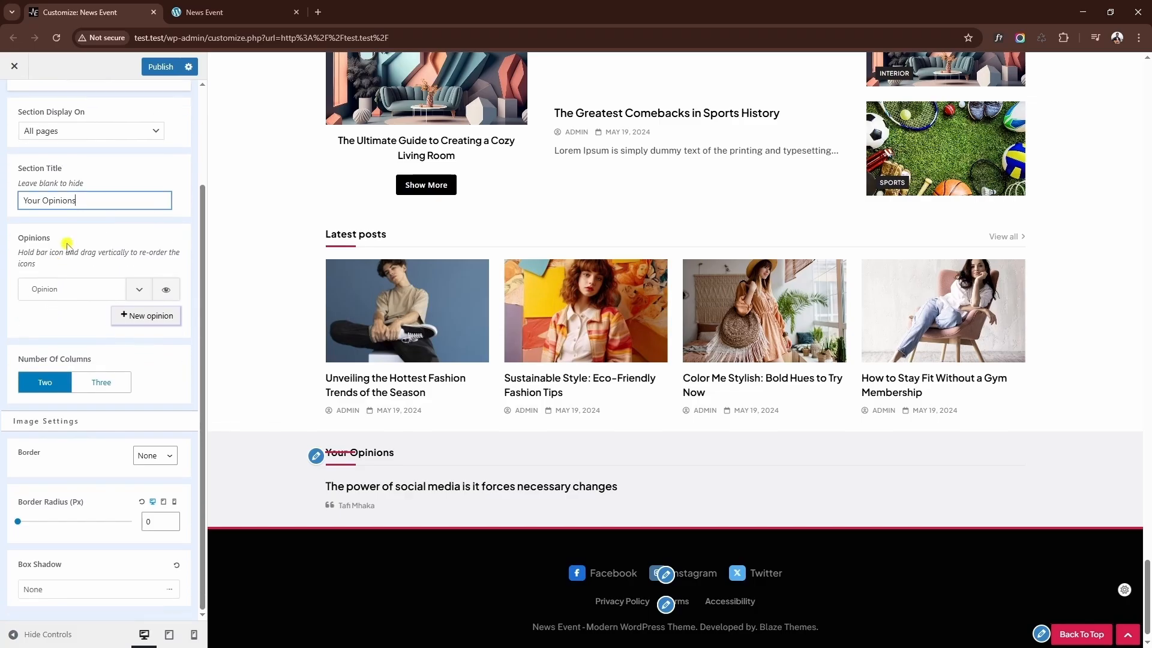
# Set the first opinion's image to the basketball player photo from the media library and close its settings
pyautogui.click(139, 312)
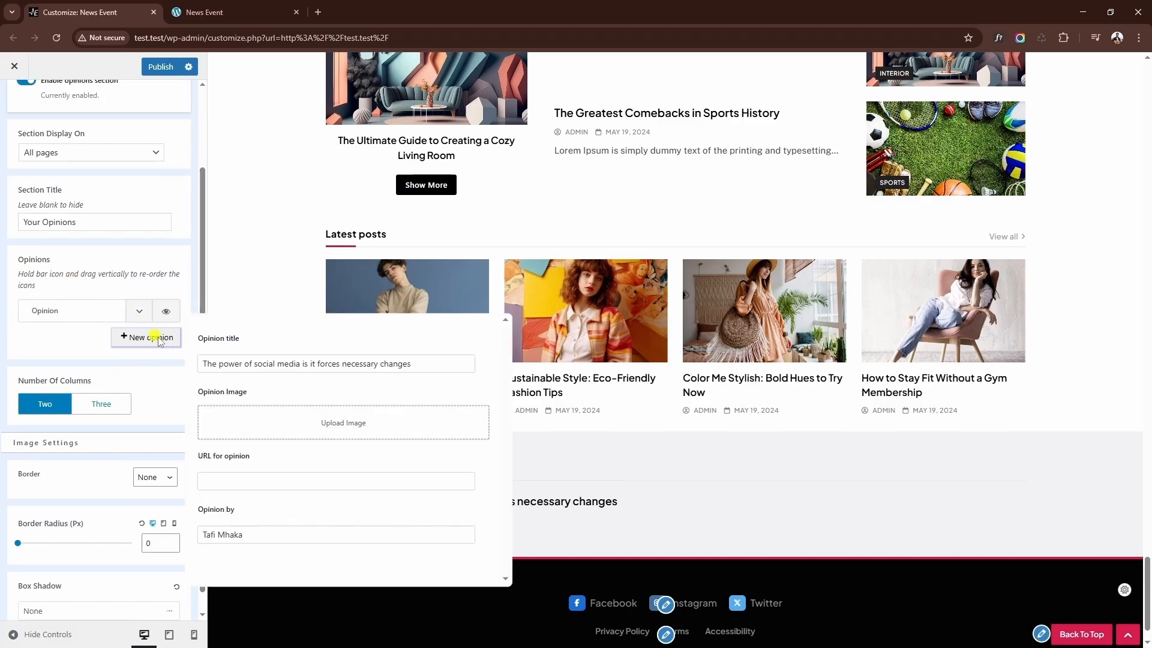
pyautogui.moveTo(313, 371); pyautogui.dragTo(278, 364)
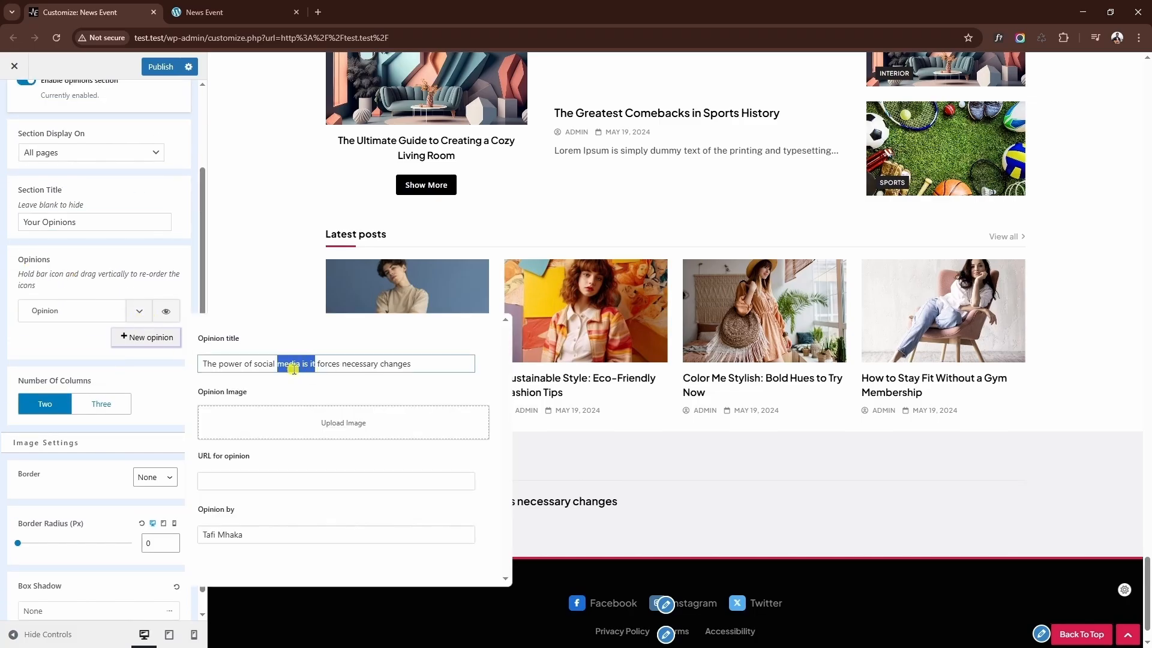
pyautogui.click(379, 420)
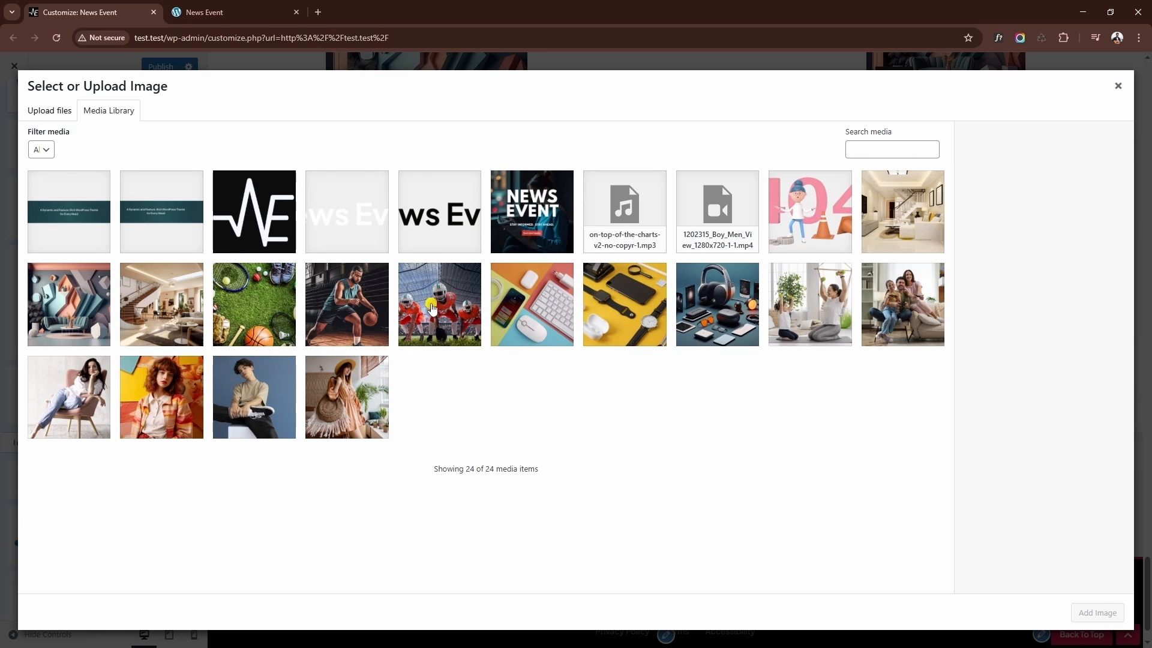
pyautogui.click(327, 299)
pyautogui.click(1097, 612)
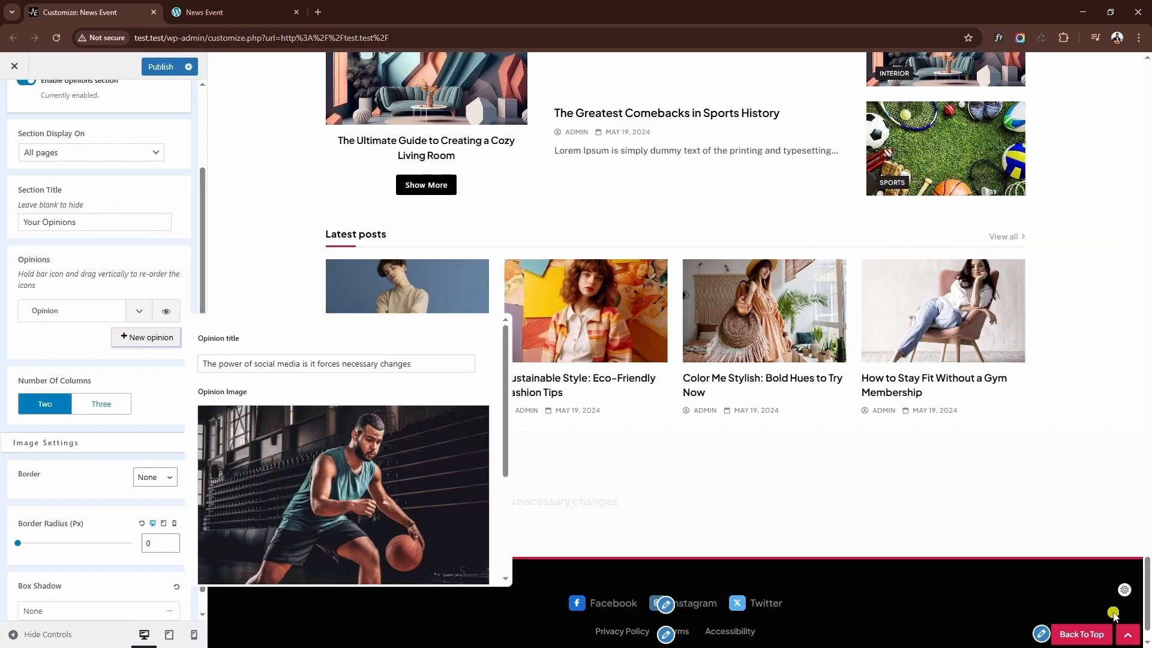
pyautogui.click(109, 358)
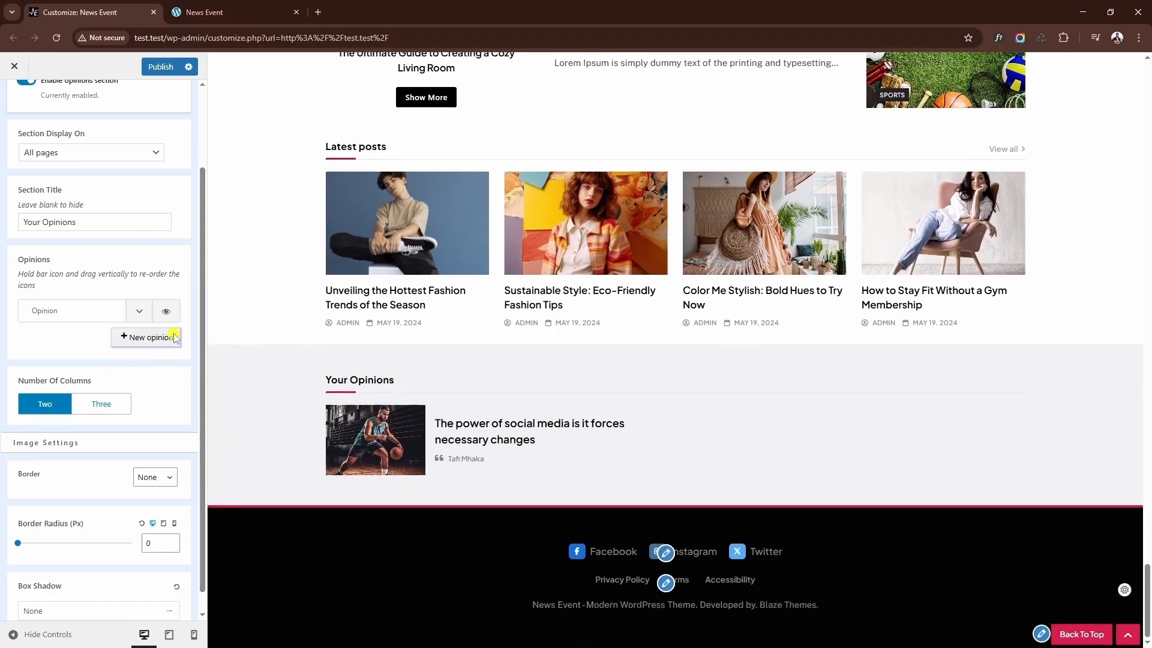
# Add a second opinion with the photo of the football players in orange from the media library
pyautogui.click(145, 337)
pyautogui.click(315, 422)
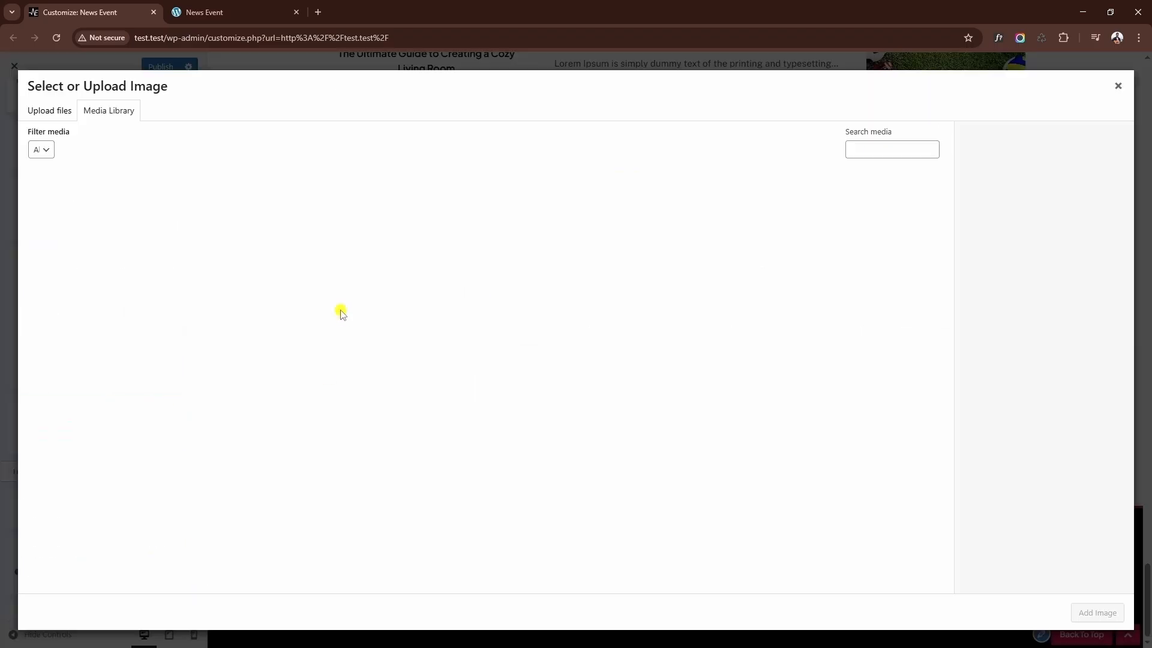
pyautogui.click(447, 303)
pyautogui.click(1097, 612)
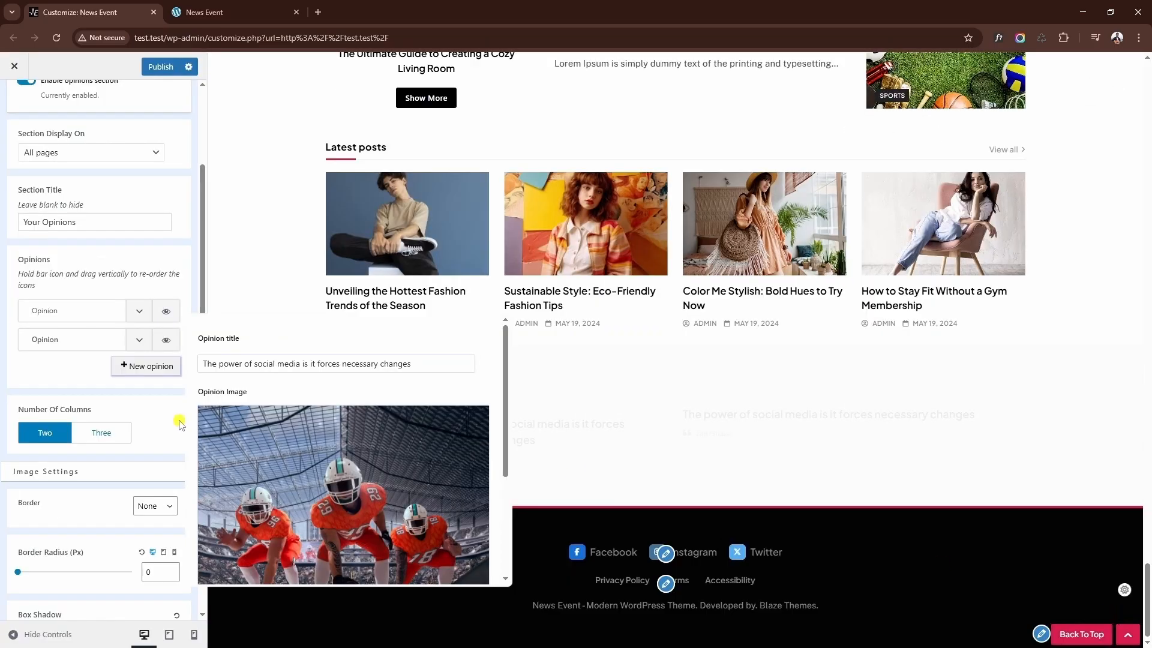
pyautogui.click(90, 382)
# Add a third opinion with the image close-up-beautiful-girl-portrait-1.jpg, leaving its author field unchanged
pyautogui.click(147, 366)
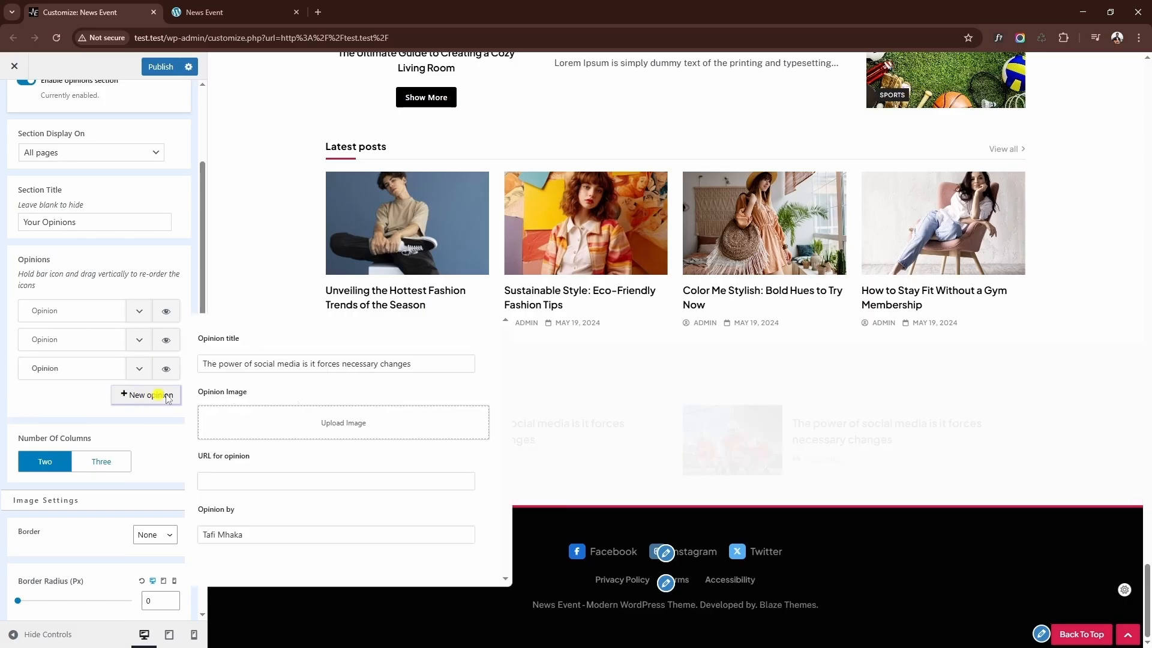
pyautogui.click(307, 428)
pyautogui.click(162, 394)
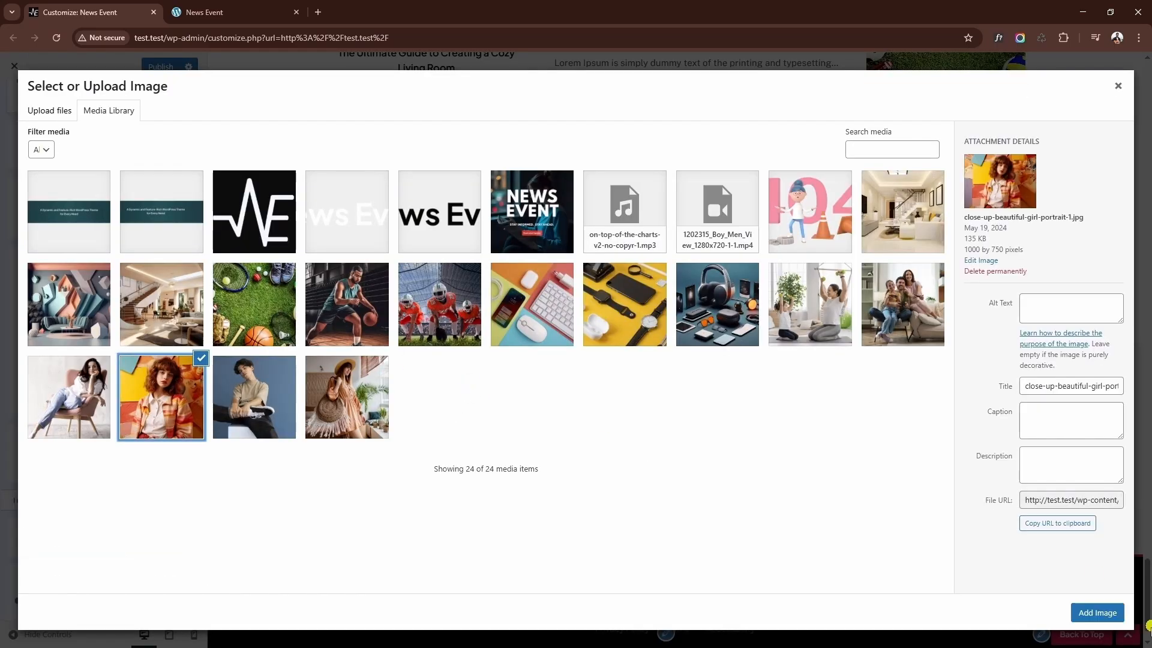
pyautogui.click(1097, 612)
pyautogui.scroll(-4, 293, 395)
pyautogui.moveTo(211, 555); pyautogui.dragTo(255, 555)
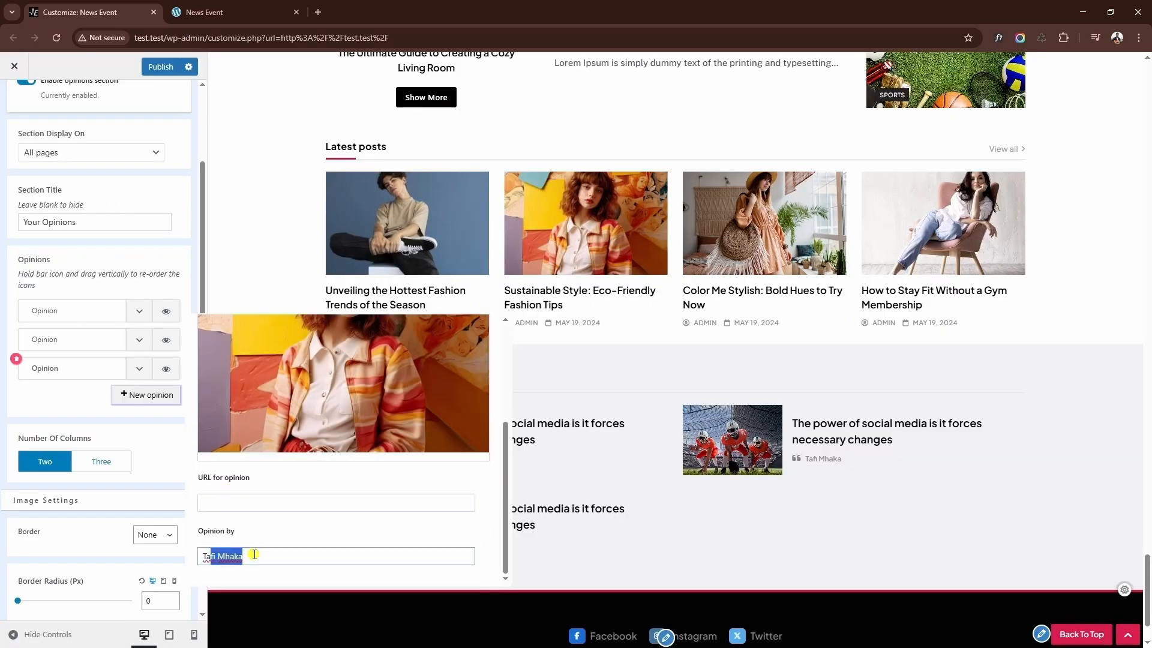
pyautogui.click(242, 553)
pyautogui.click(150, 422)
# Add a fourth opinion with the media library photo of the woman in a hat carrying a woven bag
pyautogui.click(147, 398)
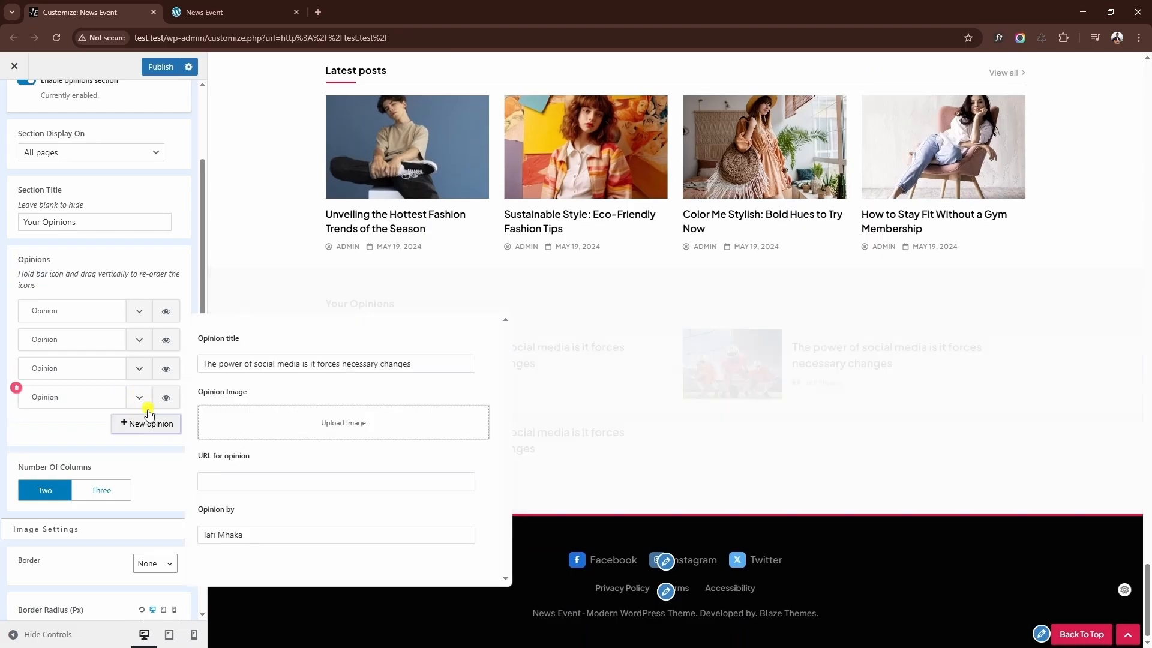
pyautogui.click(262, 414)
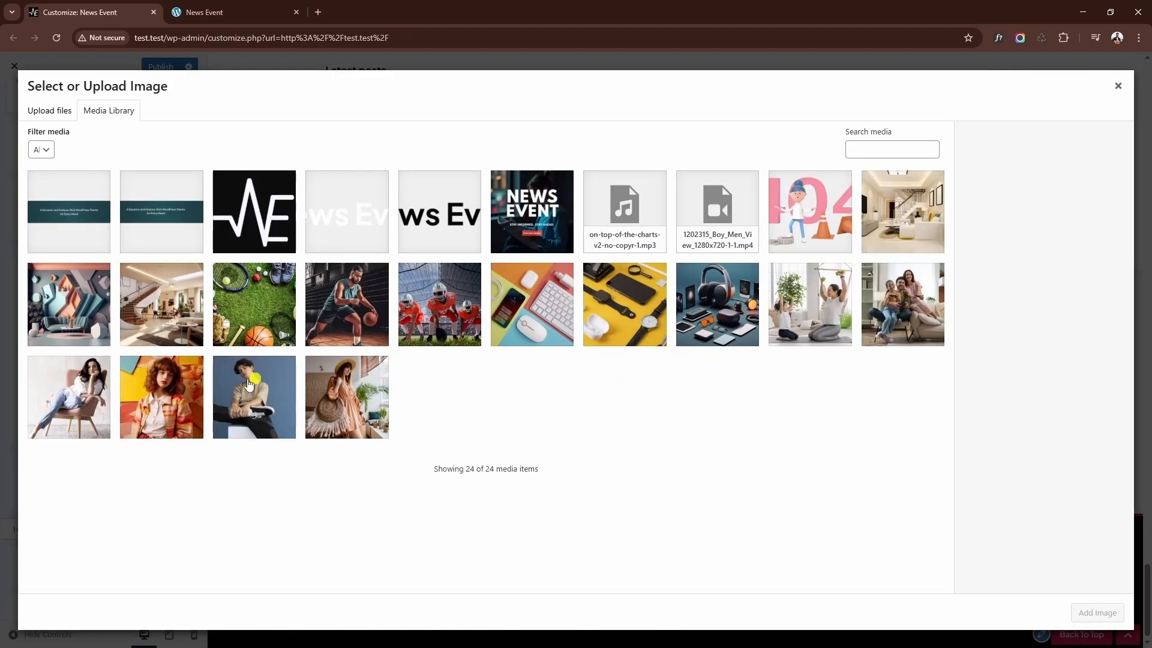
pyautogui.click(347, 397)
pyautogui.click(1095, 614)
pyautogui.click(90, 433)
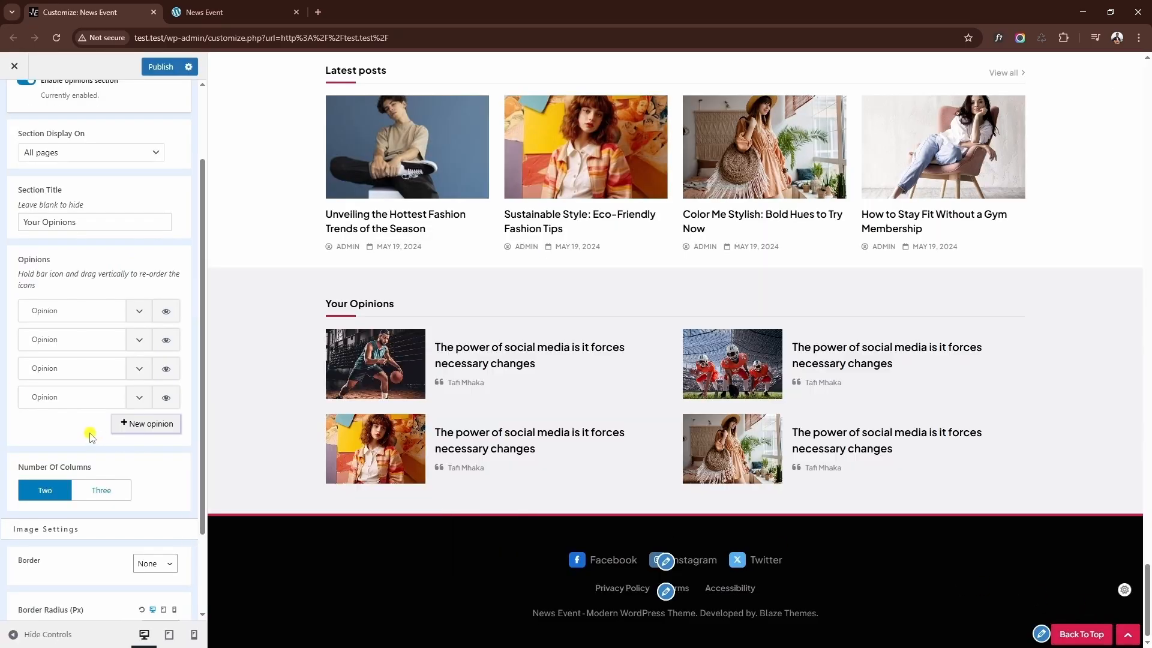
# Set the opinions section's number of columns to Three and delete the fourth opinion
pyautogui.scroll(-1, 86, 433)
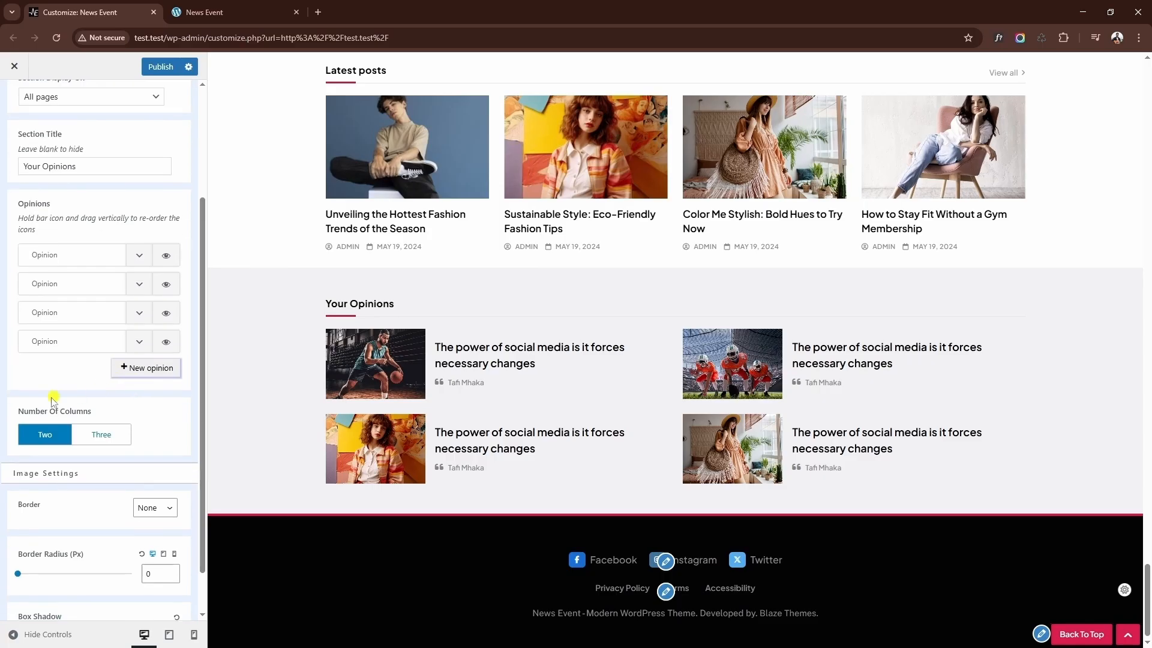
pyautogui.click(117, 442)
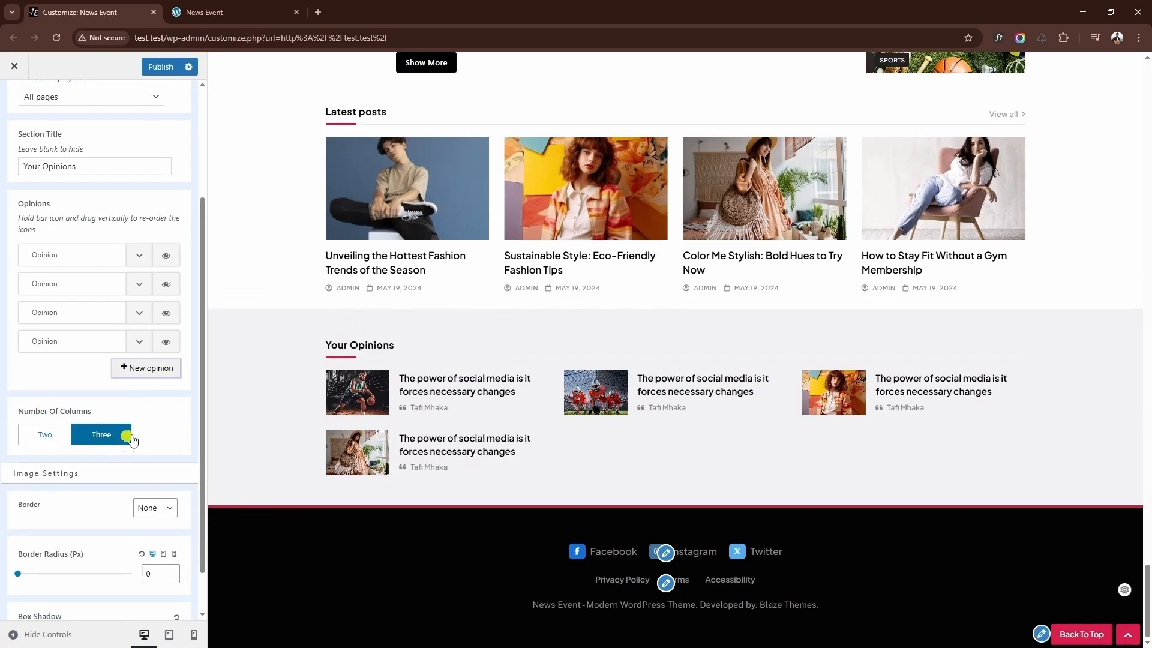
pyautogui.moveTo(117, 339)
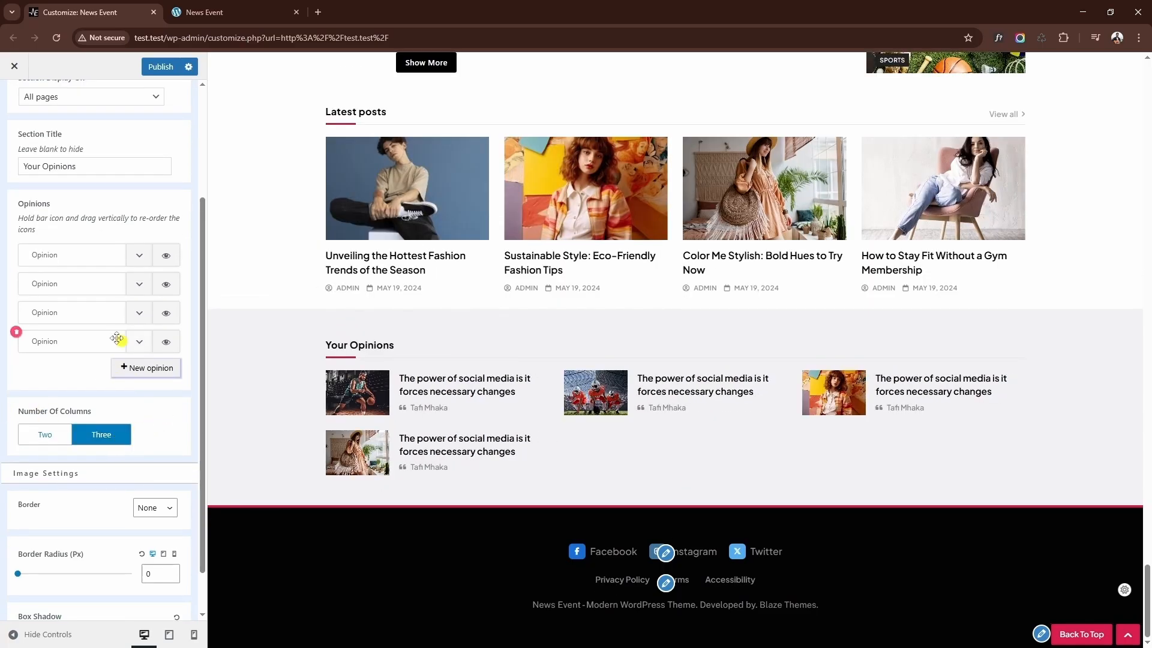
pyautogui.click(18, 333)
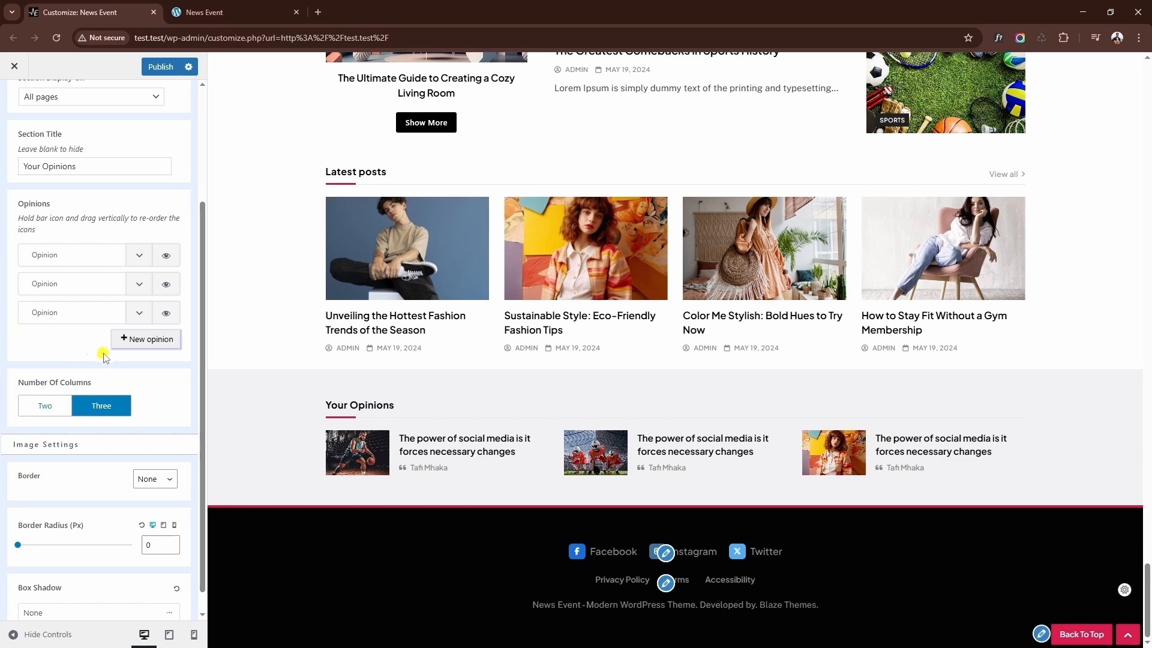
# Review the Your Opinions section's image border, radius and shadow settings and its design options for width, background and spacing
pyautogui.scroll(-1, 111, 357)
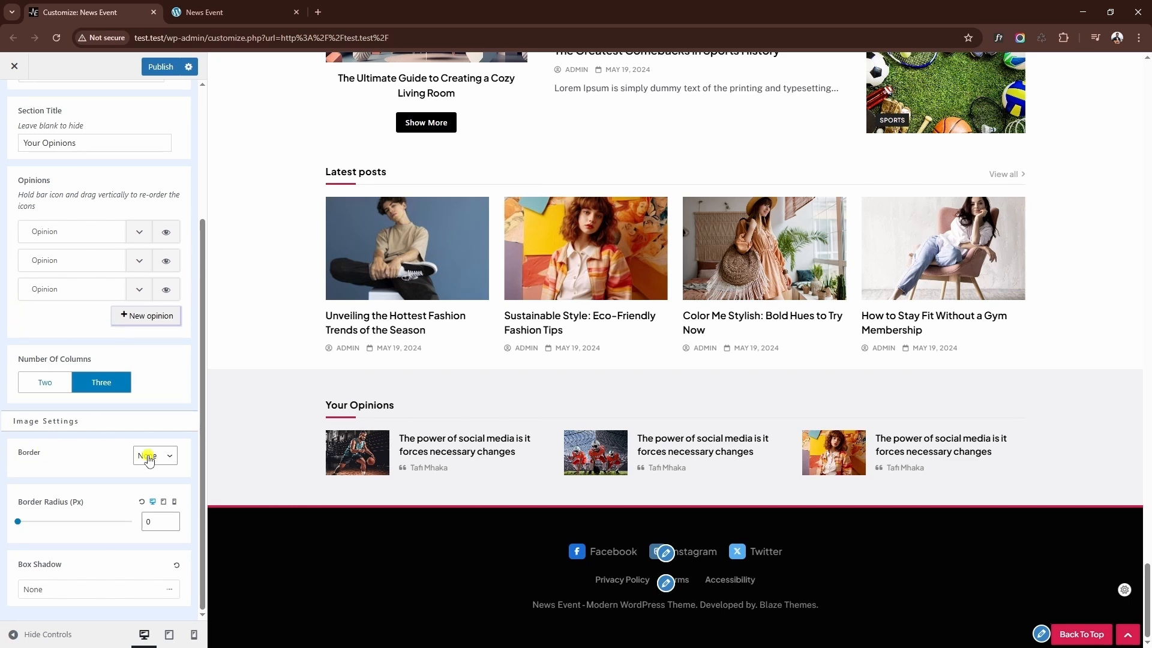
pyautogui.click(107, 598)
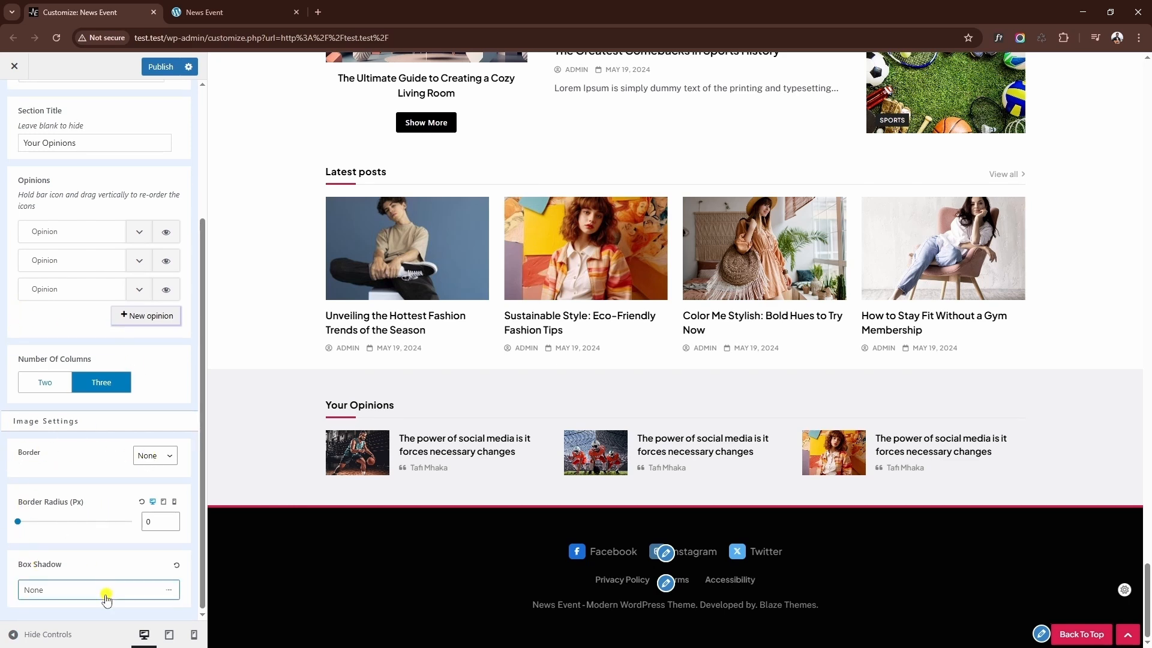
pyautogui.scroll(3, 111, 570)
pyautogui.click(153, 144)
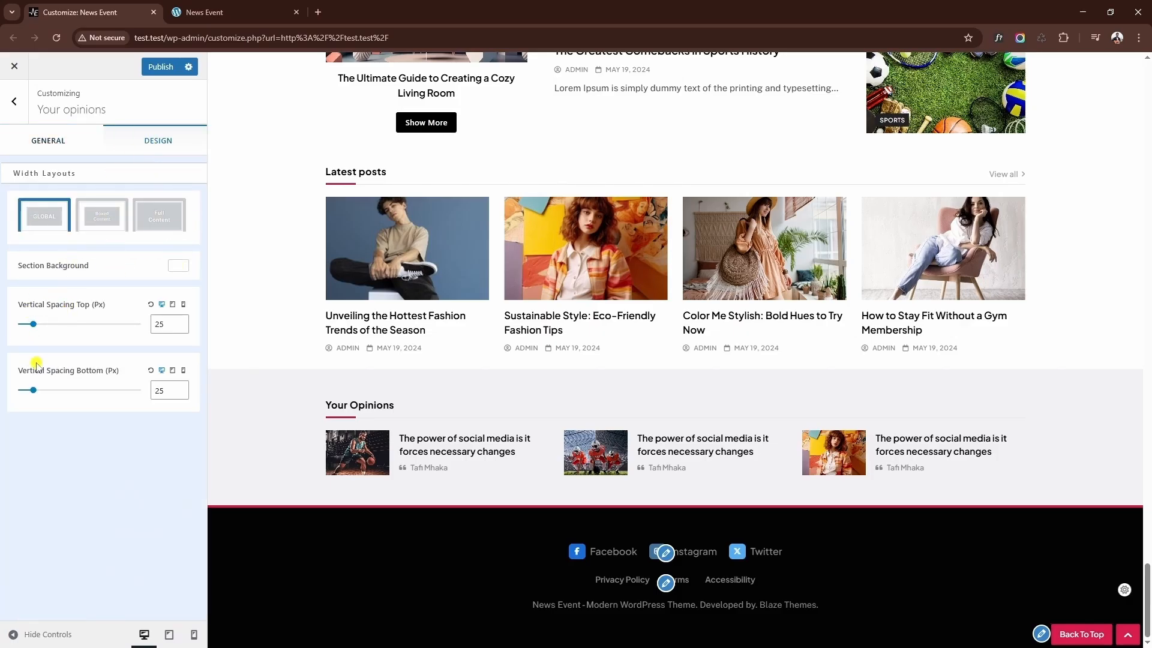
pyautogui.click(14, 104)
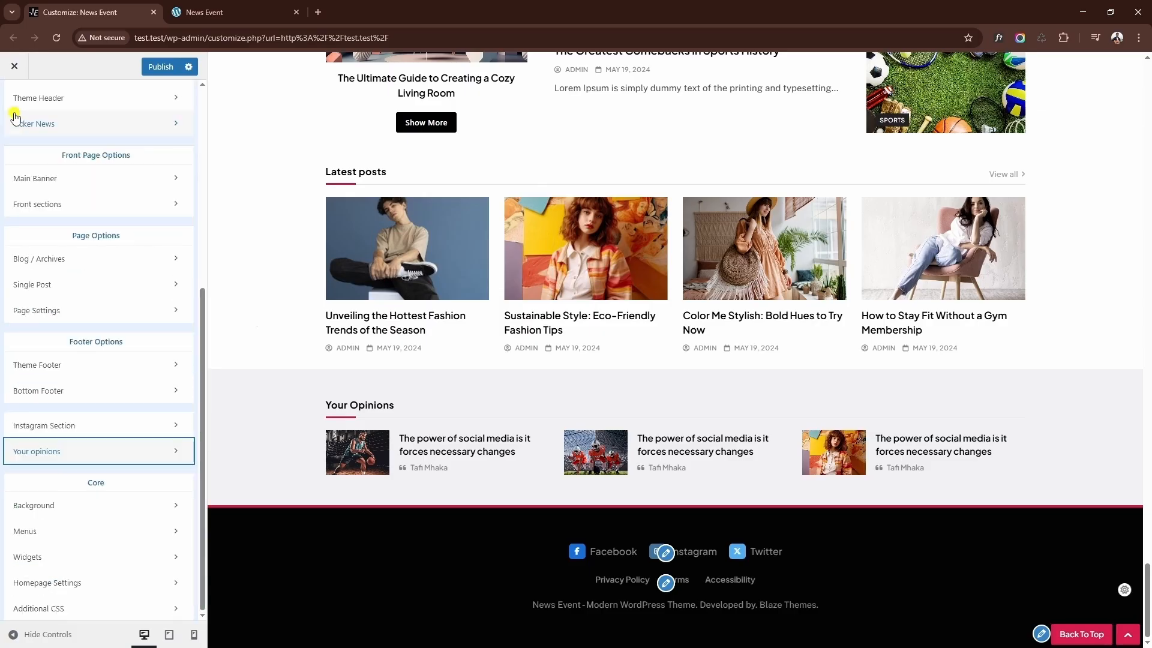
# Open the general settings of Blog / Archives and bring the blog post list into view in the preview
pyautogui.click(87, 264)
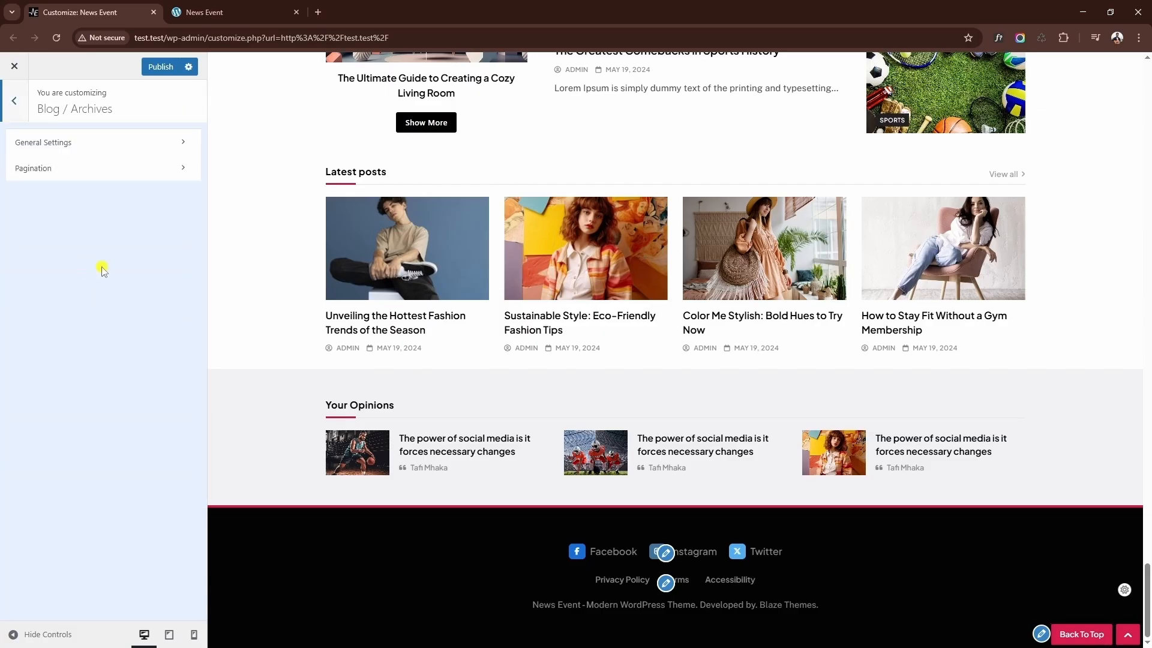
pyautogui.click(106, 150)
pyautogui.scroll(20, 289, 250)
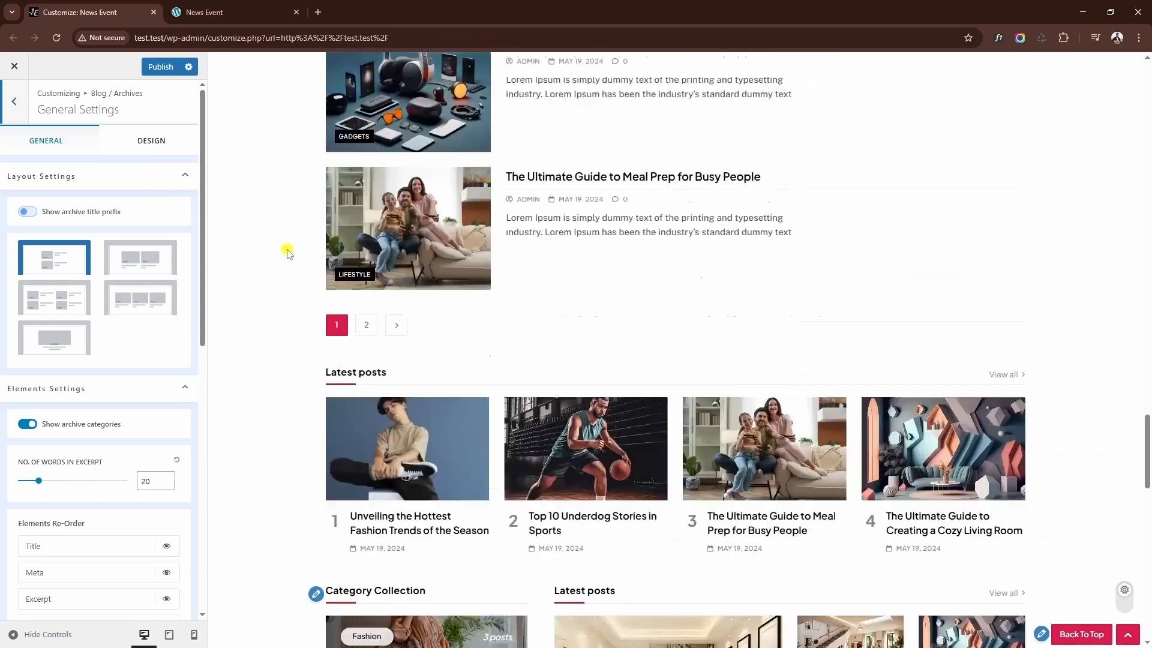
pyautogui.scroll(4, 281, 252)
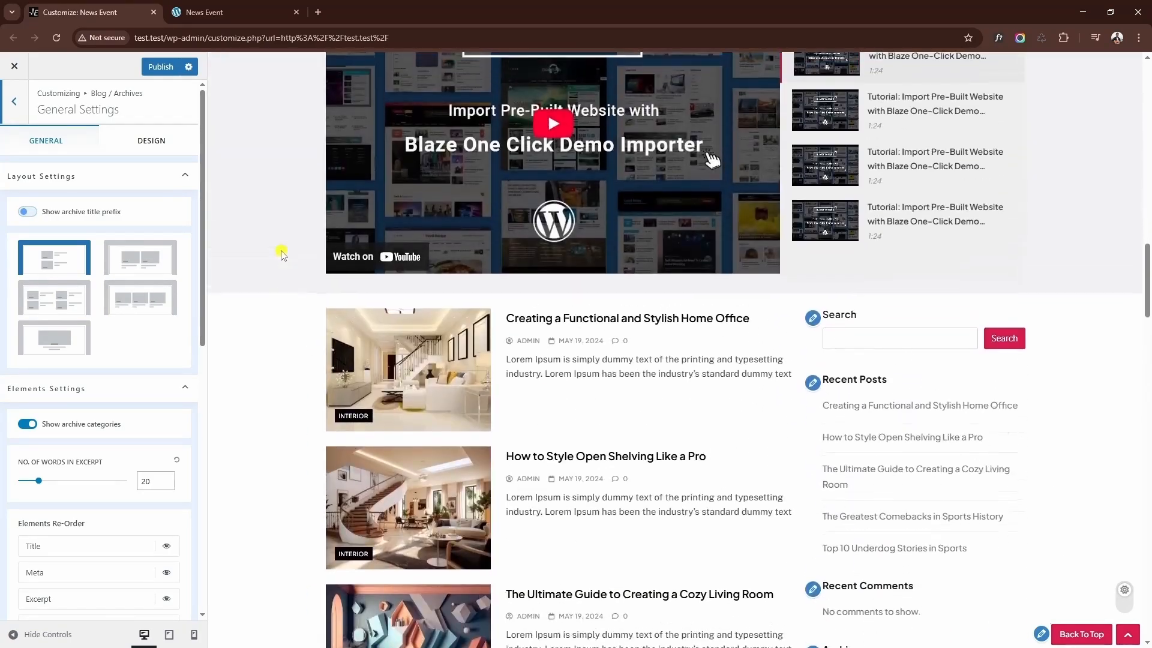
pyautogui.scroll(-2, 281, 252)
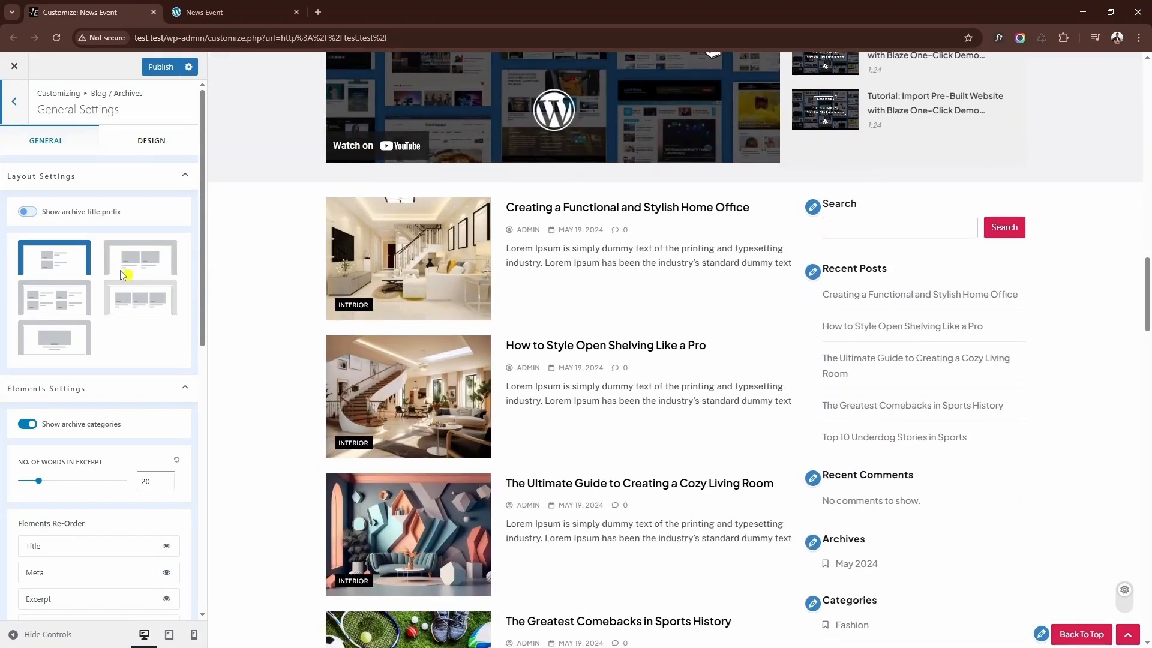
# Try the large centred image archive layout and switch back to the first list layout
pyautogui.click(152, 268)
pyautogui.click(75, 329)
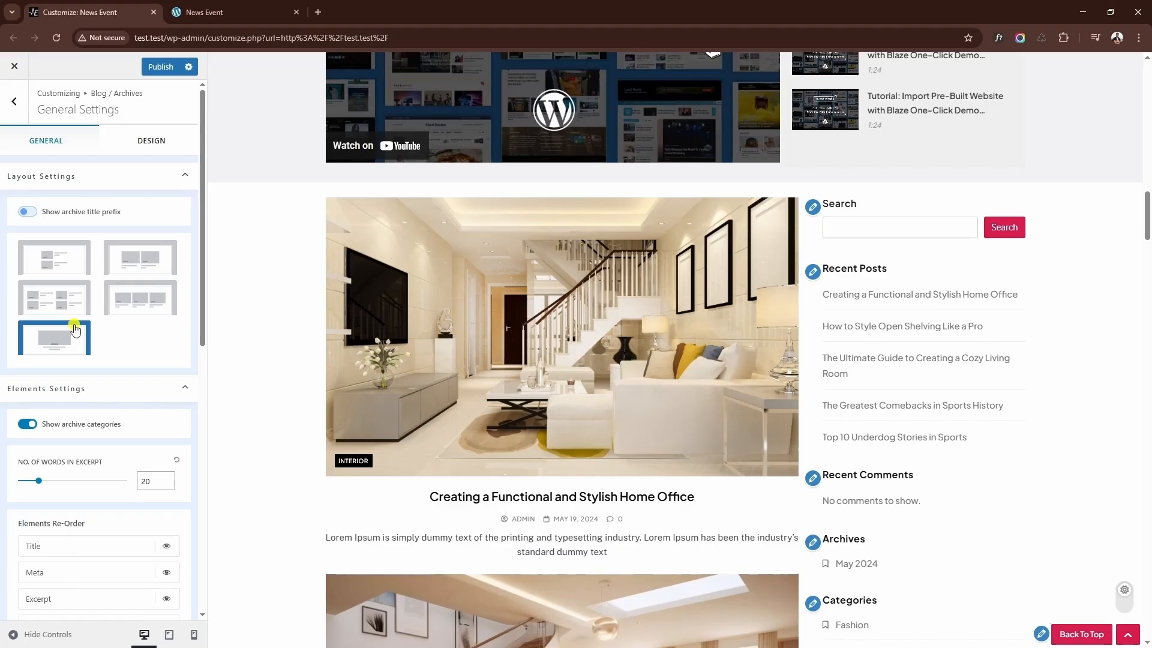
pyautogui.click(61, 254)
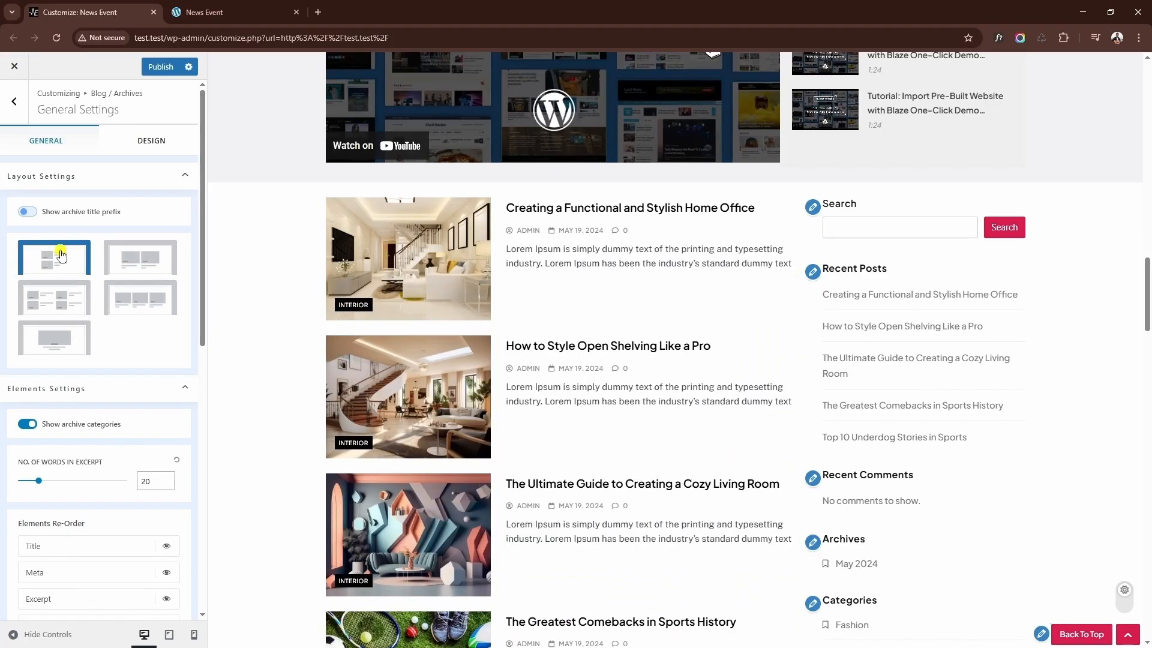
# Show the Button element on archive posts and move Meta above Title in the element order
pyautogui.scroll(-1, 179, 308)
pyautogui.scroll(-1, 179, 308)
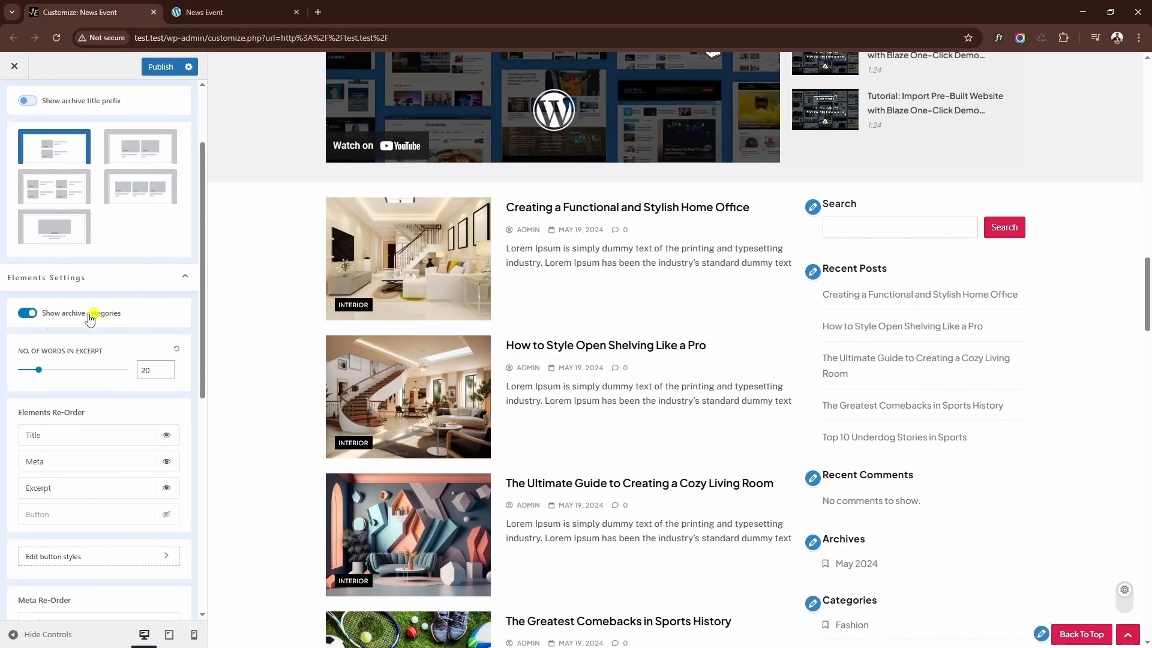
pyautogui.scroll(-1, 72, 324)
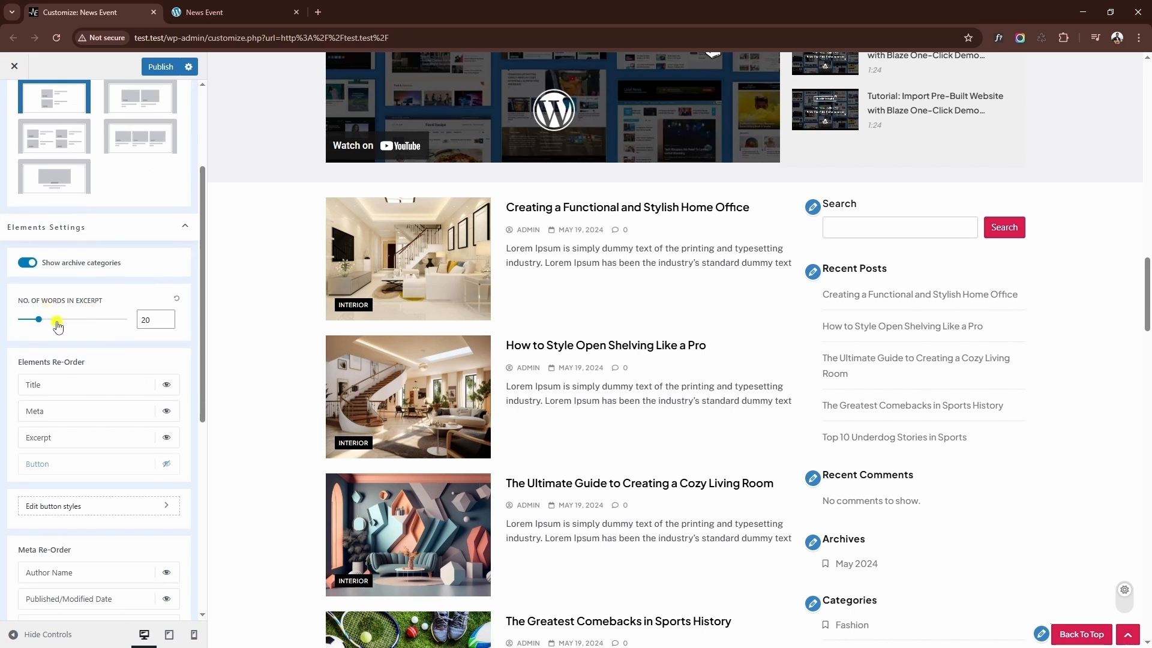
pyautogui.scroll(-2, 66, 312)
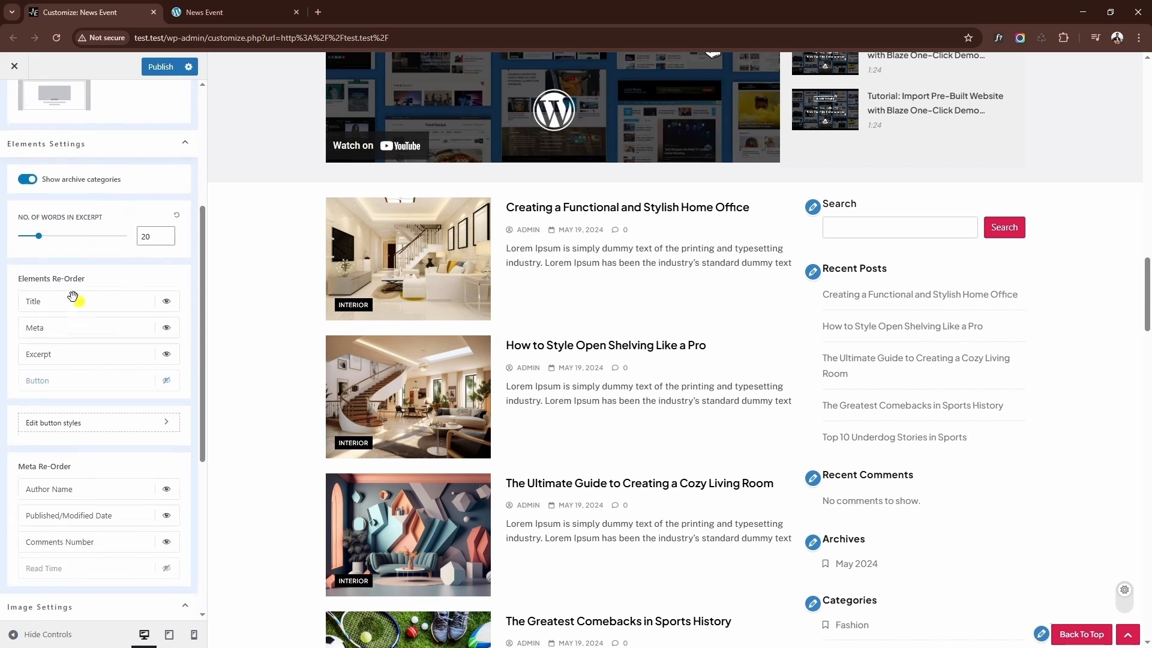
pyautogui.click(167, 380)
pyautogui.moveTo(155, 332); pyautogui.dragTo(131, 298)
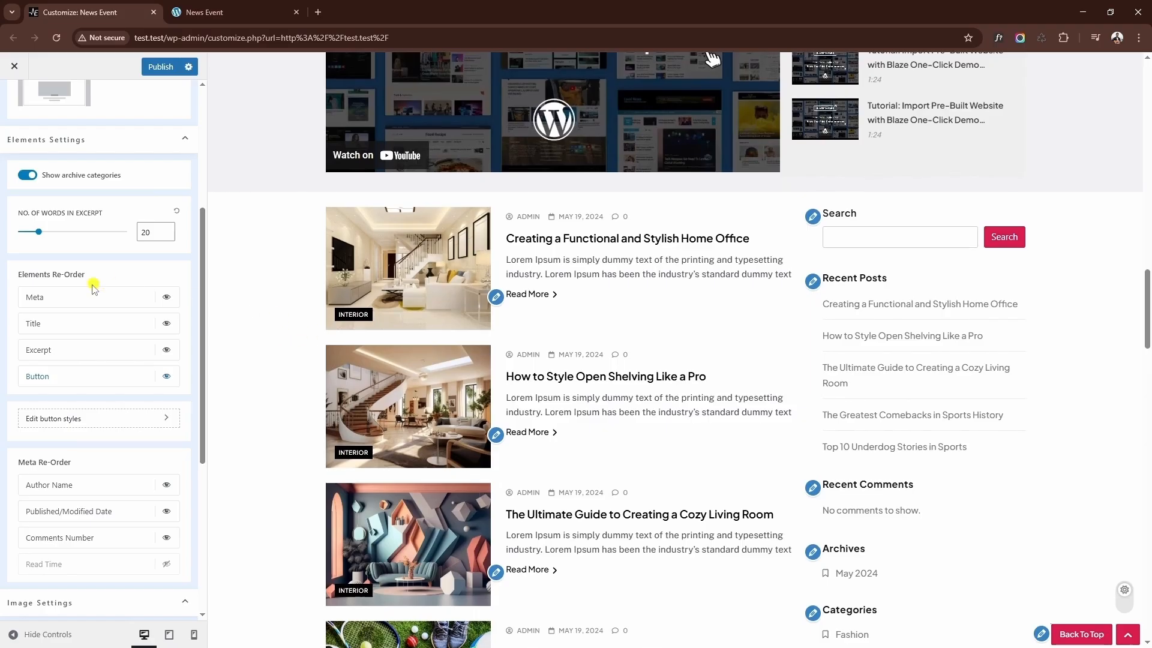
# Show Read Time and hide Comments Number in the archive post meta
pyautogui.scroll(-2, 102, 288)
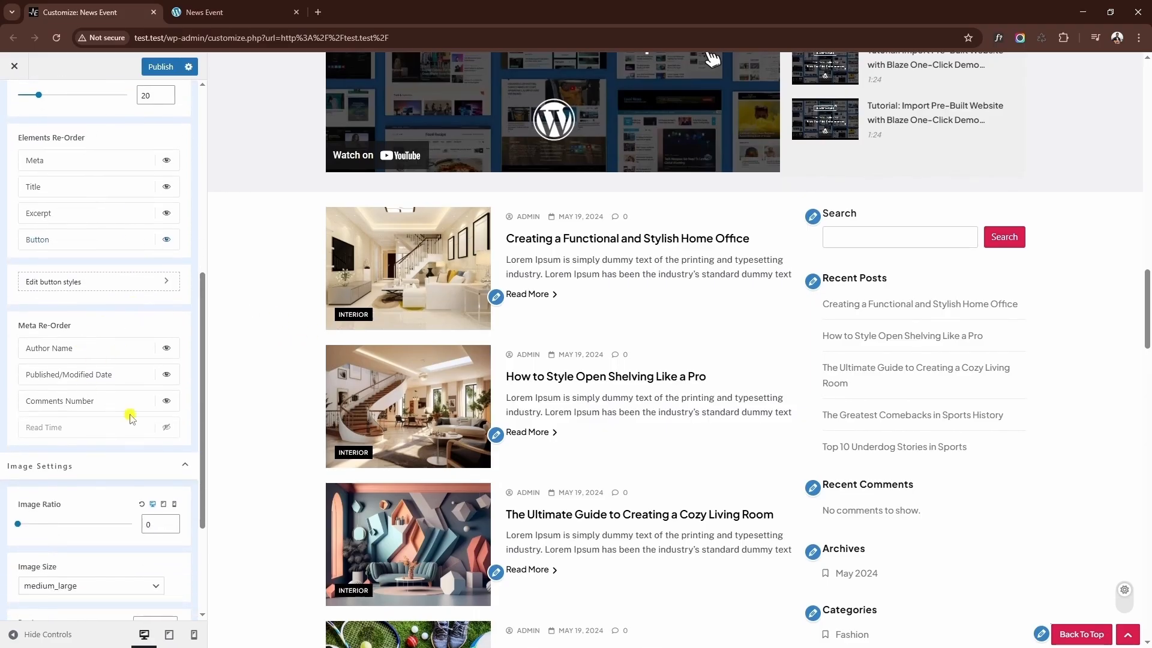
pyautogui.click(168, 428)
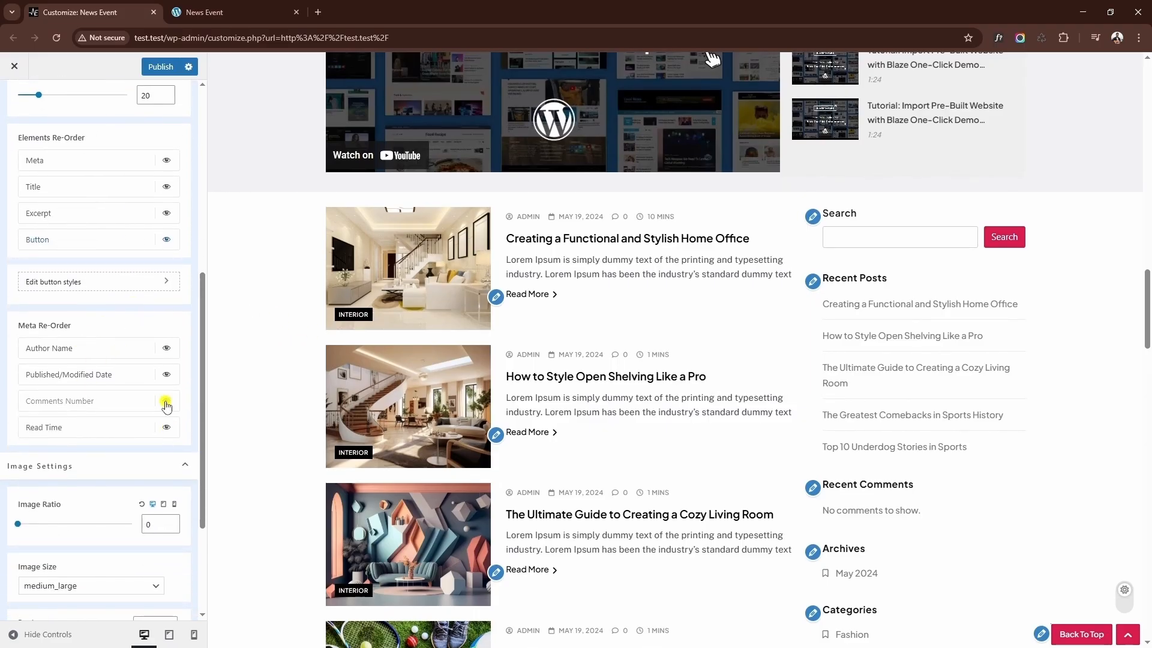
pyautogui.scroll(-3, 159, 360)
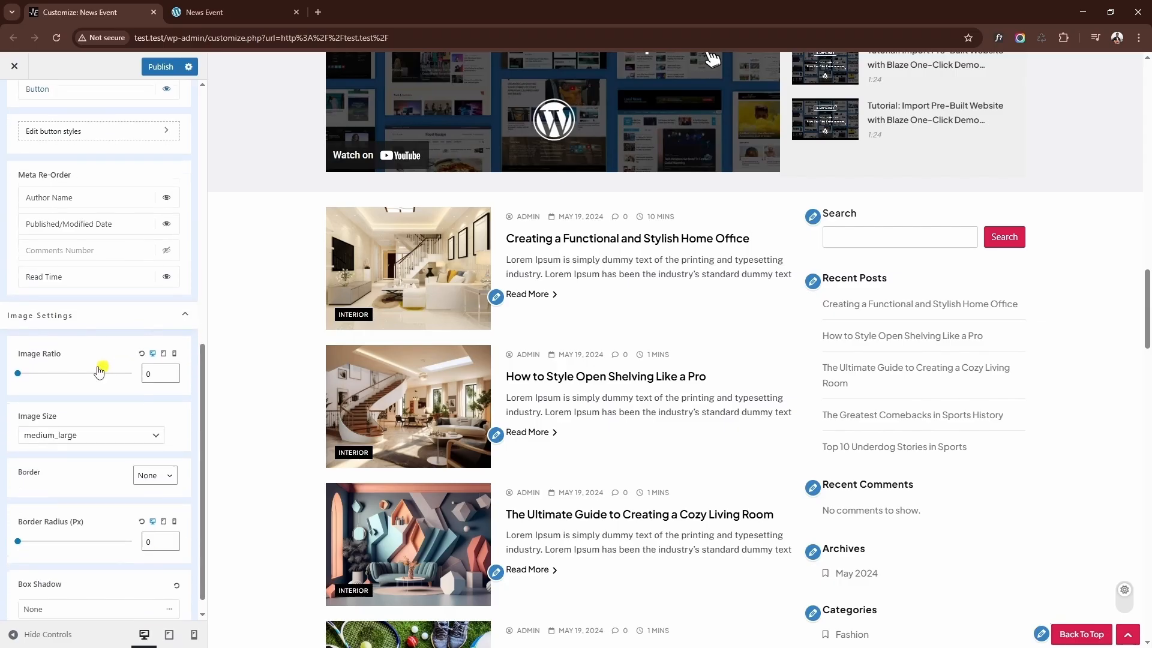
# Review the archive image settings and the design options for width layout and vertical spacing
pyautogui.scroll(-1, 36, 413)
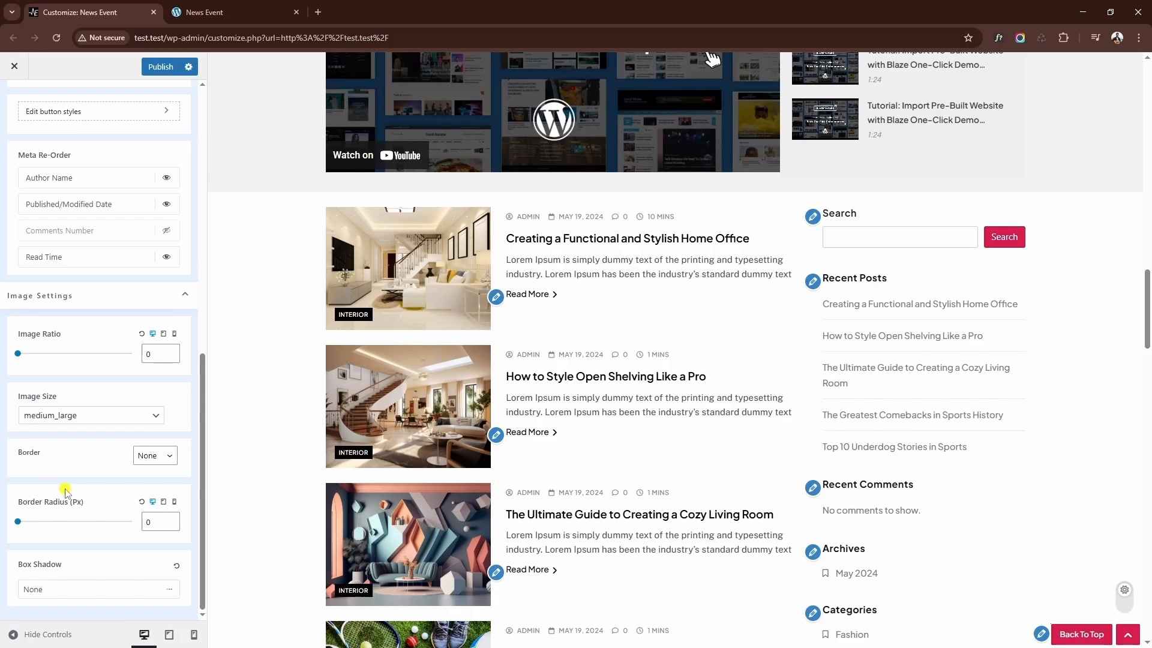
pyautogui.scroll(10, 102, 504)
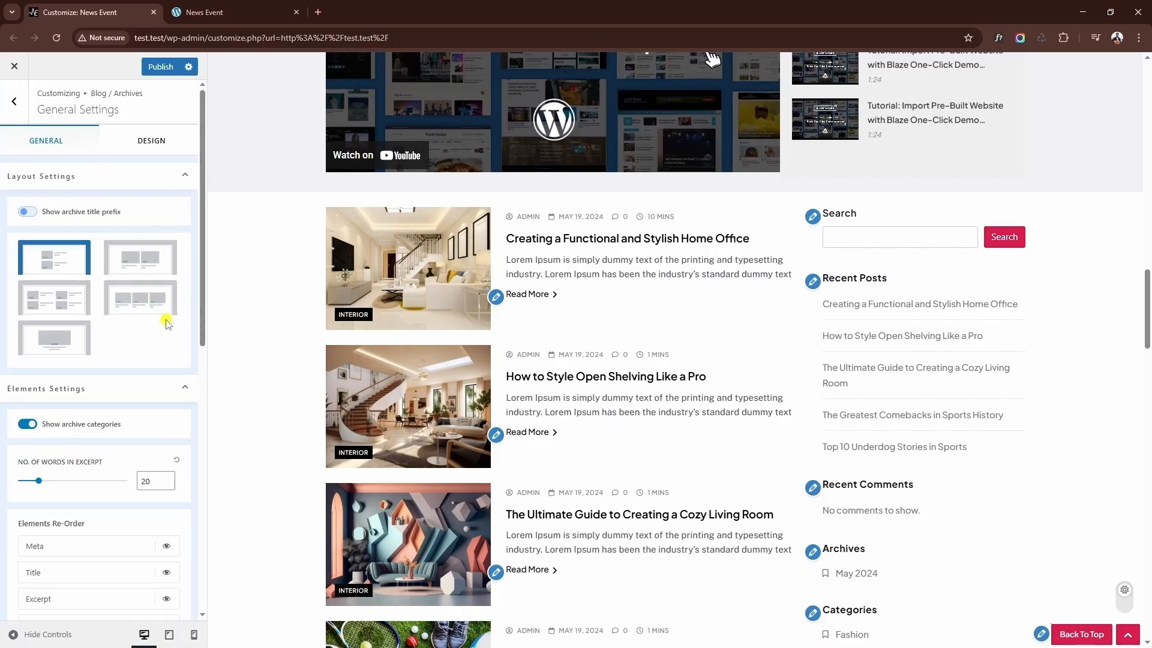
pyautogui.click(153, 147)
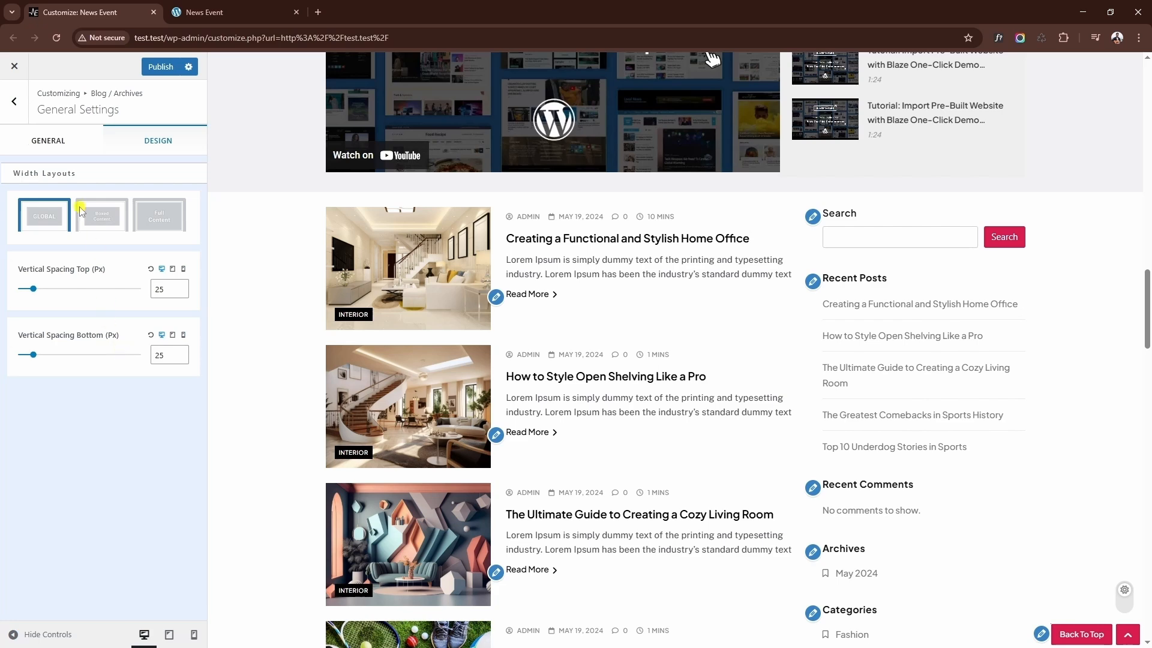
pyautogui.click(13, 101)
# Set the Blog / Archives pagination type to Ajax Load More and check the result below the post list
pyautogui.click(58, 174)
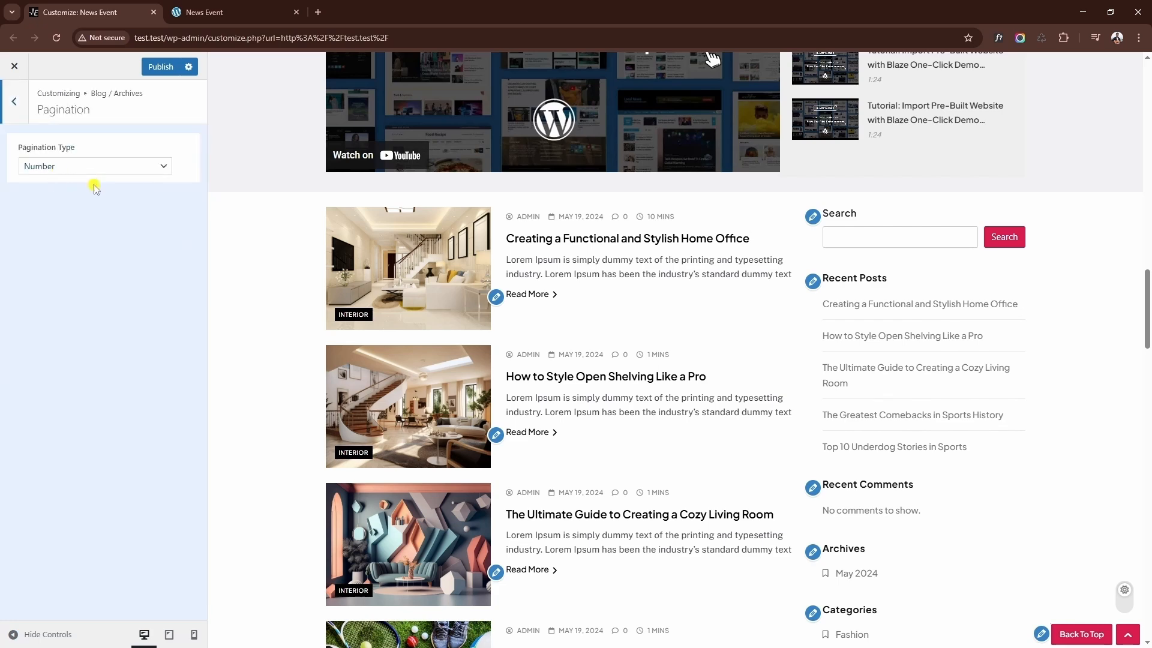
pyautogui.click(78, 174)
pyautogui.click(93, 218)
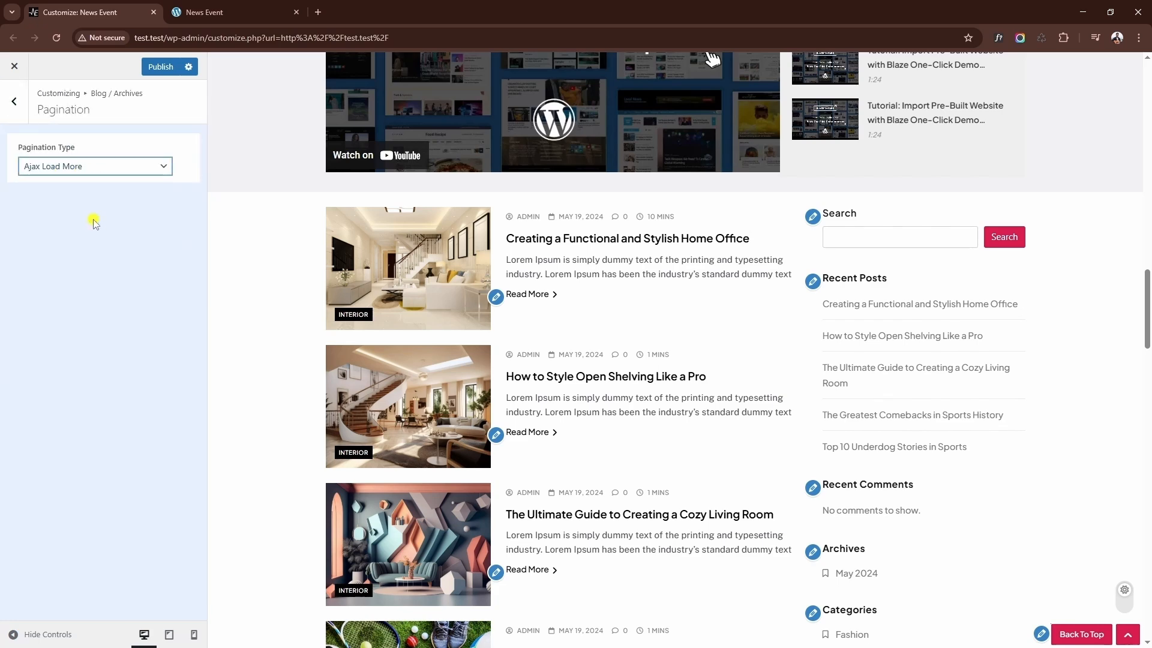
pyautogui.scroll(-12, 258, 264)
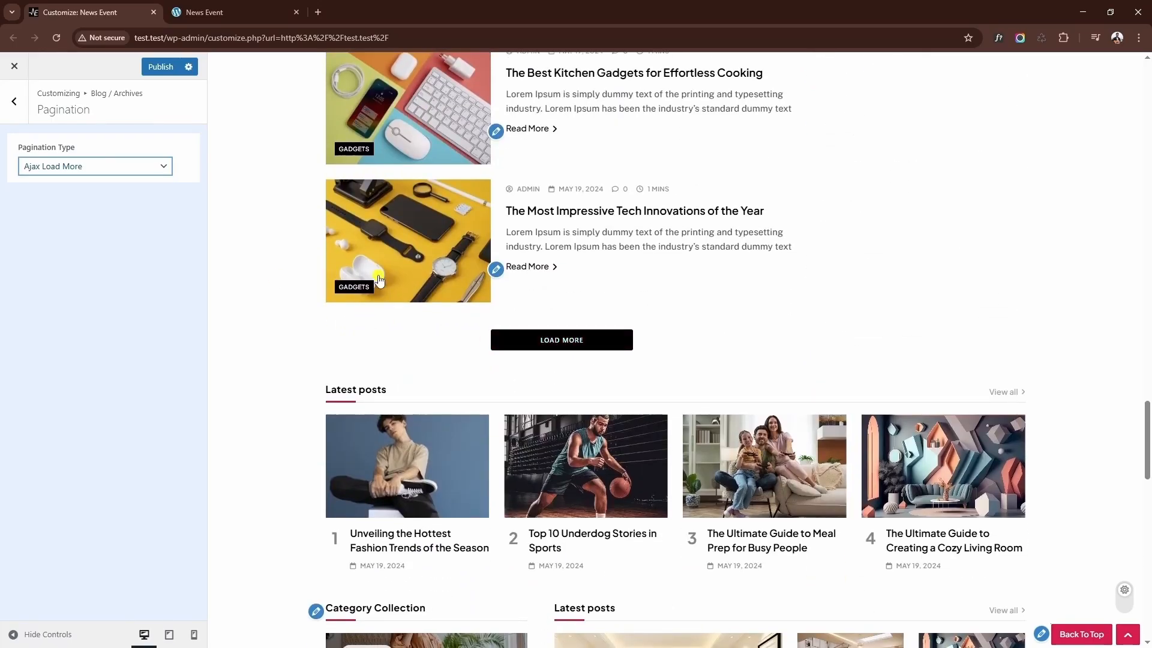
# Leave the Blog / Archives settings and open the Sidebar widget area for editing
pyautogui.click(24, 119)
pyautogui.scroll(-2, 74, 477)
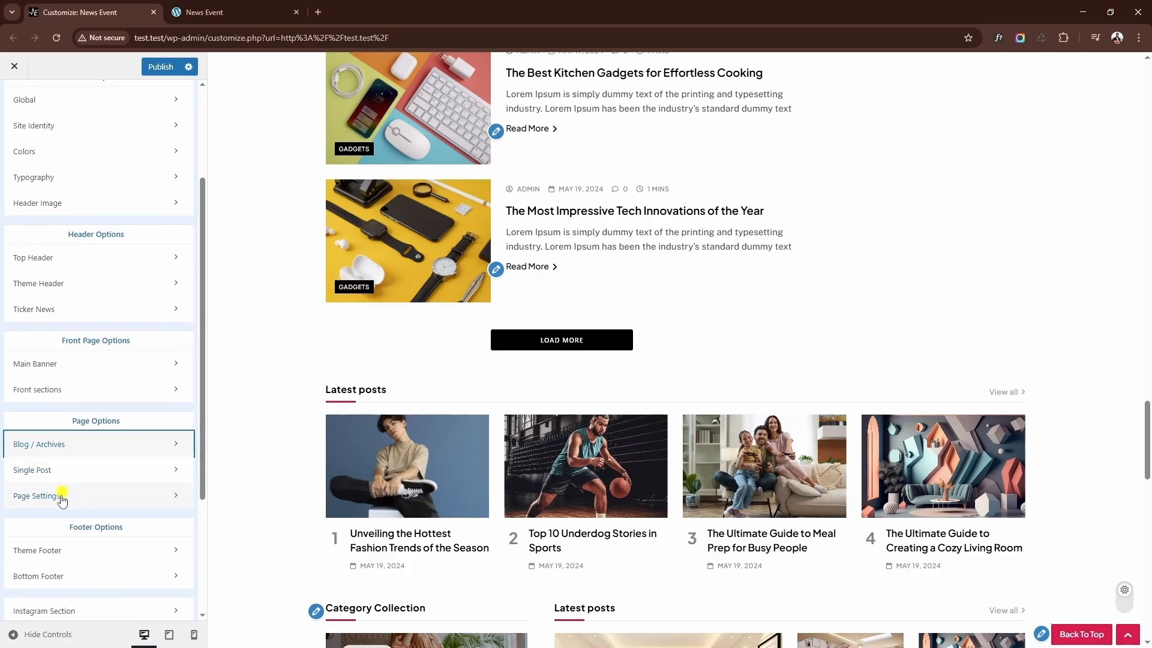
pyautogui.scroll(-3, 61, 577)
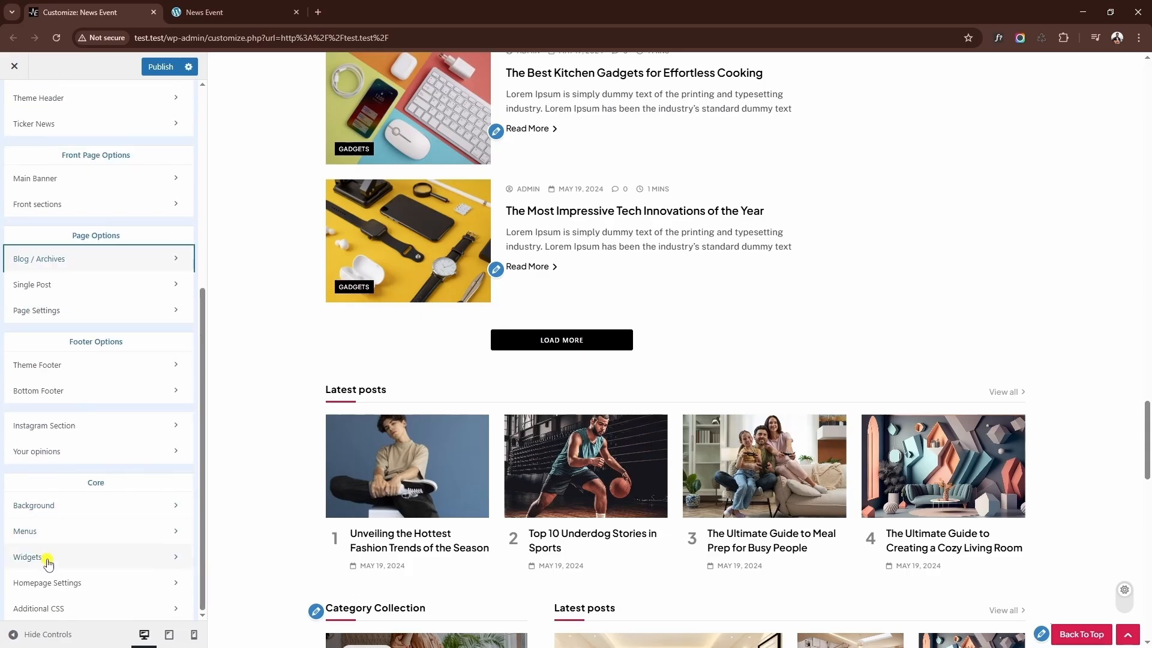
pyautogui.click(47, 561)
pyautogui.click(79, 226)
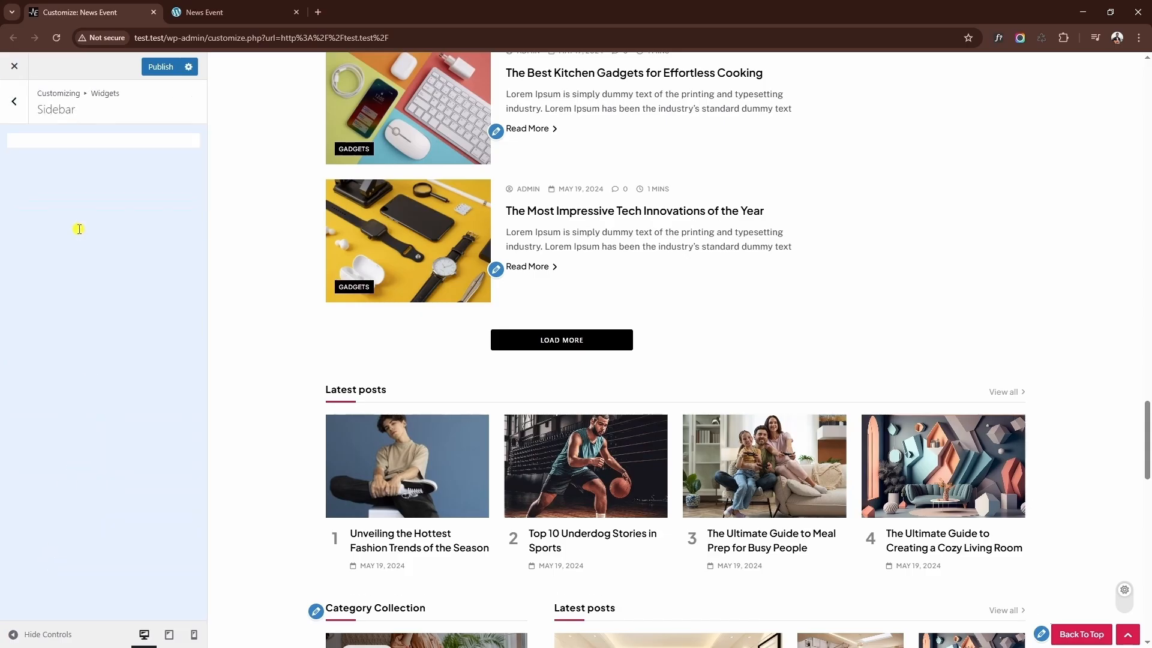
# Delete the Categories heading and list from the sidebar widget area
pyautogui.scroll(-5, 49, 346)
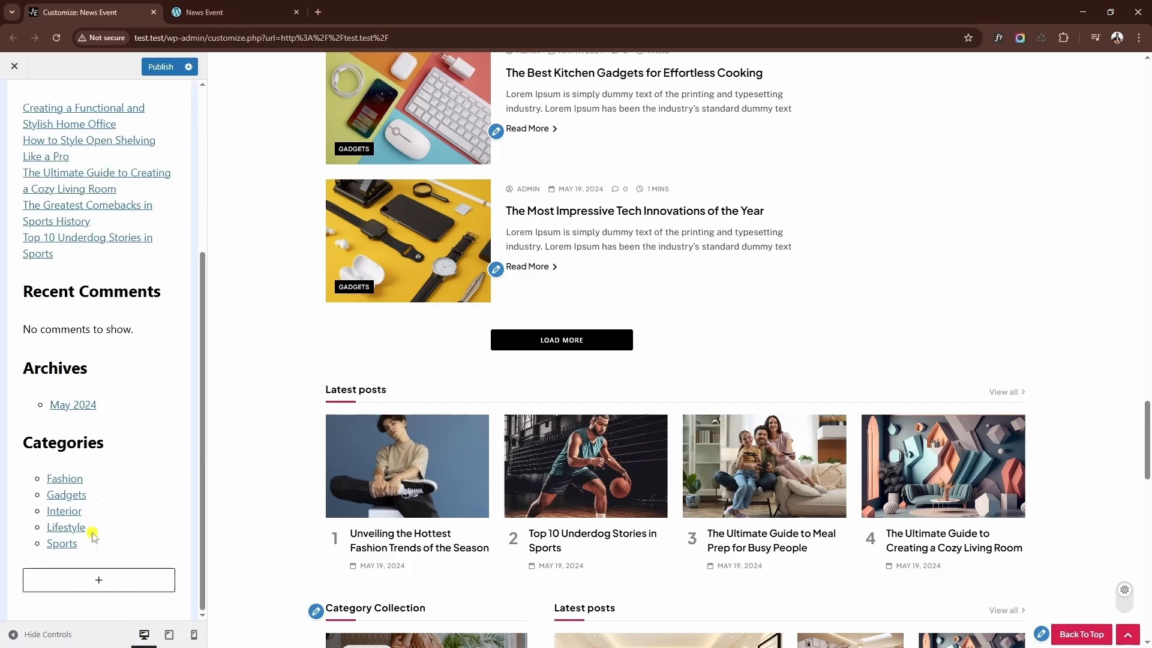
pyautogui.click(94, 533)
pyautogui.click(196, 450)
pyautogui.click(215, 413)
pyautogui.click(312, 508)
pyautogui.click(324, 470)
# Delete the Archives and Recent Comments blocks from the sidebar widget area
pyautogui.click(140, 461)
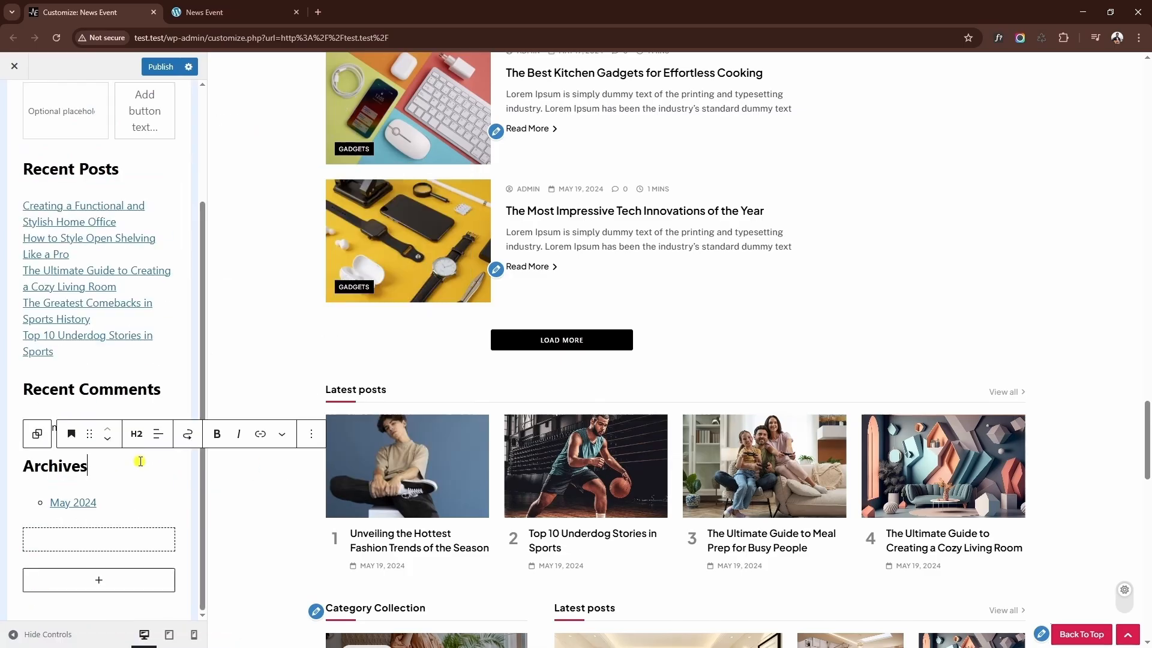
pyautogui.click(311, 440)
pyautogui.click(324, 396)
pyautogui.click(37, 475)
pyautogui.click(133, 476)
pyautogui.click(202, 438)
pyautogui.click(133, 433)
pyautogui.click(177, 396)
# Delete the Recent Posts and Search blocks, along with any remaining empty group, from the sidebar widget area
pyautogui.click(132, 285)
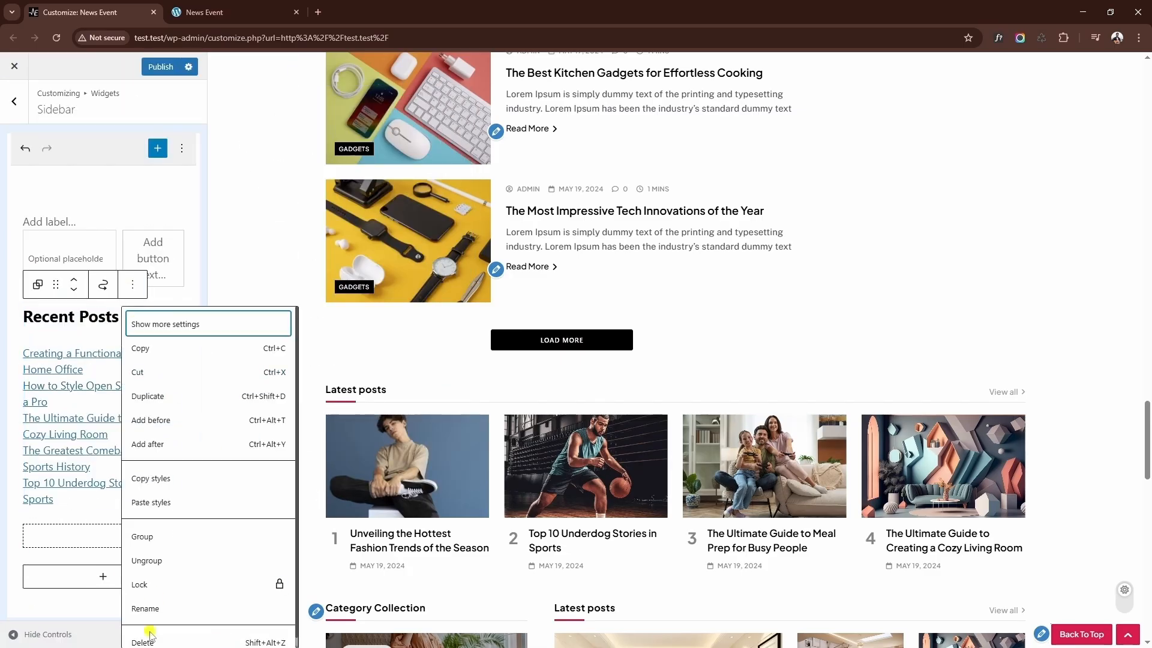
pyautogui.click(146, 641)
pyautogui.click(307, 195)
pyautogui.click(319, 527)
pyautogui.click(103, 225)
pyautogui.click(101, 195)
pyautogui.click(114, 527)
# Add the News Event : Carousel Posts widget to the empty sidebar from the full block library
pyautogui.scroll(17, 282, 281)
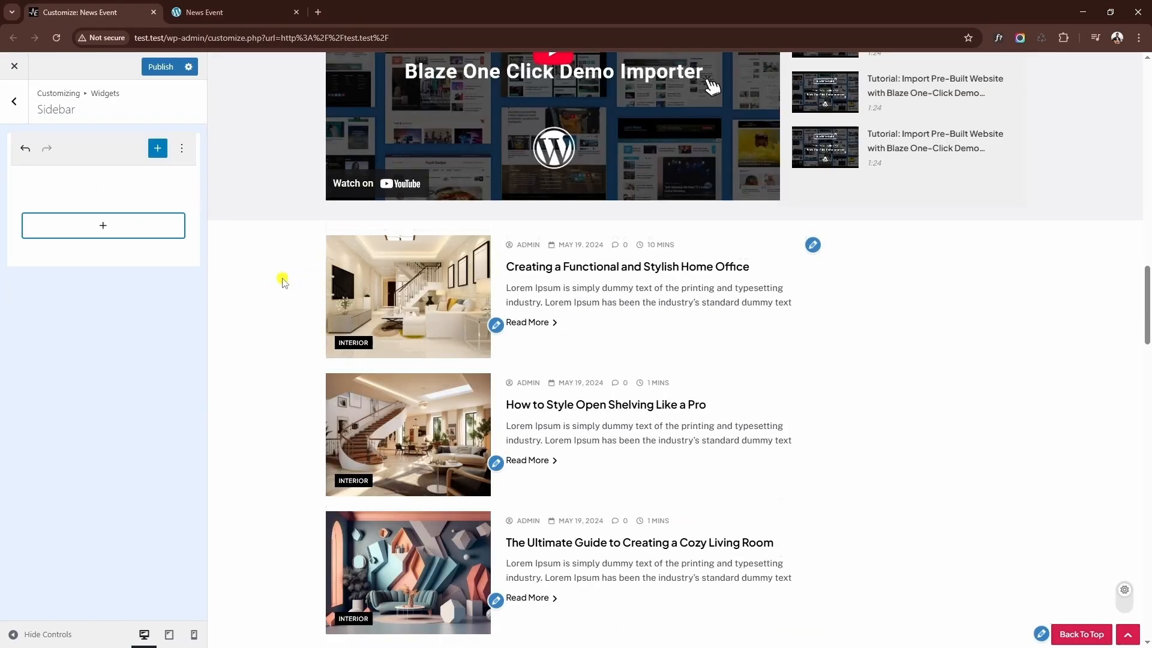
pyautogui.click(105, 231)
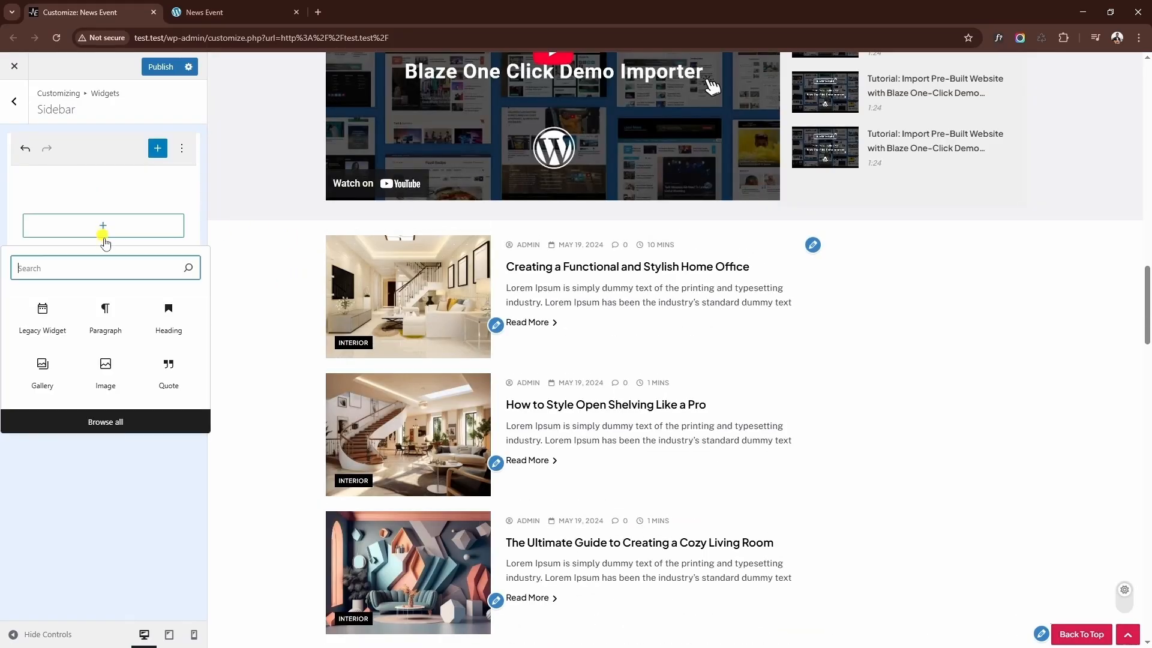
pyautogui.click(113, 427)
pyautogui.scroll(-6, 327, 358)
pyautogui.scroll(-10, 328, 358)
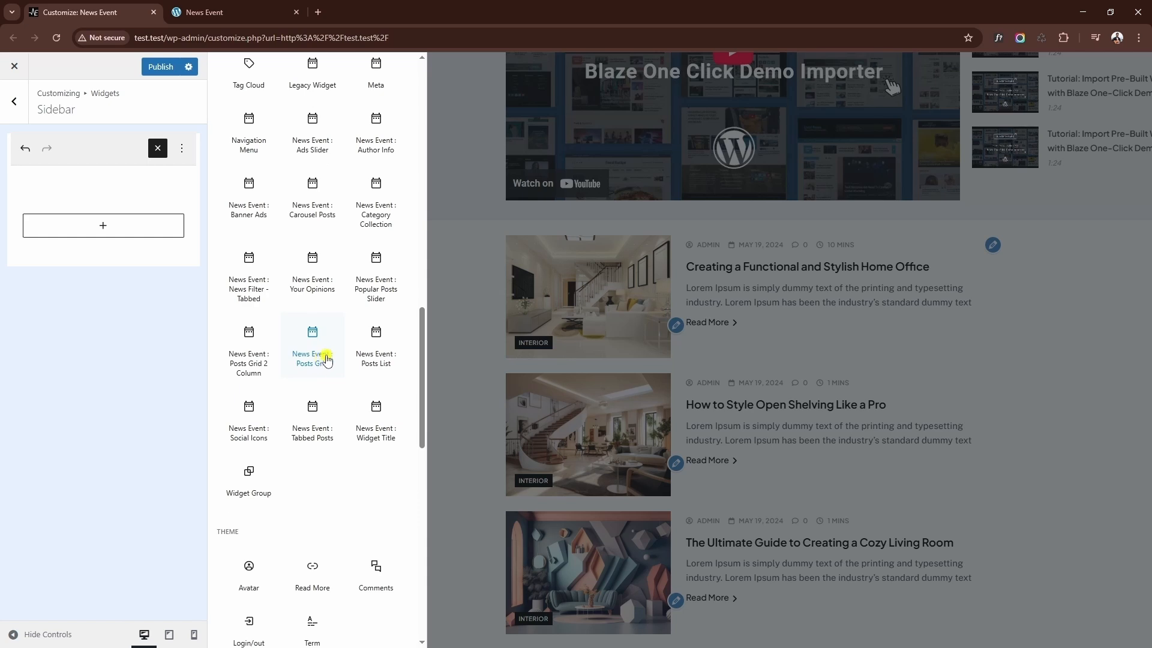
pyautogui.click(312, 197)
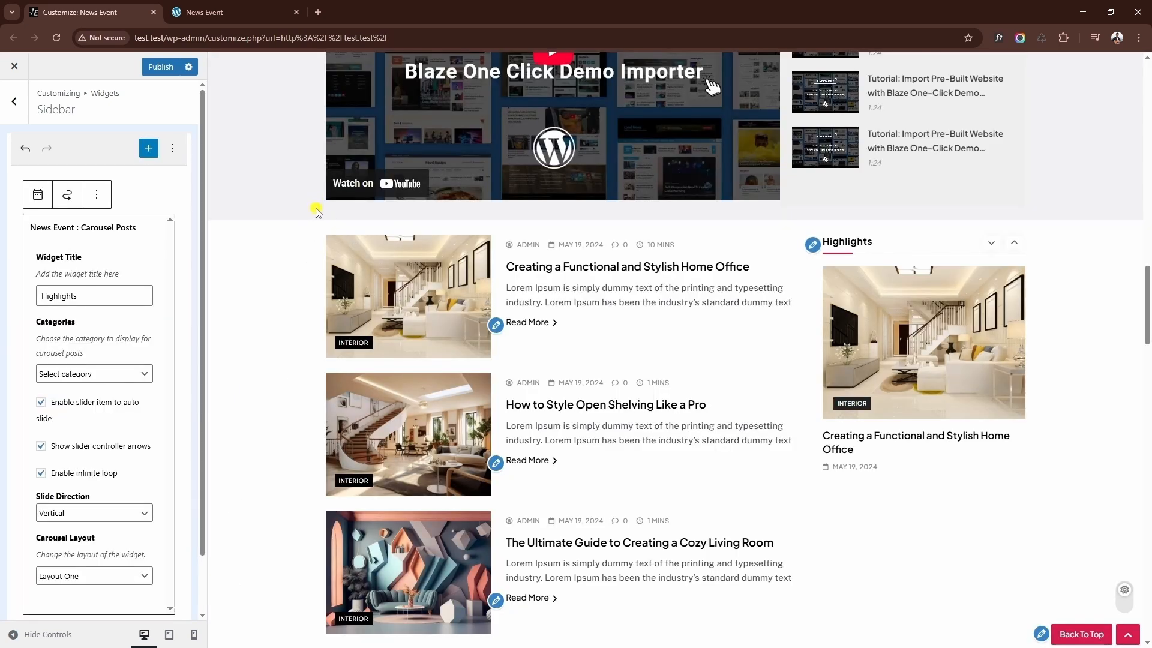
# Set the Carousel Posts widget's slide direction to Horizontal and keep its carousel layout at Layout One
pyautogui.scroll(-2, 96, 336)
pyautogui.click(71, 449)
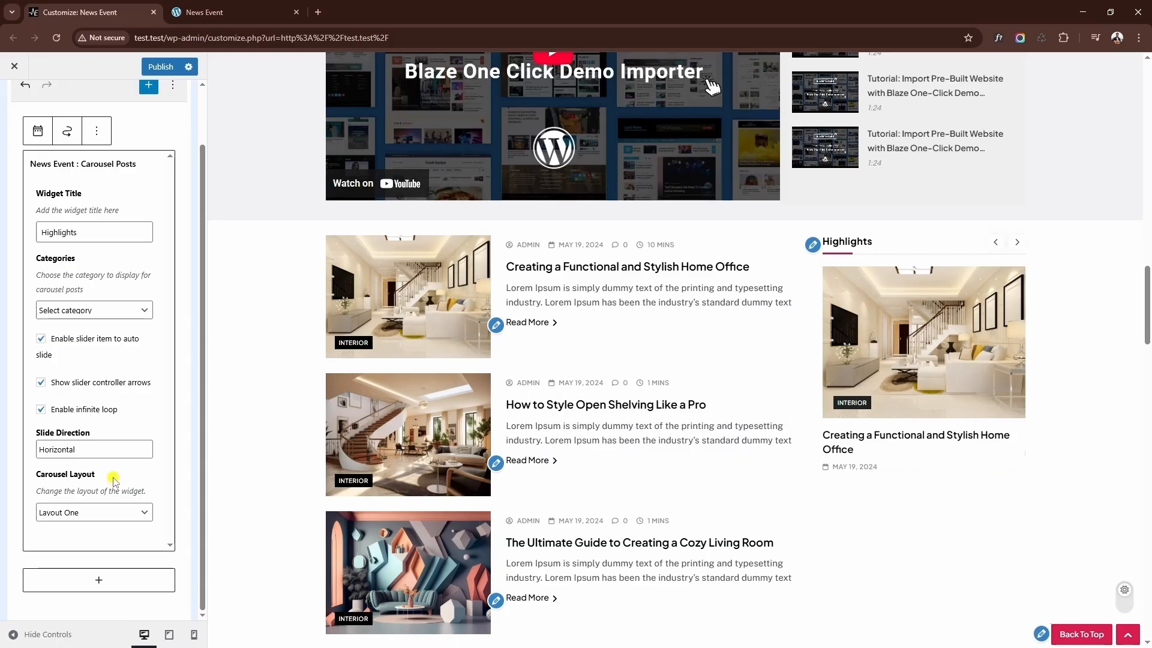
pyautogui.click(69, 520)
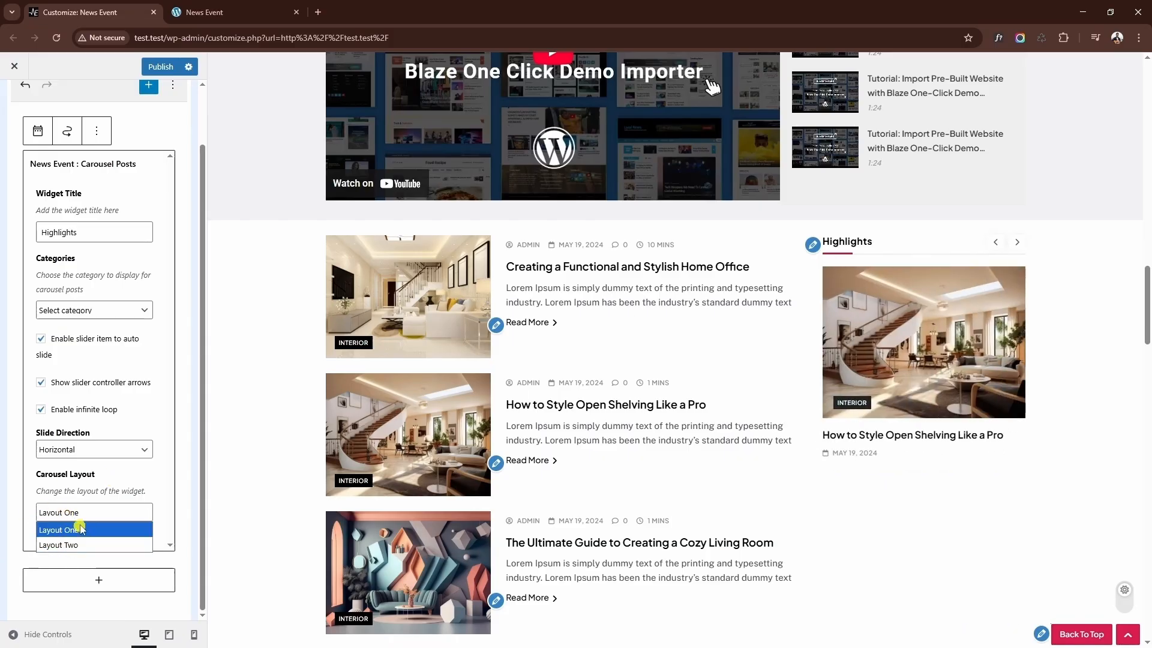
# Add the News Event : Posts Grid 2 Column widget below the carousel in the sidebar from the full block library
pyautogui.click(105, 592)
pyautogui.click(144, 545)
pyautogui.scroll(-4, 333, 420)
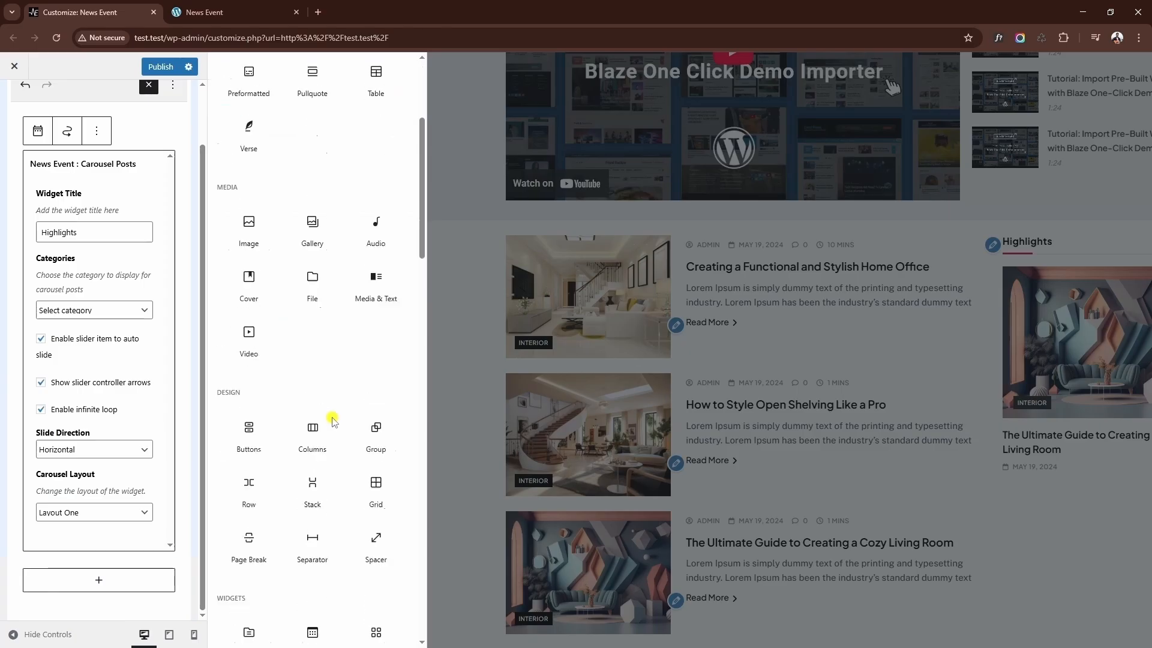
pyautogui.scroll(-10, 333, 420)
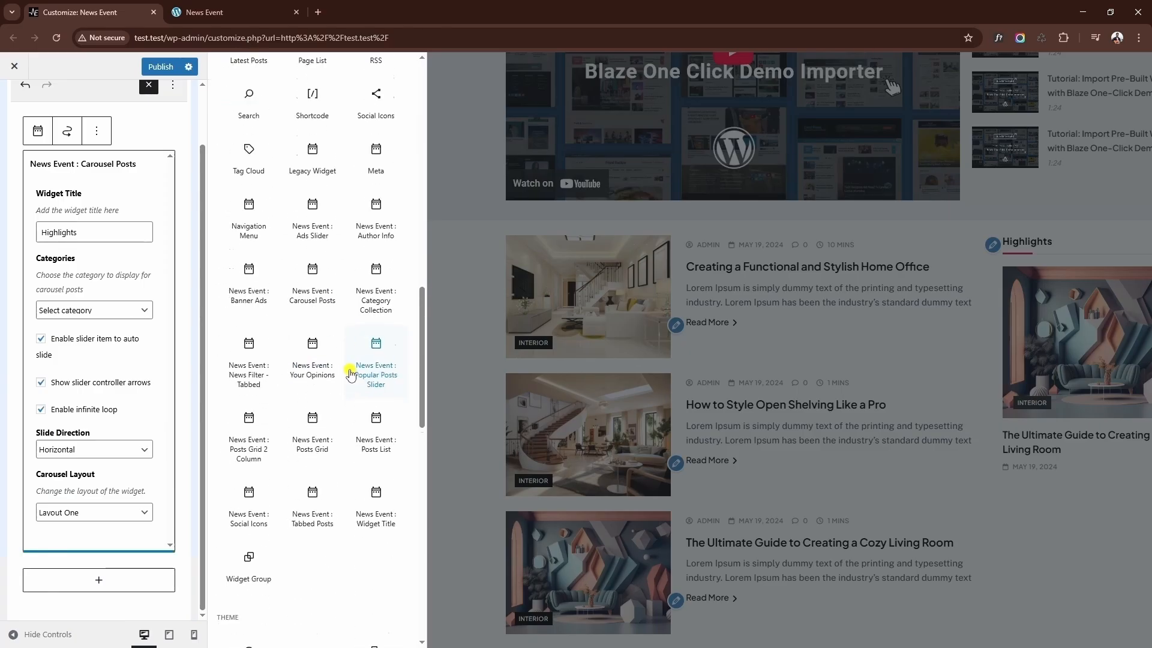
pyautogui.scroll(-2, 351, 375)
pyautogui.click(257, 391)
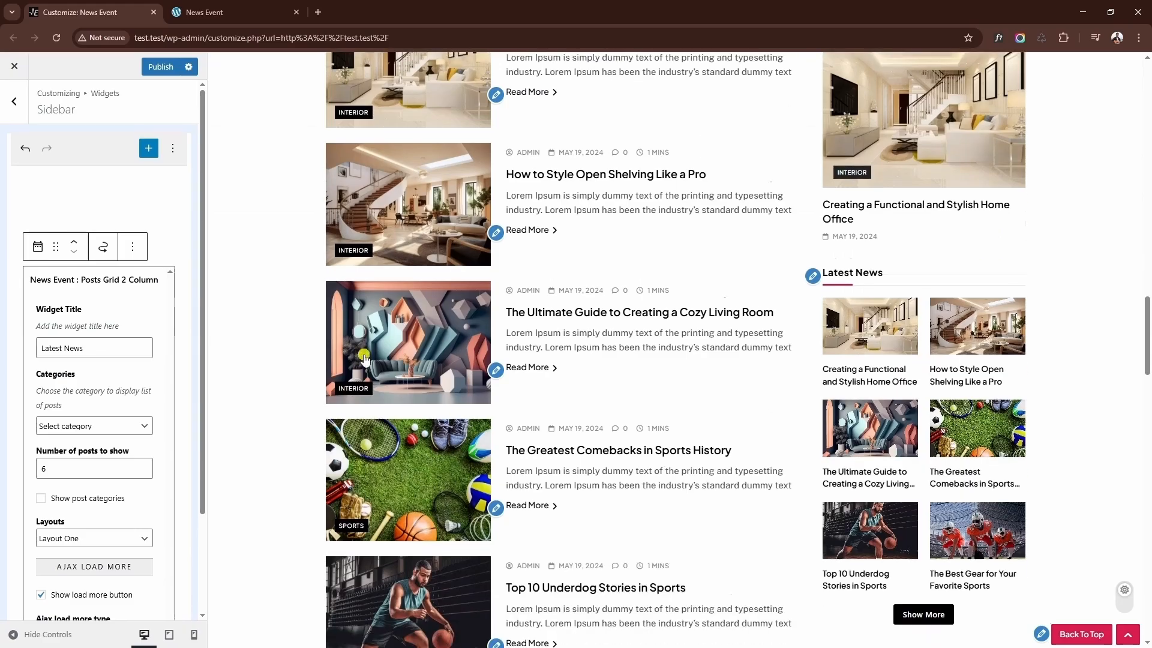
# Hide the load more button in the Posts Grid 2 Column widget and set its number of posts to 4
pyautogui.scroll(-1, 364, 358)
pyautogui.scroll(-2, 90, 408)
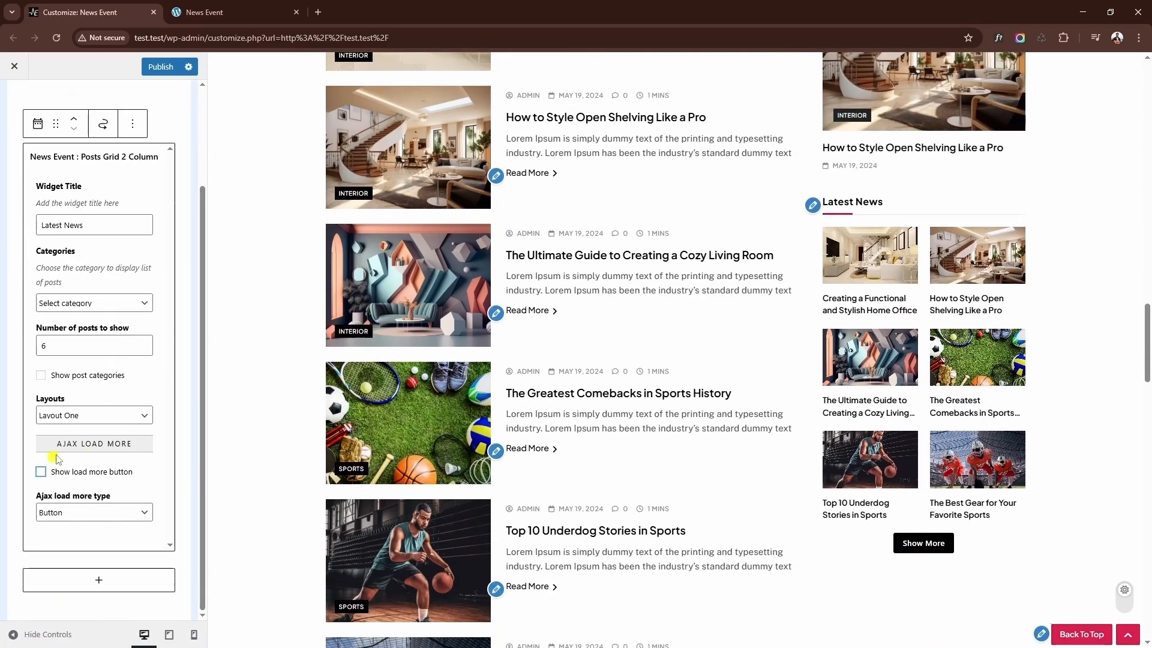
pyautogui.click(144, 350)
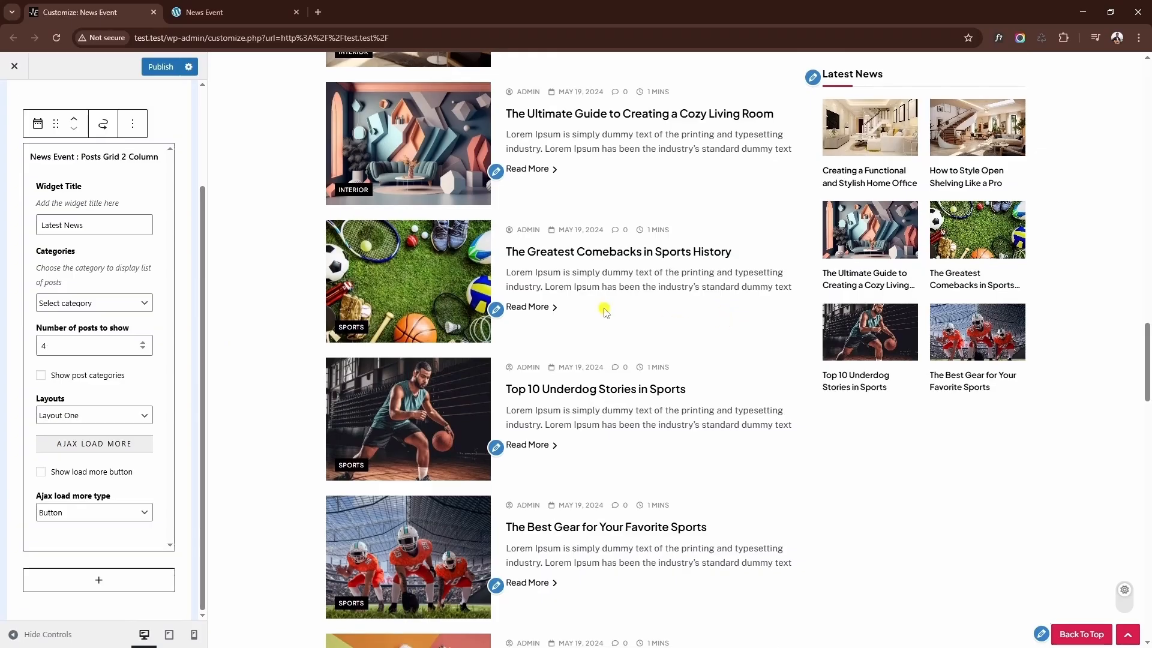
# Add the News Event : Banner Ads widget below the Latest News widget in the sidebar
pyautogui.click(110, 579)
pyautogui.click(120, 546)
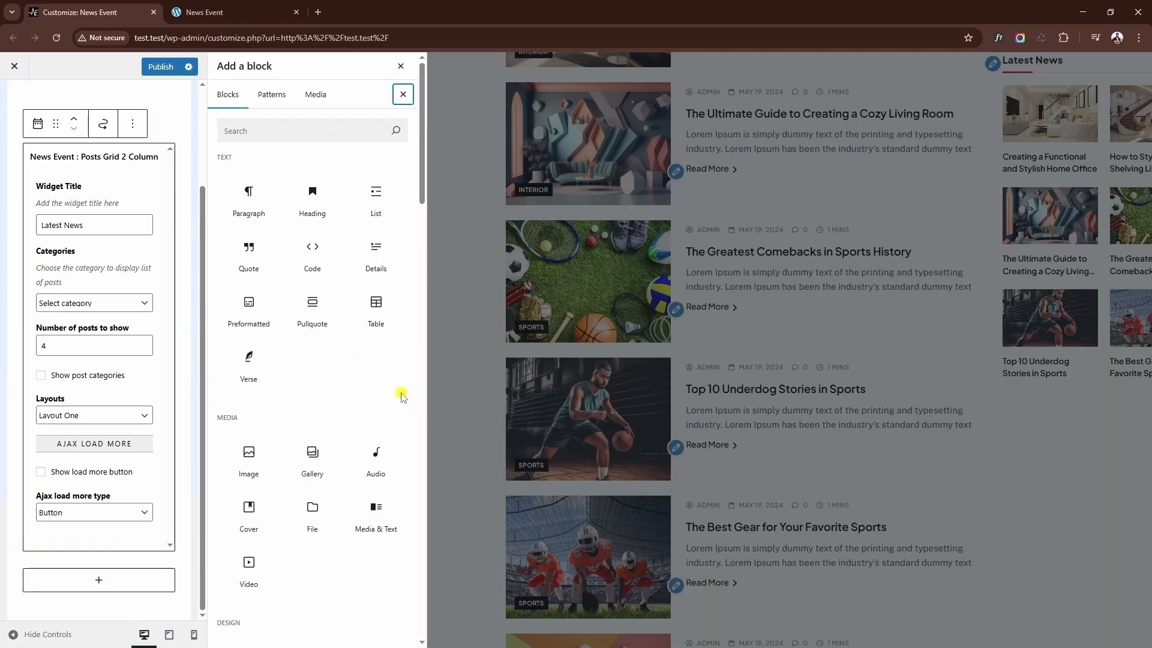
pyautogui.scroll(-10, 339, 339)
pyautogui.scroll(-5, 338, 347)
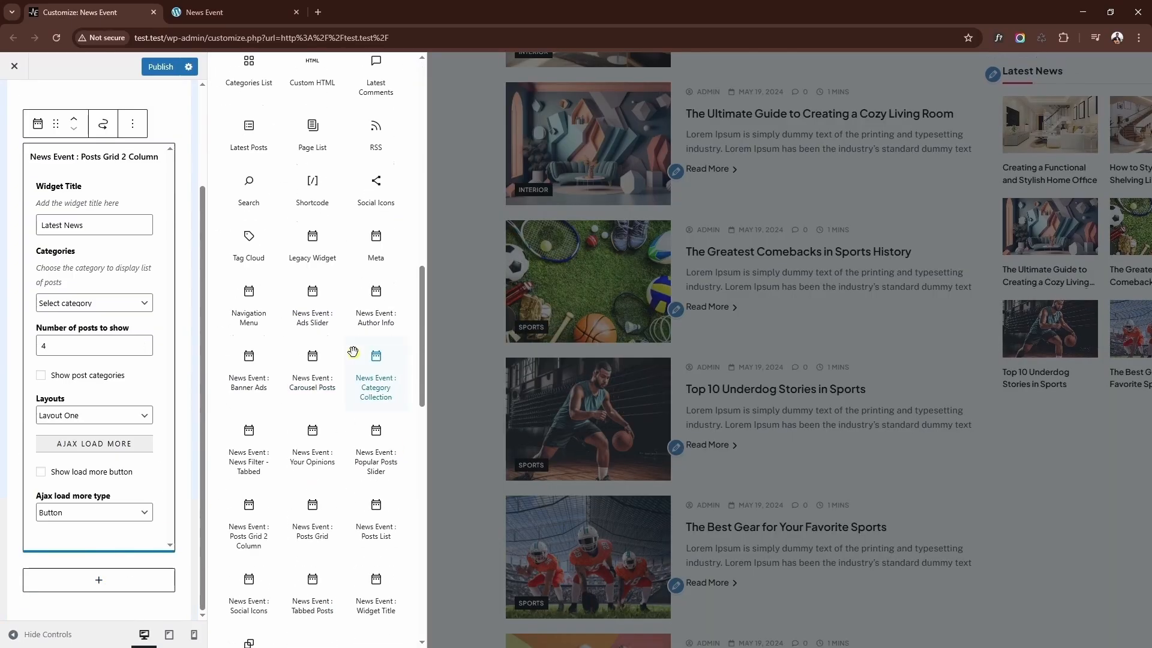
pyautogui.scroll(2, 324, 376)
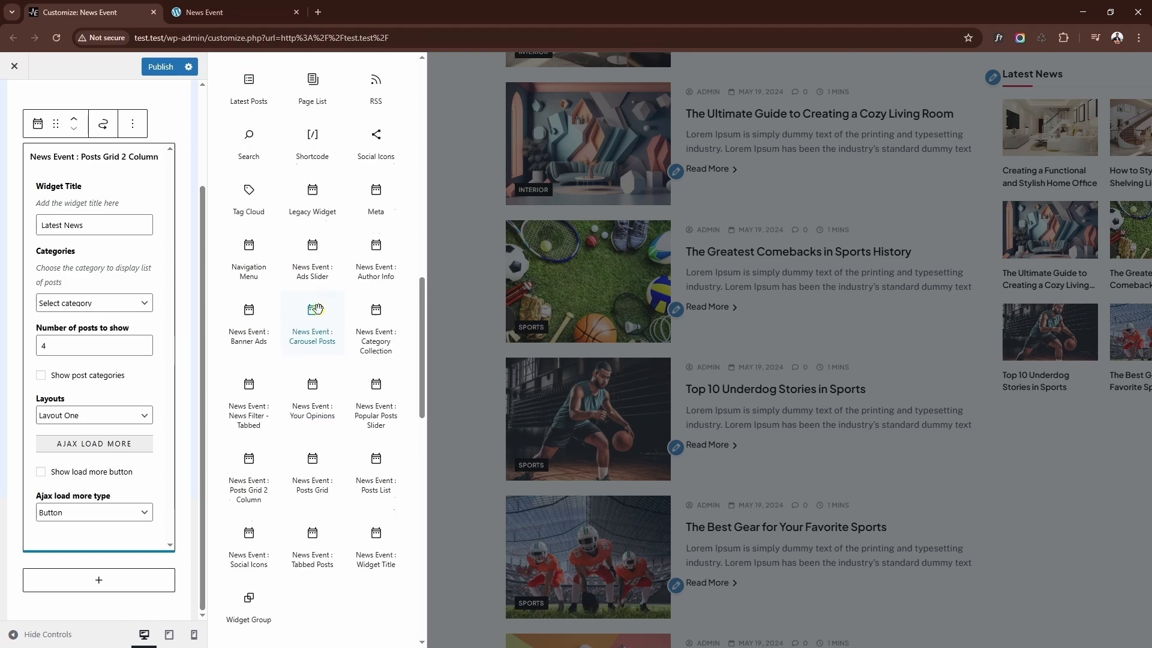
pyautogui.click(255, 320)
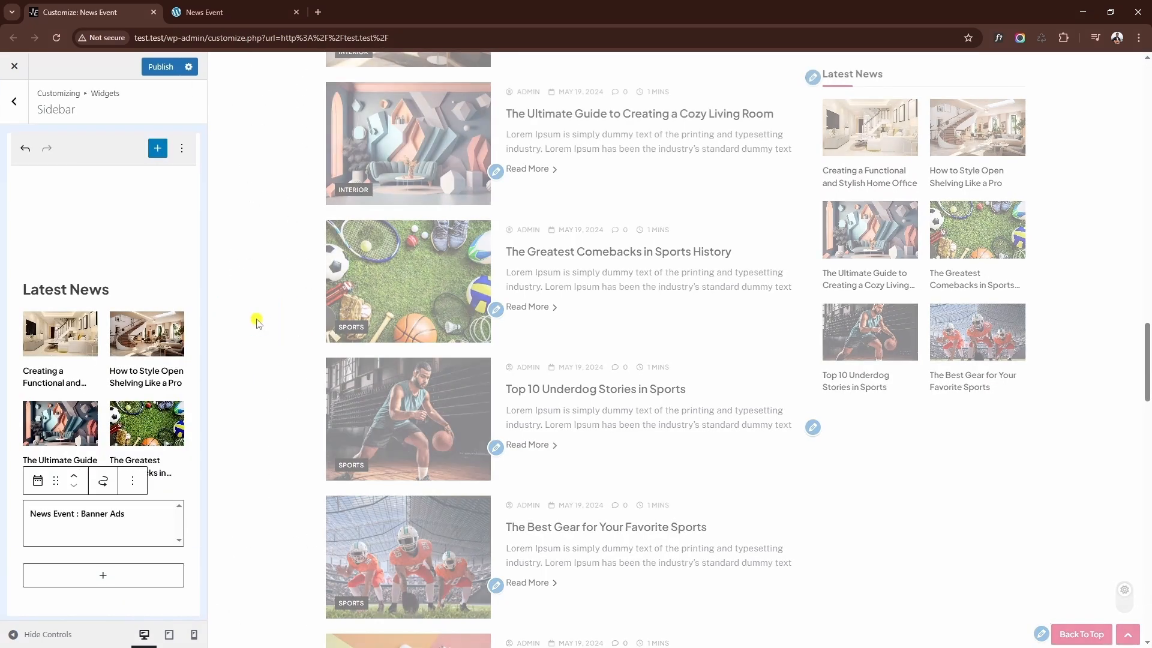
# Insert the News Event banner from the media library as the Banner Ads widget's image and check it in the preview
pyautogui.click(118, 382)
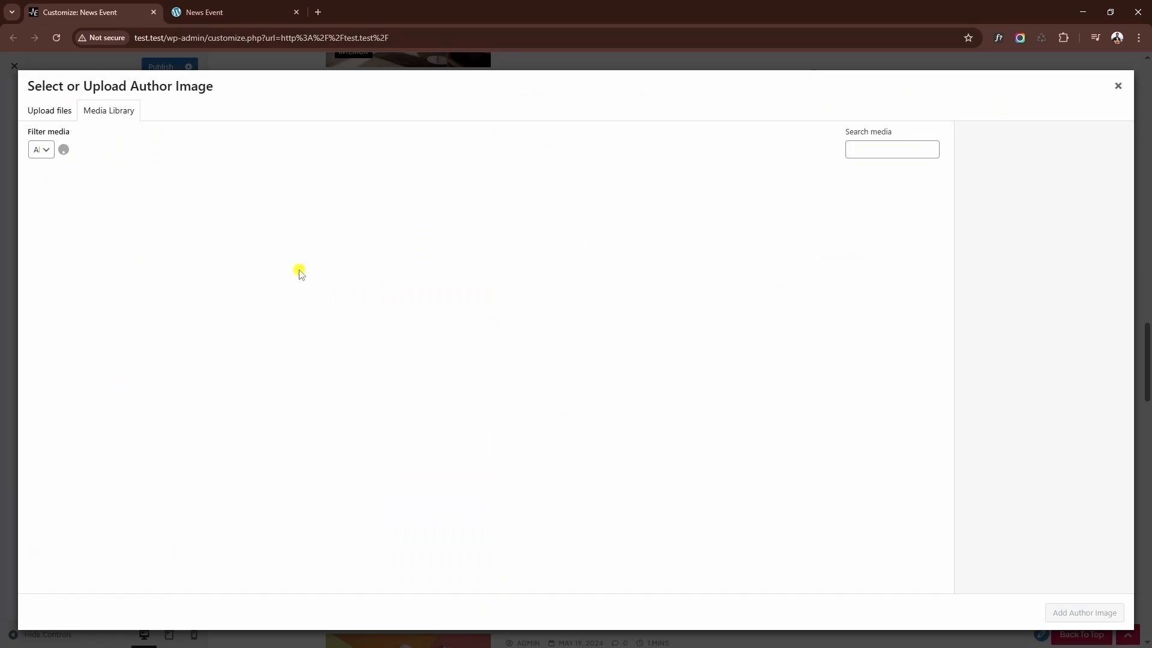
pyautogui.click(1086, 615)
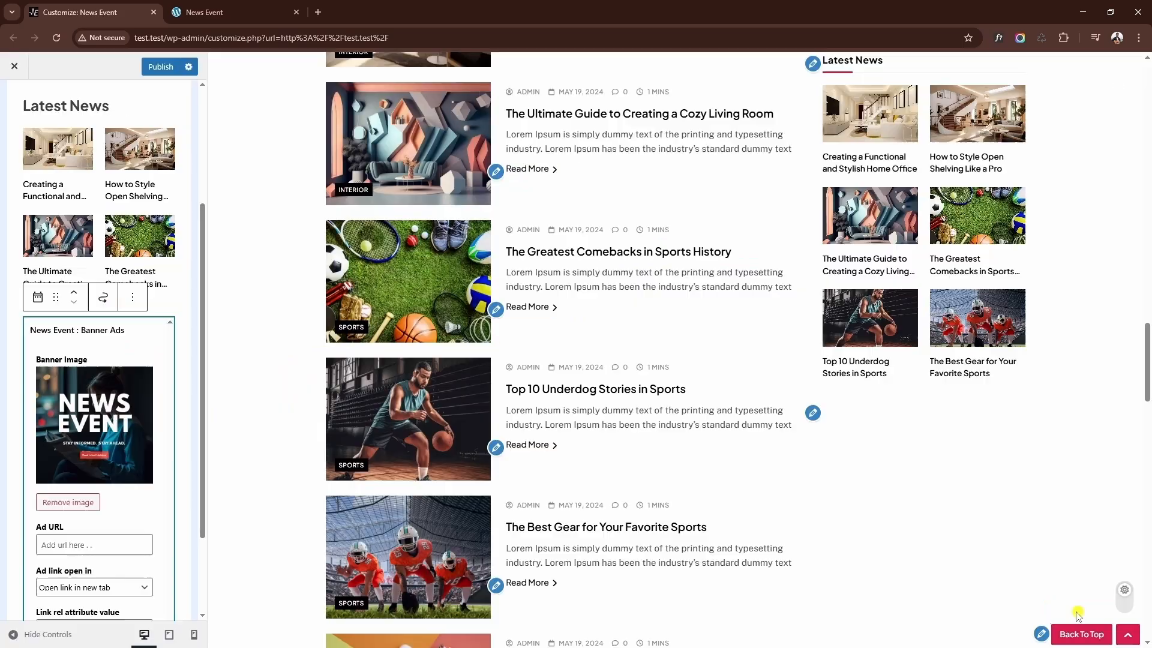
pyautogui.scroll(-3, 738, 506)
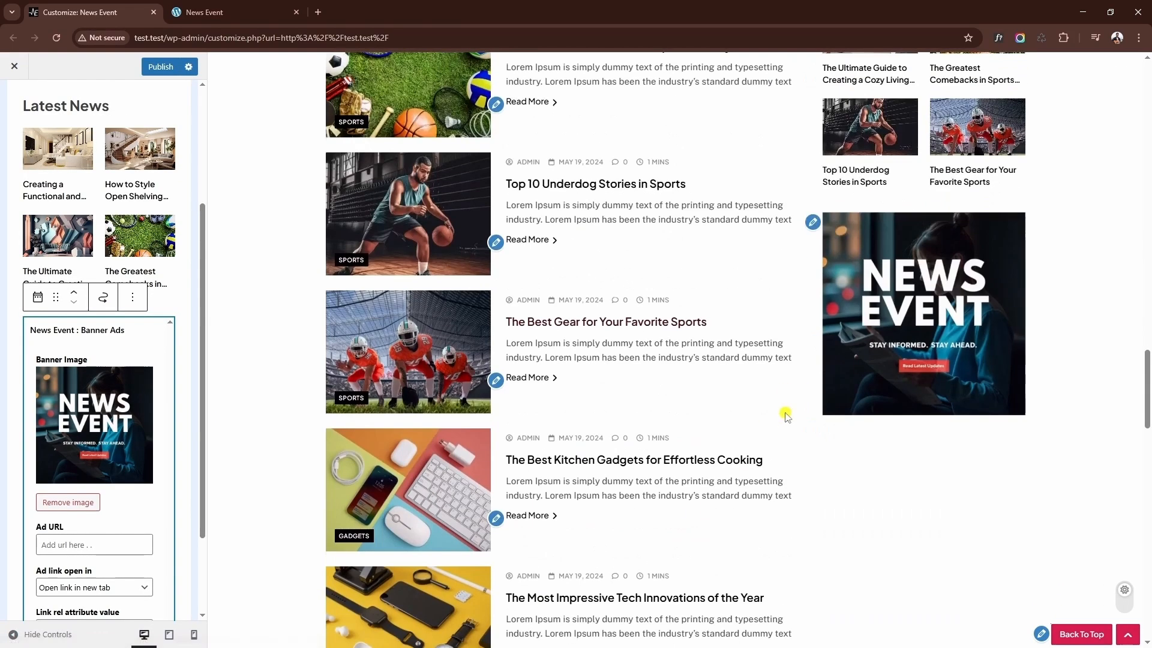
pyautogui.scroll(3, 132, 228)
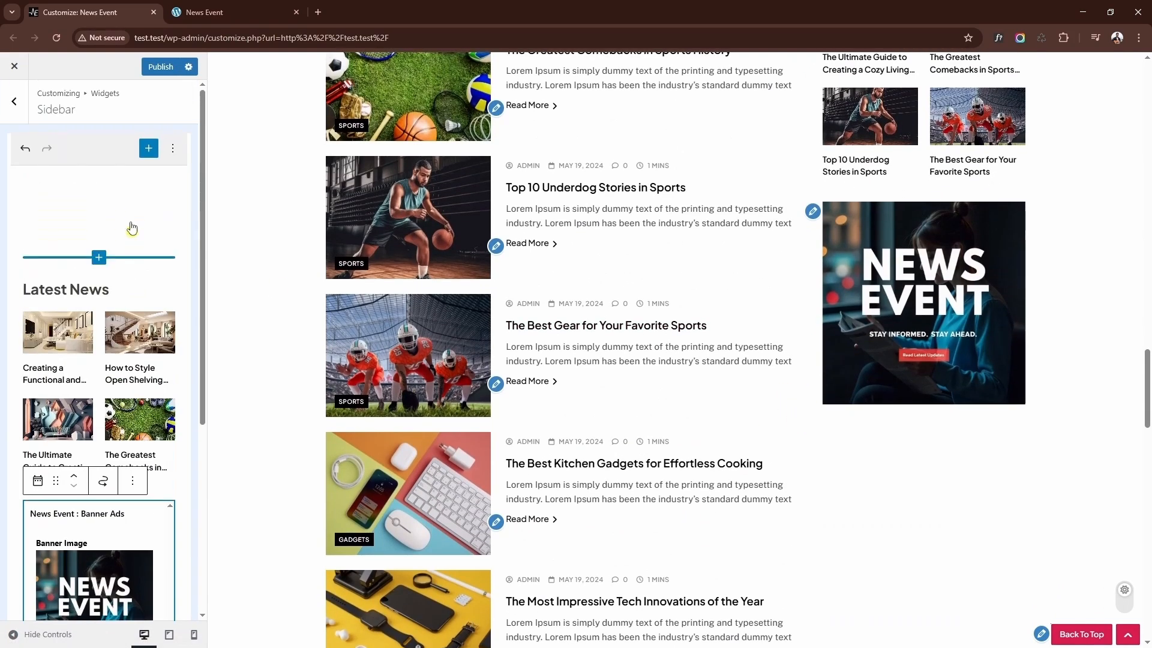
# Leave the sidebar widgets, open the Theme Footer settings and enable the footer section
pyautogui.click(16, 108)
pyautogui.click(22, 118)
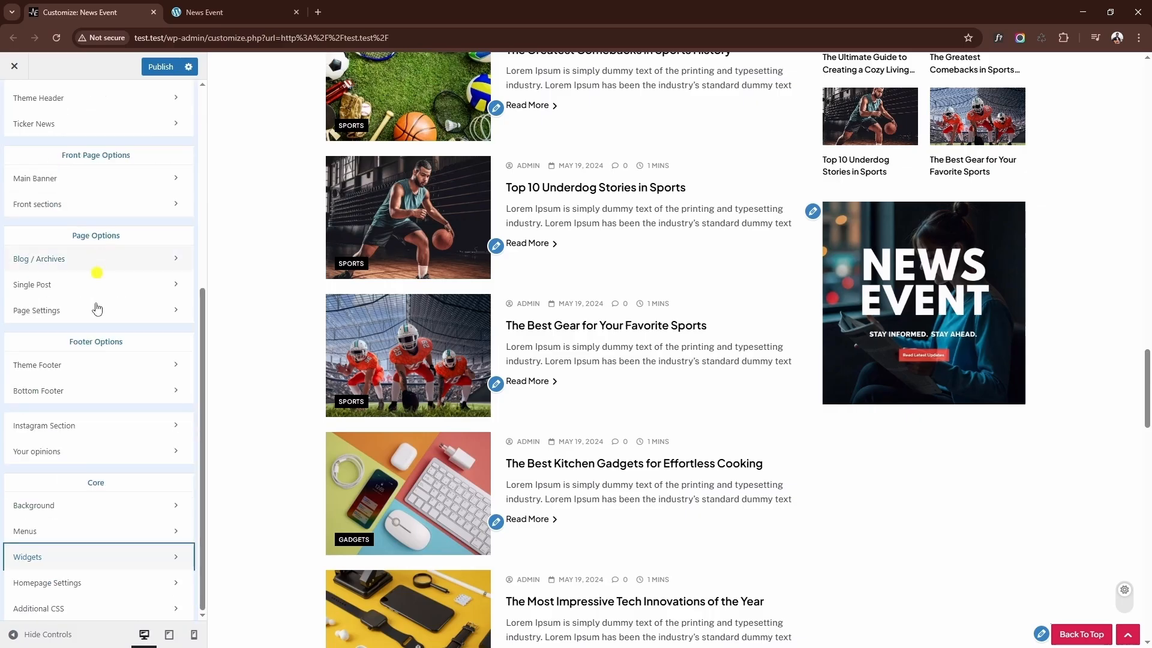
pyautogui.scroll(1, 84, 381)
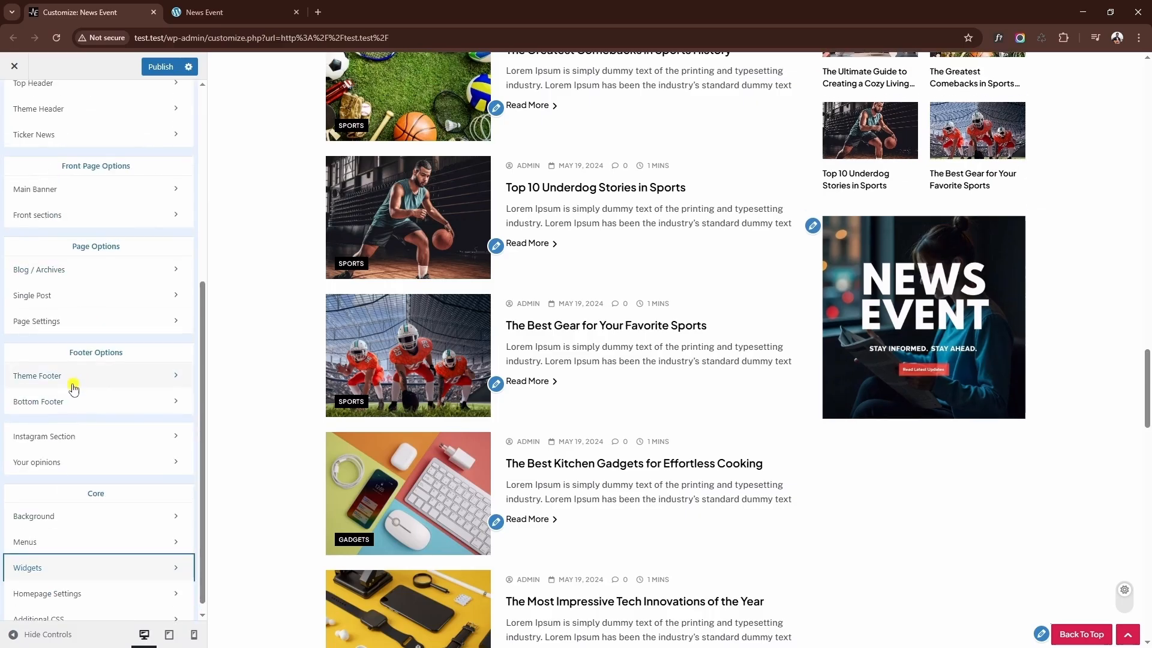
pyautogui.click(62, 378)
pyautogui.scroll(-10, 288, 398)
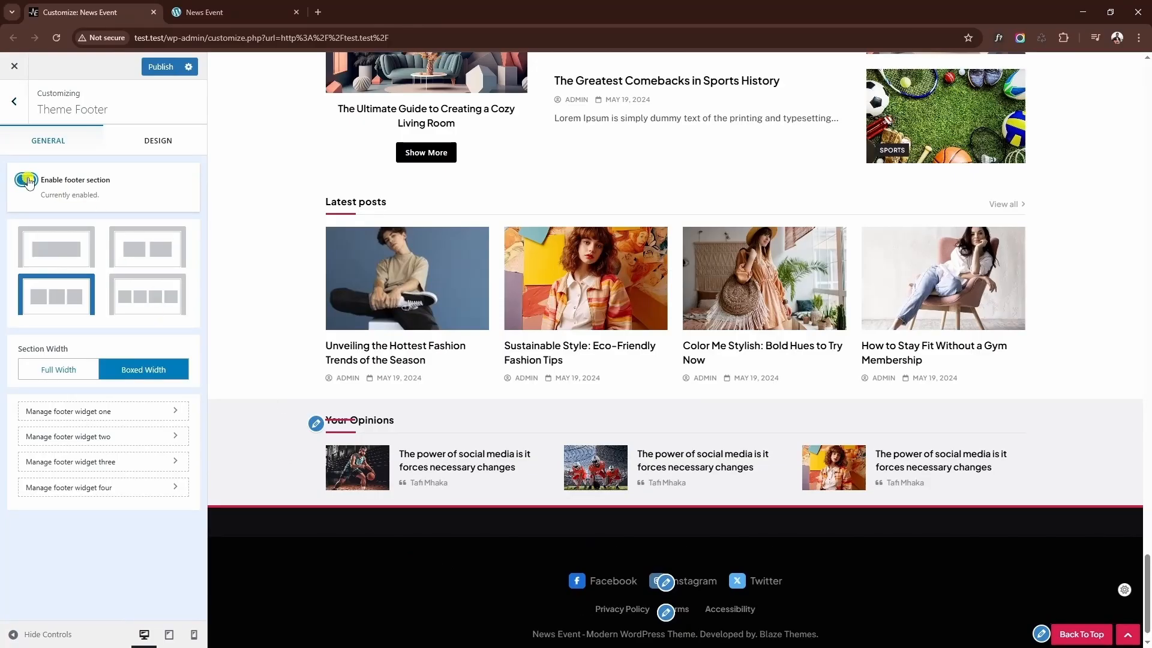
# Add the News Event : Category Collection widget to the first footer column, limited to the Gadgets, Interior and Lifestyle categories
pyautogui.click(89, 411)
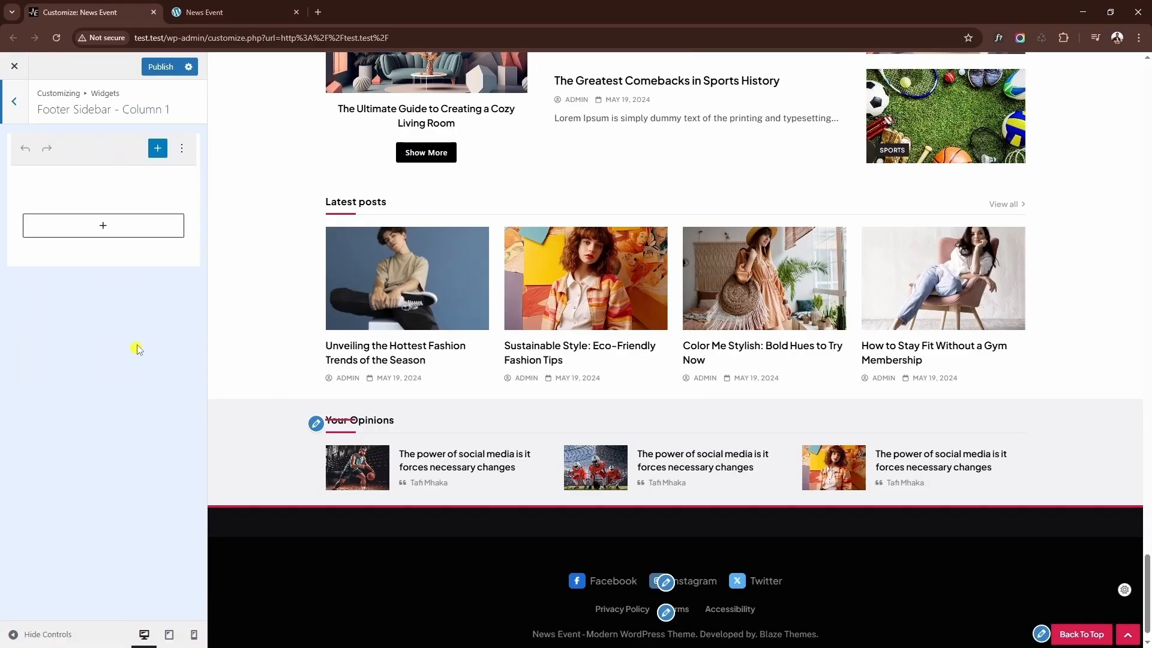
pyautogui.click(116, 238)
pyautogui.click(123, 421)
pyautogui.scroll(-10, 339, 375)
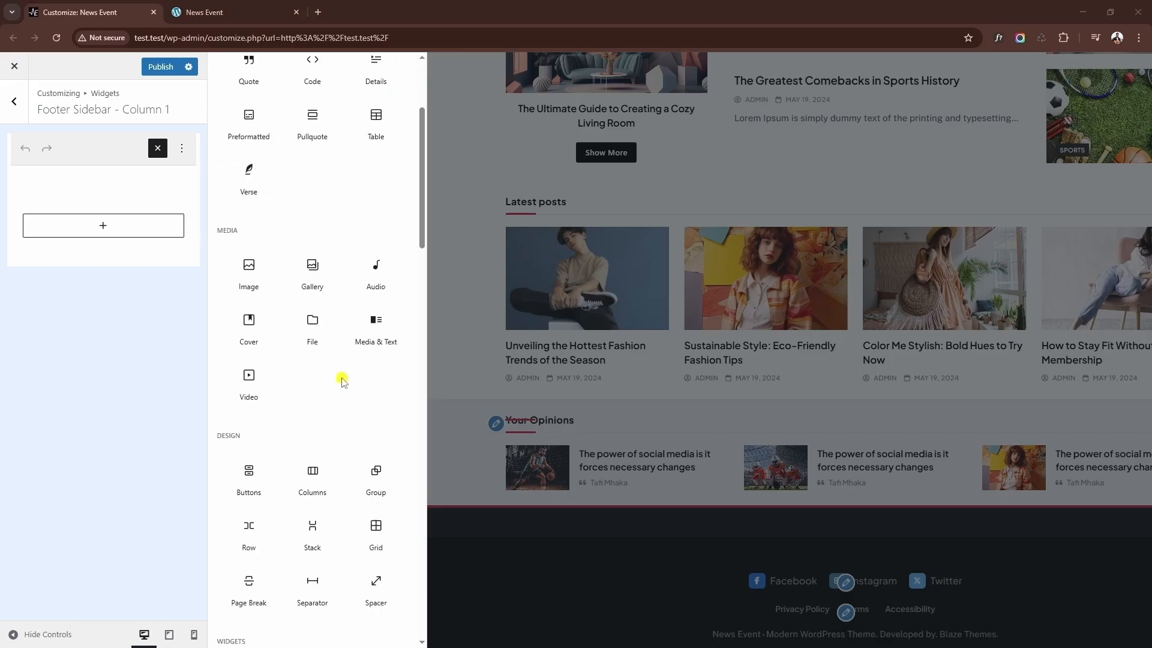
pyautogui.scroll(-4, 345, 363)
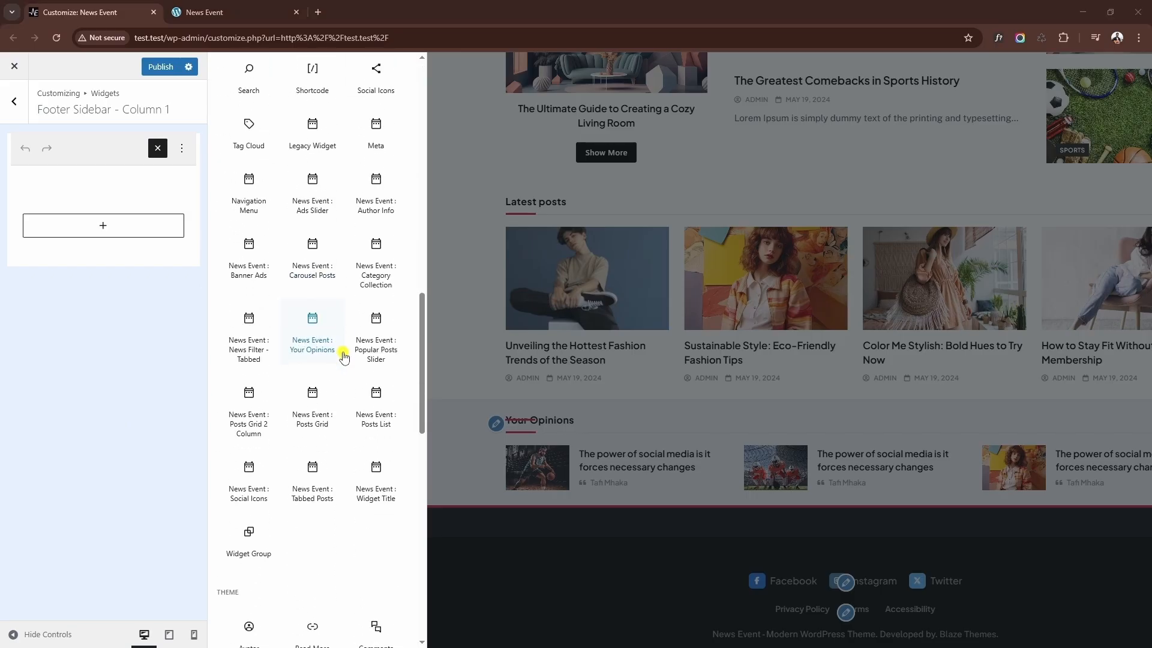
pyautogui.click(379, 279)
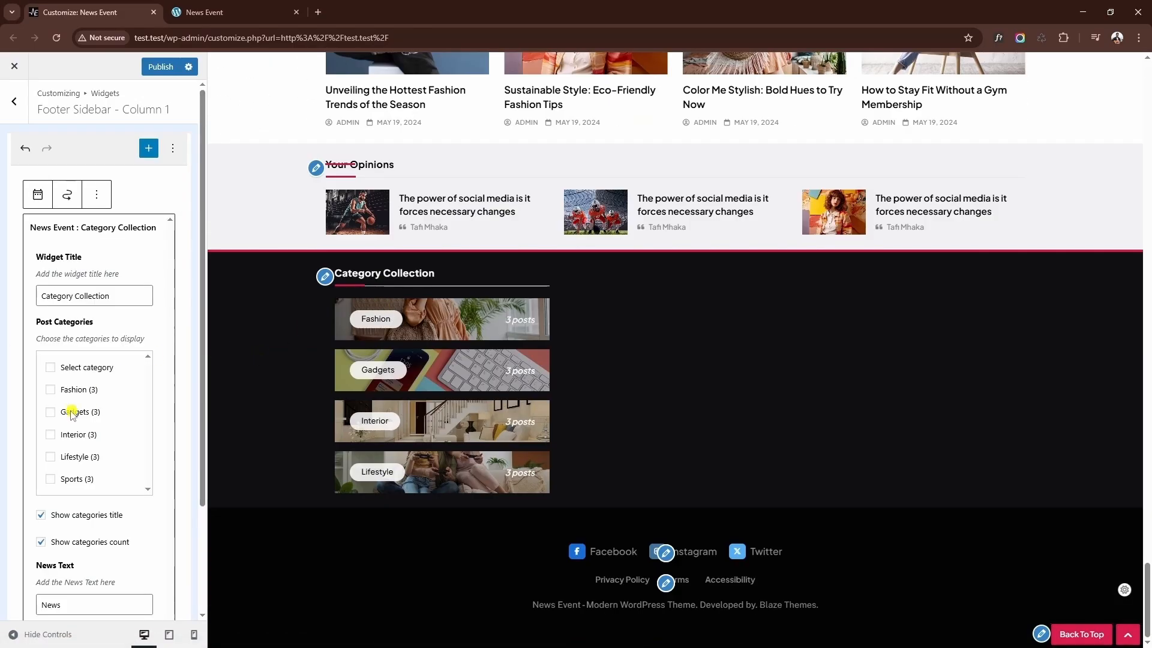
pyautogui.click(50, 435)
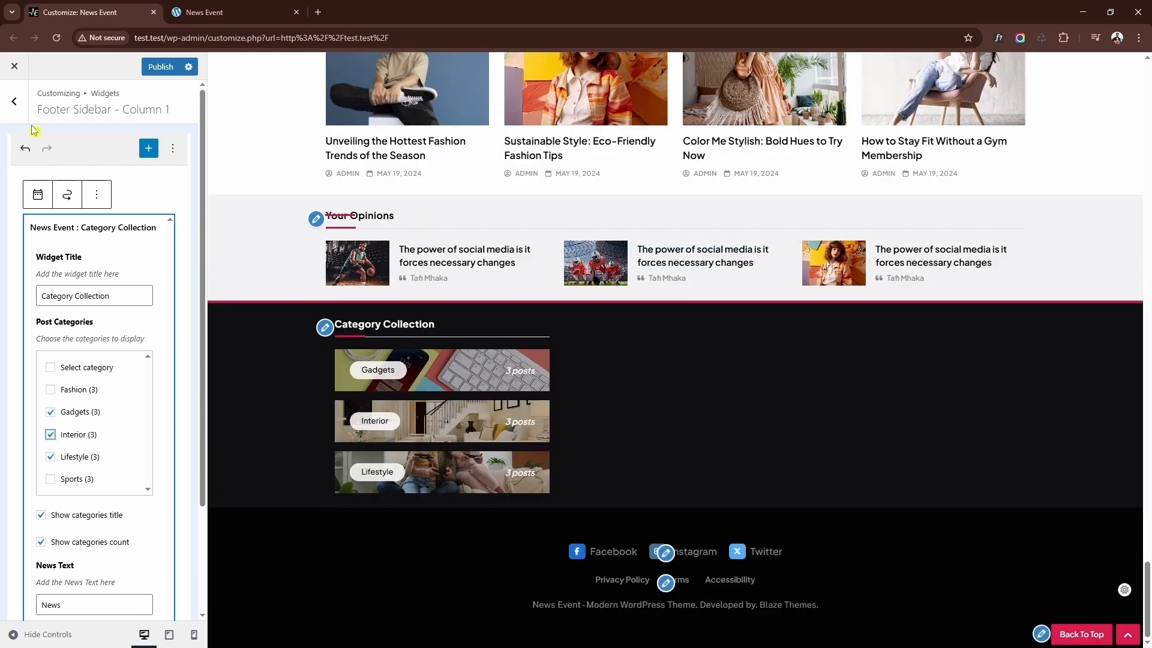
pyautogui.click(13, 100)
# Add the News Event : Posts List widget to Footer Sidebar - Column 2 from the full block library
pyautogui.click(109, 369)
pyautogui.click(102, 225)
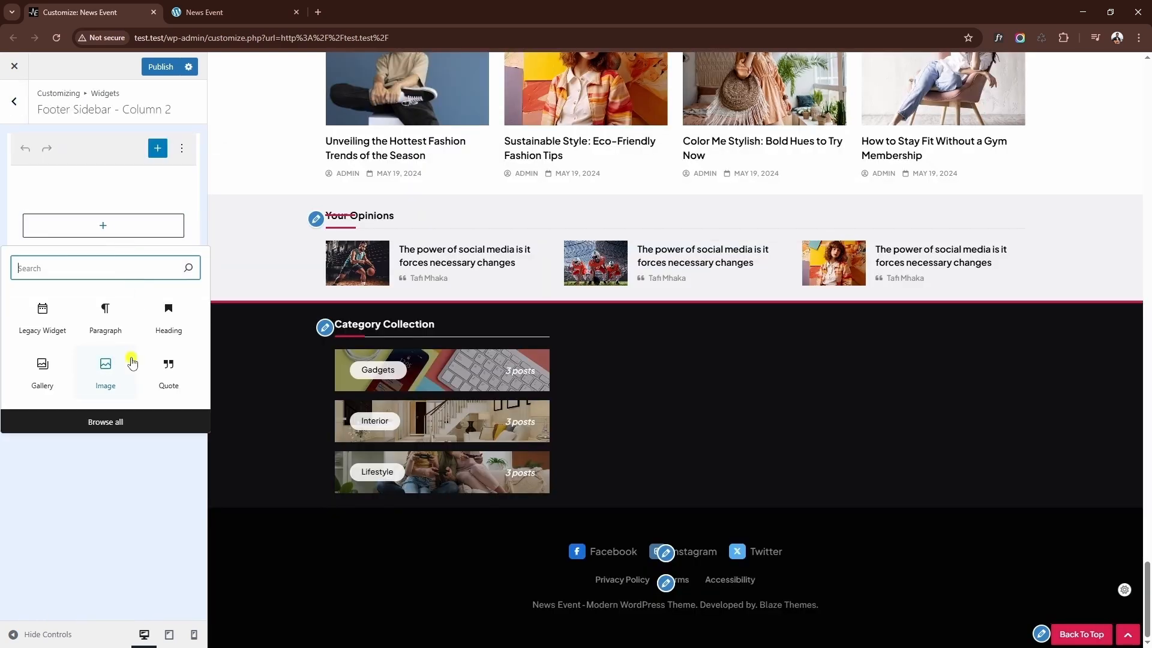
pyautogui.click(120, 420)
pyautogui.scroll(-5, 332, 393)
pyautogui.scroll(-6, 332, 393)
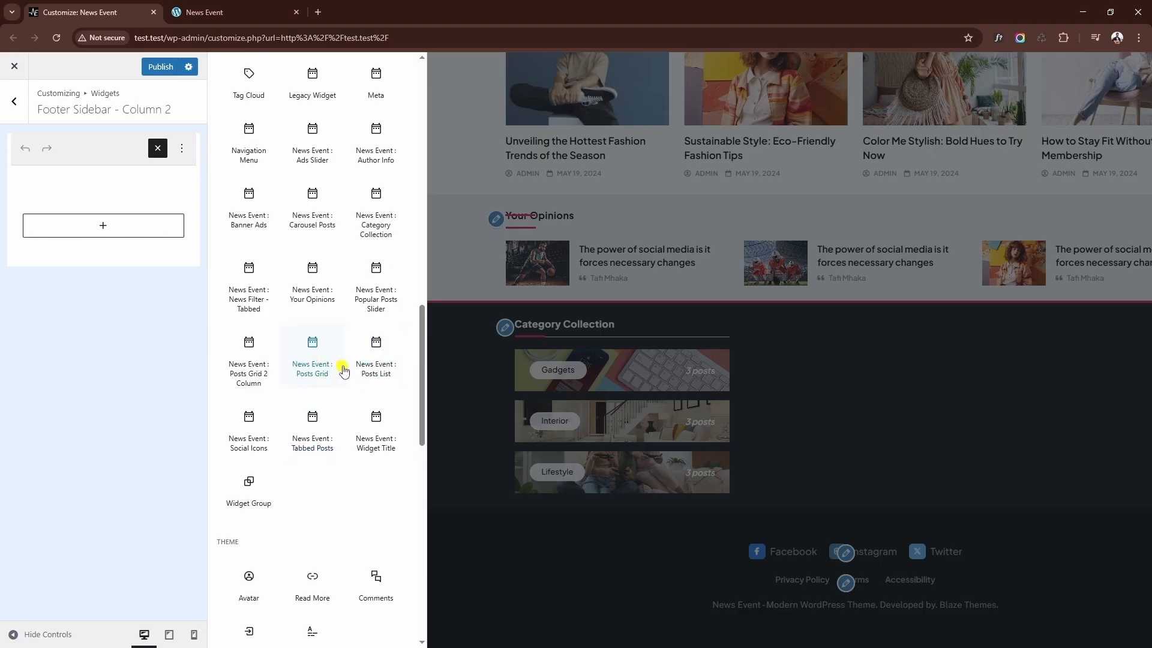
pyautogui.click(375, 365)
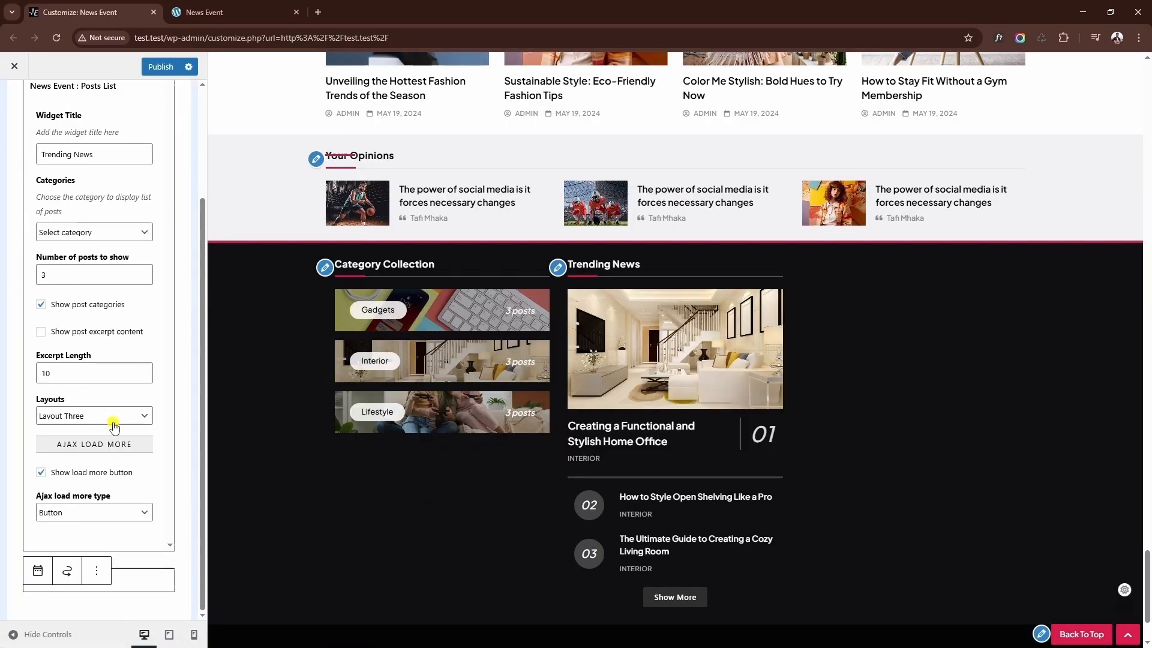
# Switch the second footer column's Posts List to Layout One and hide its load more button
pyautogui.click(87, 434)
pyautogui.click(41, 472)
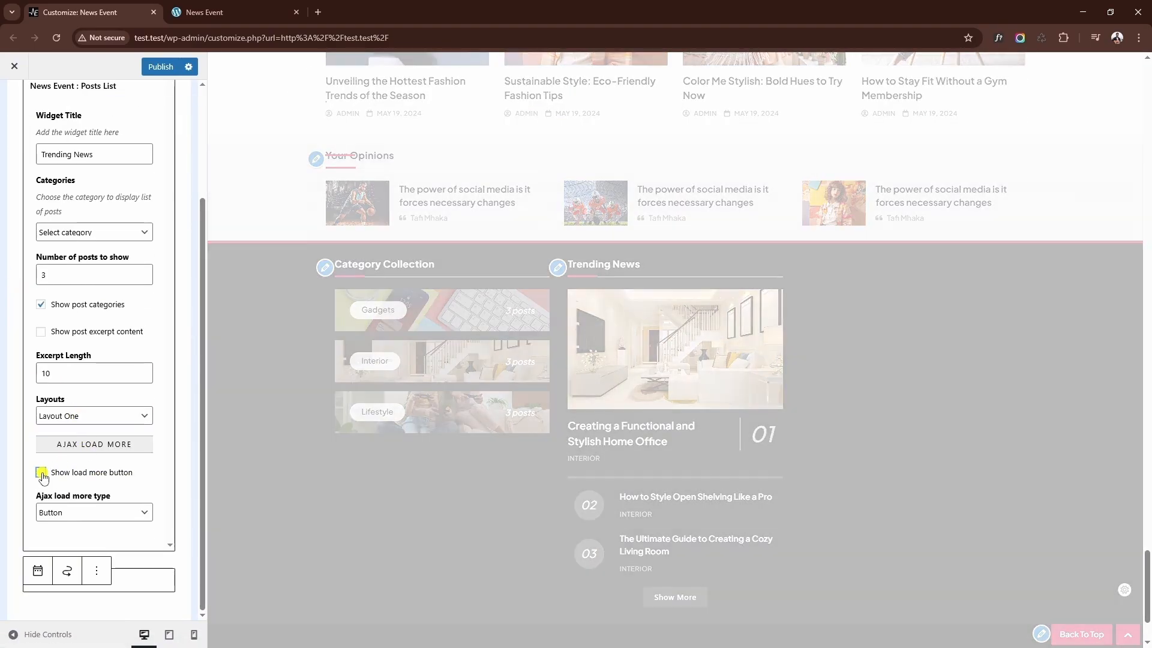
pyautogui.scroll(3, 43, 240)
pyautogui.press('Escape')
# Add the News Event : Posts List widget to Footer Sidebar - Column 3
pyautogui.click(90, 384)
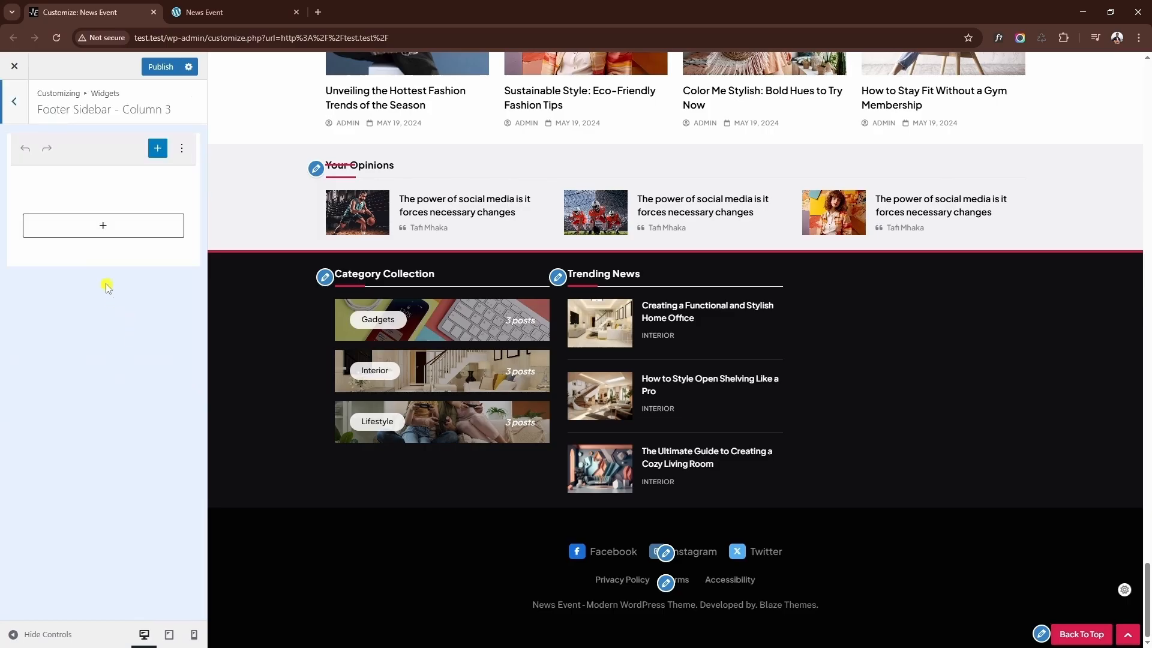
pyautogui.click(103, 225)
pyautogui.click(103, 420)
pyautogui.scroll(-10, 354, 369)
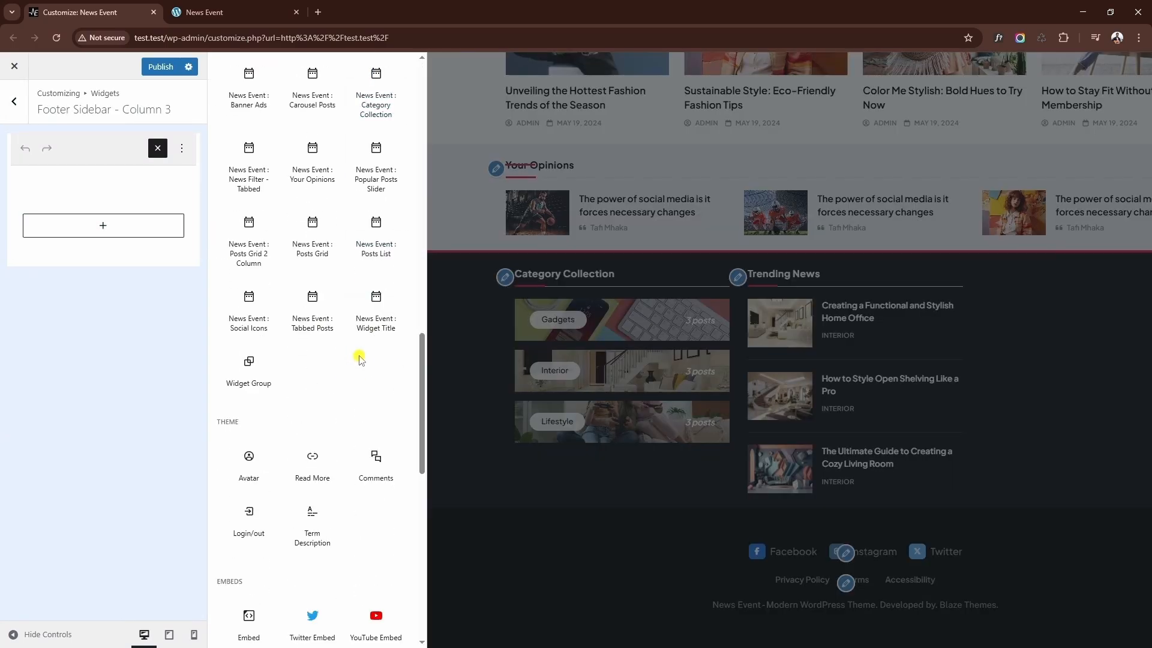
pyautogui.click(372, 250)
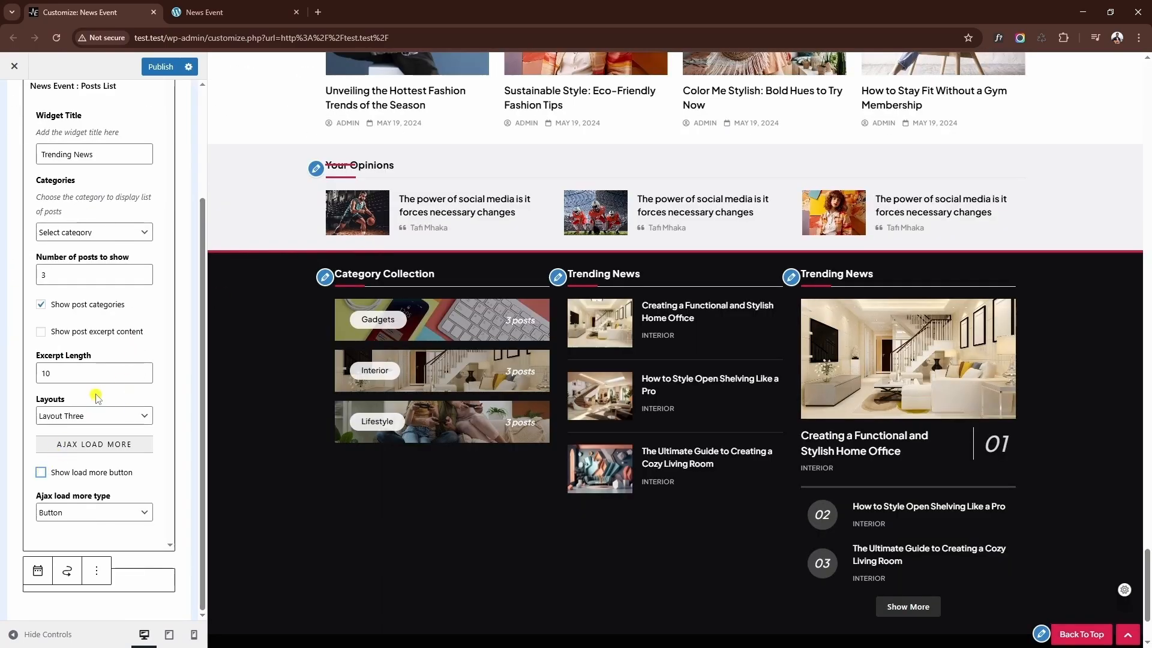
# Set the third footer column's Posts List to Layout One without a load more button, showing the Sports category
pyautogui.click(96, 416)
pyautogui.click(99, 430)
pyautogui.click(83, 234)
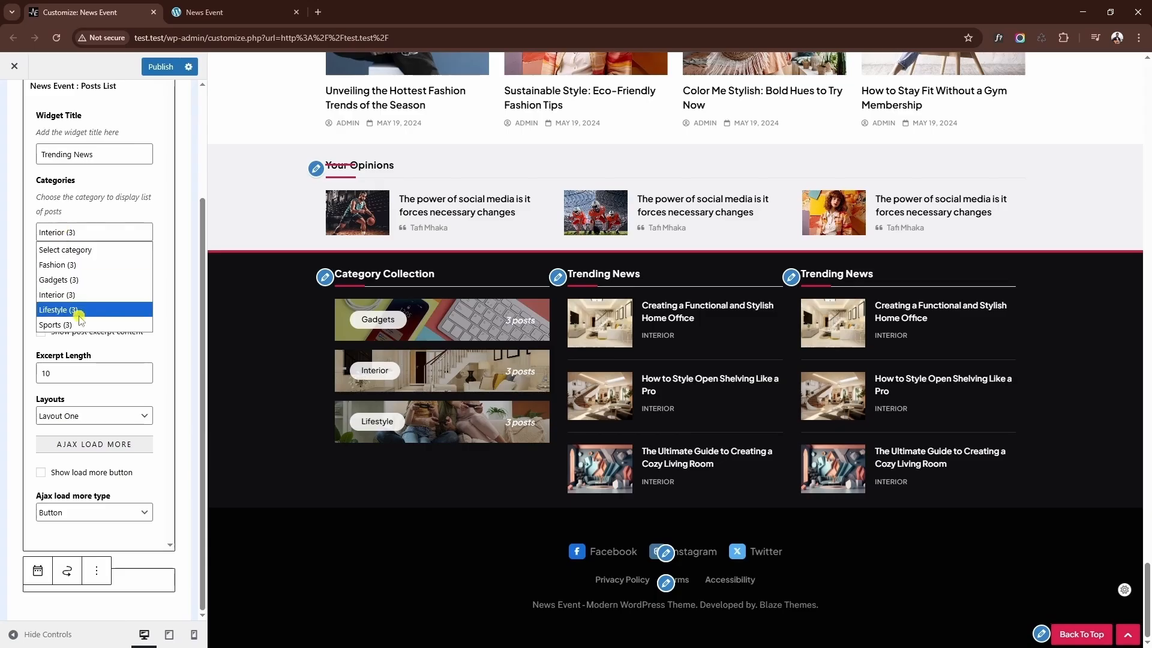
pyautogui.click(77, 310)
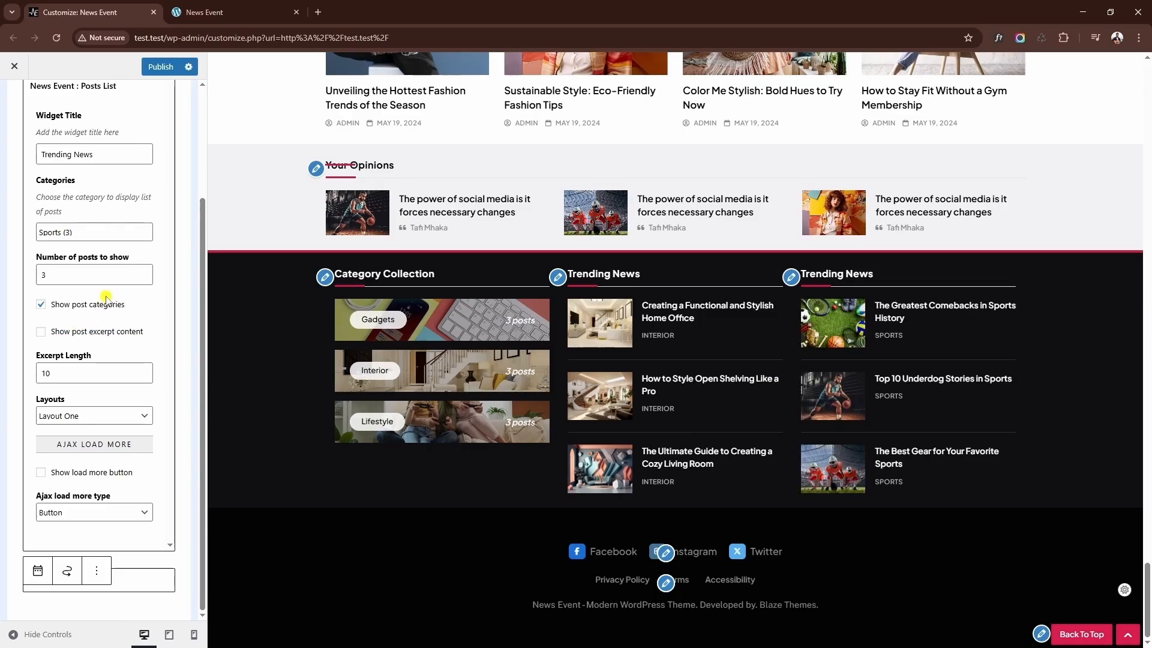
pyautogui.scroll(3, 108, 294)
# Return to the main customizer options and open the Global settings
pyautogui.click(16, 102)
pyautogui.click(16, 103)
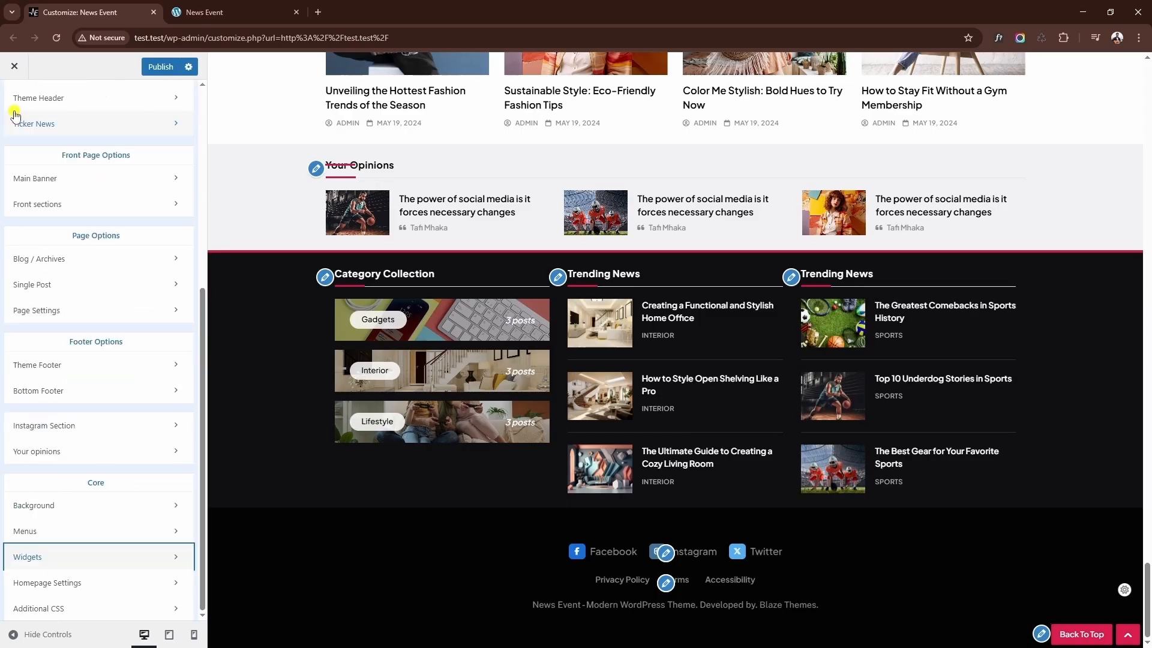
pyautogui.scroll(6, 144, 312)
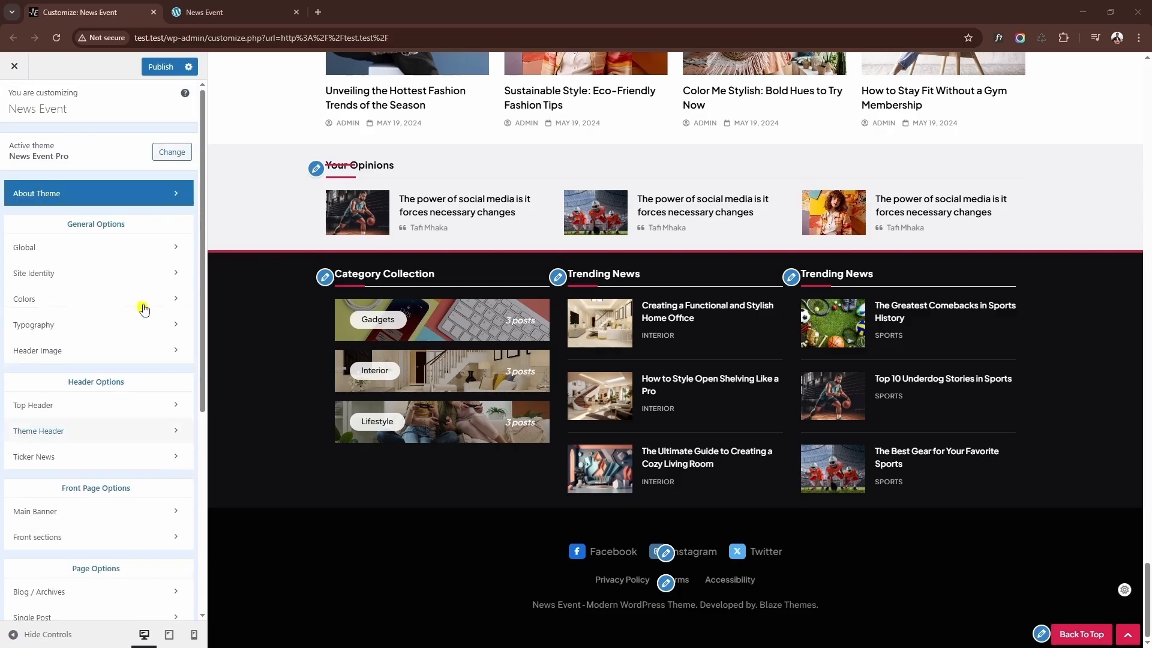
pyautogui.click(81, 248)
pyautogui.scroll(15, 252, 246)
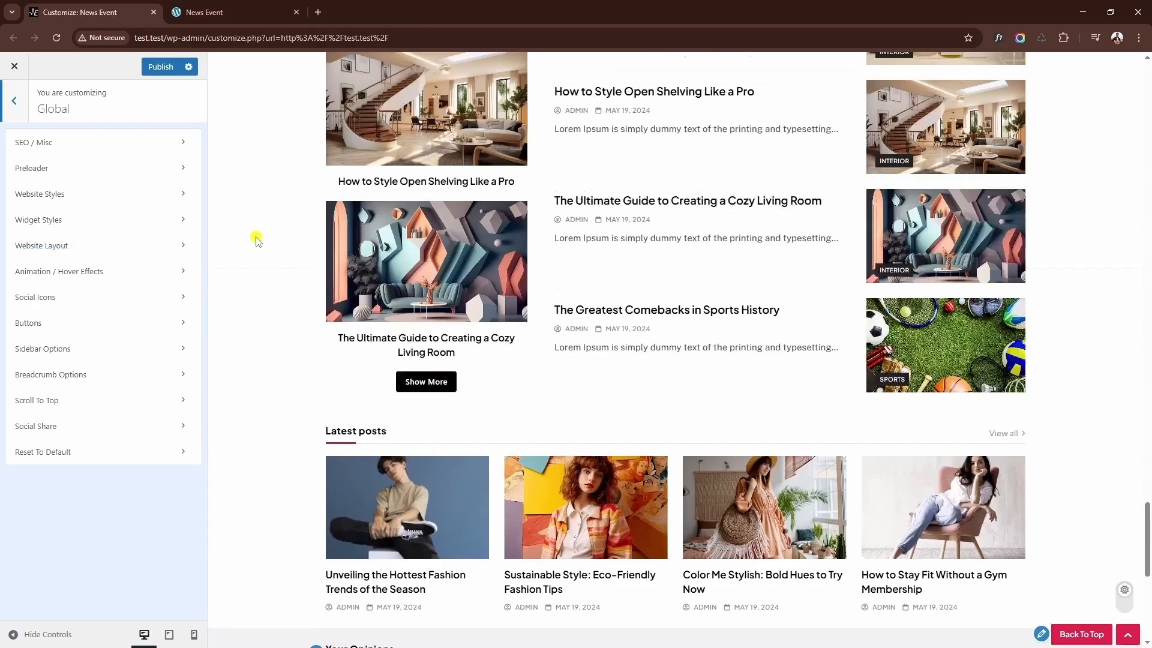
# Return the preview to the top of the front page and open the Website Layout settings
pyautogui.scroll(10, 604, 337)
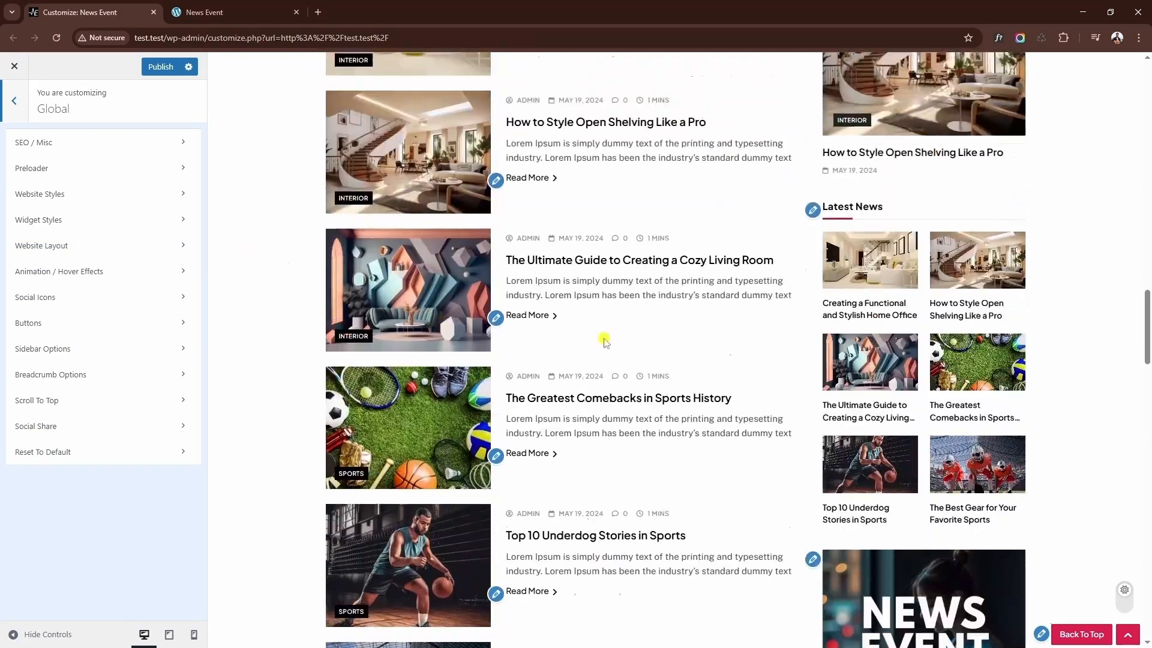
pyautogui.click(1075, 635)
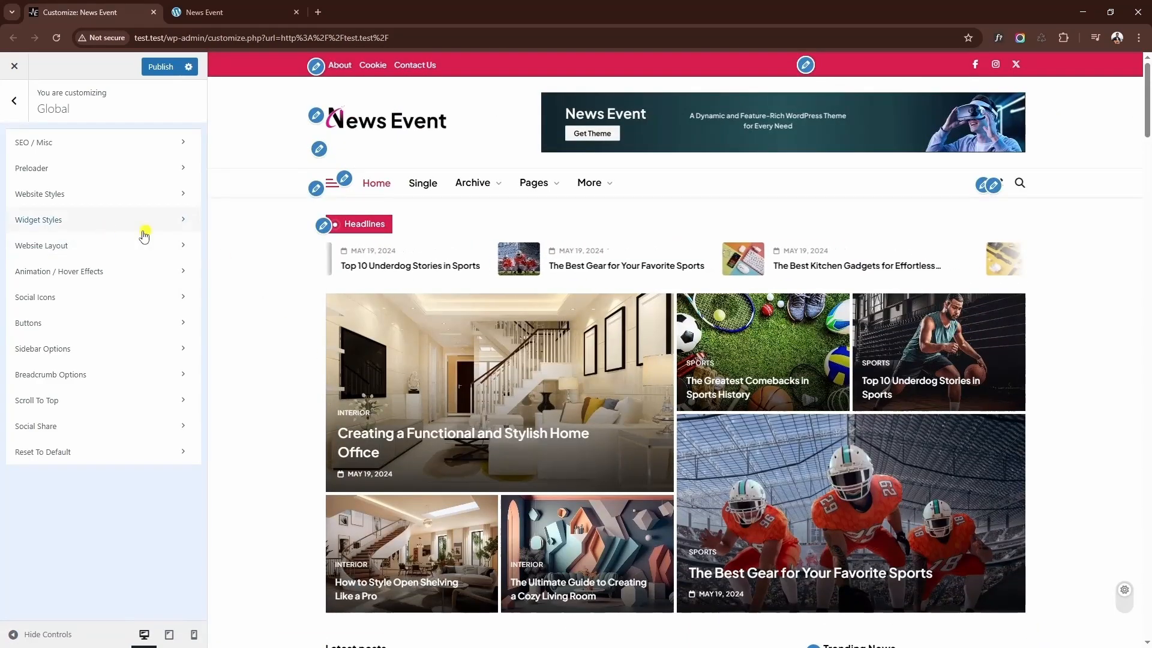
pyautogui.click(95, 245)
# Try the boxed website layout and the full content layout, returning to the full-width website layout and boxed content
pyautogui.click(70, 197)
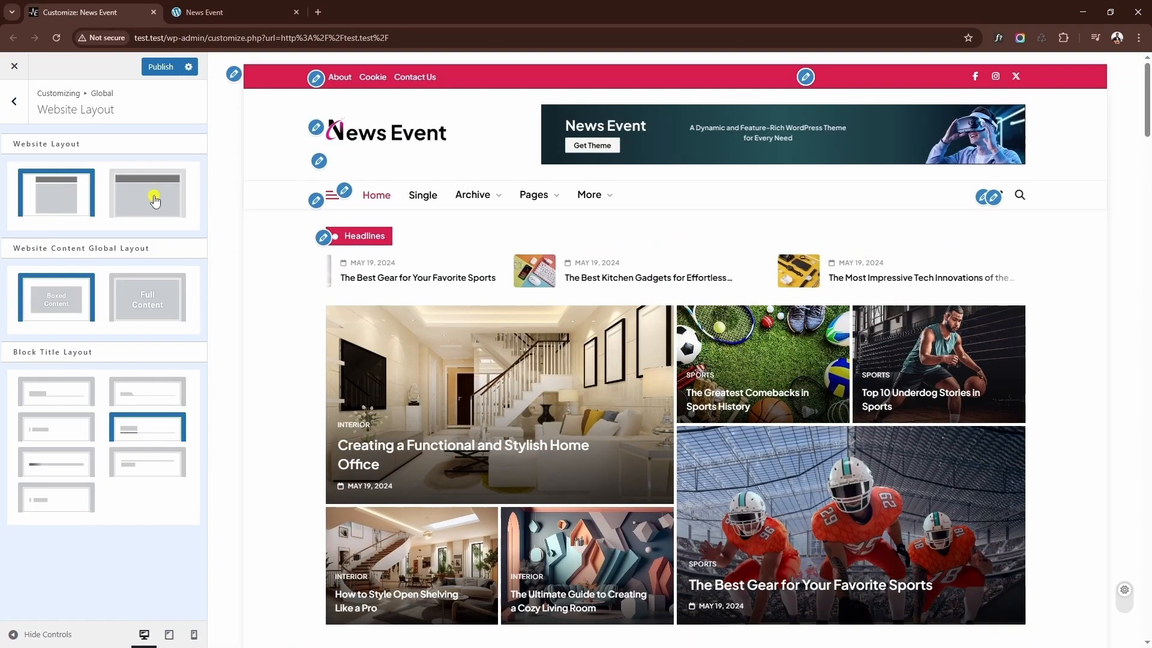
pyautogui.click(153, 196)
pyautogui.click(154, 307)
pyautogui.click(77, 303)
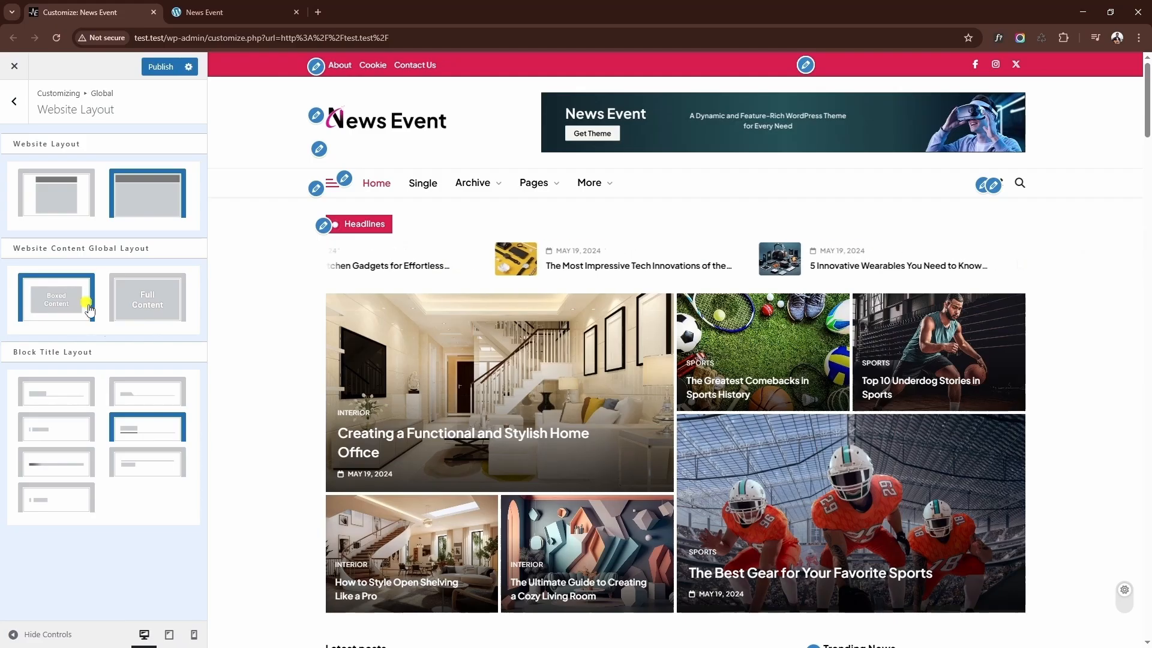
# Set the block title layout to the seventh style, with a two-color marker before each heading
pyautogui.scroll(-6, 250, 387)
pyautogui.click(134, 395)
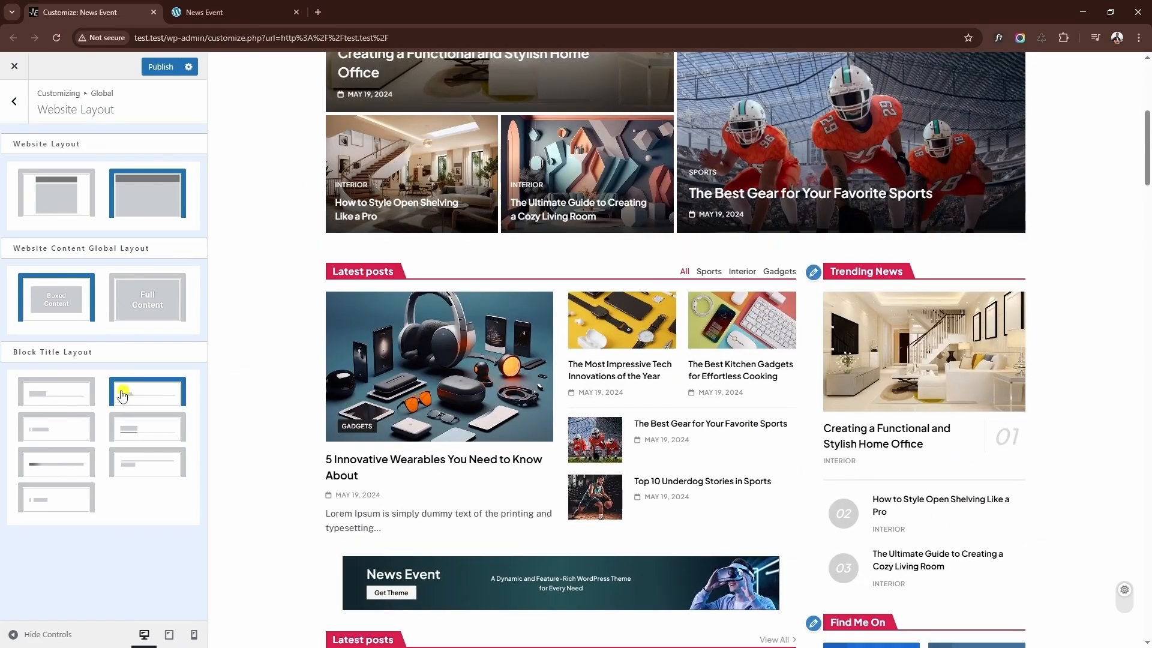
pyautogui.click(69, 493)
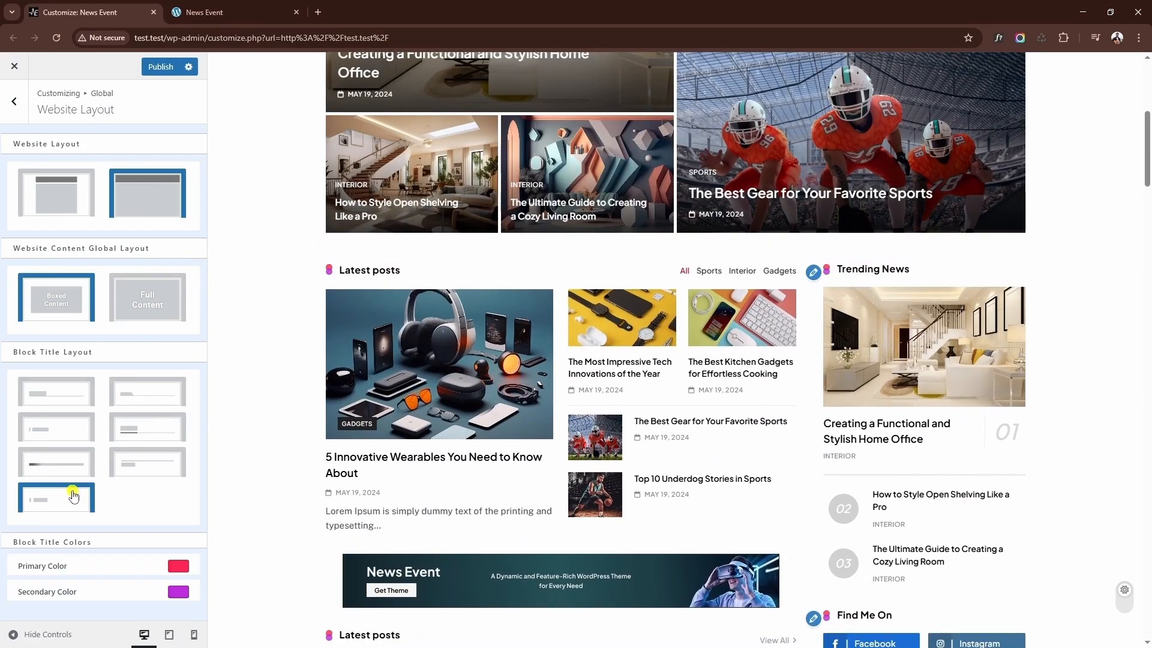
pyautogui.scroll(-1, 138, 426)
pyautogui.scroll(1, 92, 190)
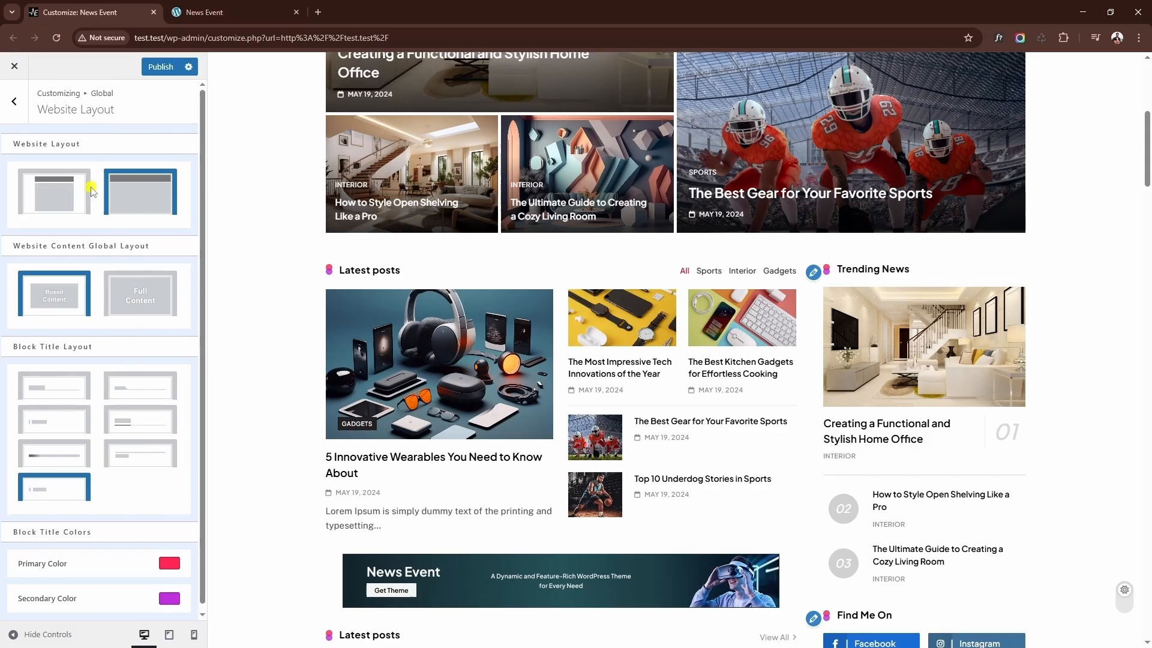
# In the Animation / Hover Effects settings, choose Effect One for post titles, Effect Two for images and Animation 1 for the cursor
pyautogui.click(14, 102)
pyautogui.click(75, 272)
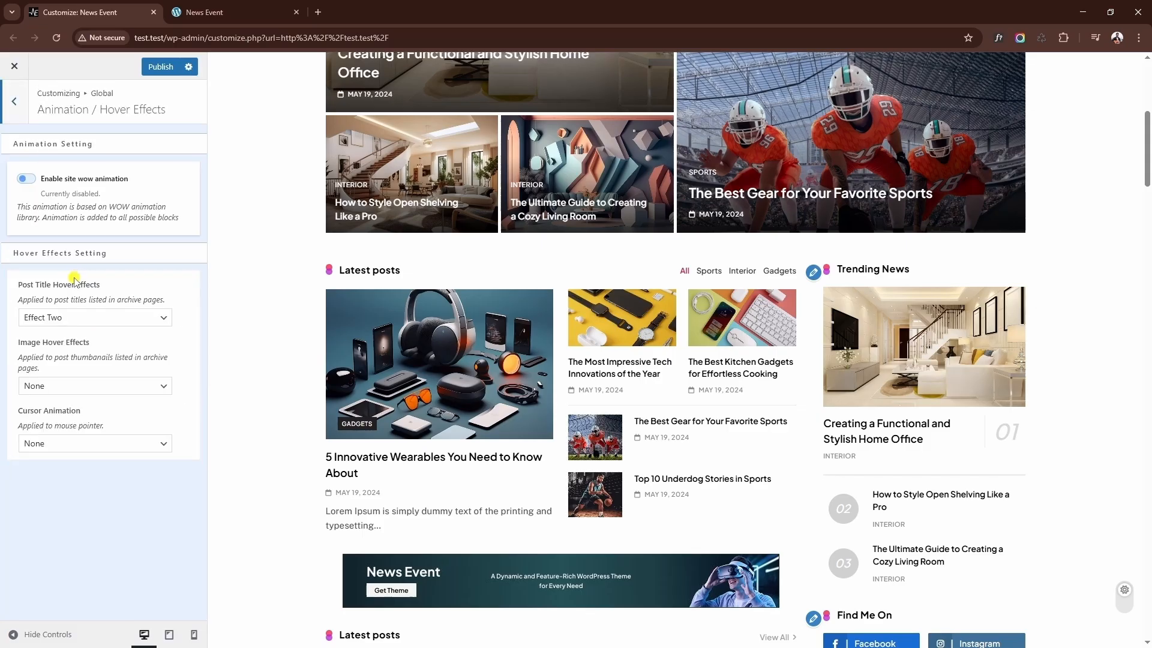
pyautogui.click(60, 320)
pyautogui.click(73, 352)
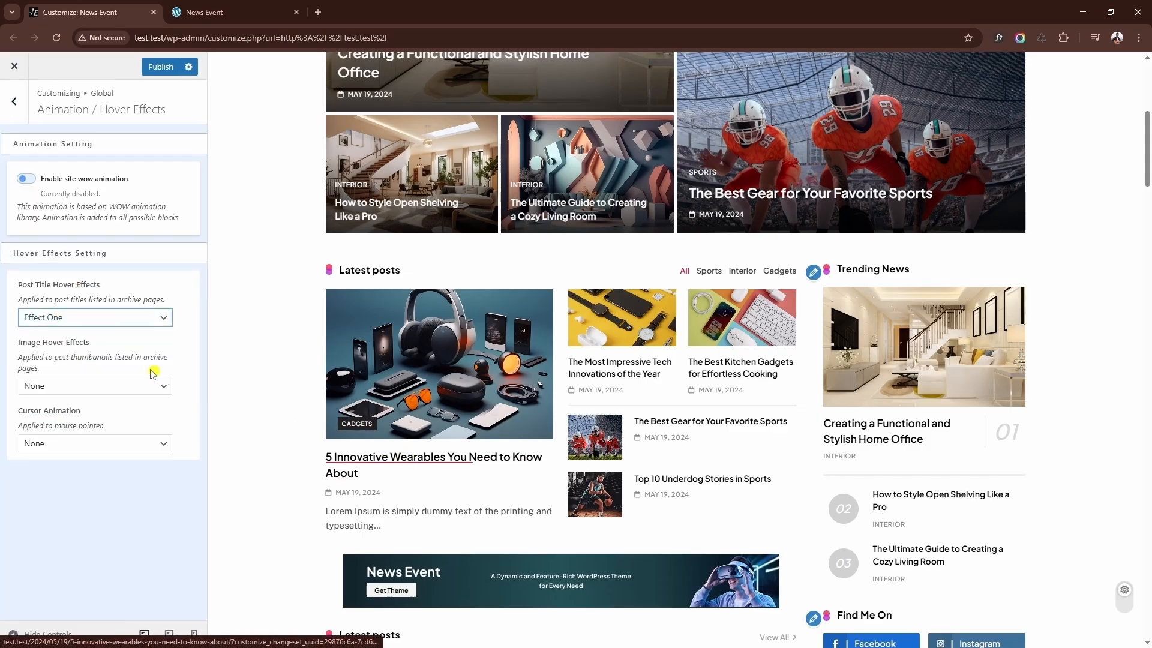
pyautogui.click(47, 387)
pyautogui.click(57, 431)
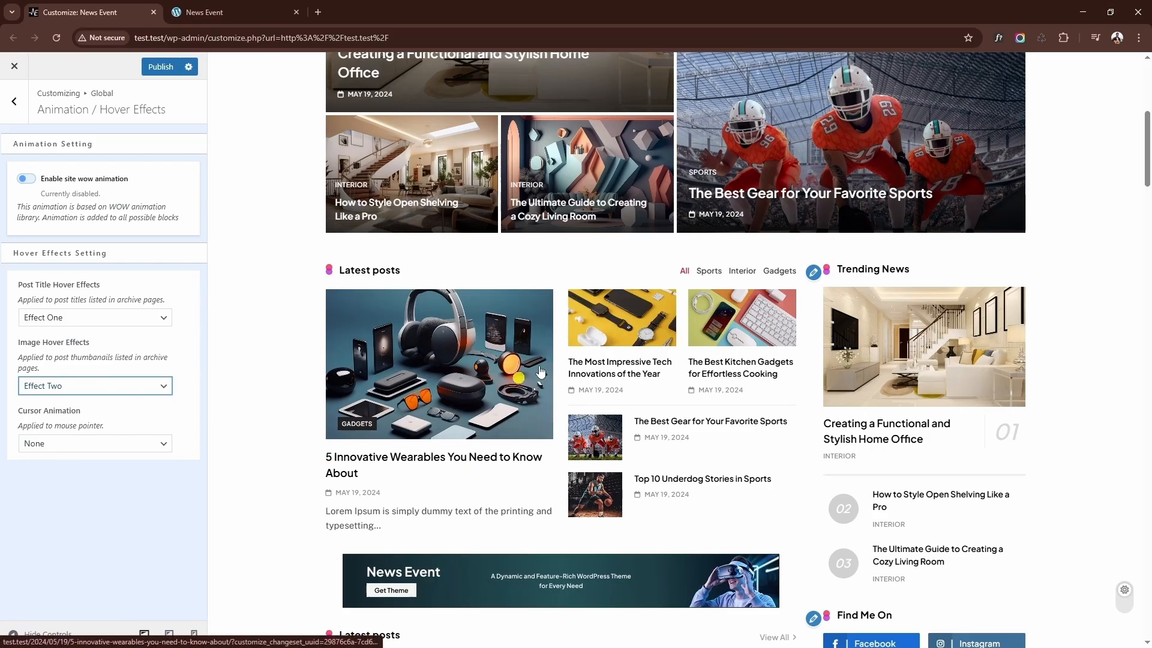
pyautogui.click(54, 444)
pyautogui.click(60, 475)
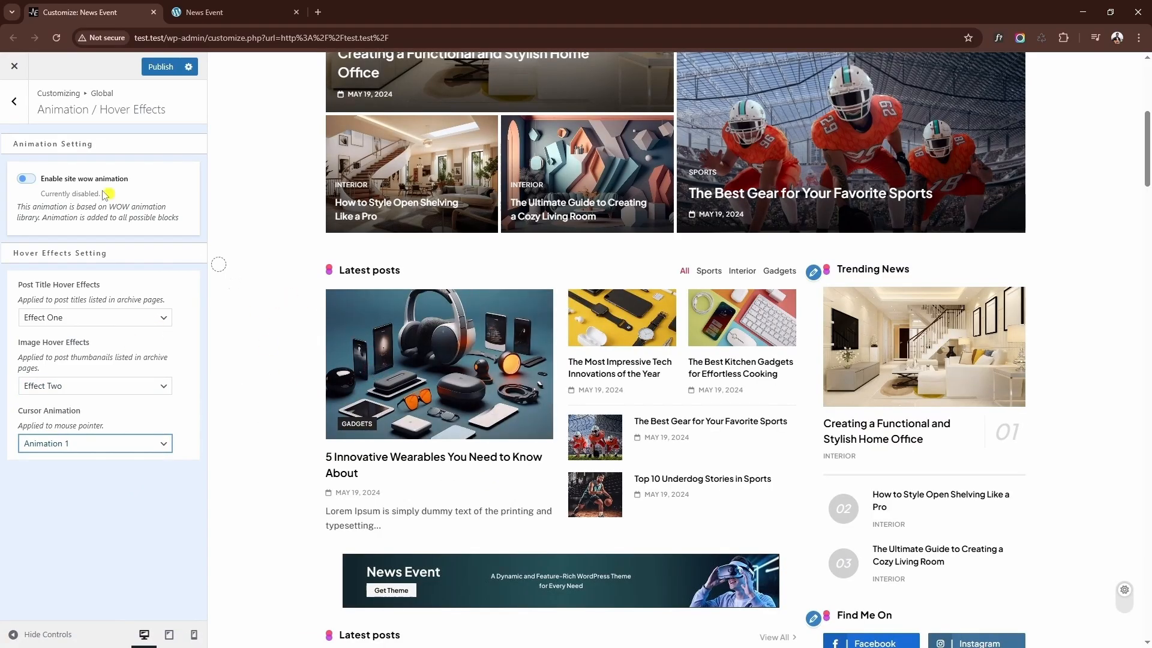
# Add a new LinkedIn icon to the global Social Icons list
pyautogui.click(16, 120)
pyautogui.click(34, 294)
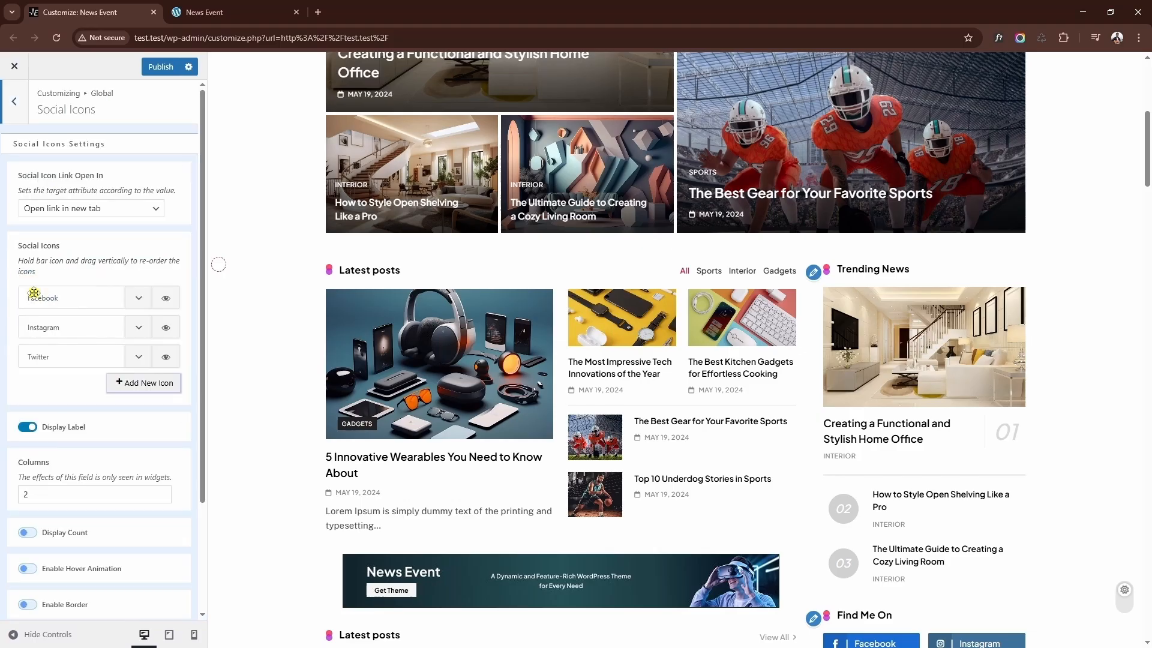
pyautogui.click(135, 384)
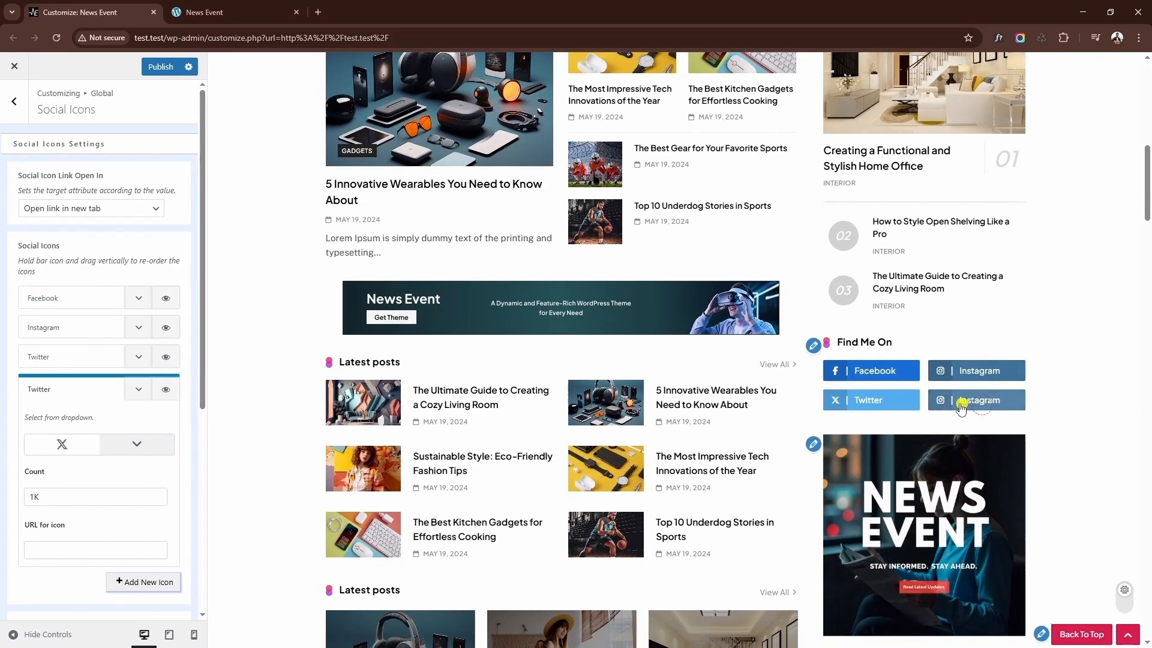
pyautogui.click(134, 447)
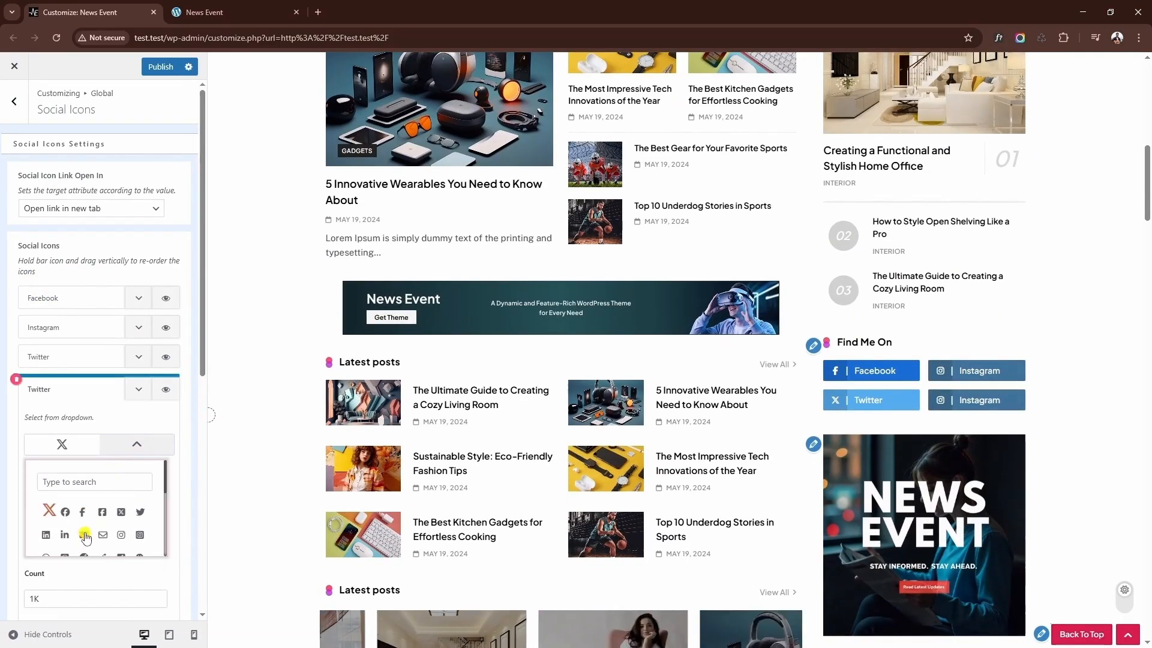
pyautogui.click(48, 533)
pyautogui.click(139, 389)
# Keep the social icons in 2 columns and enable their count display and box shadow
pyautogui.scroll(-3, 111, 376)
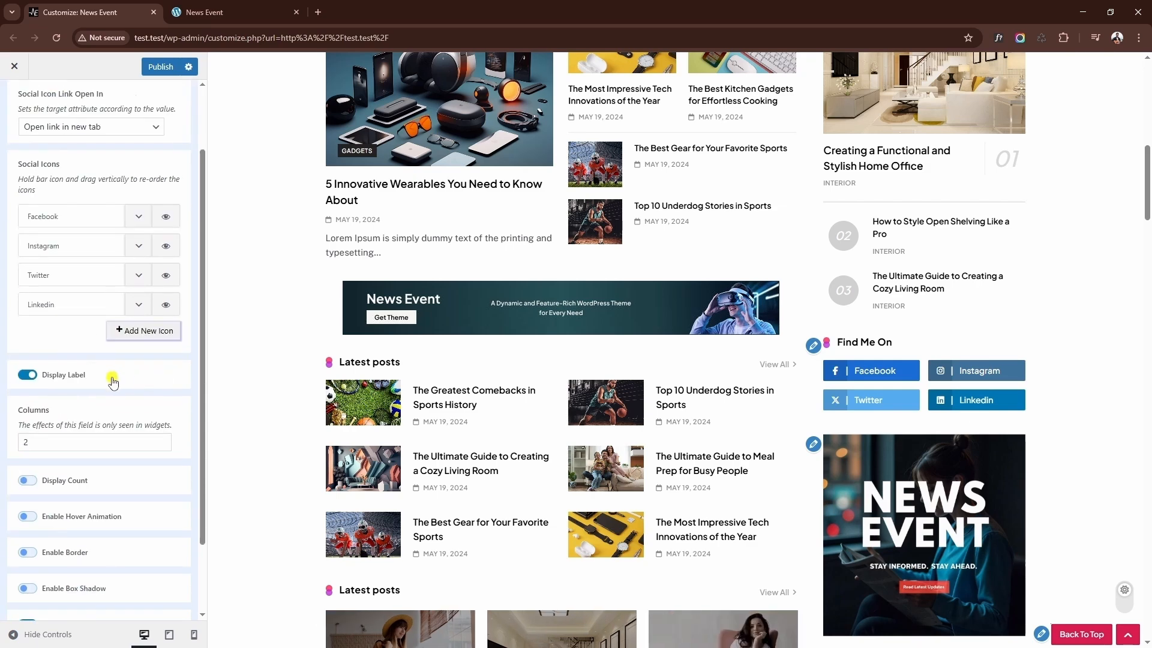
pyautogui.click(162, 350)
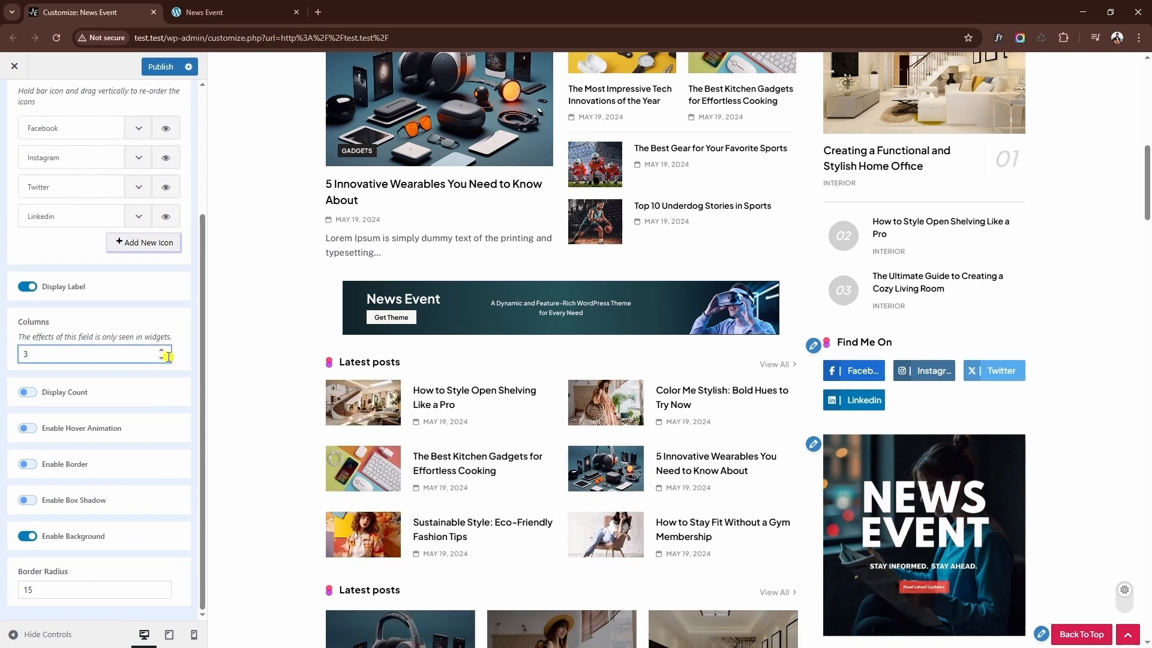
pyautogui.click(161, 358)
pyautogui.click(47, 396)
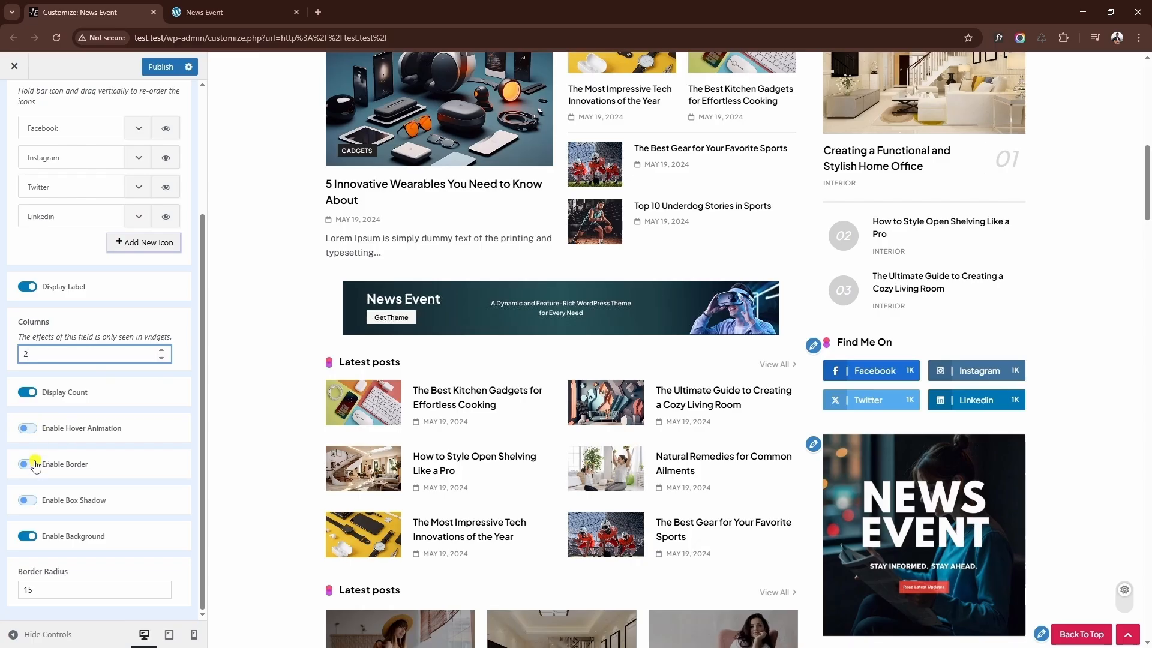
pyautogui.click(53, 503)
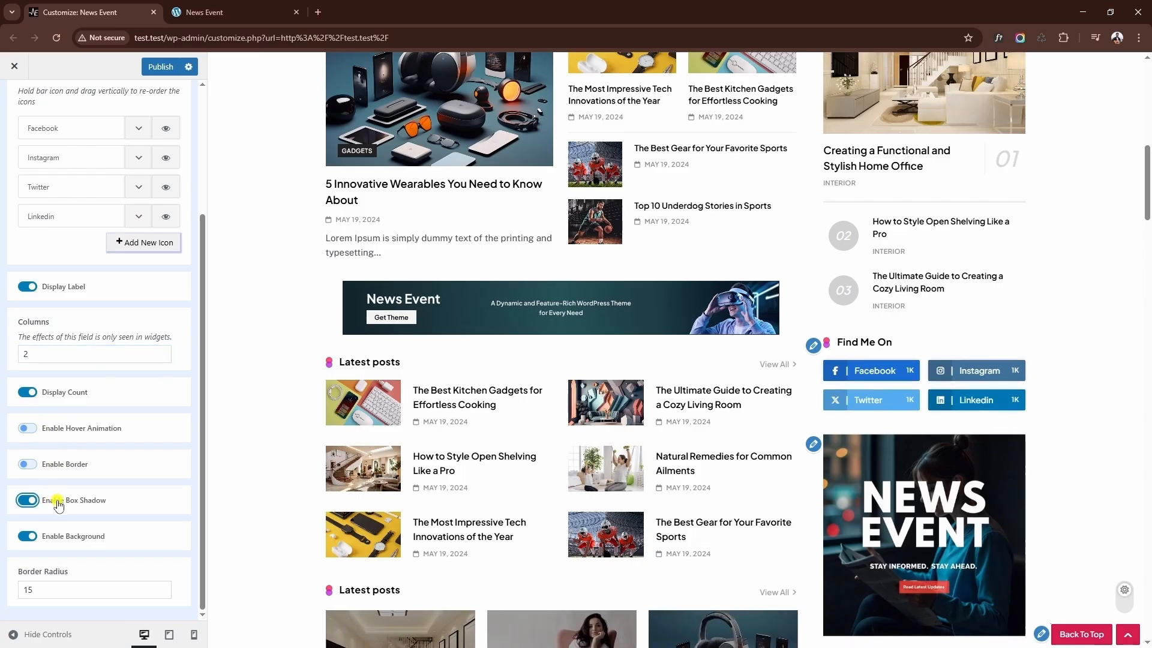
# Set the Facebook icon's count to 1.5K and the Instagram icon's count to 2K
pyautogui.scroll(5, 102, 456)
pyautogui.click(139, 299)
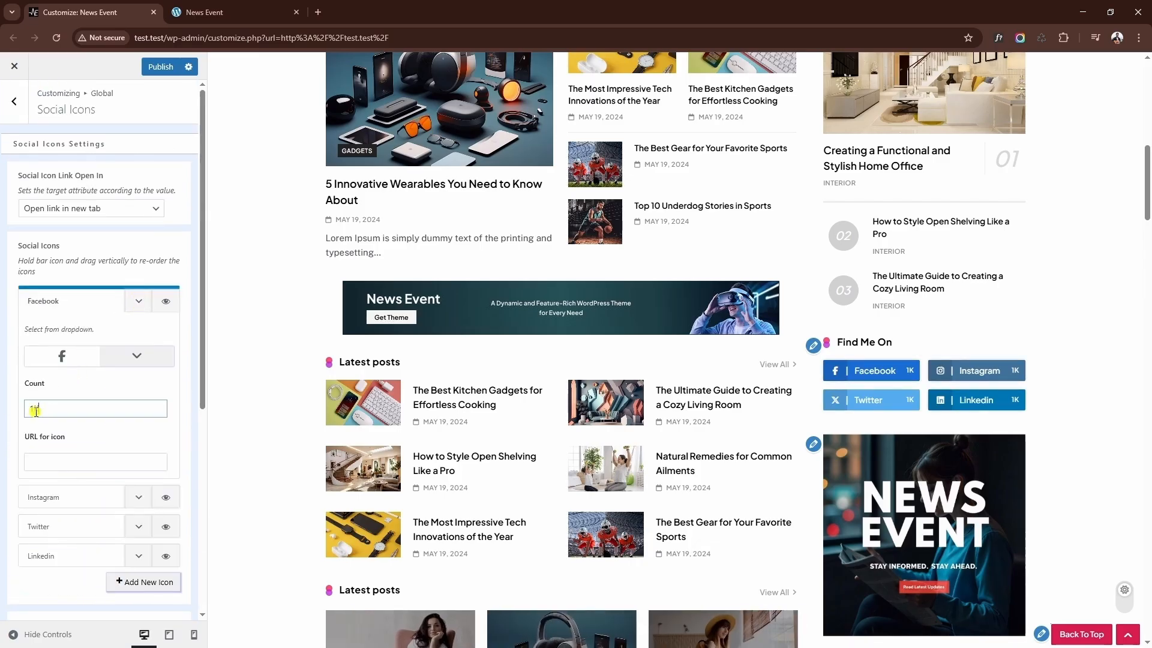
pyautogui.click(139, 301)
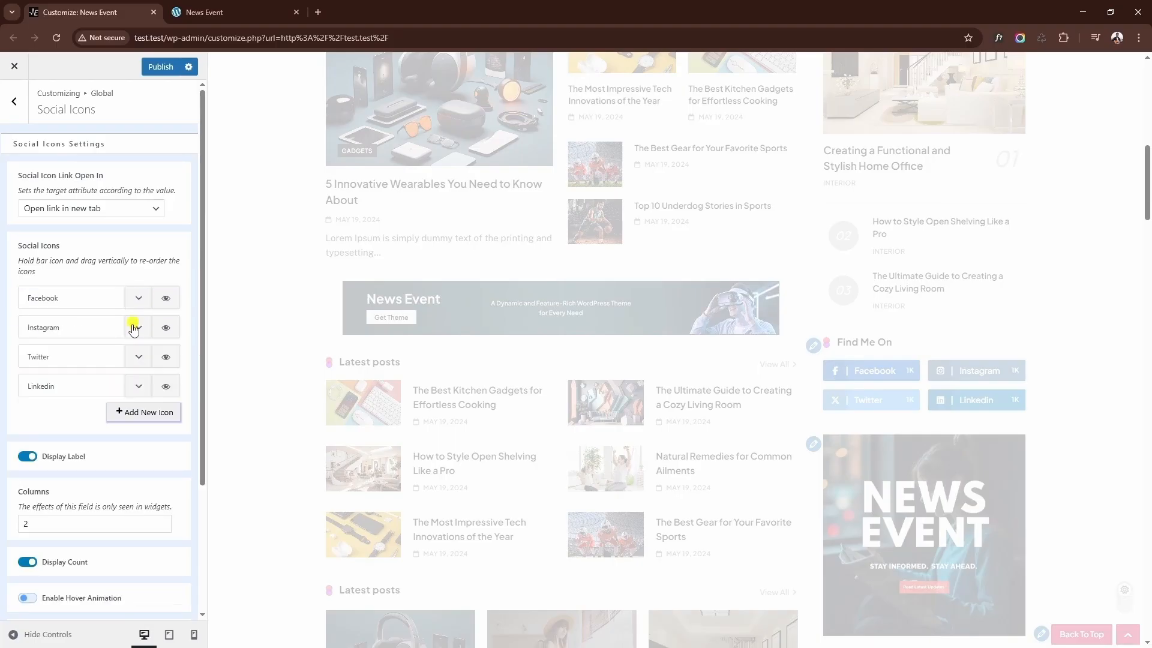
pyautogui.click(138, 330)
pyautogui.click(57, 440)
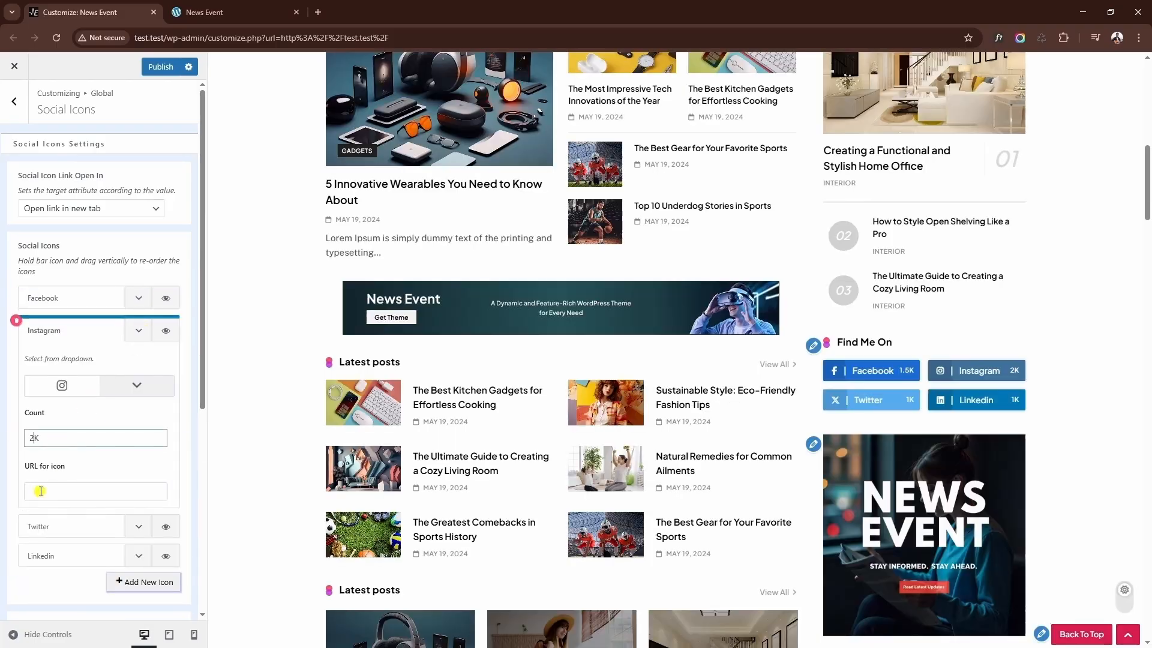
# Enable sticky sidebars for the frontpage, archive, post and page layouts in the Sidebar Options
pyautogui.click(18, 117)
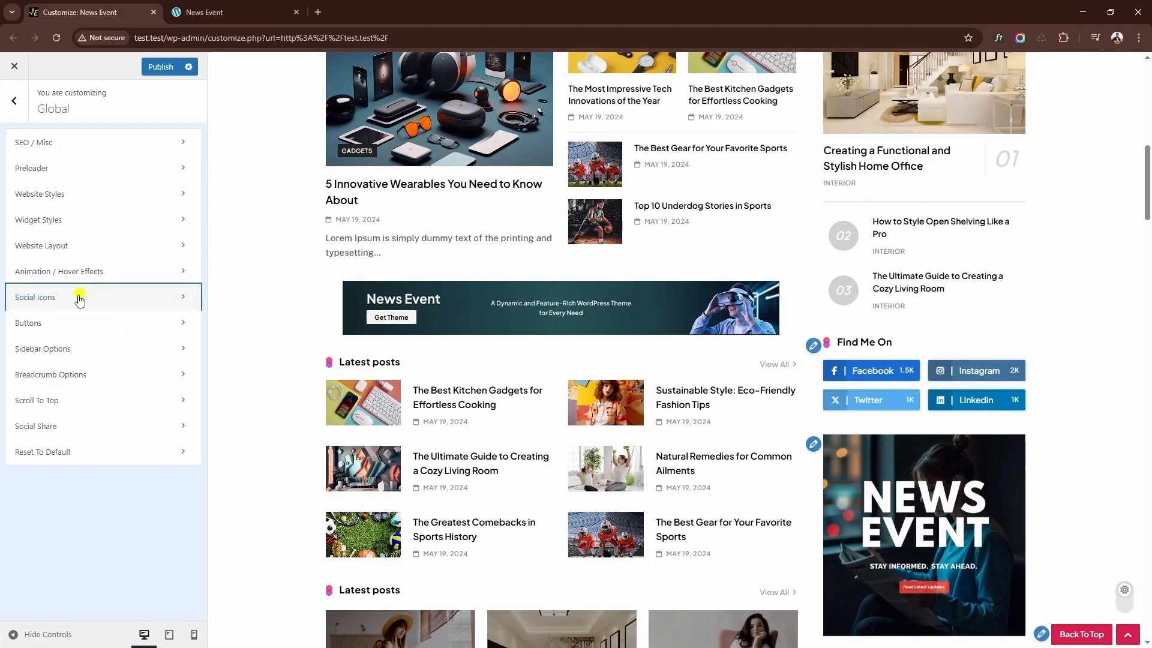
pyautogui.click(42, 349)
pyautogui.scroll(-3, 90, 276)
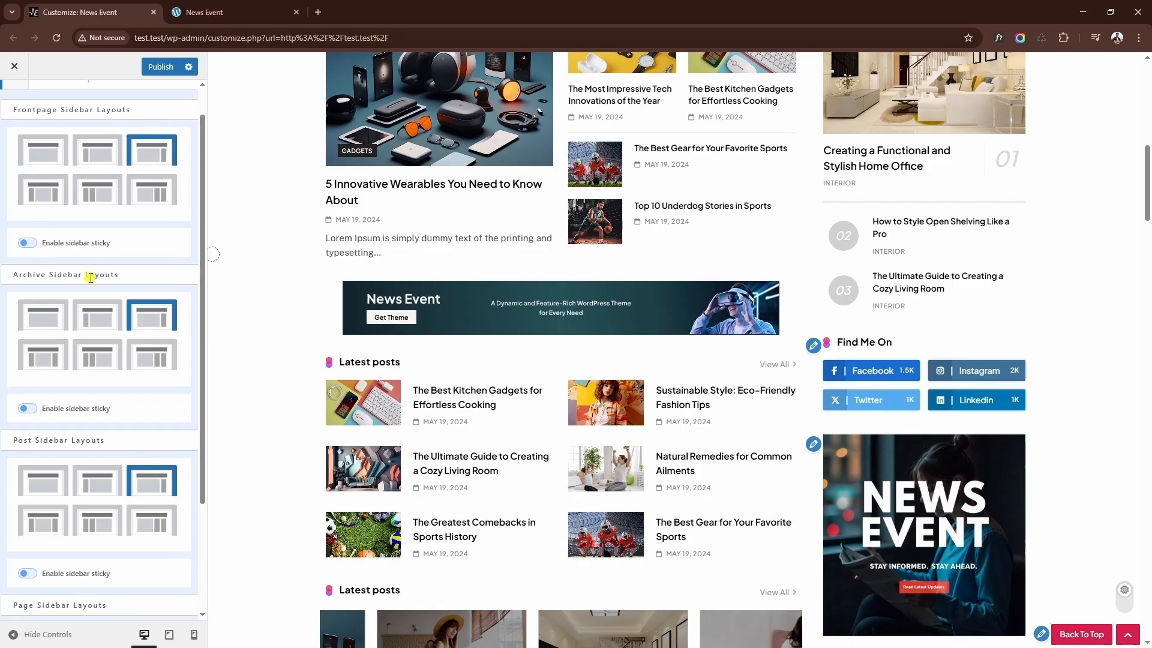
pyautogui.click(27, 427)
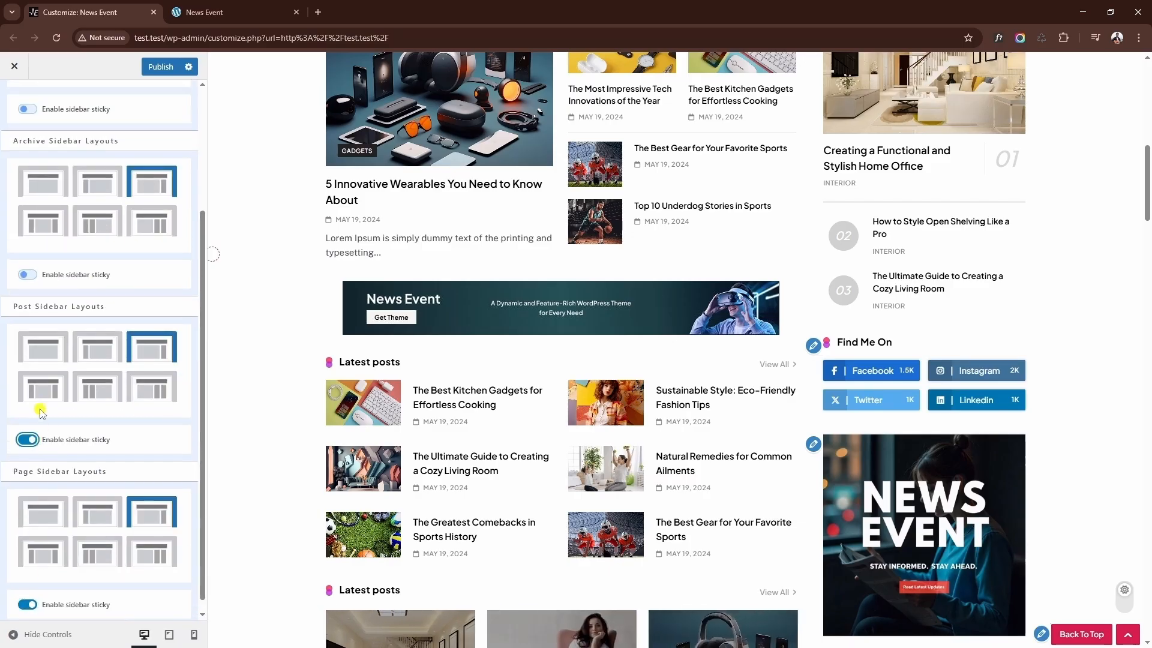
pyautogui.click(27, 261)
pyautogui.scroll(3, 42, 300)
pyautogui.click(27, 276)
pyautogui.scroll(4, 366, 336)
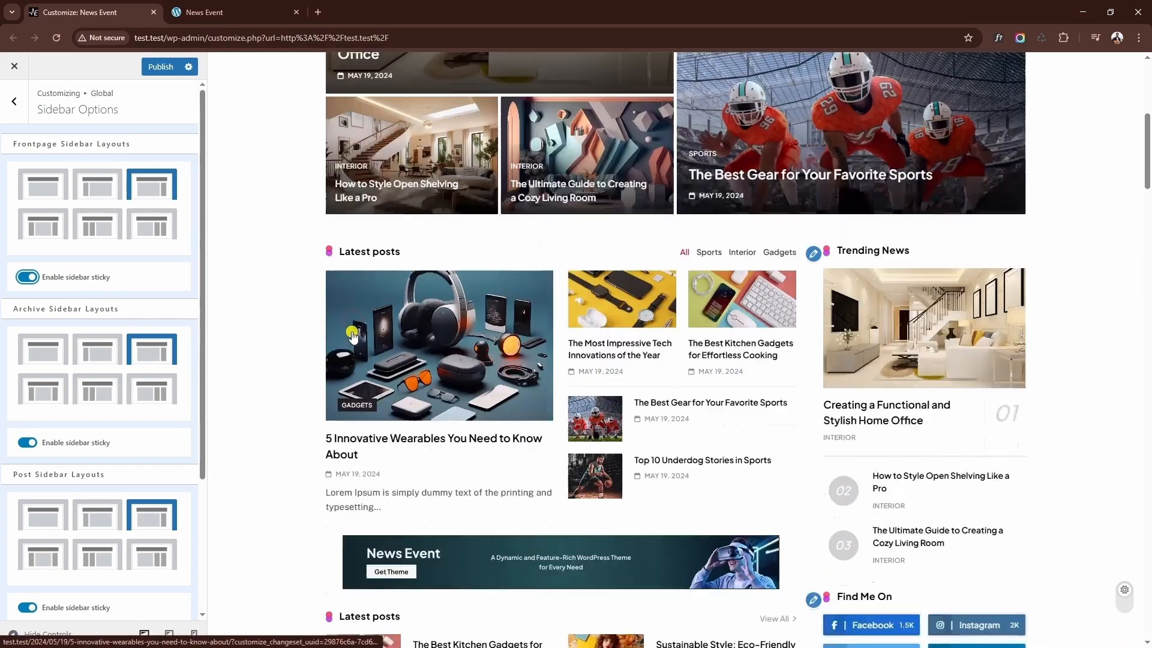
pyautogui.scroll(-8, 351, 330)
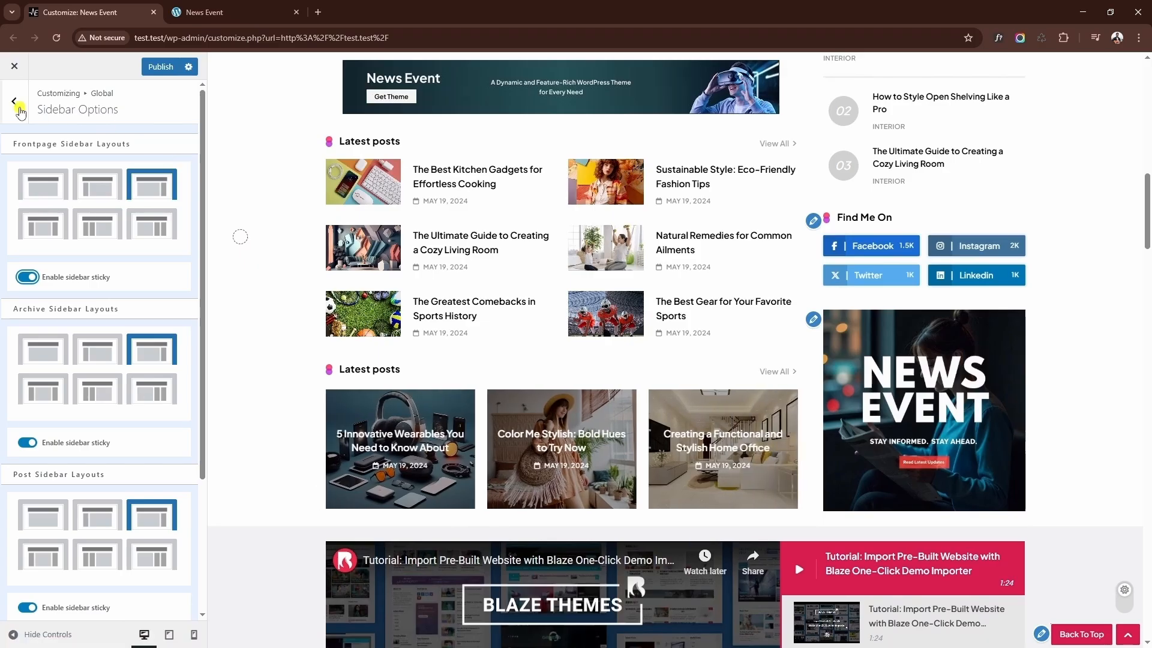
# Publish the customizer changes and reload the live News Event site in its browser tab
pyautogui.click(16, 103)
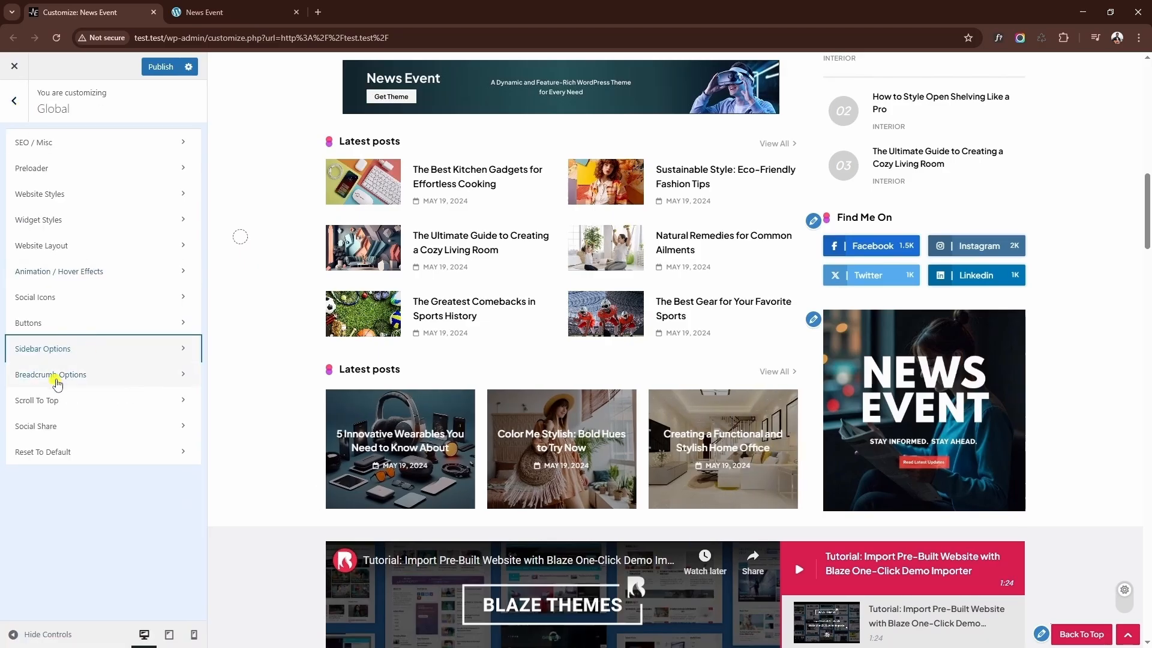
pyautogui.click(154, 71)
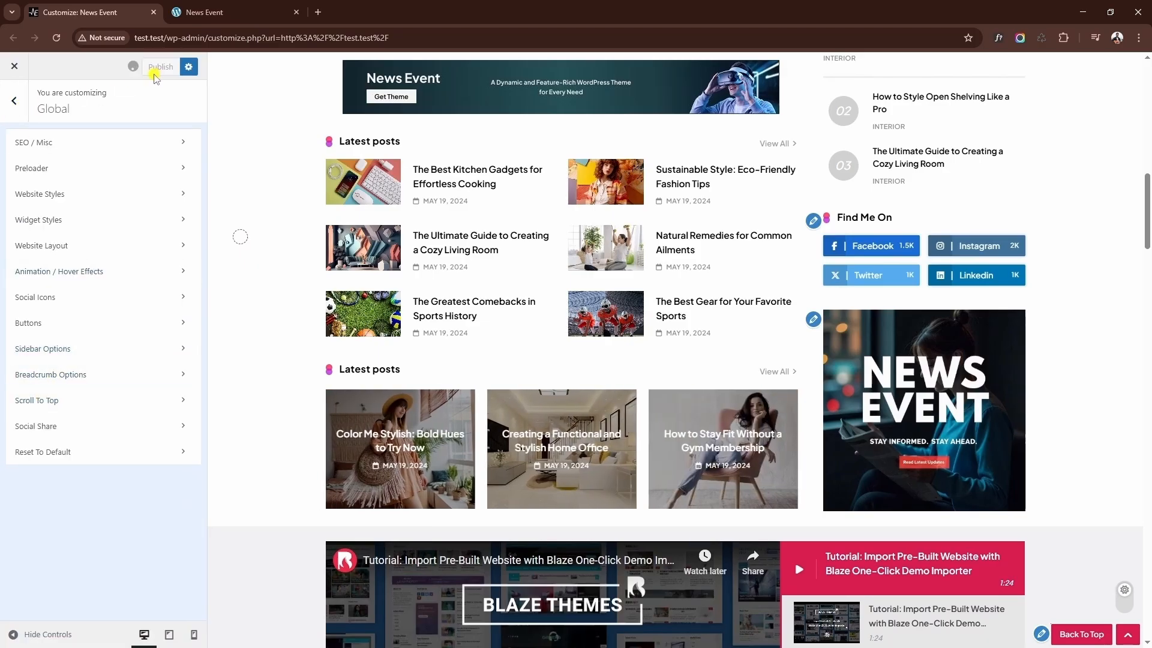
pyautogui.click(201, 12)
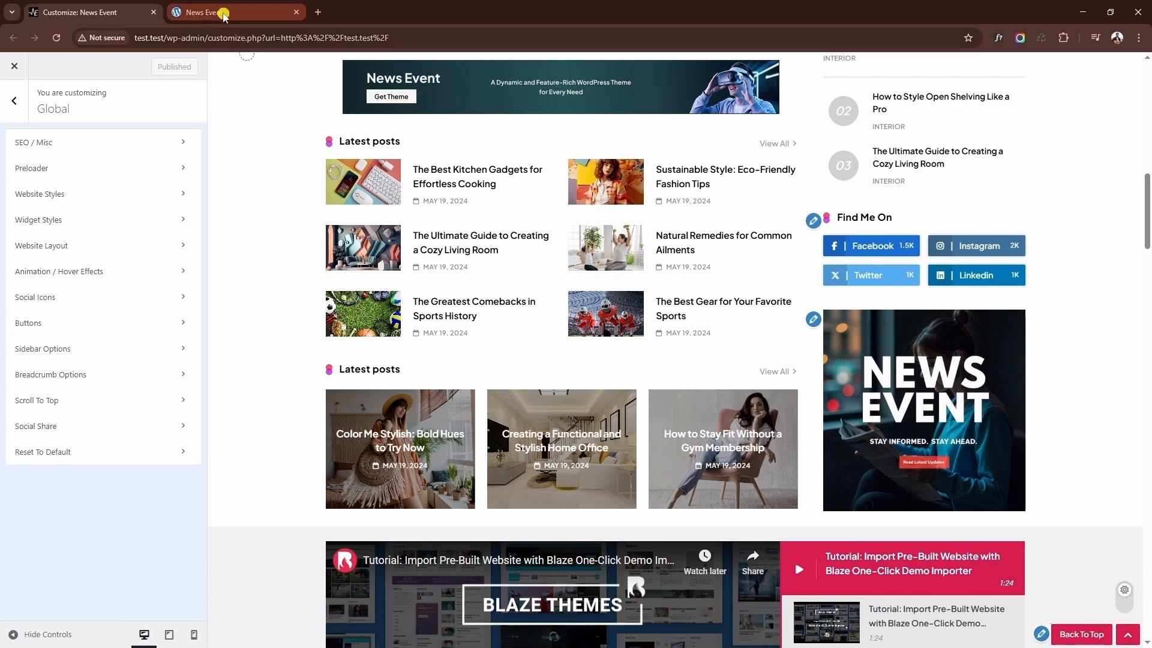
pyautogui.click(652, 36)
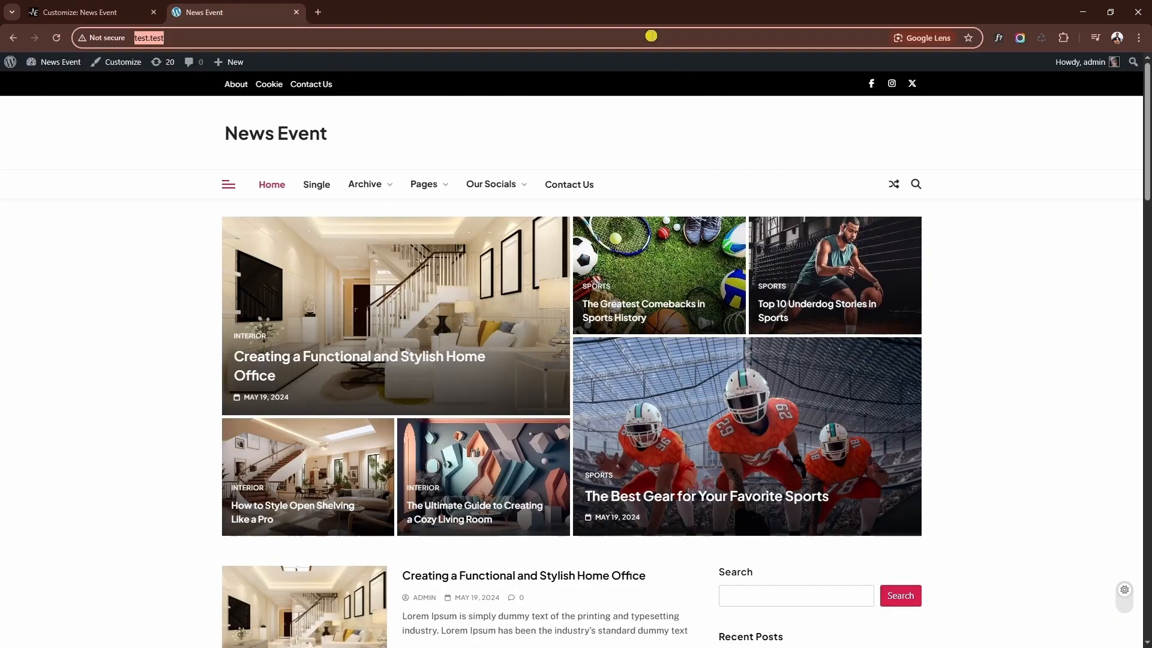
pyautogui.press('Return')
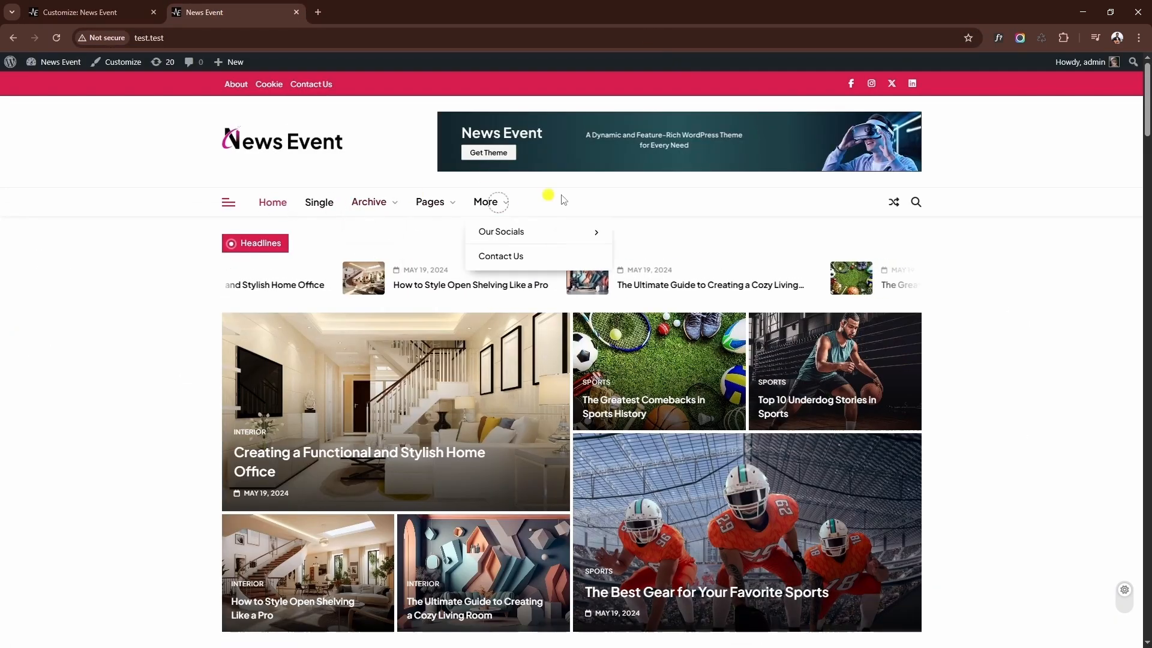
# Check the search toggle in the live site's header and review the front page sections down toward the footer
pyautogui.click(912, 203)
pyautogui.click(912, 203)
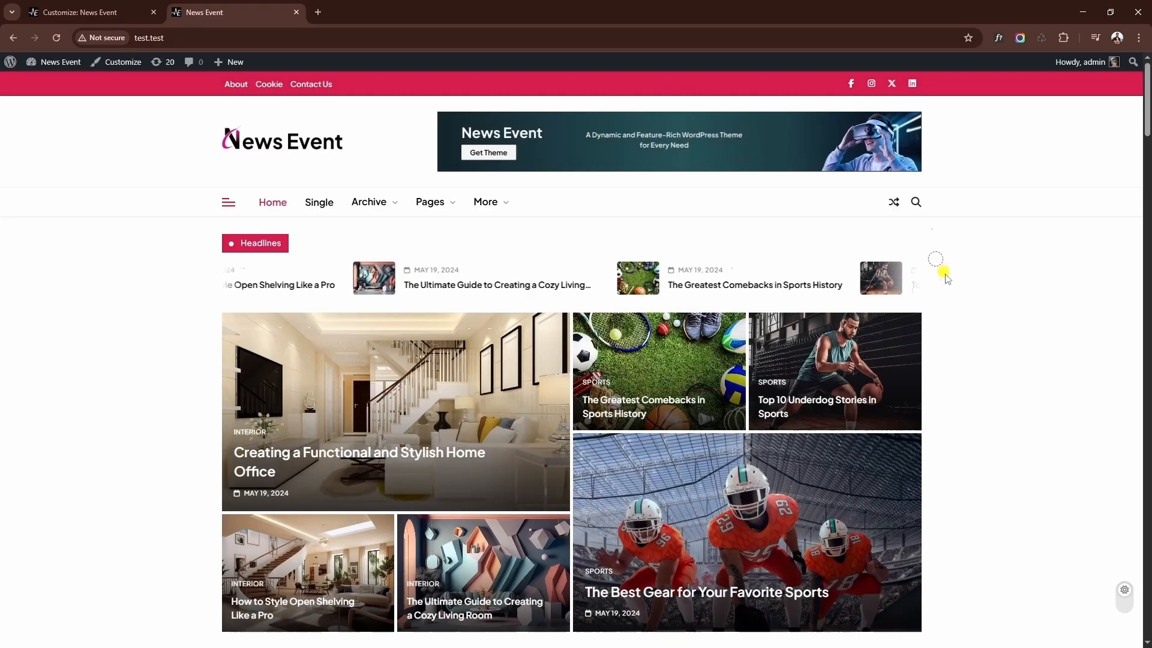
pyautogui.scroll(-3, 954, 296)
pyautogui.scroll(-15, 990, 322)
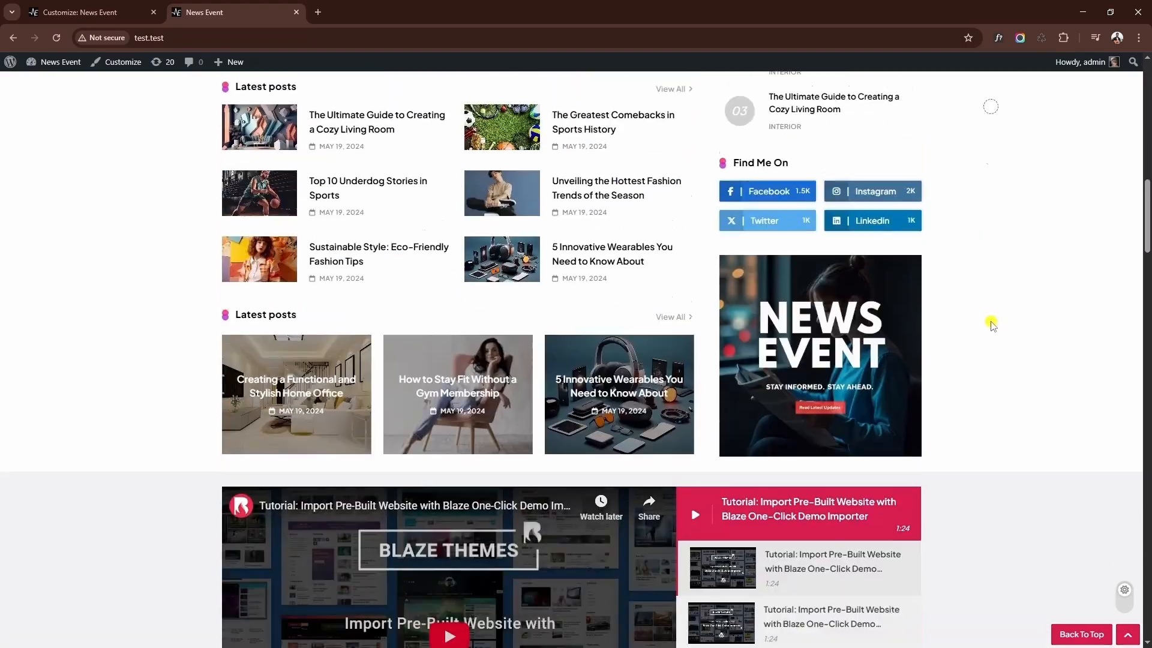
pyautogui.scroll(-20, 992, 324)
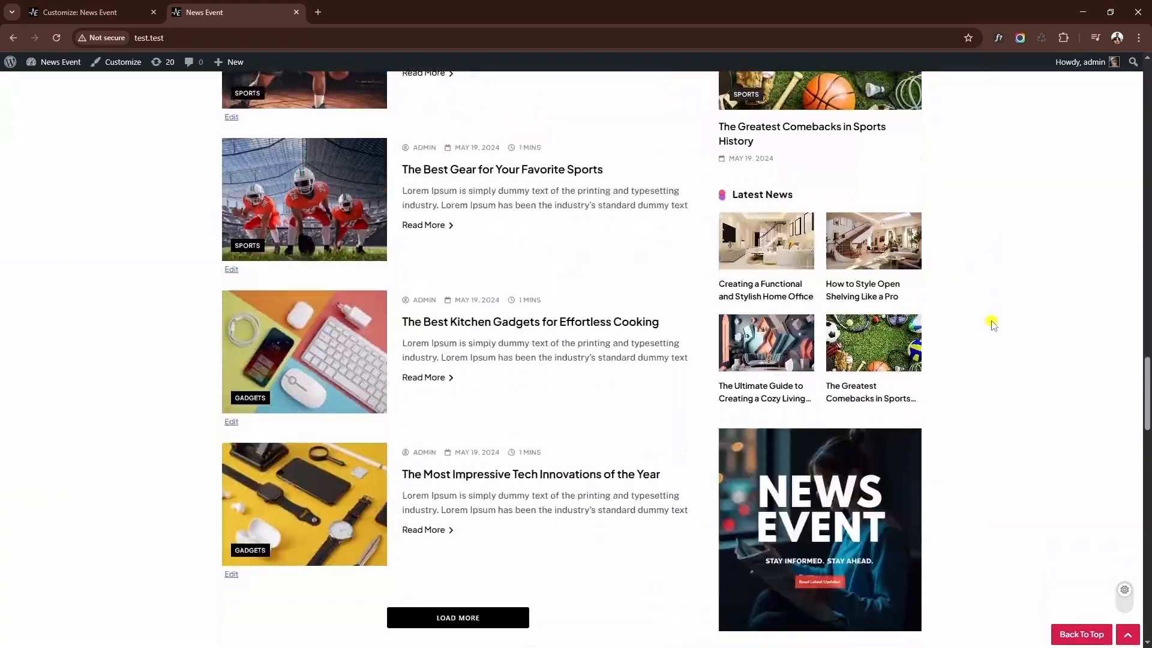
pyautogui.scroll(-17, 993, 324)
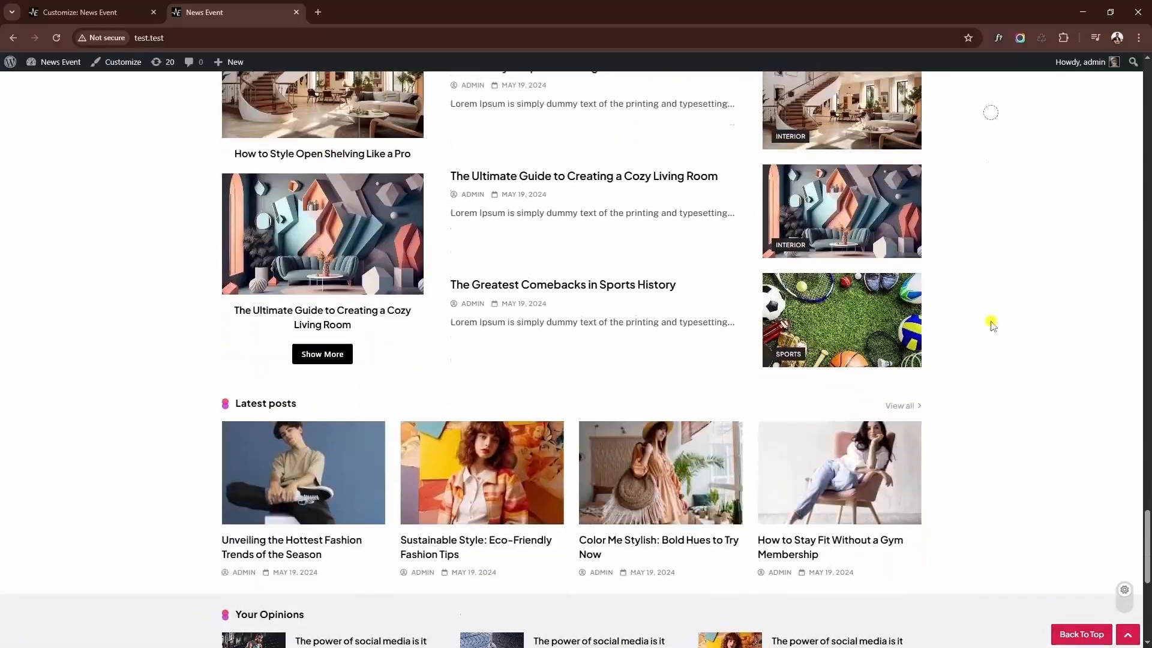
# Return to the customizer tab and change the theme color in Presets Colors to bright green (#1BE050)
pyautogui.scroll(-4, 991, 324)
pyautogui.scroll(20, 993, 333)
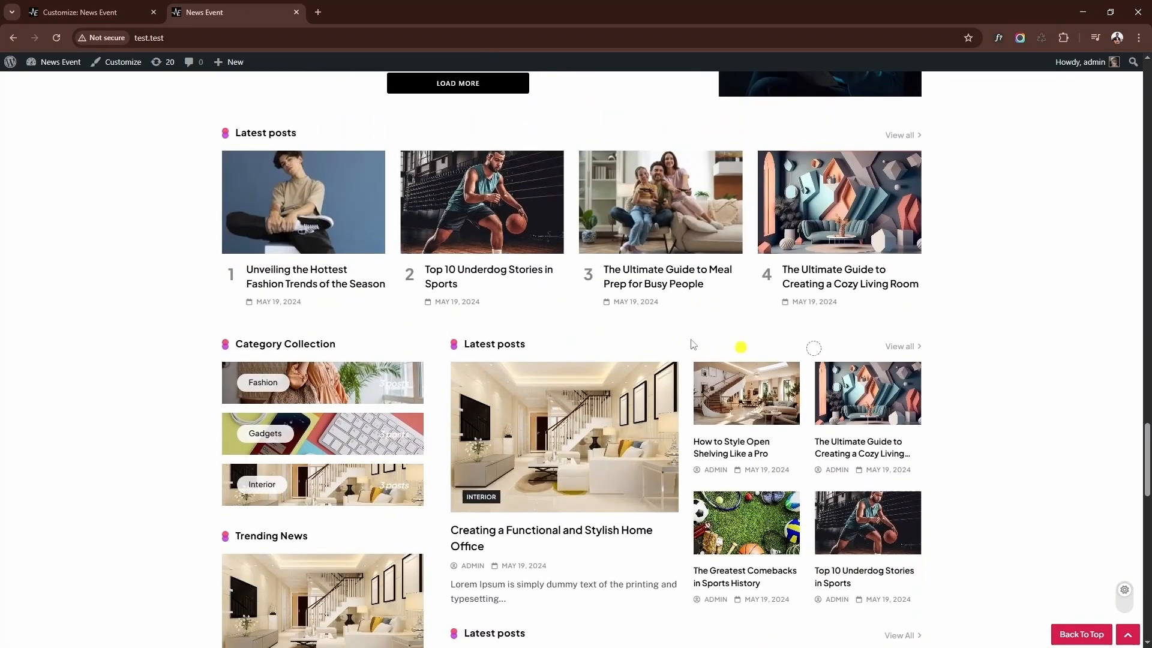
pyautogui.click(102, 13)
pyautogui.click(54, 300)
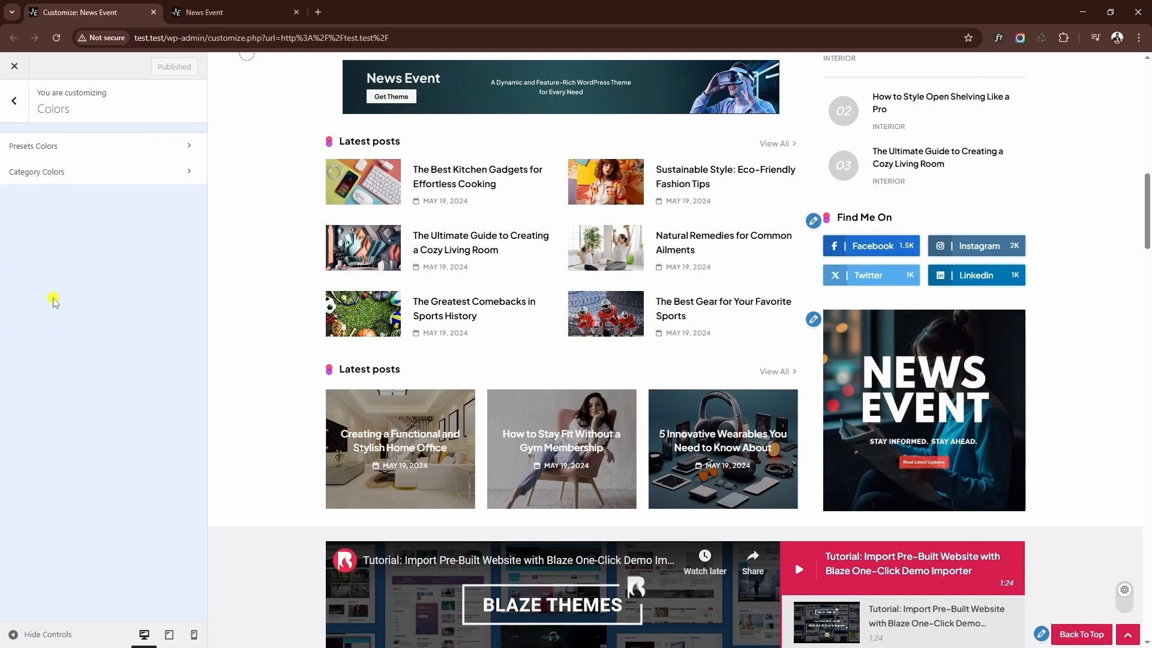
pyautogui.click(96, 157)
pyautogui.click(178, 148)
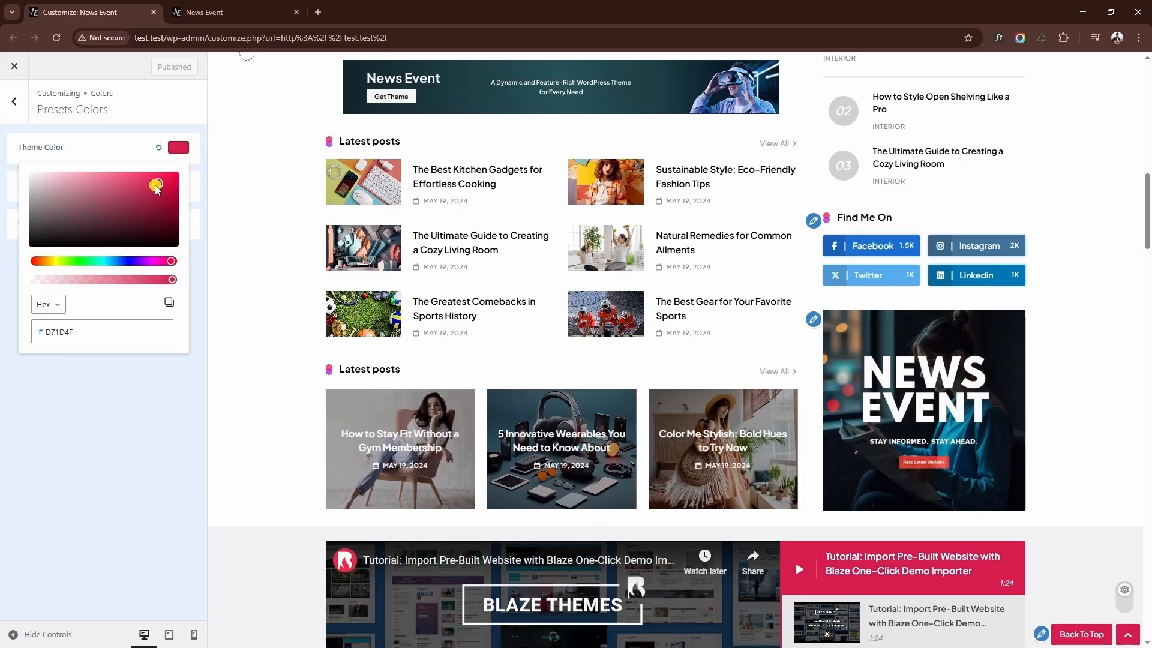
pyautogui.moveTo(113, 261); pyautogui.dragTo(90, 266)
pyautogui.moveTo(150, 198); pyautogui.dragTo(161, 185)
pyautogui.click(182, 187)
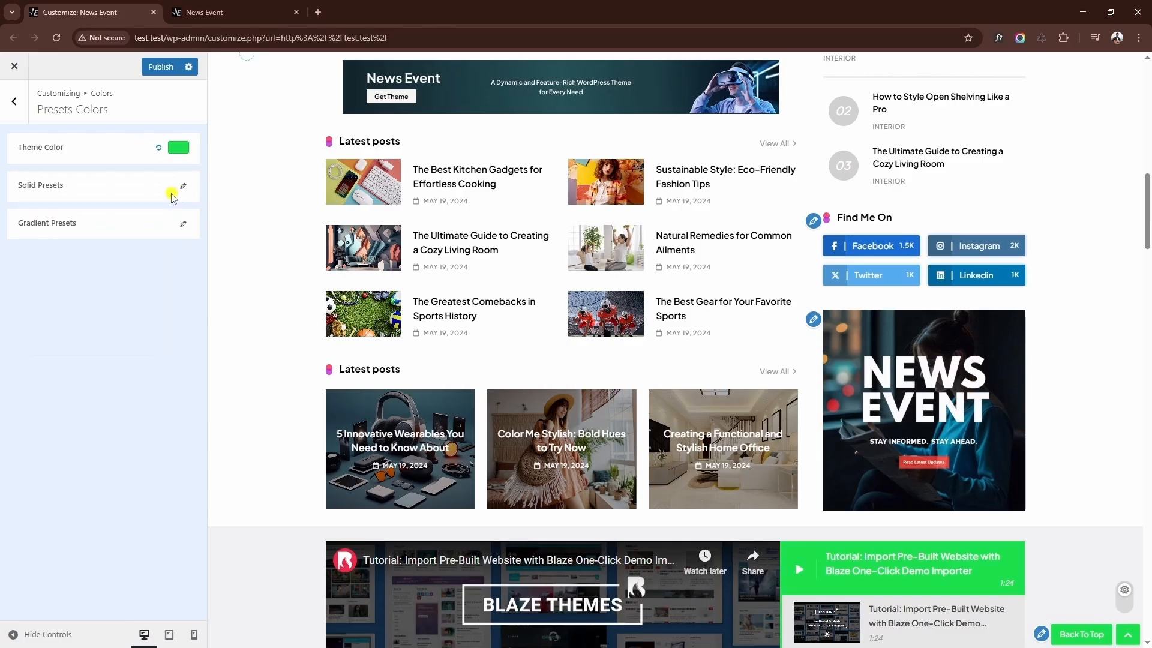
# Look at the solid and gradient color presets, then return to the Colors section
pyautogui.click(182, 187)
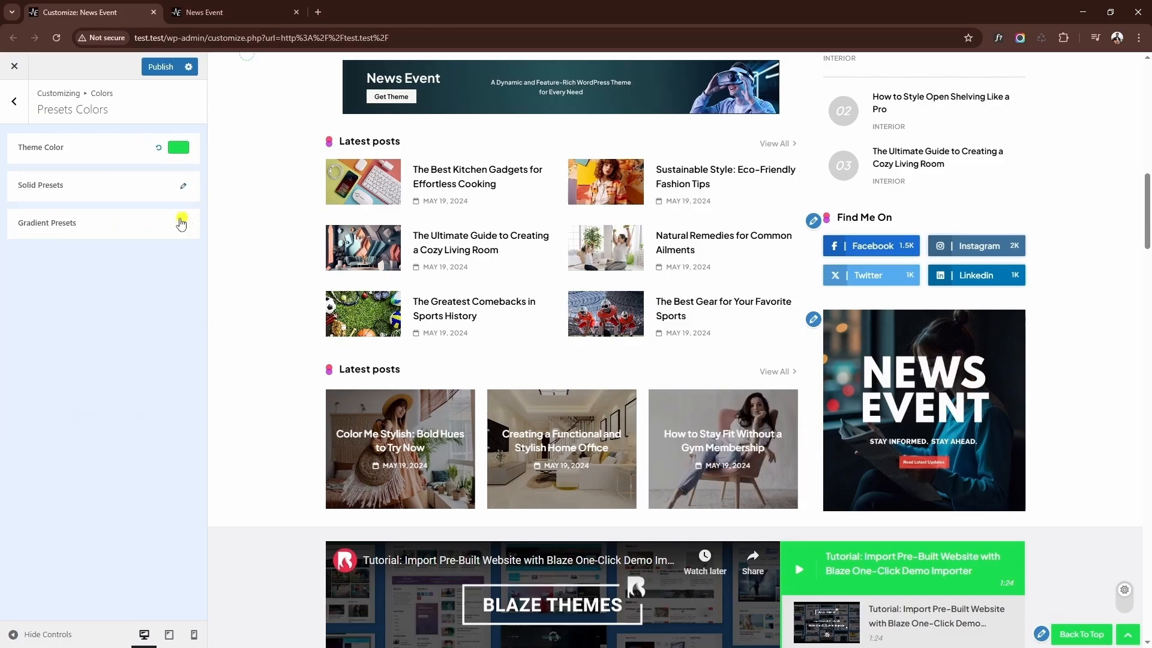
pyautogui.click(182, 223)
pyautogui.click(183, 224)
pyautogui.click(15, 102)
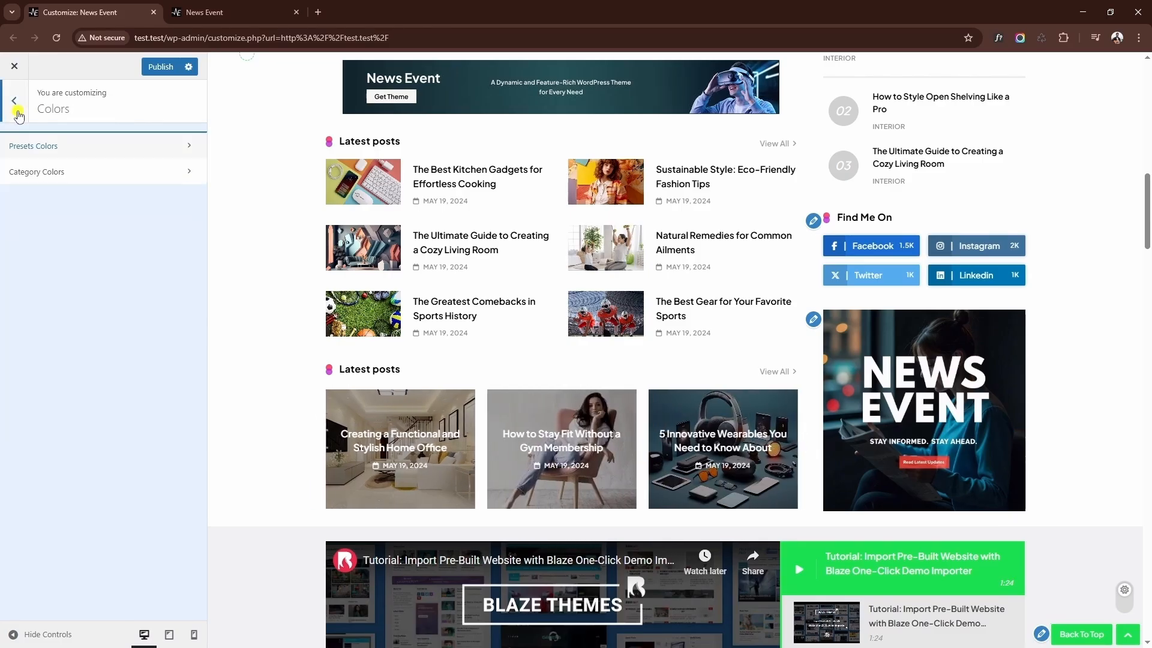
# Set both the normal and hover colors of the Fashion category to the green theme preset
pyautogui.click(76, 173)
pyautogui.click(153, 196)
pyautogui.click(162, 258)
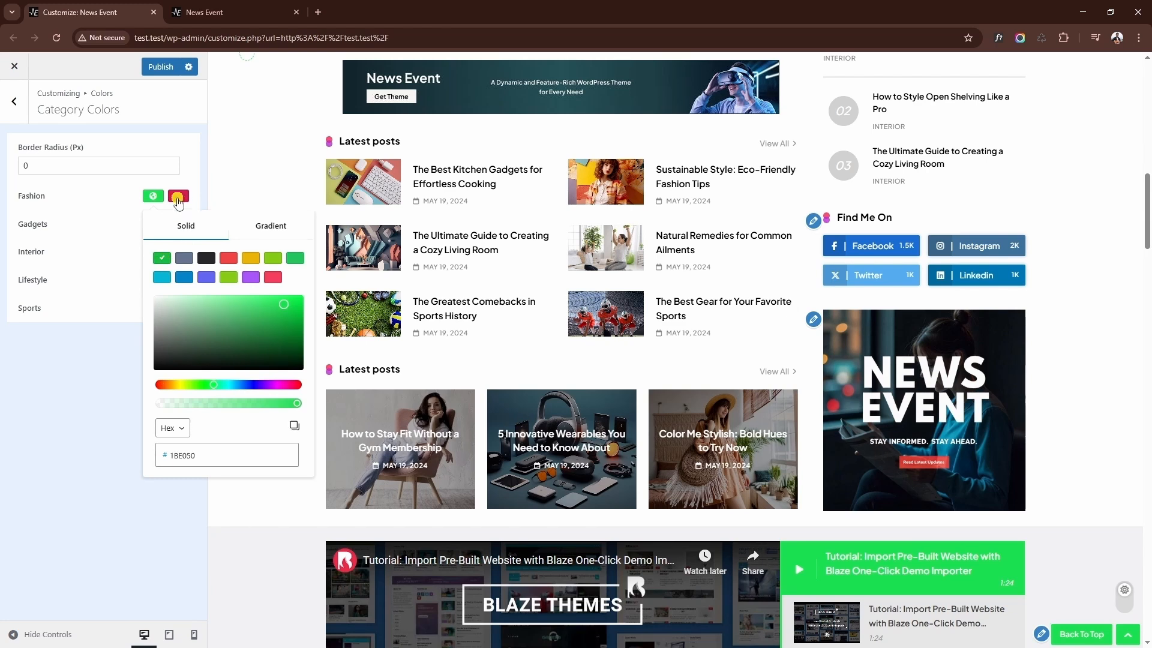
pyautogui.click(178, 197)
pyautogui.click(35, 258)
pyautogui.click(178, 197)
# Set the Gadgets category color to the yellow preset (#EAB308) and the Interior category color to the indigo preset
pyautogui.click(153, 224)
pyautogui.click(251, 285)
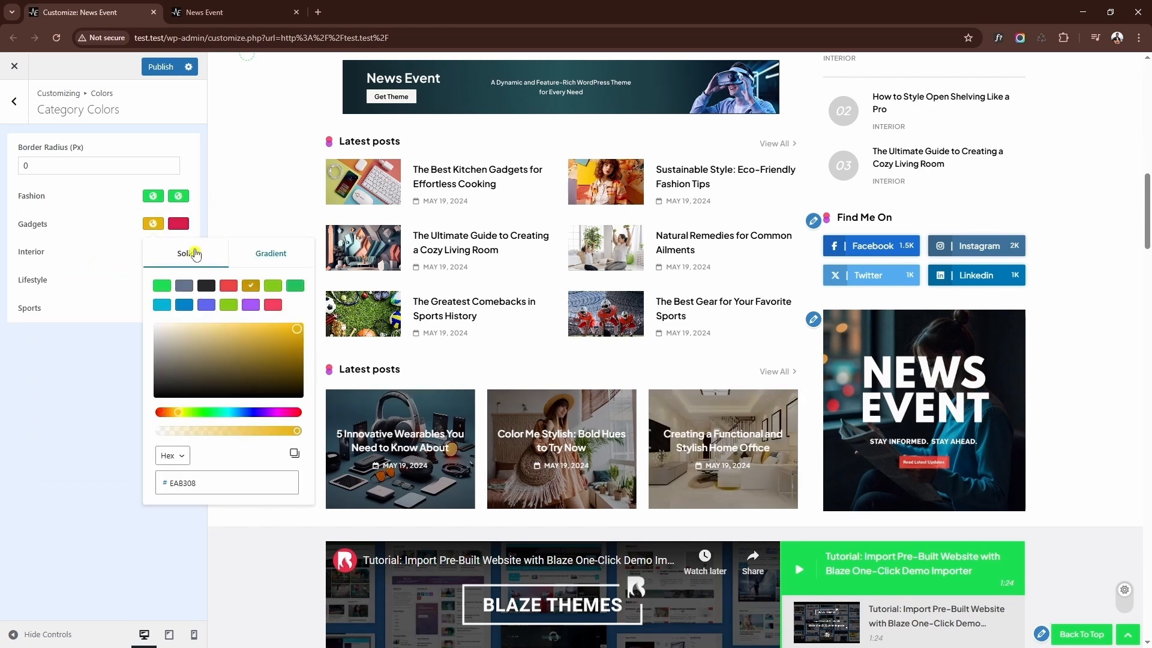
pyautogui.click(115, 254)
pyautogui.click(153, 251)
pyautogui.click(202, 333)
pyautogui.click(115, 283)
# Set the Lifestyle category color to the cyan preset and the Sports category color to the purple preset, and check the preview
pyautogui.click(153, 280)
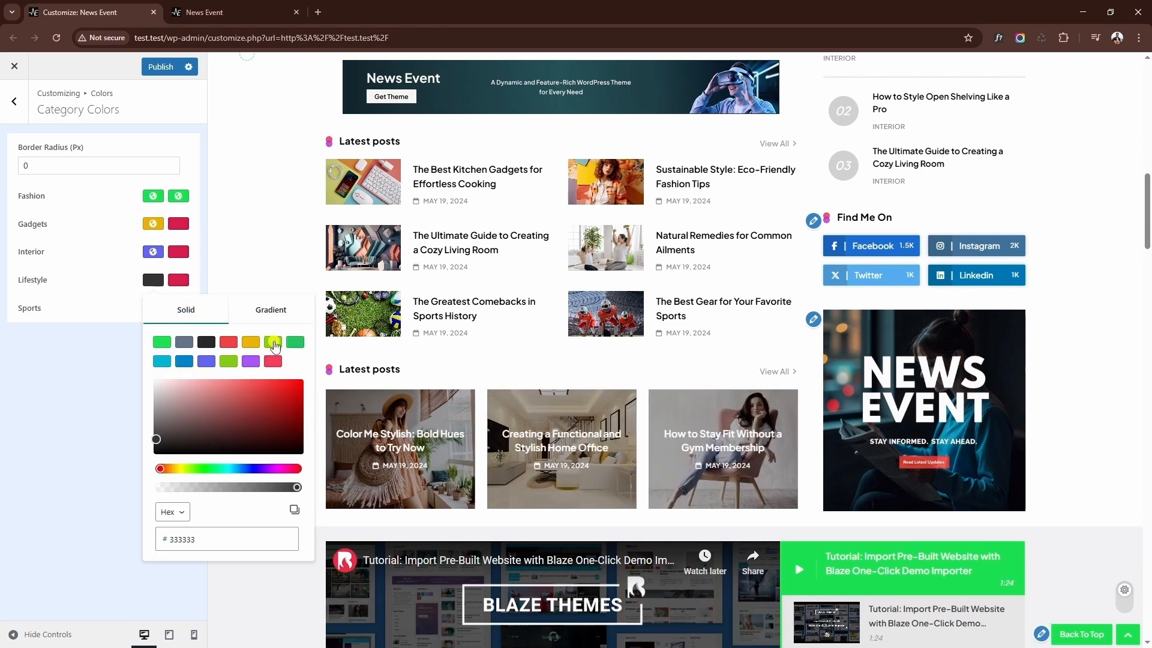
pyautogui.click(162, 360)
pyautogui.click(115, 308)
pyautogui.click(153, 308)
pyautogui.click(250, 389)
pyautogui.click(260, 354)
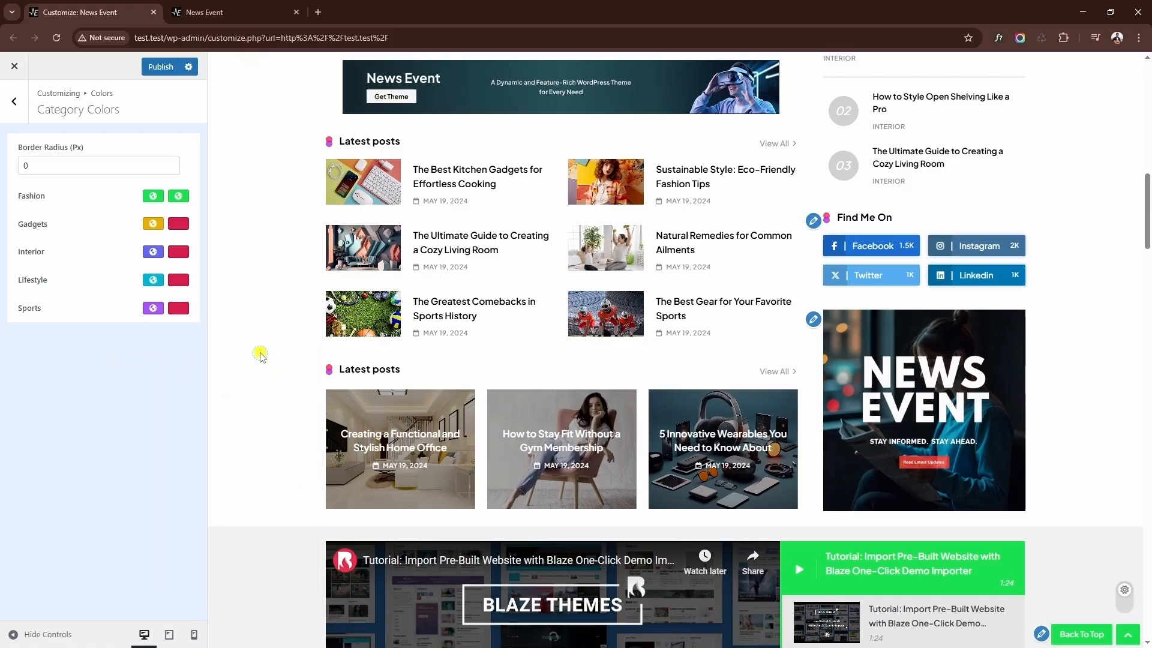
pyautogui.scroll(6, 260, 354)
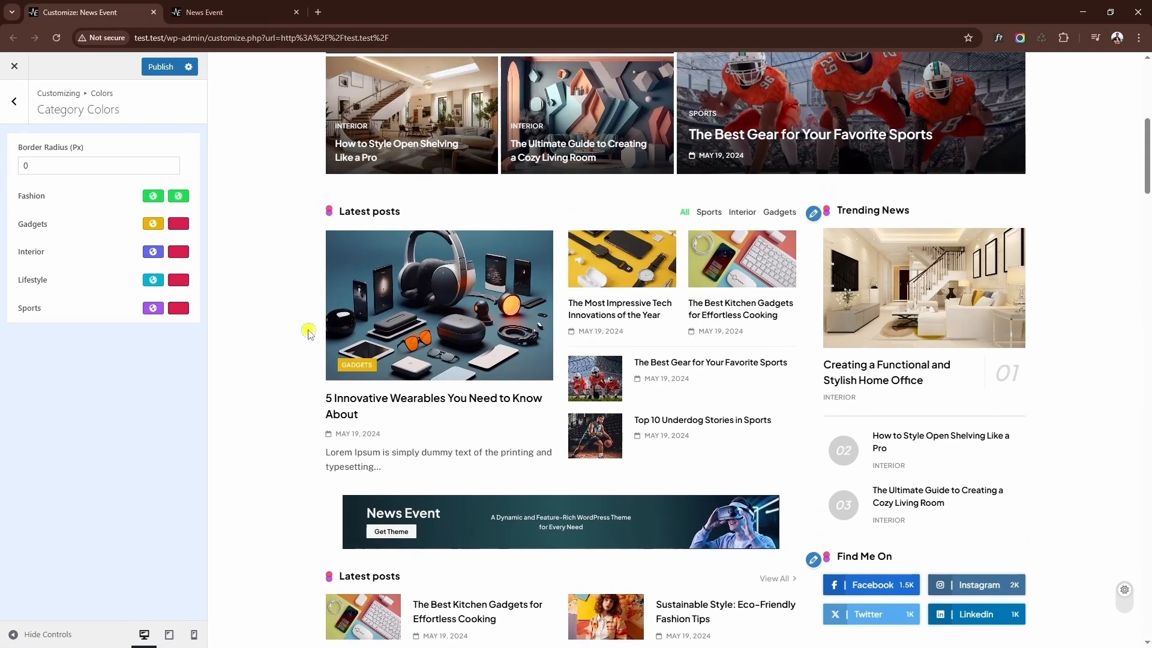
pyautogui.scroll(3, 308, 333)
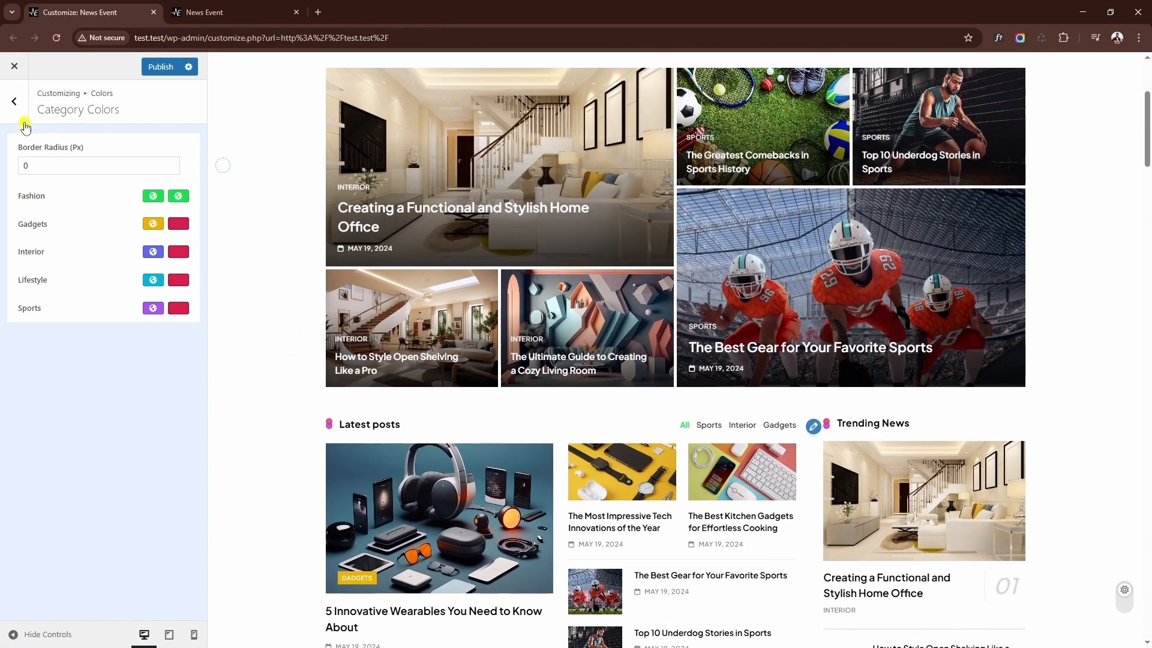
# Leave the Colors section and examine the Typography settings, including the Post Content font options
pyautogui.click(16, 103)
pyautogui.click(12, 102)
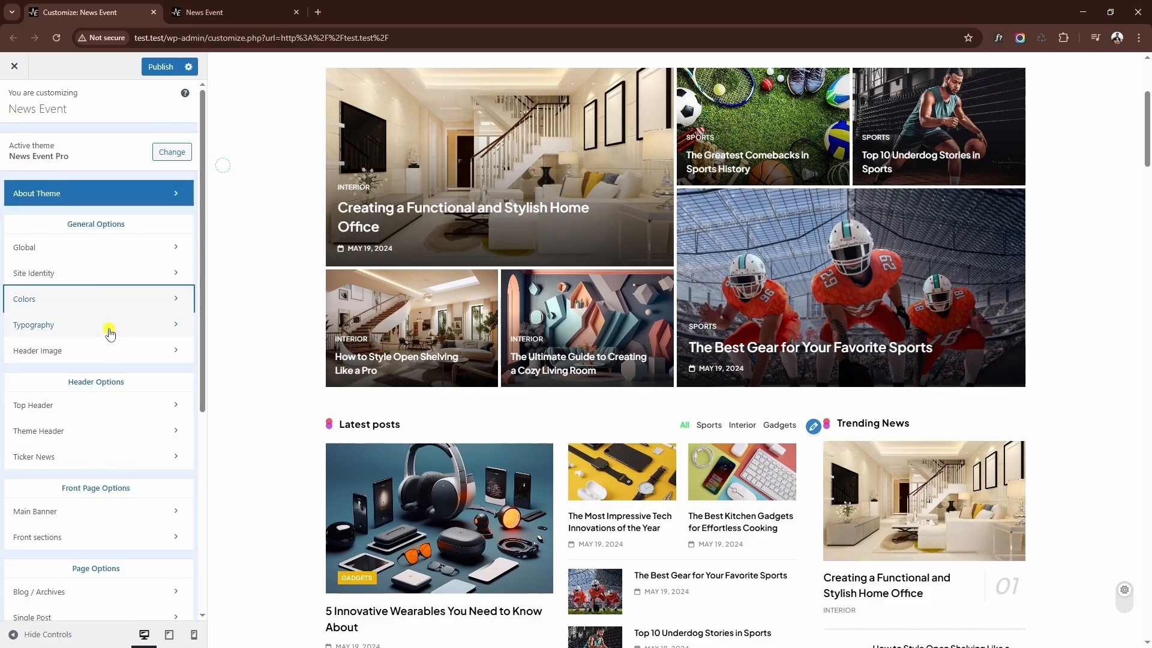
pyautogui.click(70, 326)
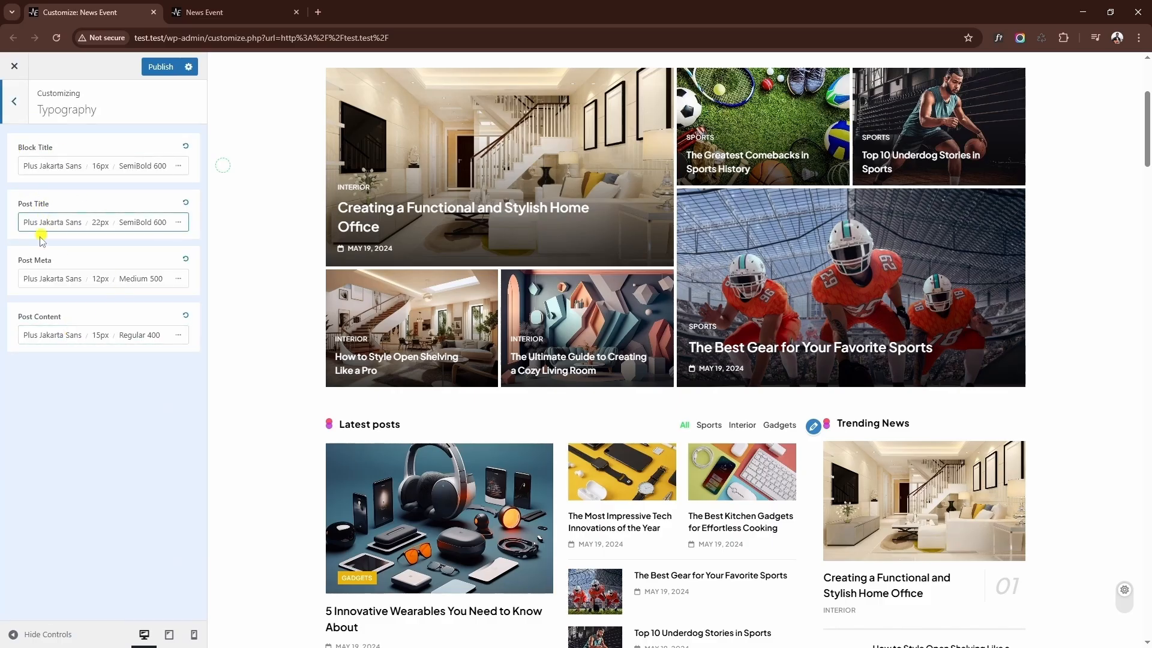
pyautogui.click(108, 338)
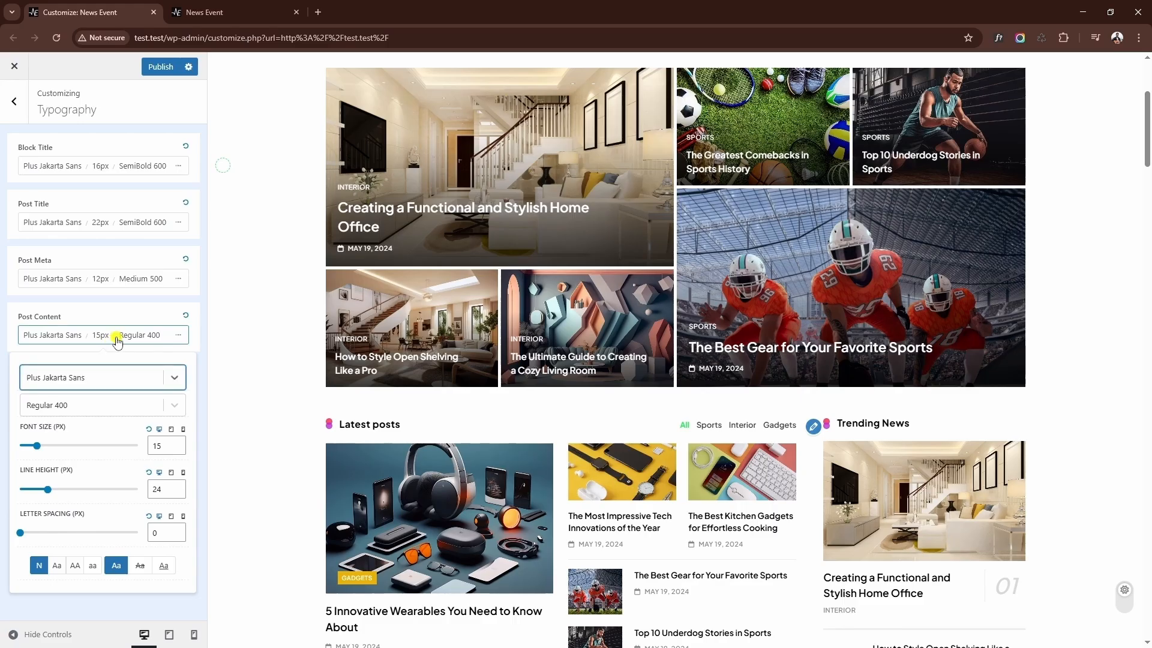
pyautogui.moveTo(117, 337); pyautogui.dragTo(123, 334)
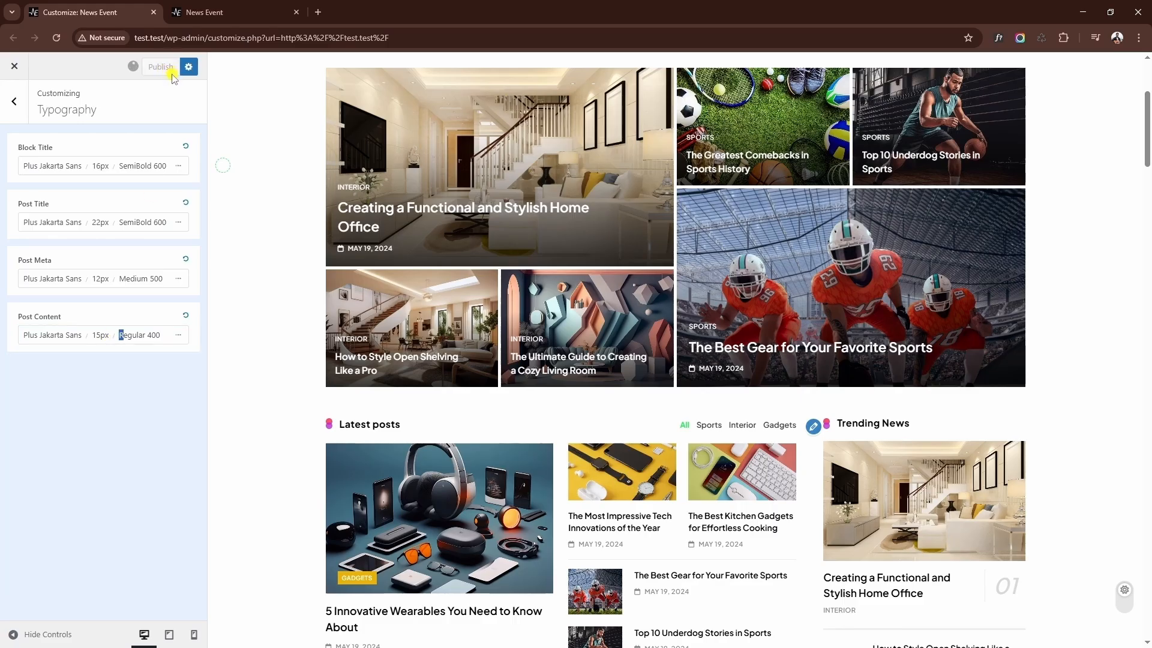
# Publish the color changes and reload the live News Event site in its browser tab
pyautogui.click(282, 15)
pyautogui.click(331, 38)
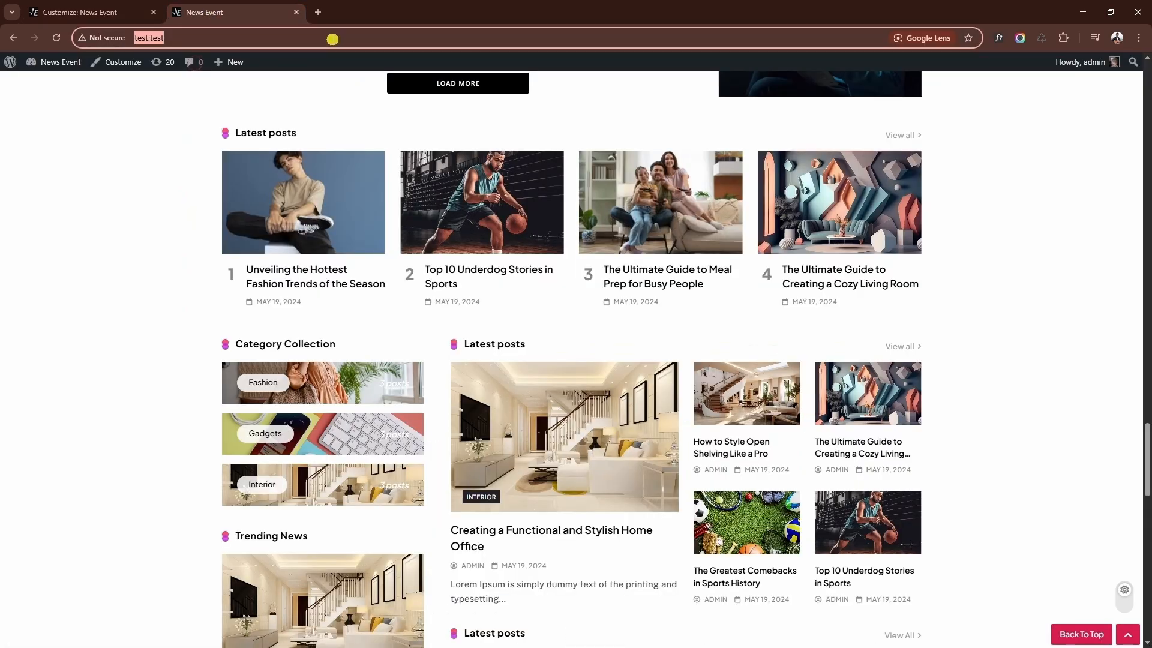
pyautogui.press('Return')
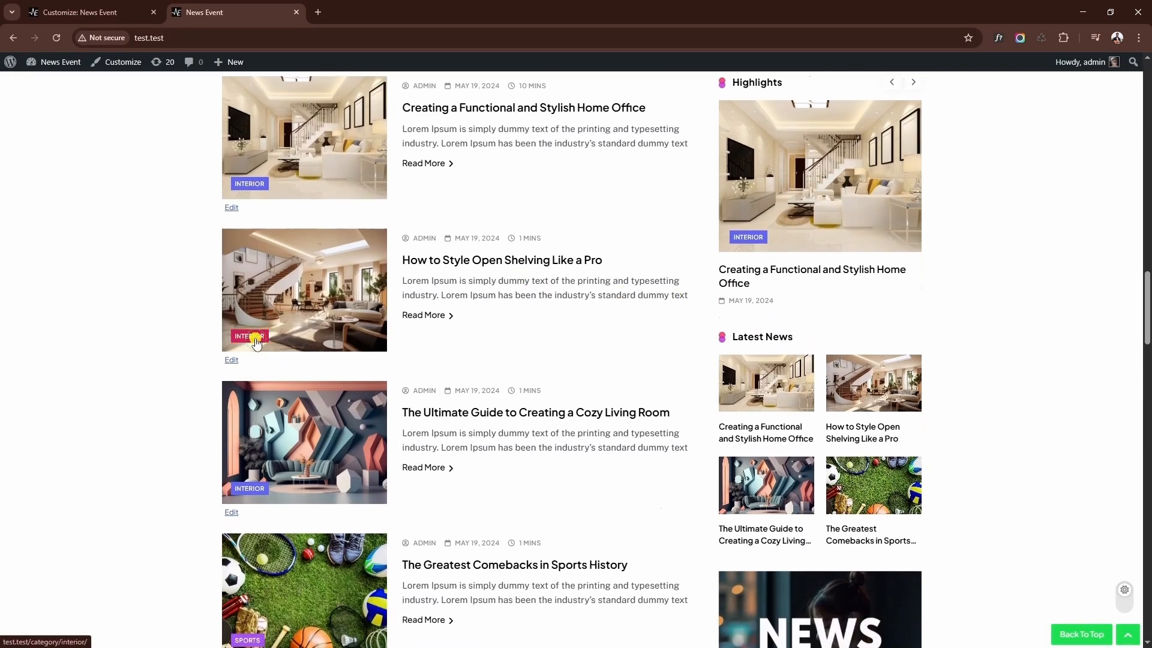
# Check the new category colors on the live front page down to the footer, and go back to the page top
pyautogui.scroll(-18, 519, 351)
pyautogui.scroll(-15, 1050, 489)
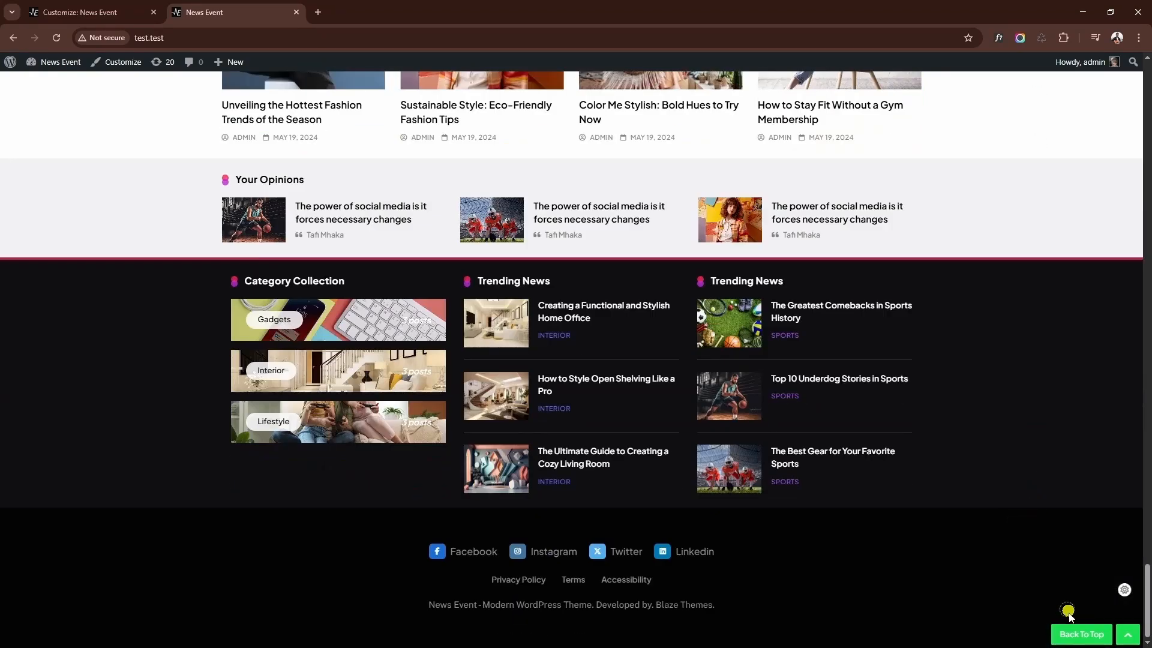
pyautogui.click(1071, 627)
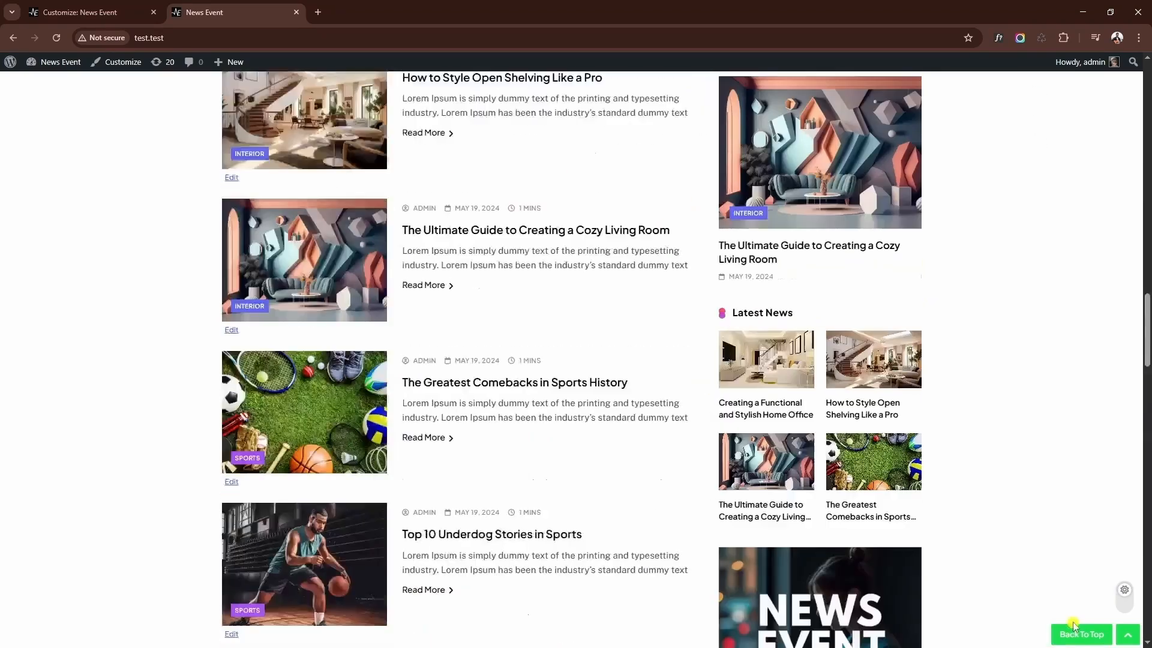